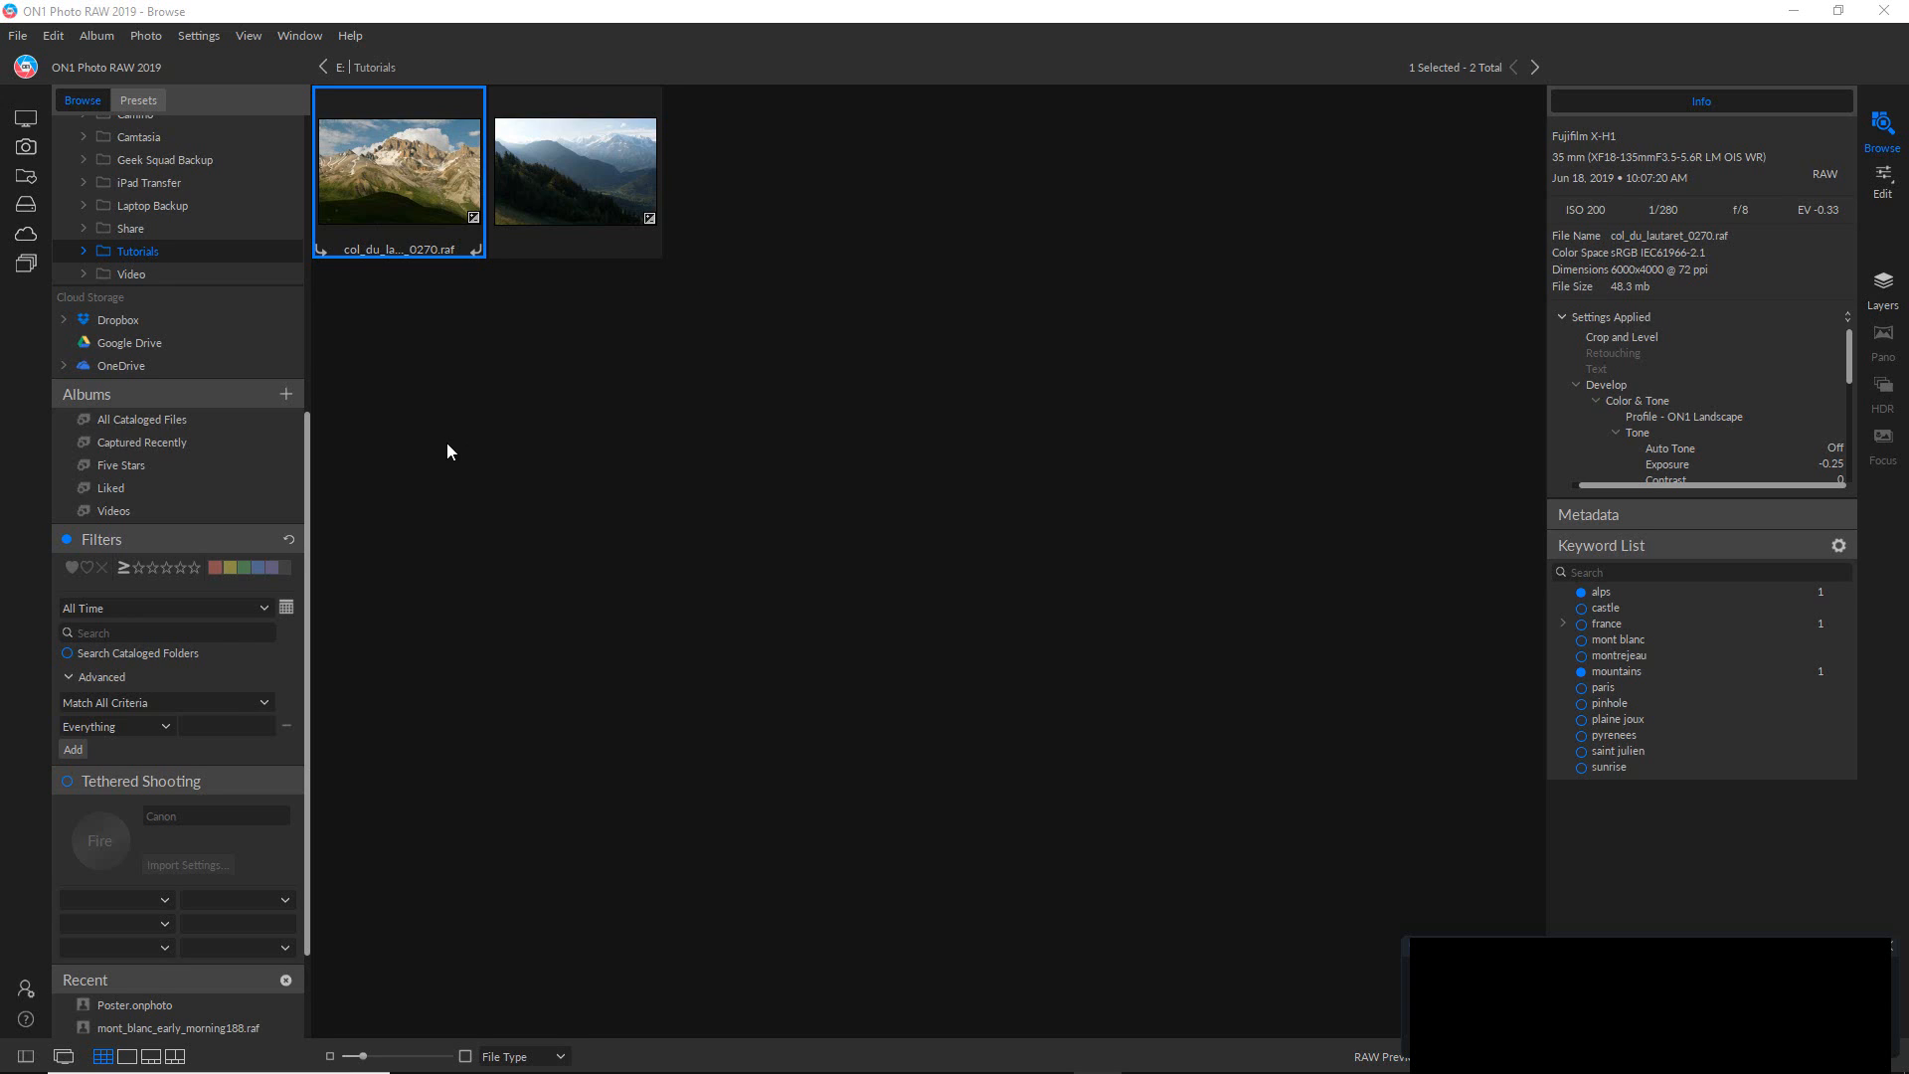
Open the Plain Joux folder inside 2019 Travels > France on the E: drive.
left_click(68, 540)
left_click(67, 540)
scroll(169, 265, "up", 3)
scroll(169, 264, "up", 6)
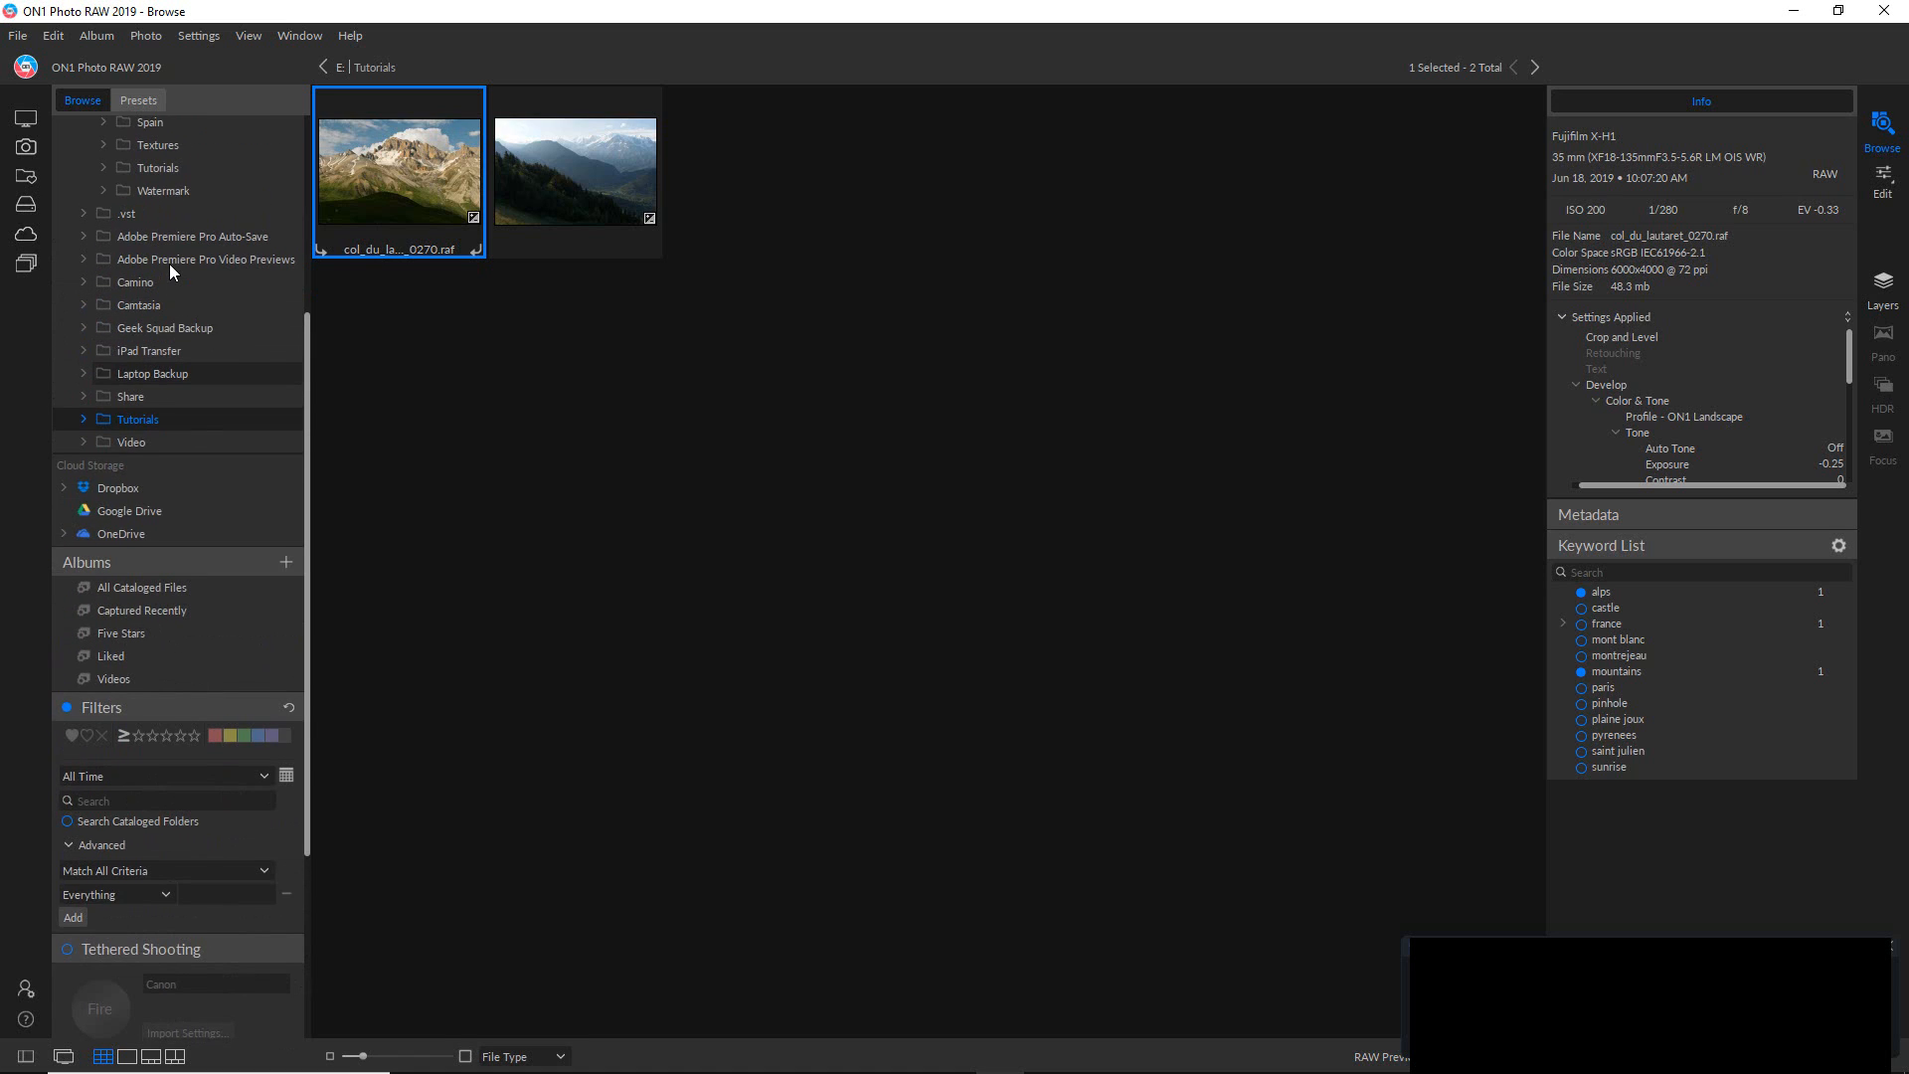
scroll(169, 265, "up", 2)
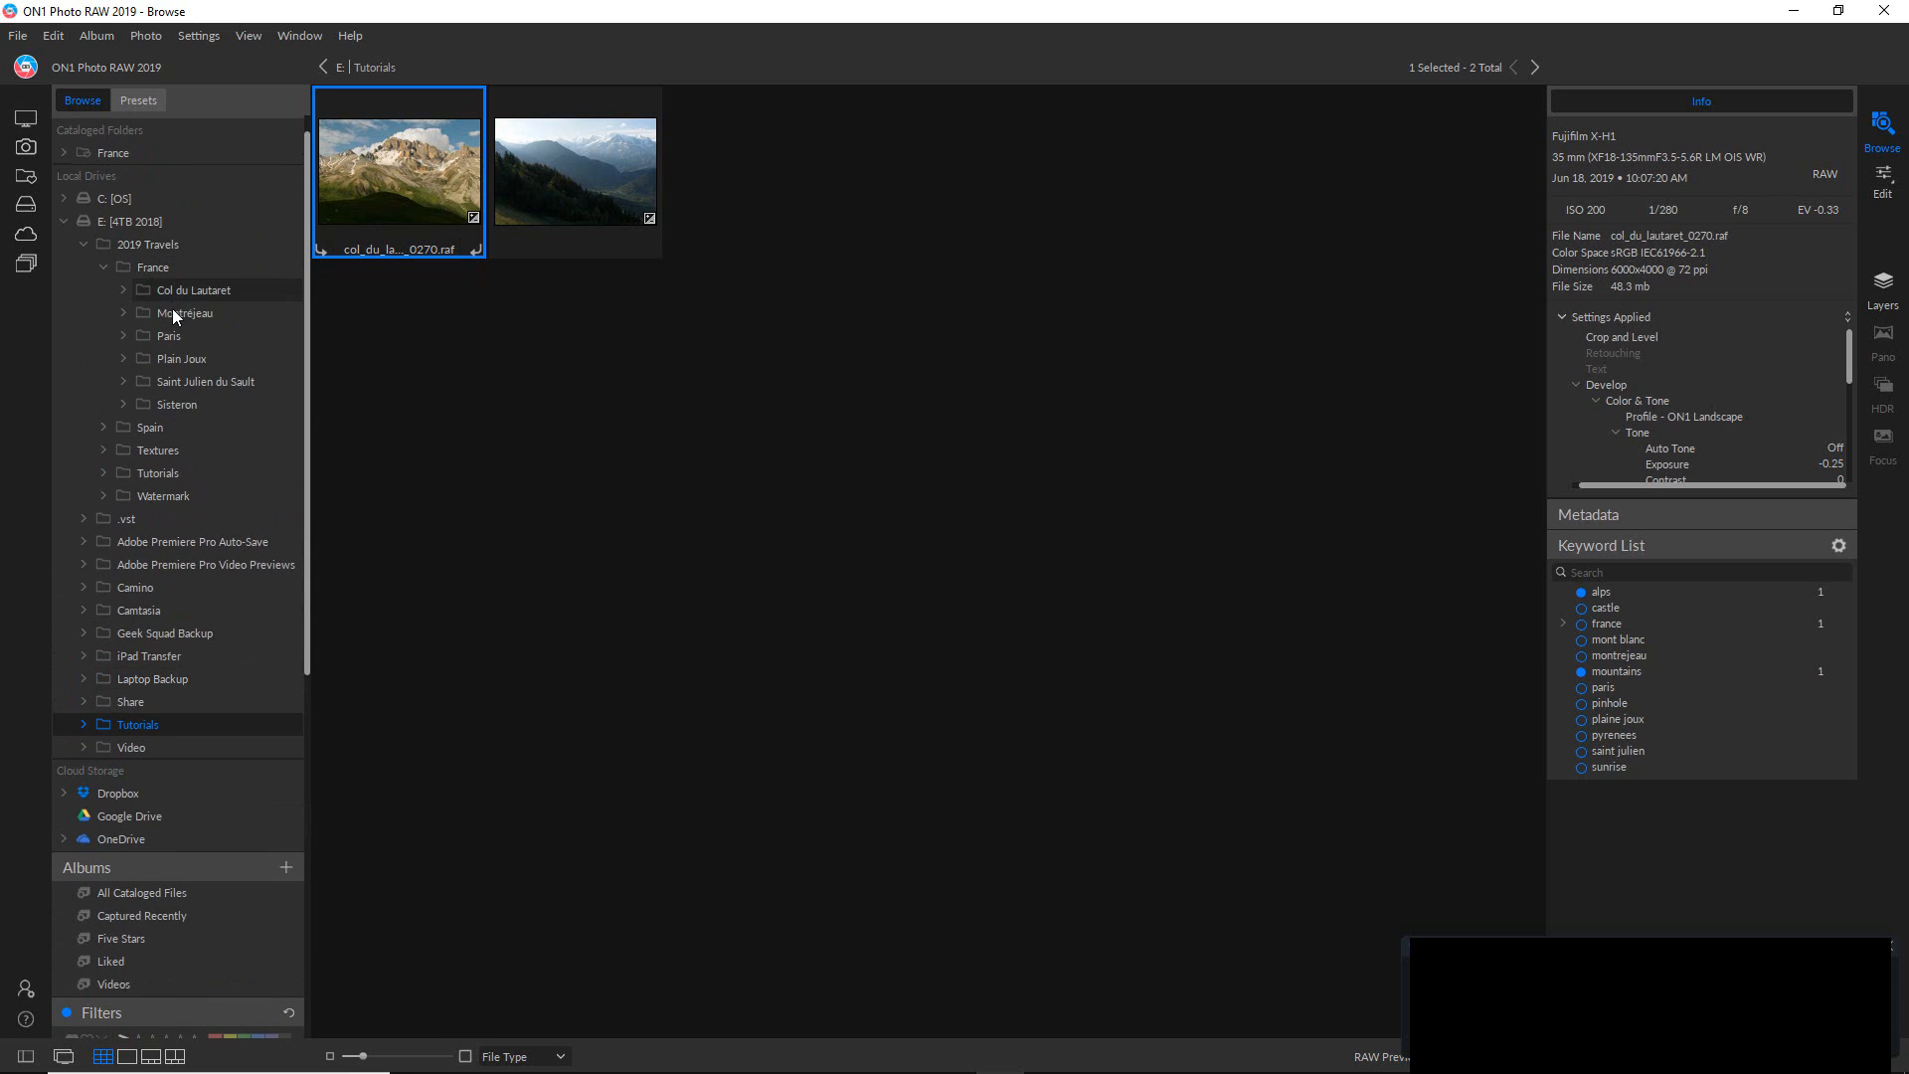
left_click(183, 360)
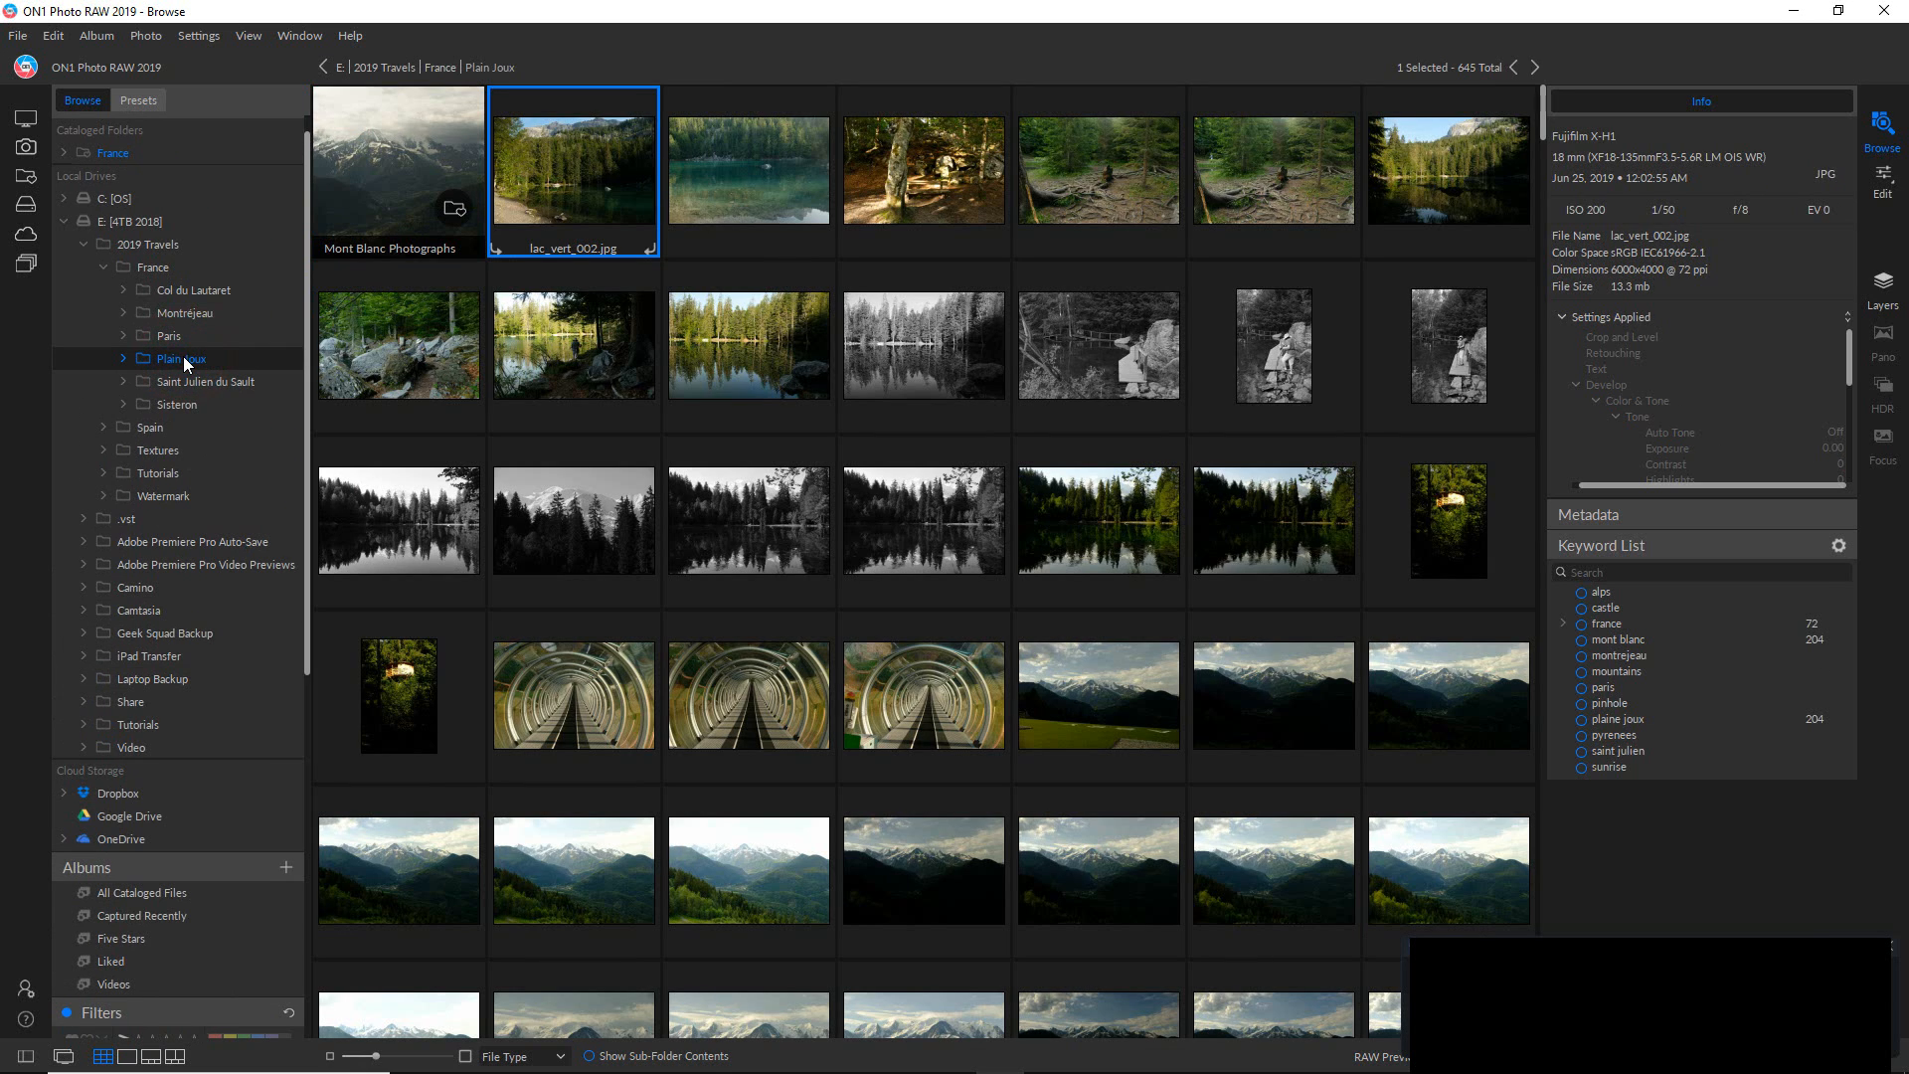
Look through the photo thumbnails in the Plain Joux folder.
scroll(795, 684, "down", 1)
scroll(795, 684, "down", 10)
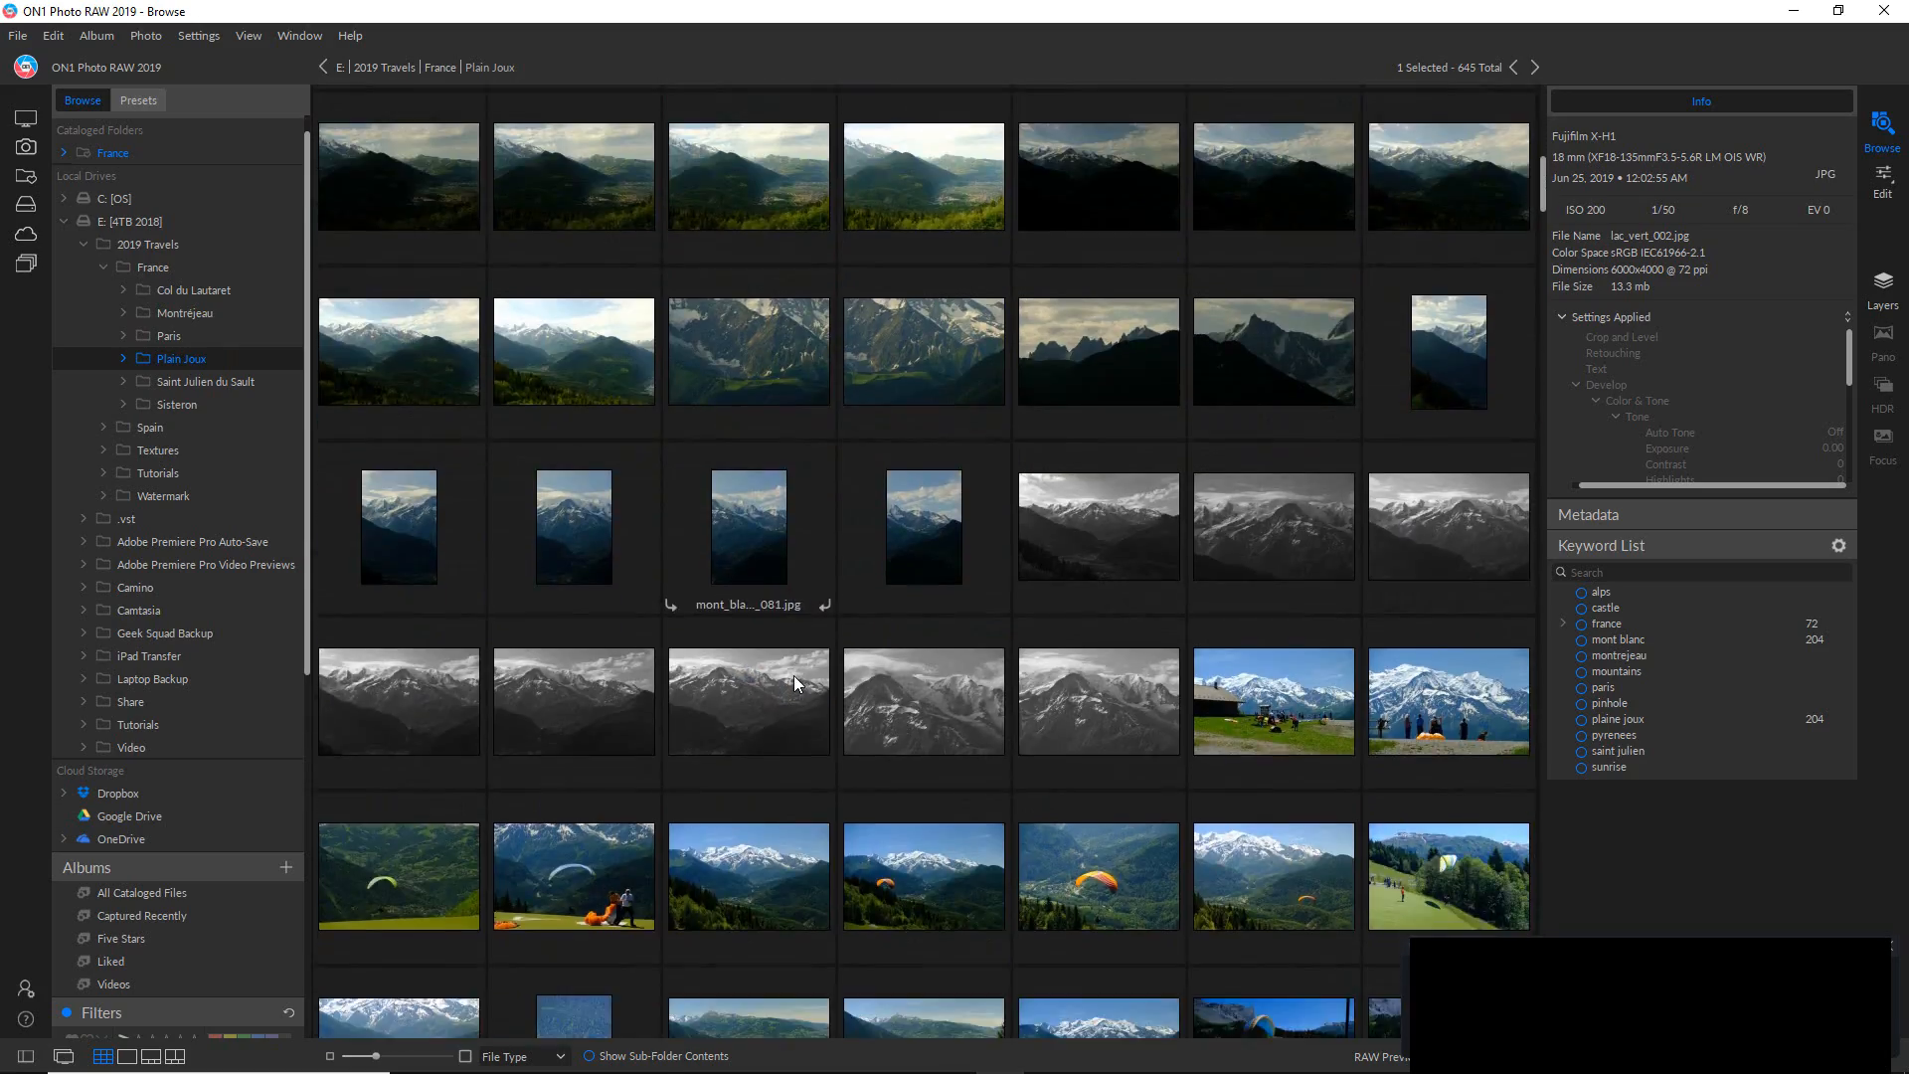
scroll(795, 684, "down", 10)
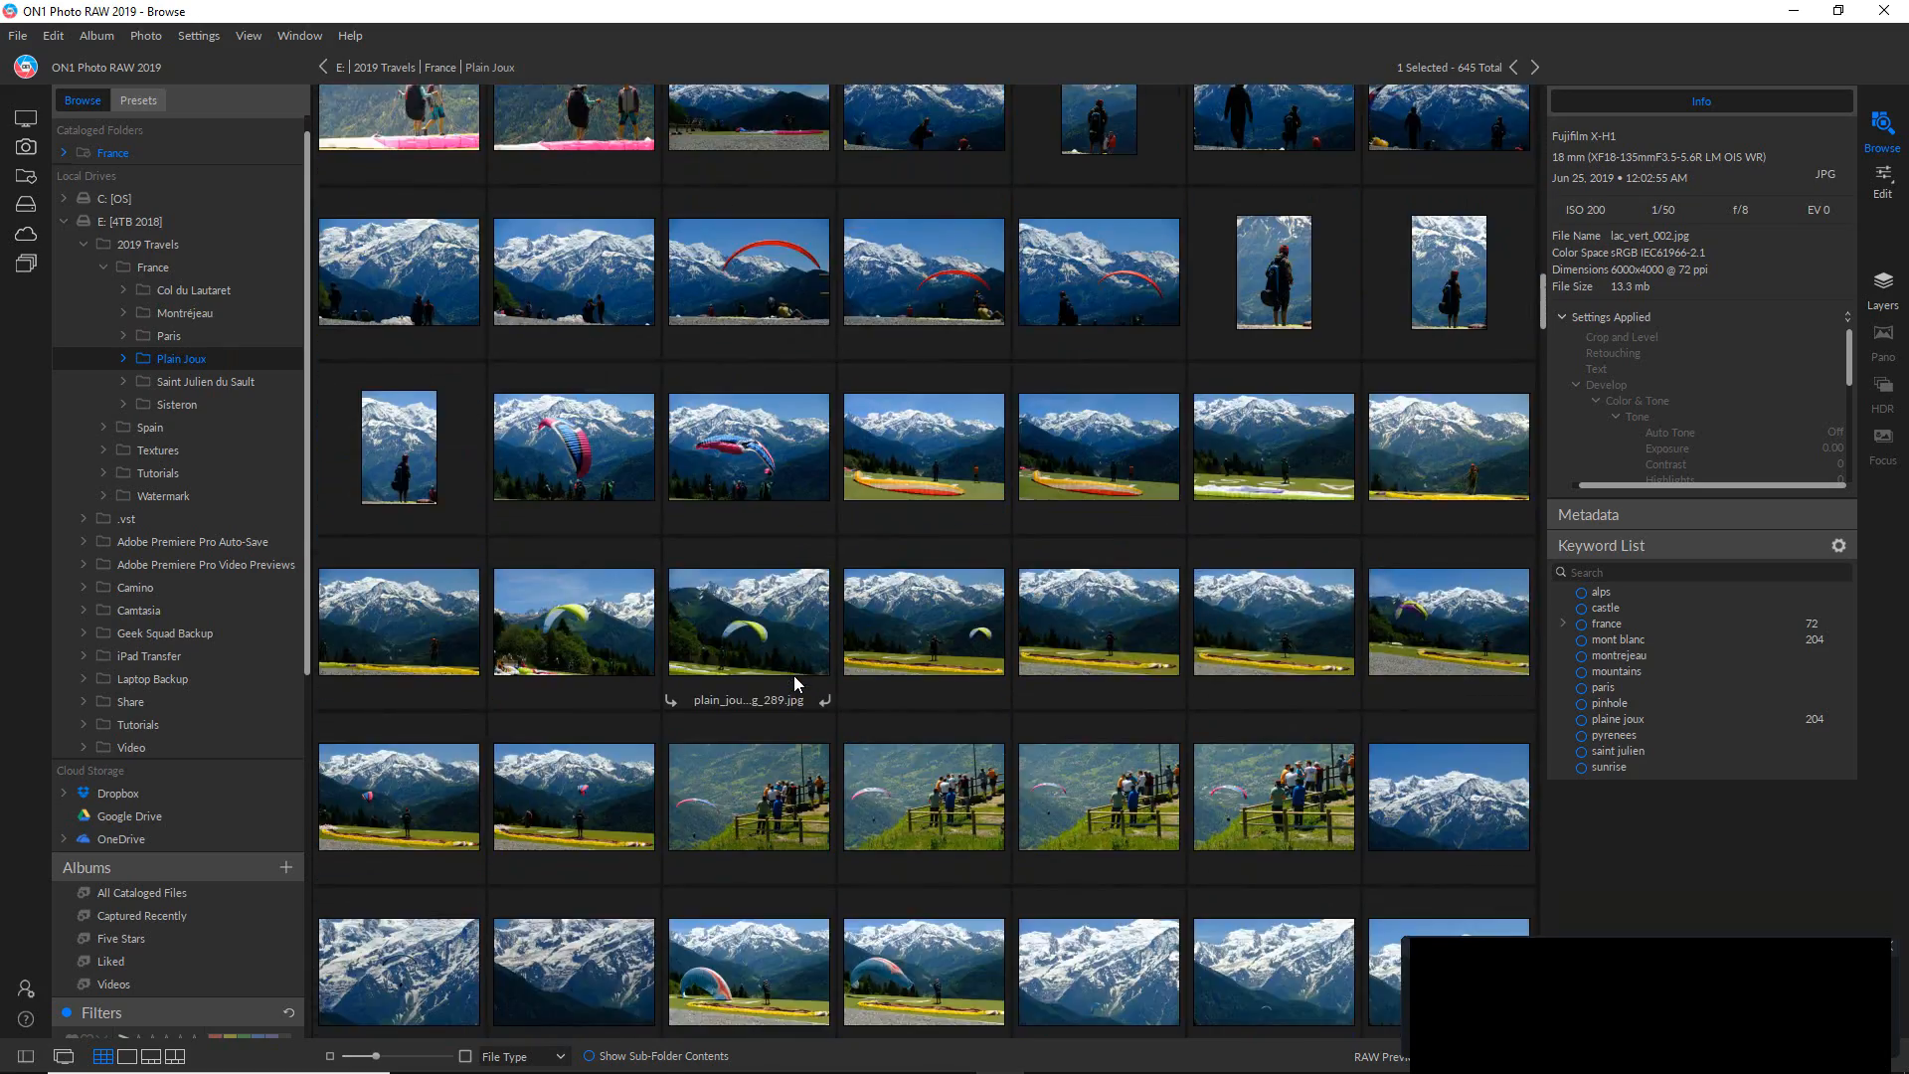
scroll(796, 684, "down", 10)
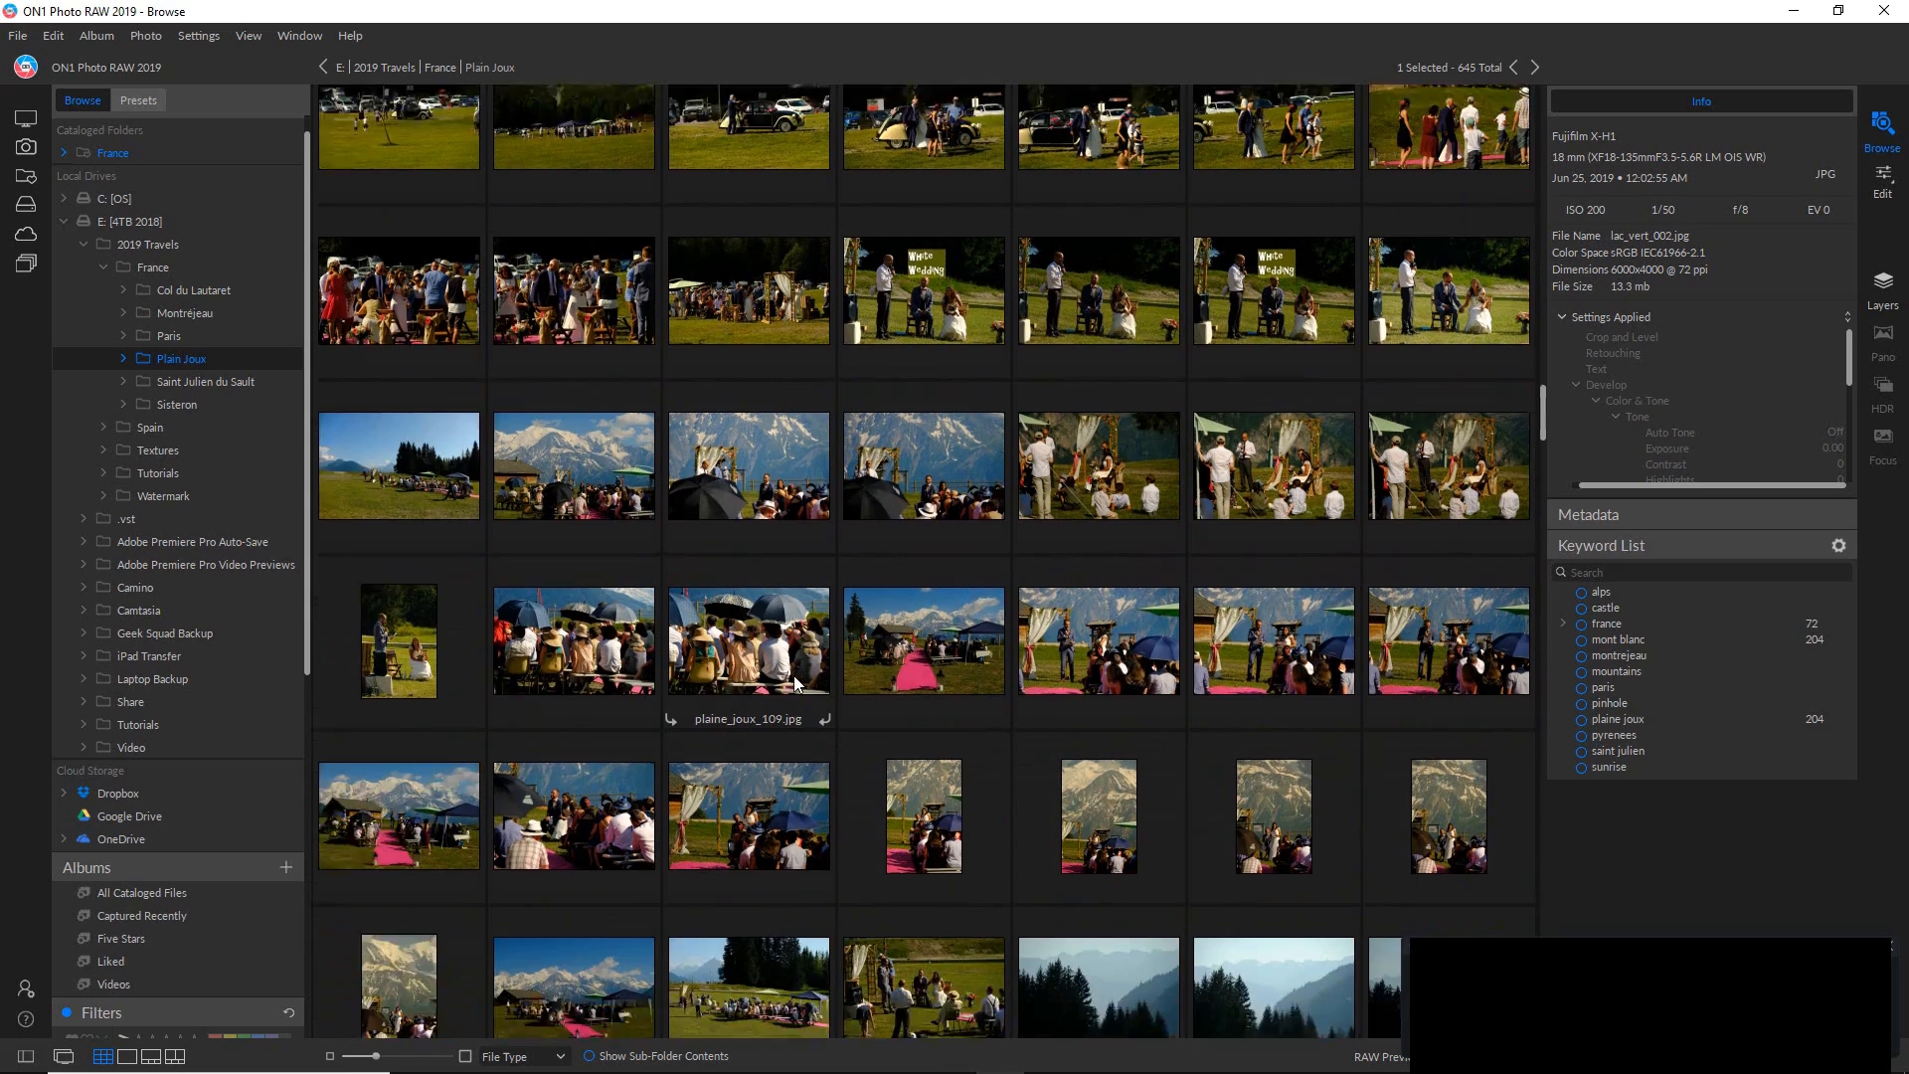
scroll(795, 682, "down", 10)
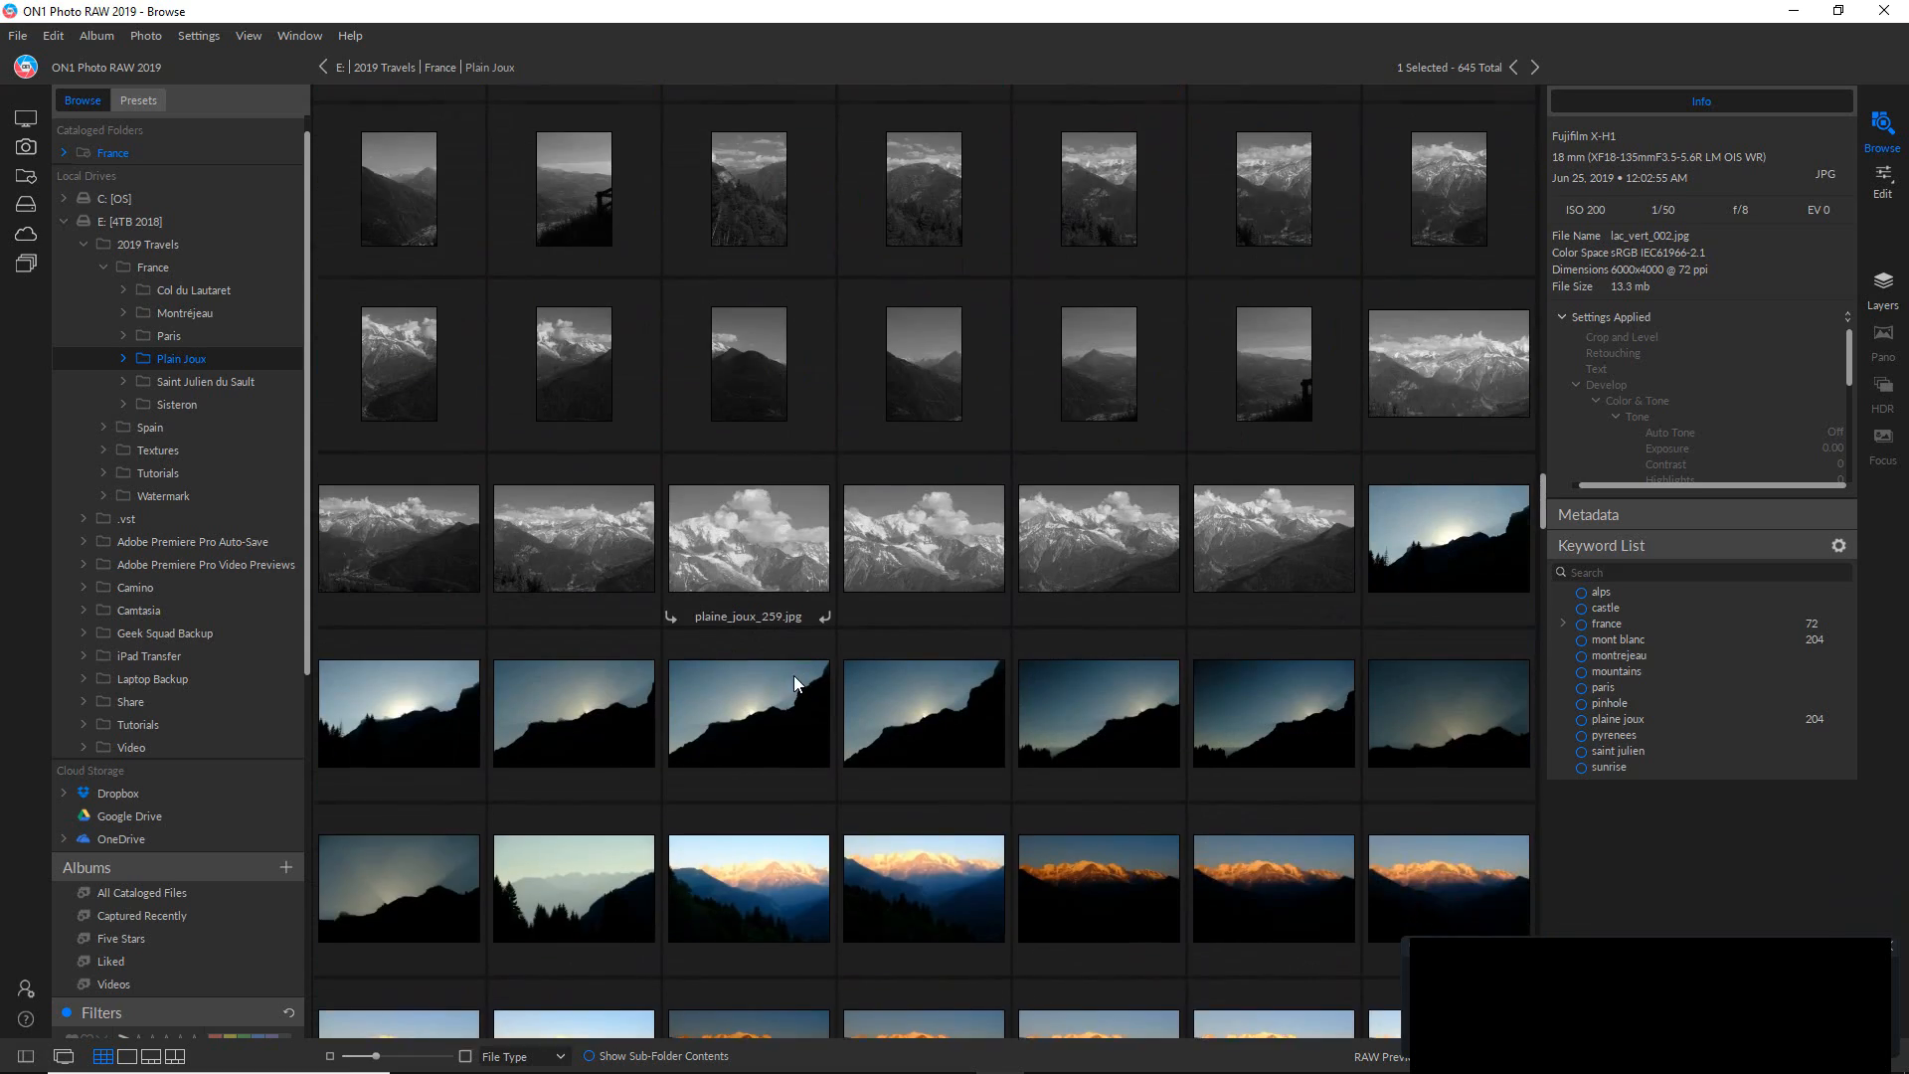
scroll(794, 676, "down", 4)
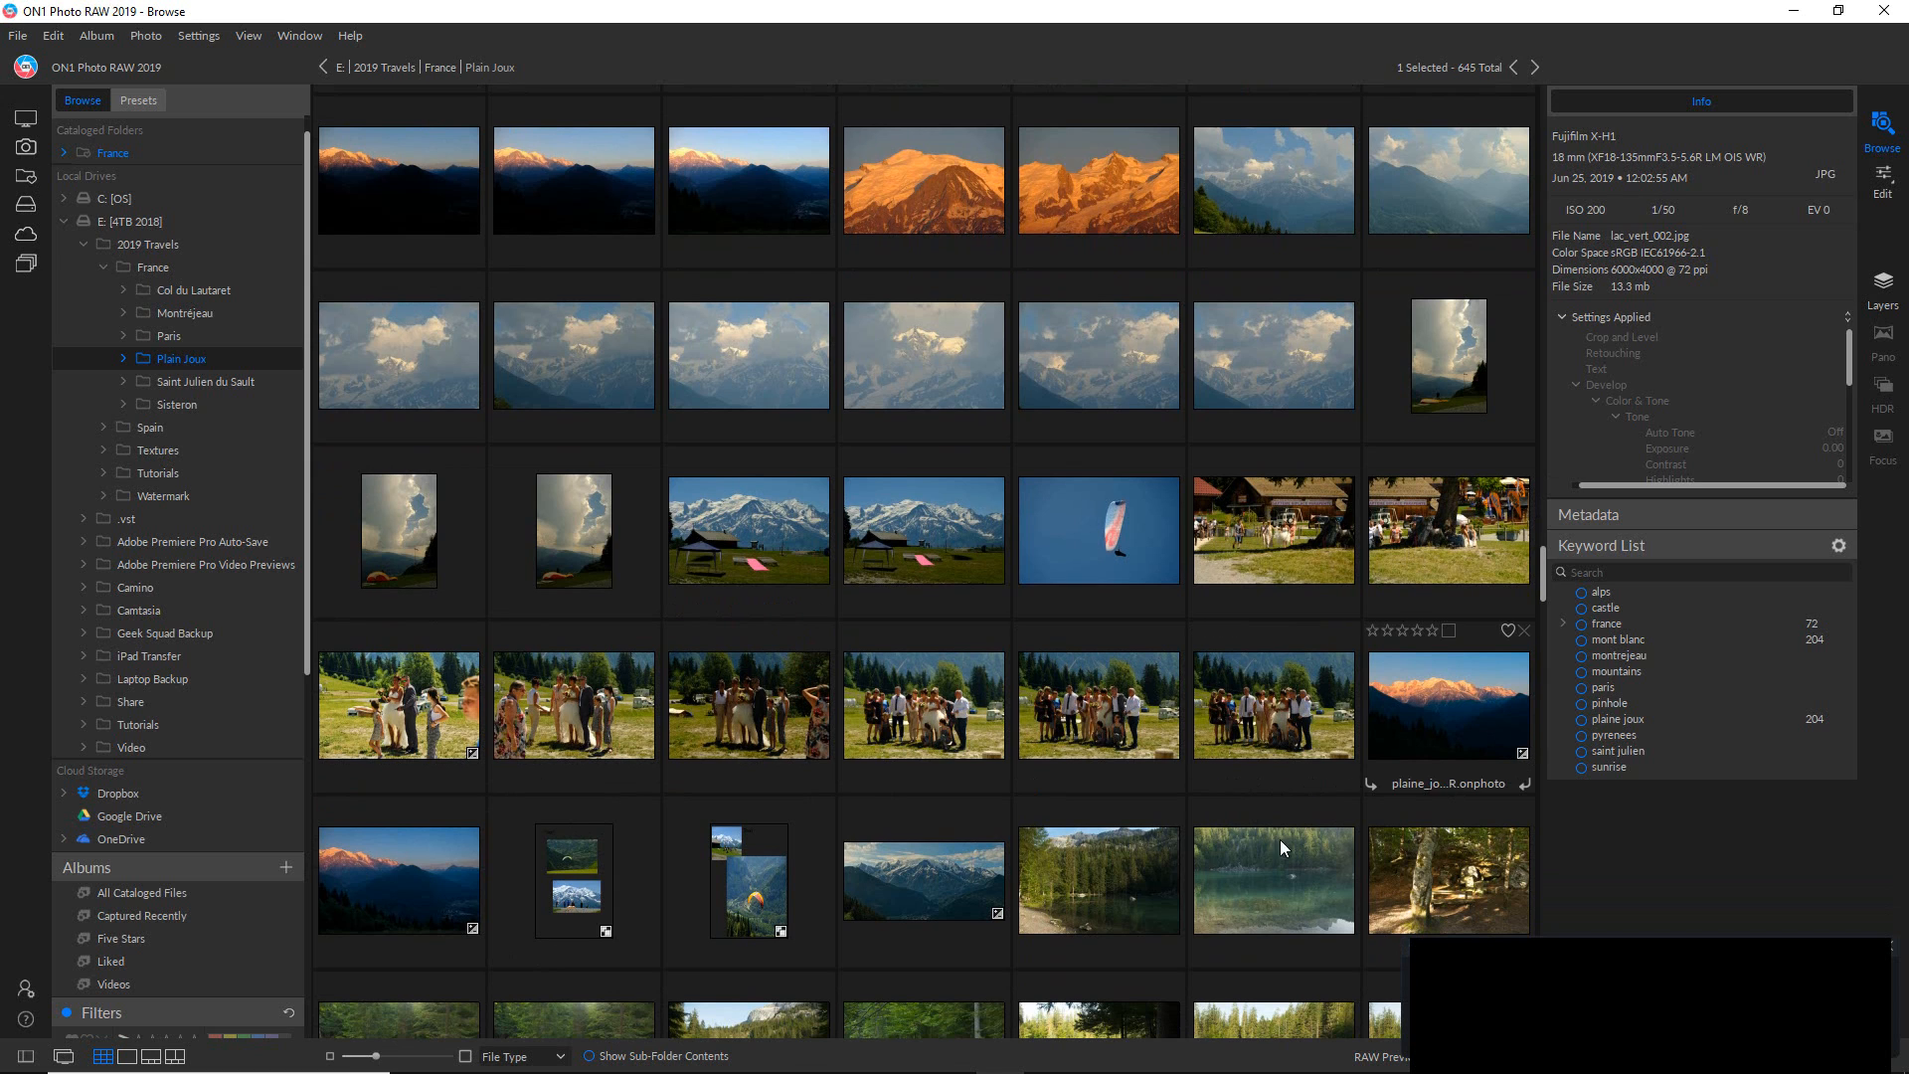
scroll(927, 715, "up", 5)
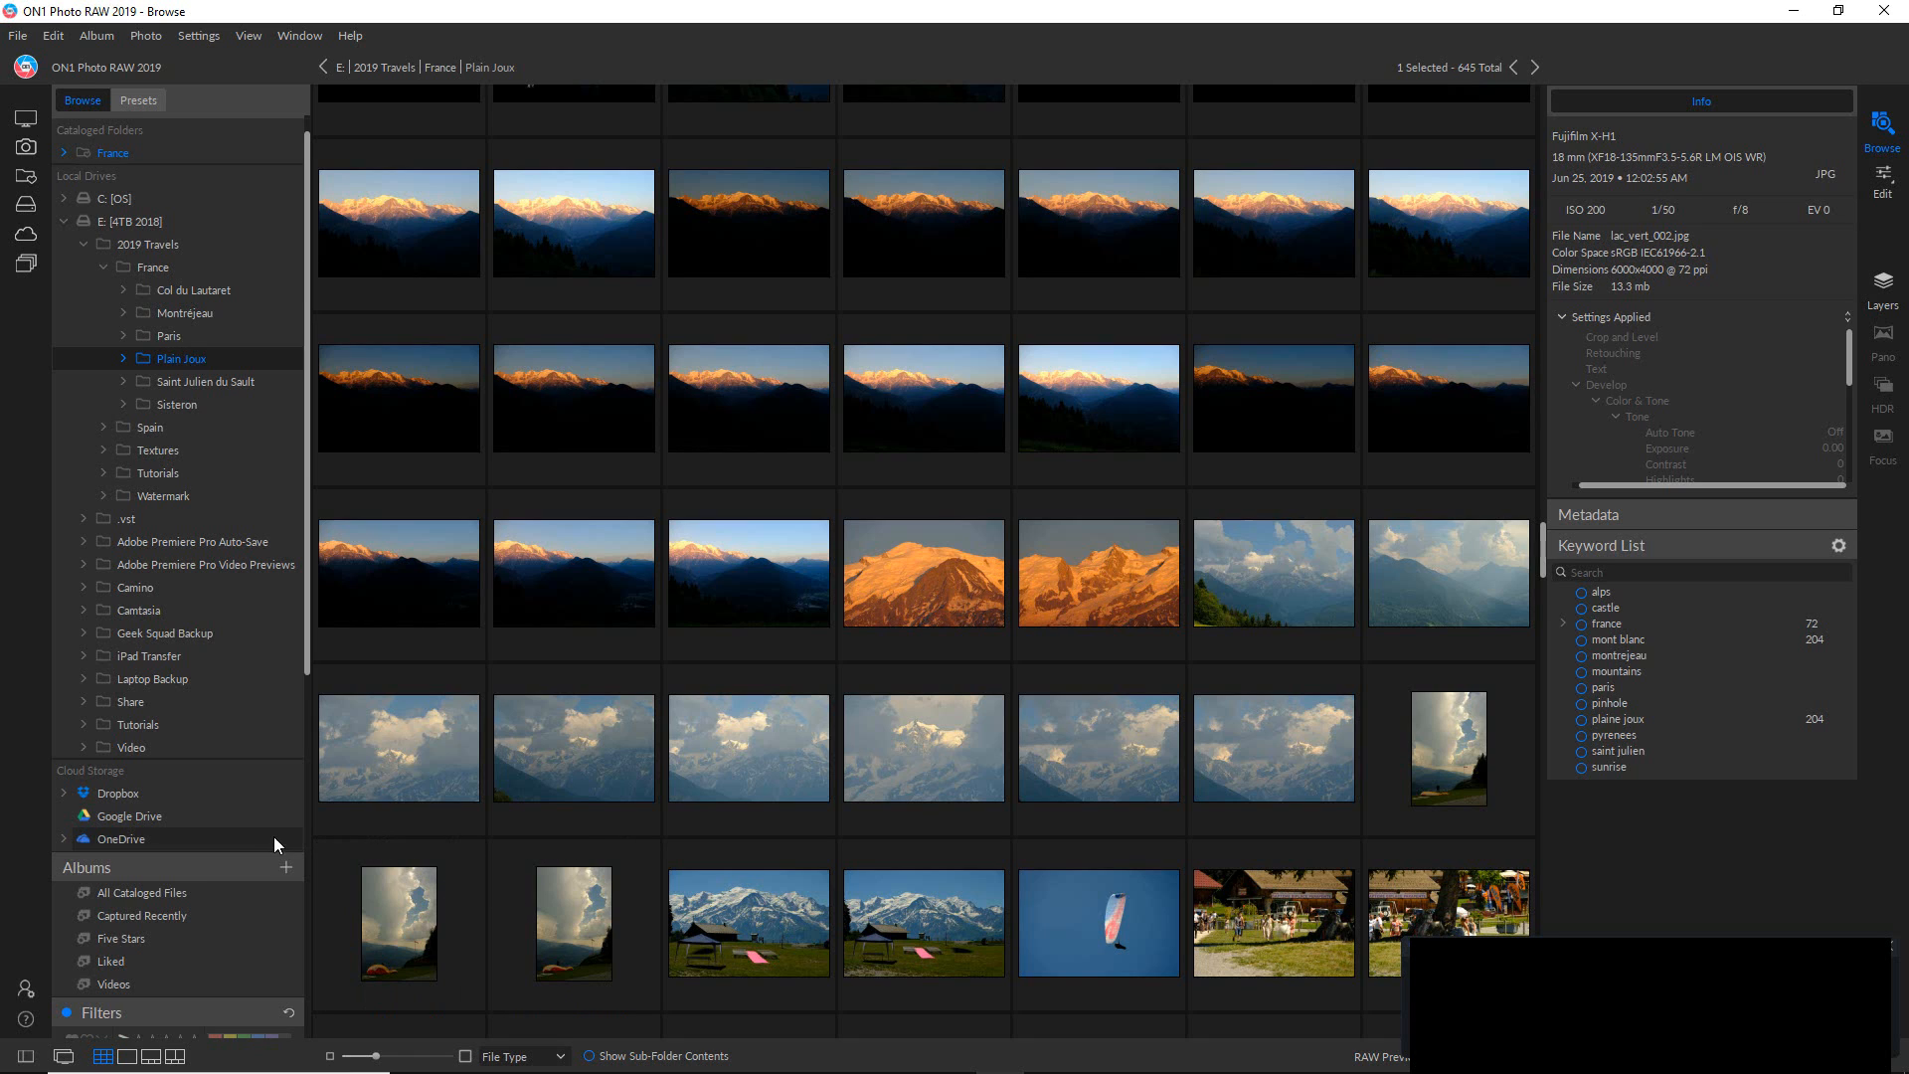
Filter the Plain Joux photos by the advanced criterion Settings with the value Develop.
scroll(116, 879, "down", 3)
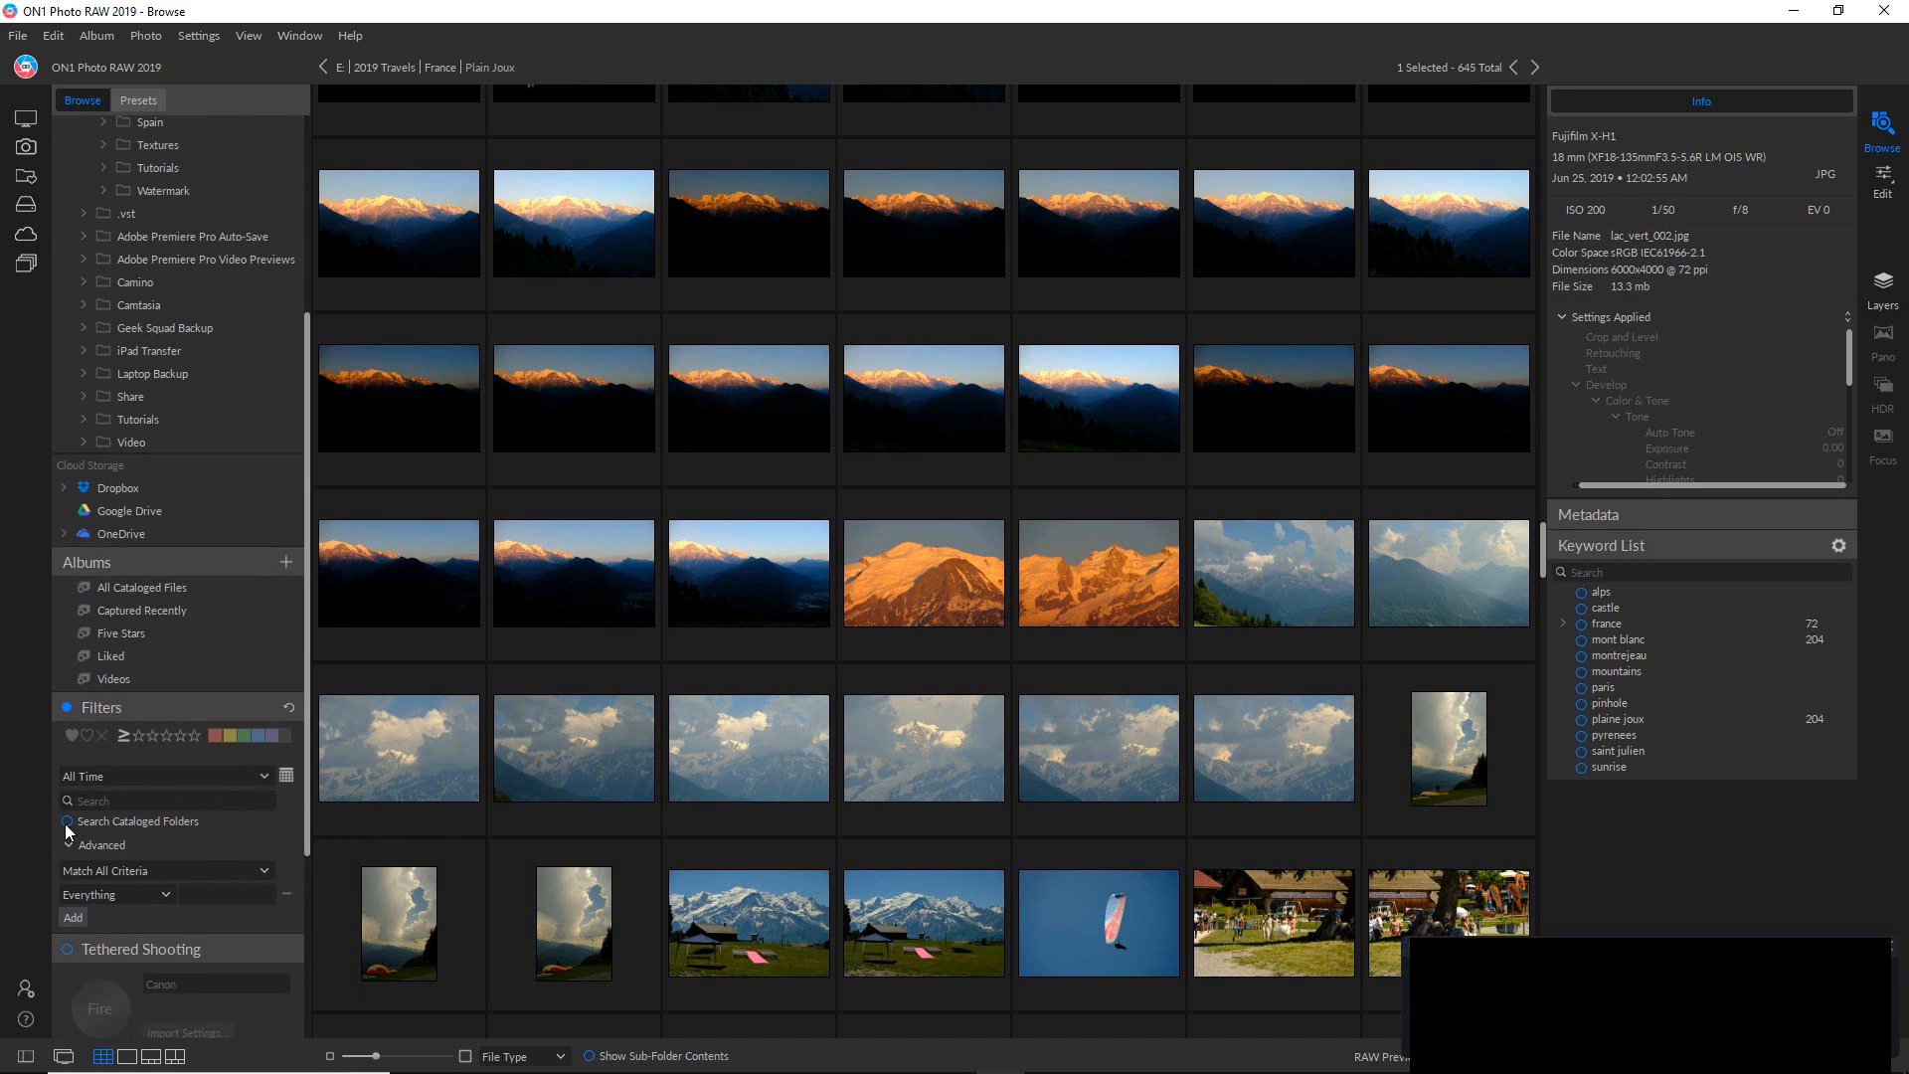
scroll(85, 827, "down", 1)
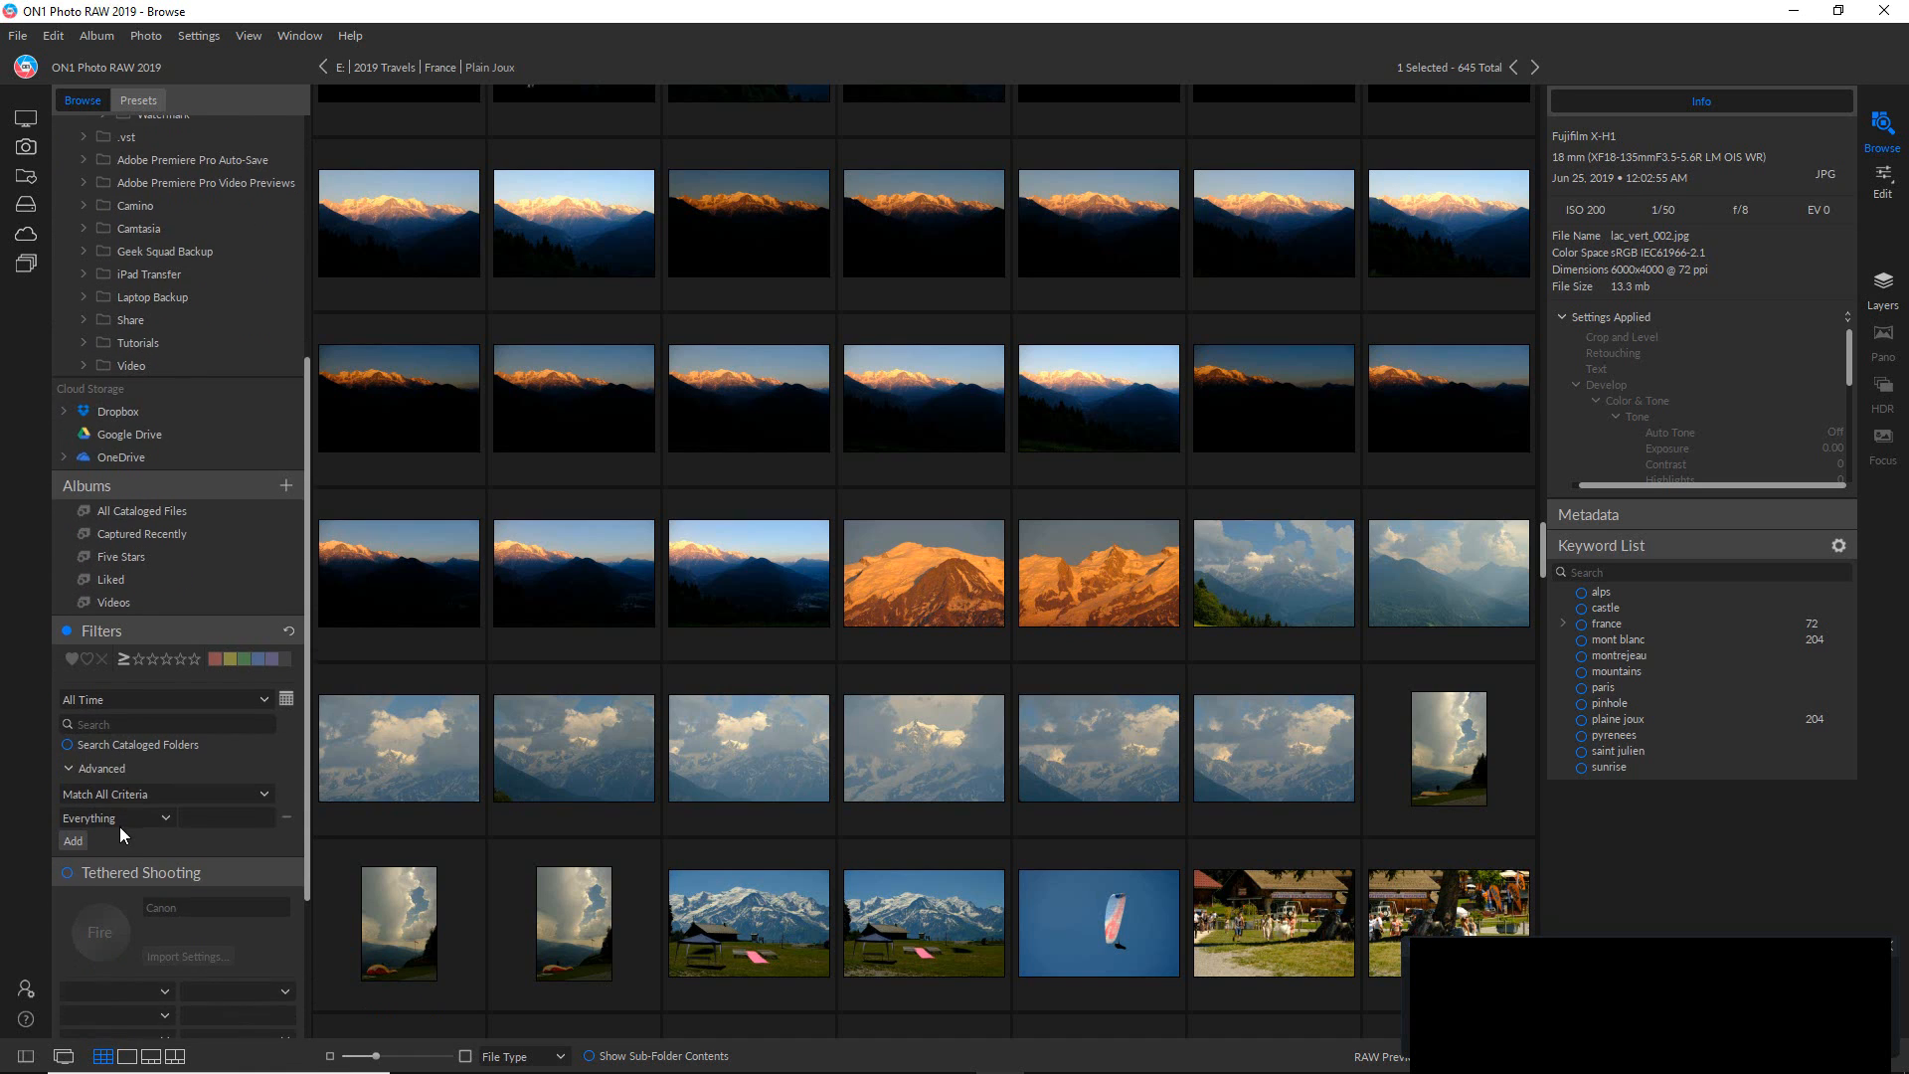
left_click(71, 748)
left_click(166, 819)
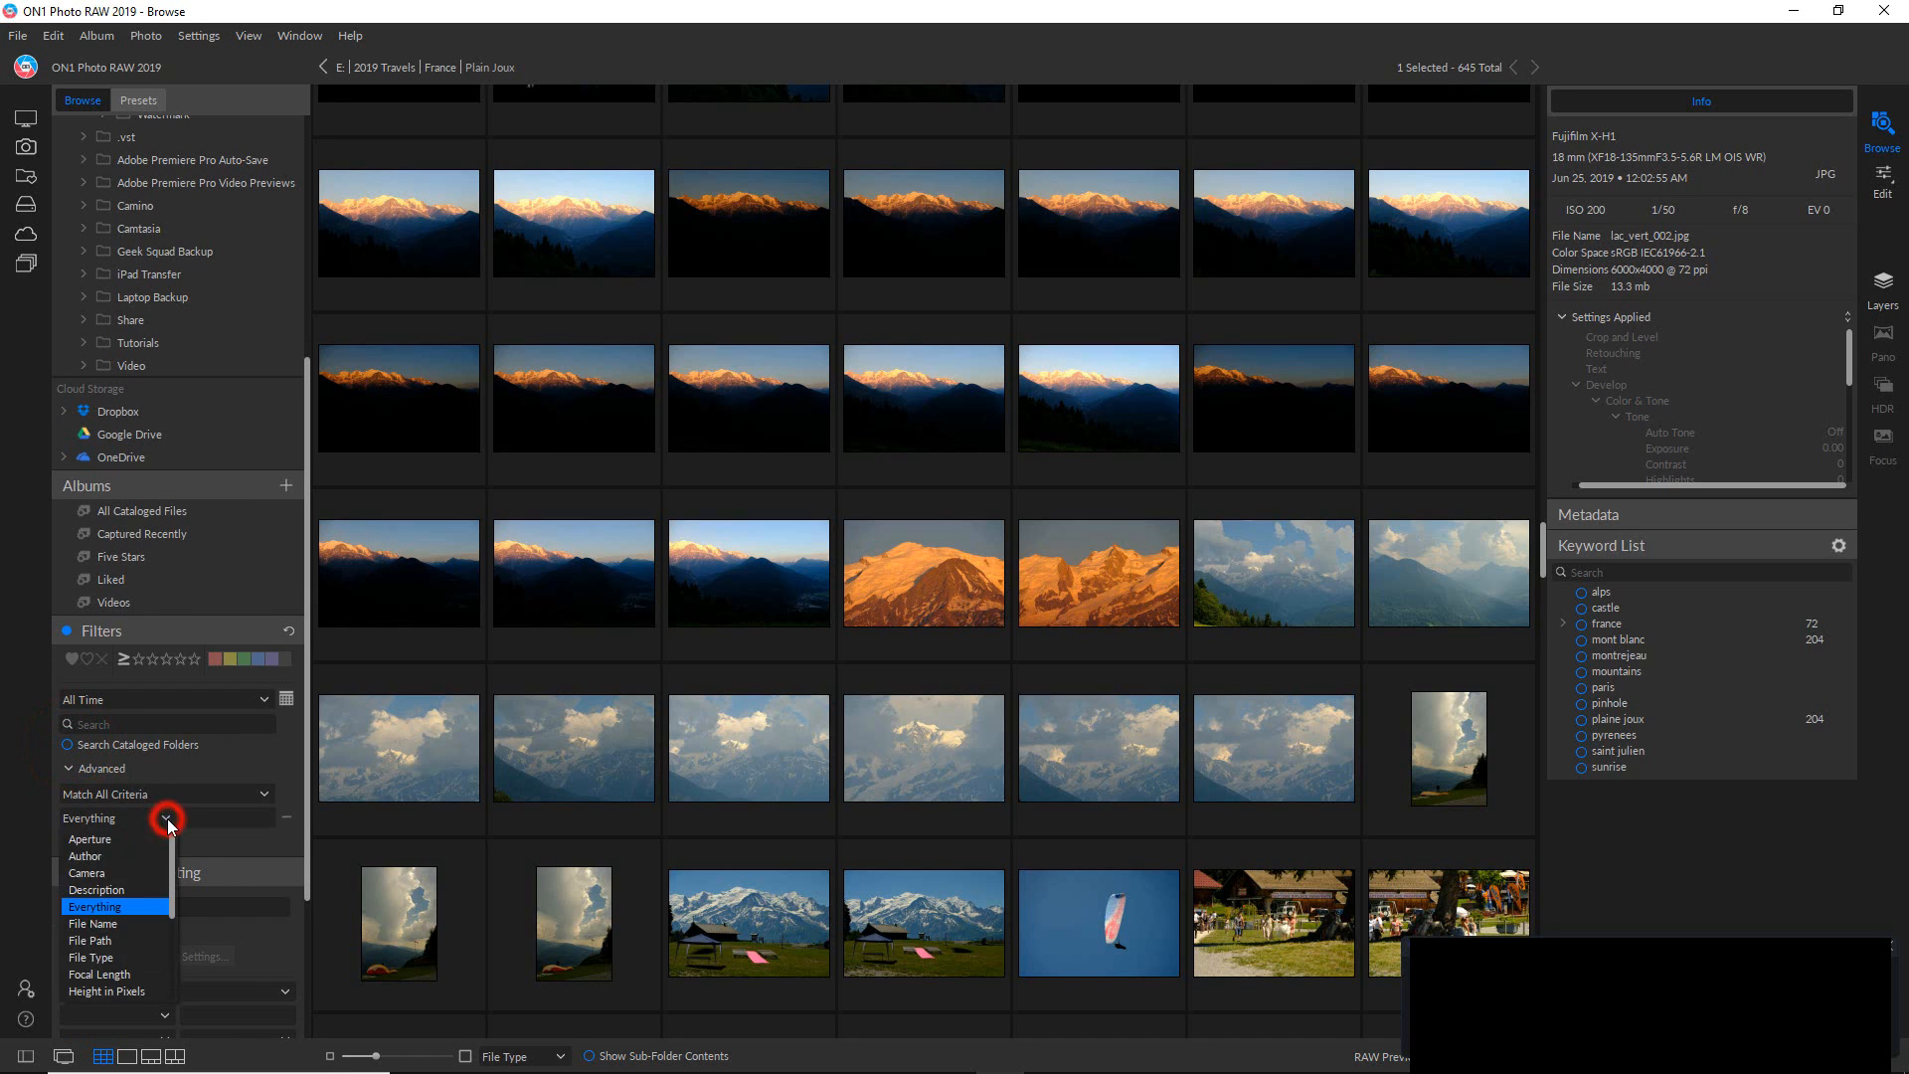
left_click(170, 943)
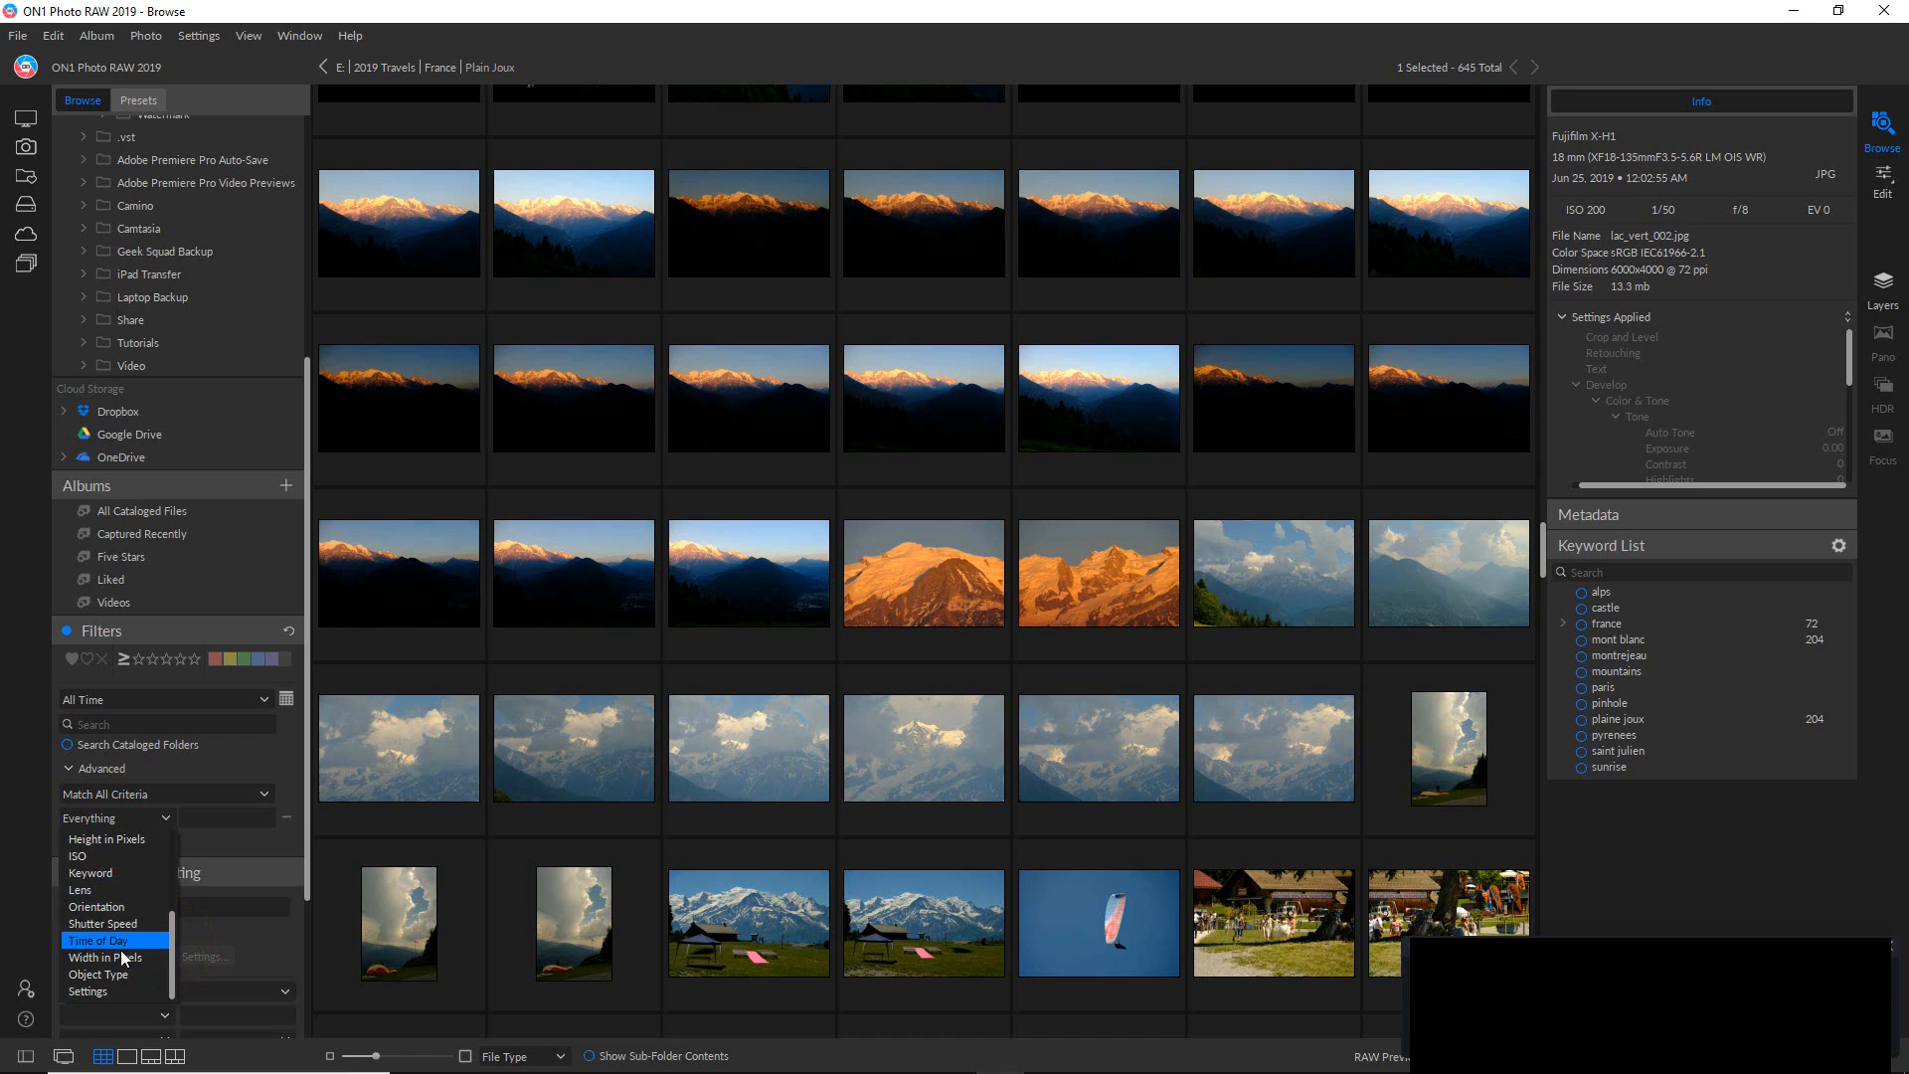
left_click(115, 991)
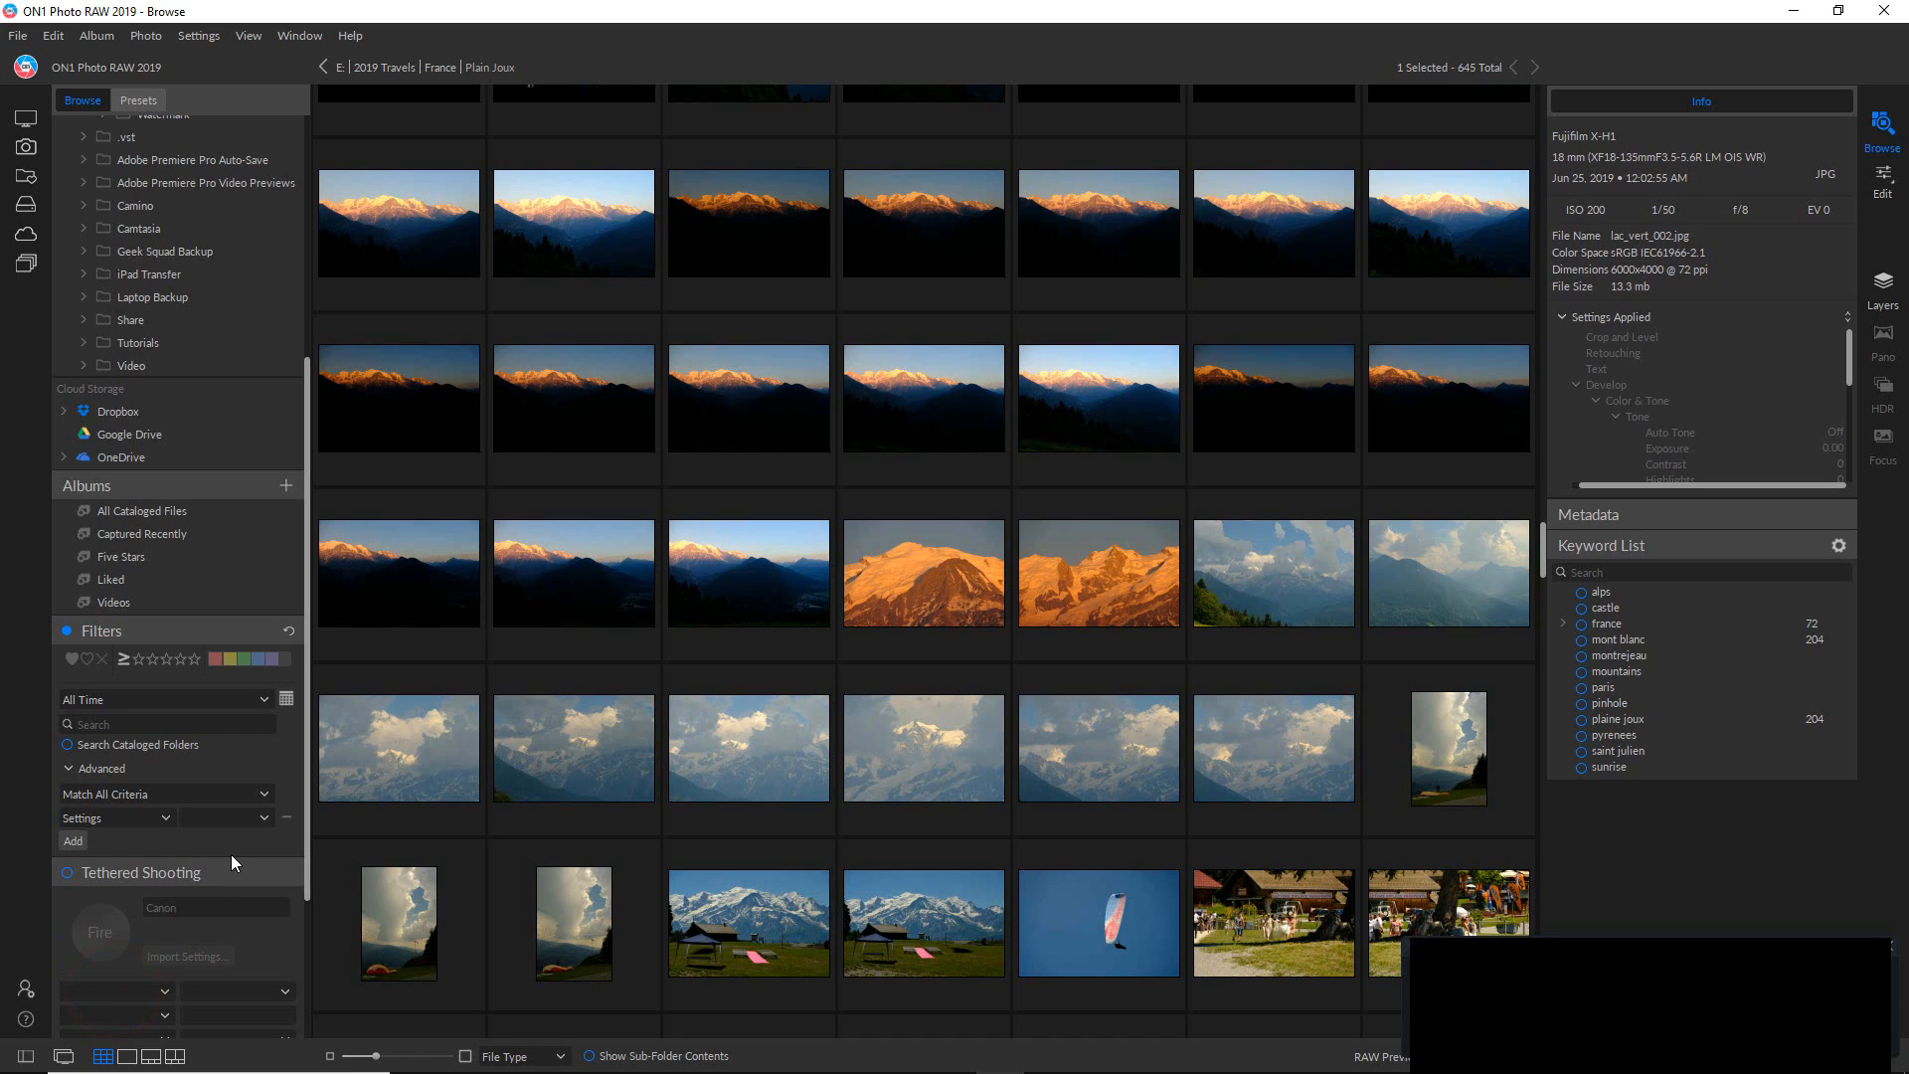
left_click(263, 818)
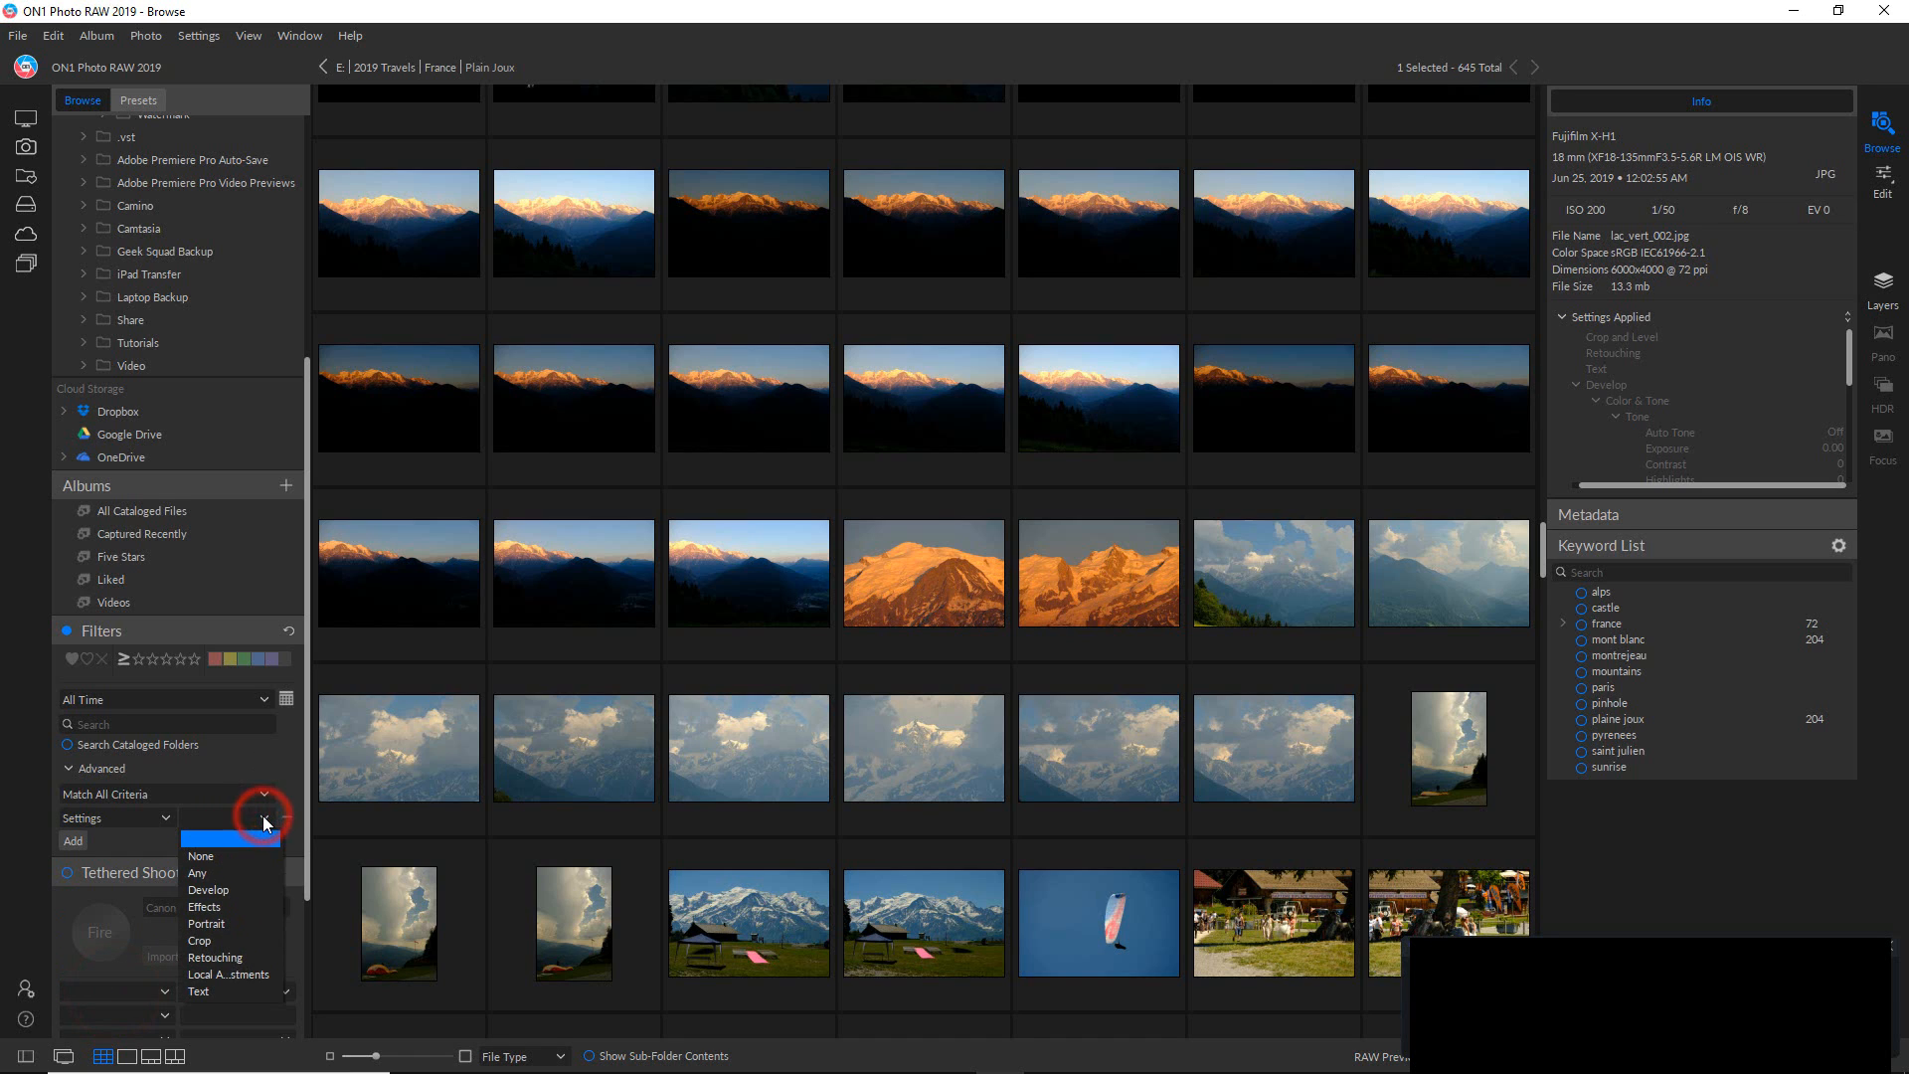
left_click(251, 888)
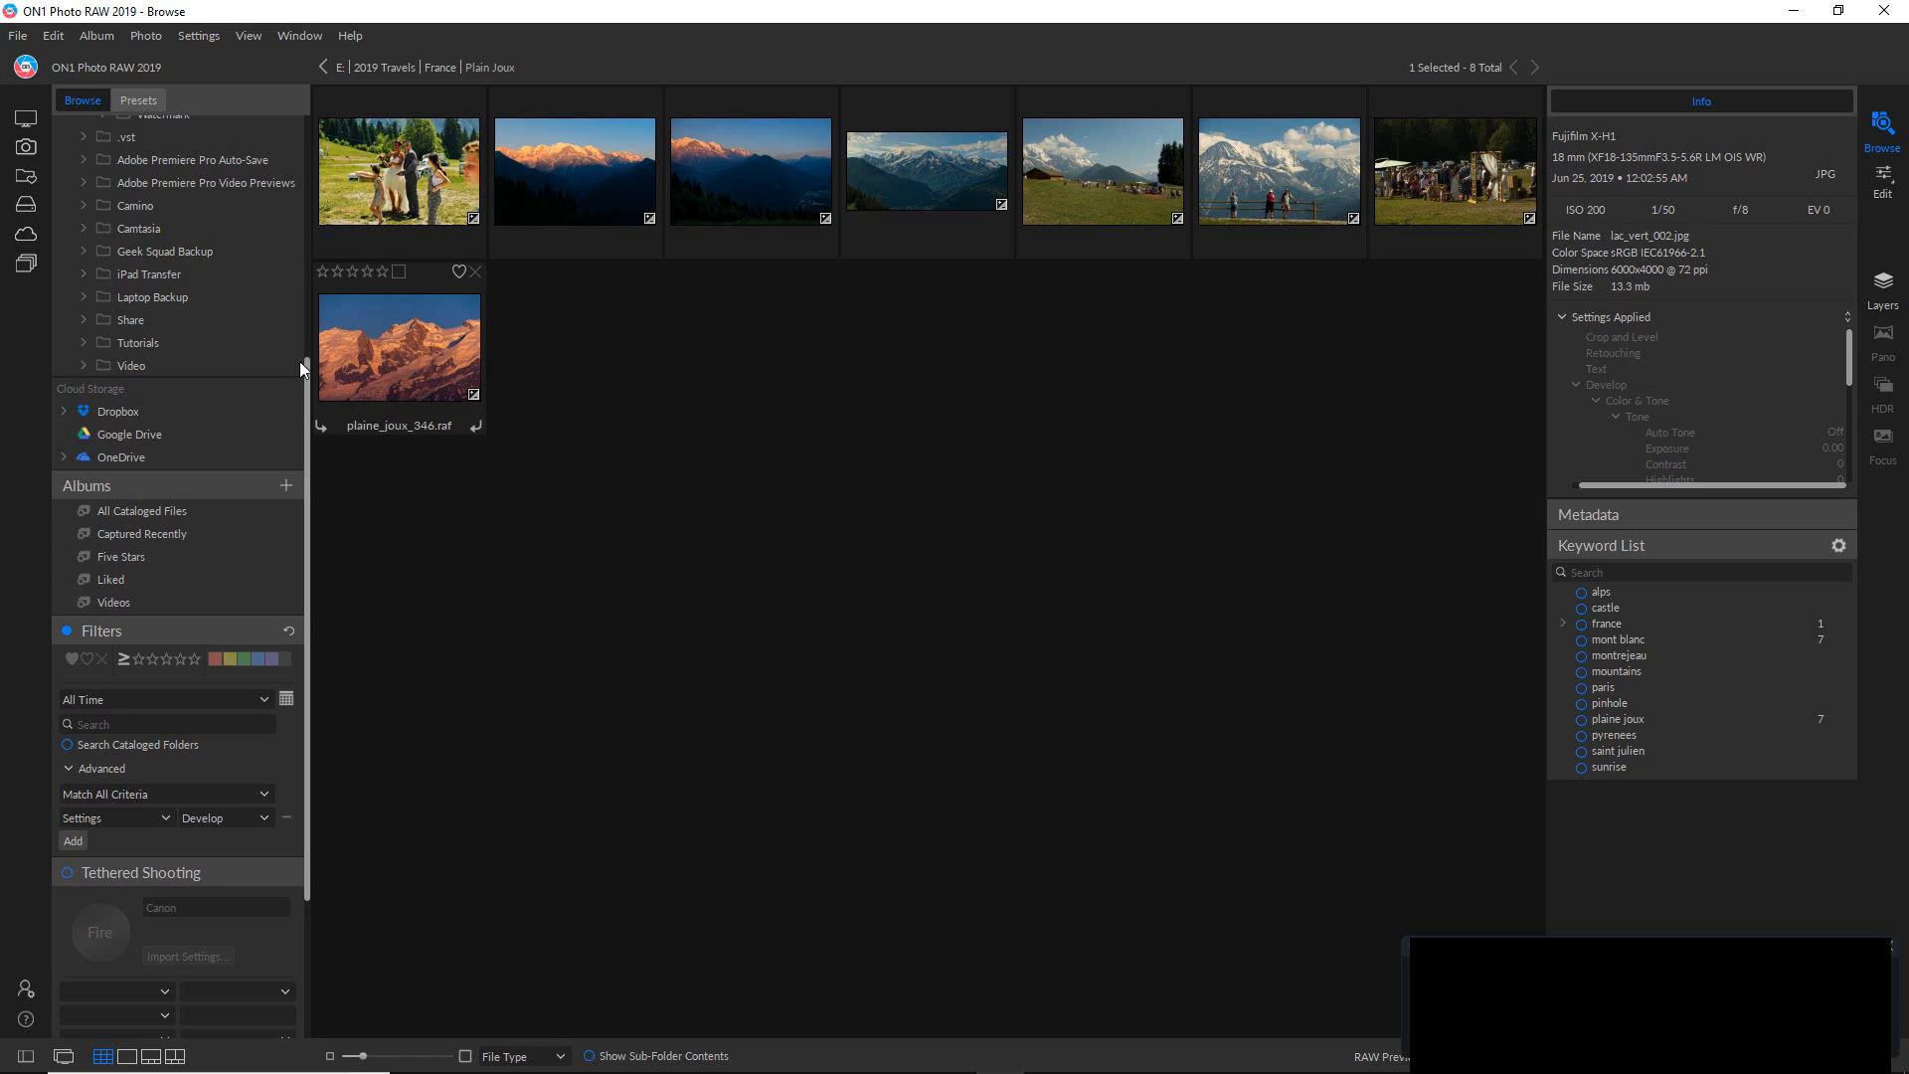
Open mont_blanc_early_morning188.raf from the Tutorials folder in the Edit module.
left_click(125, 346)
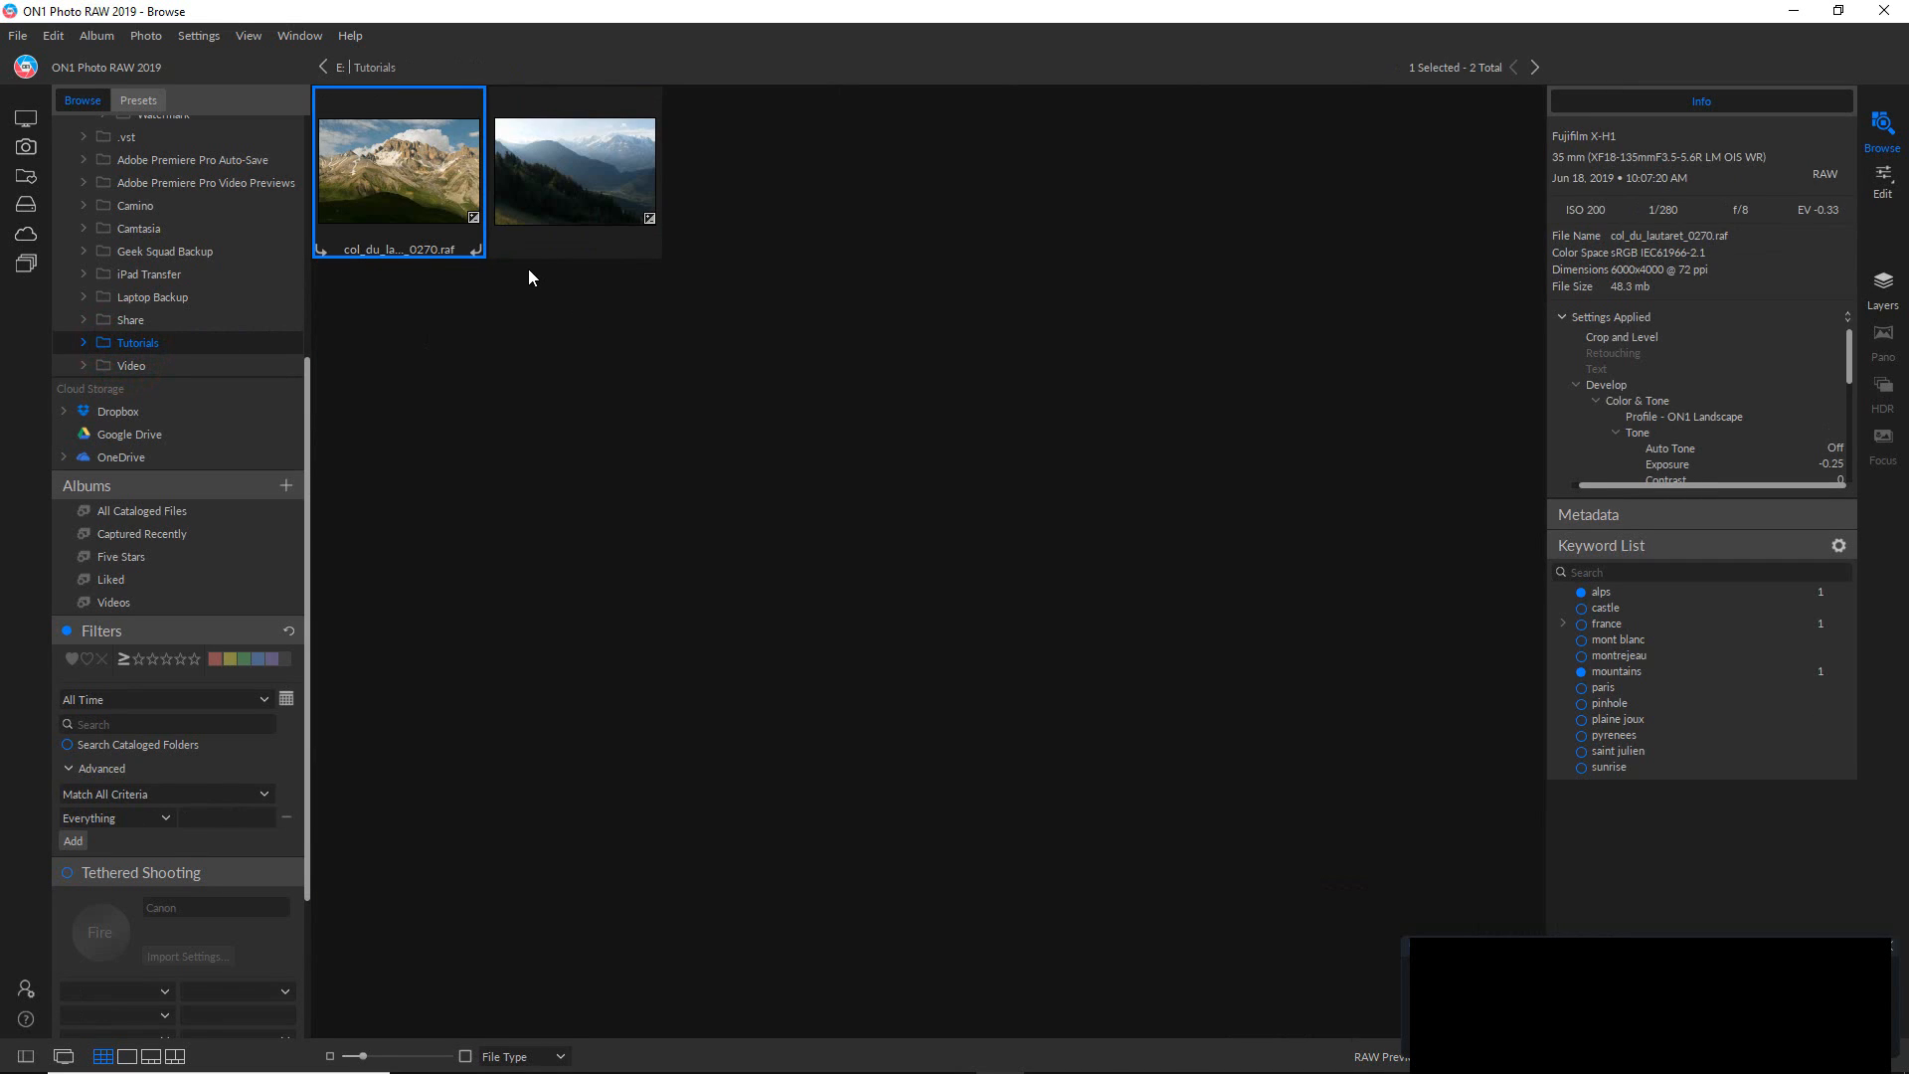
double_click(593, 195)
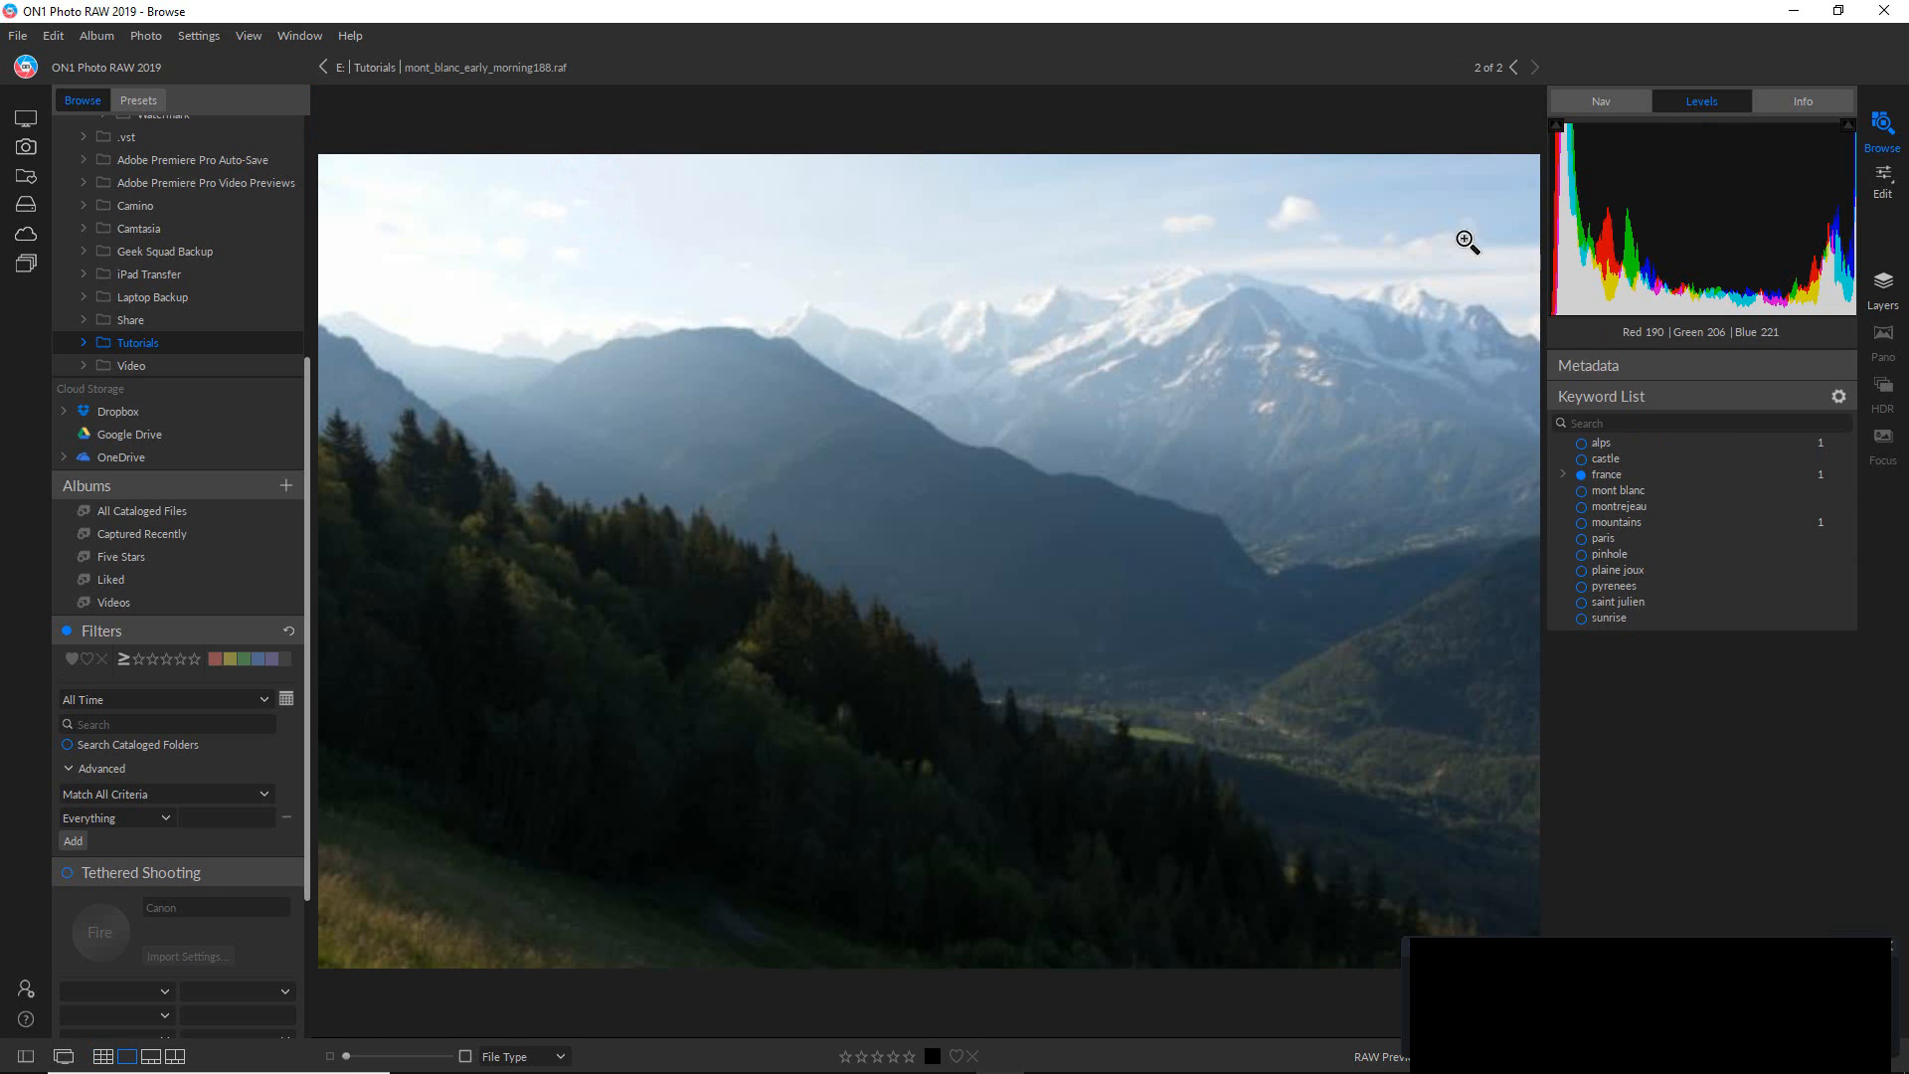
left_click(1886, 180)
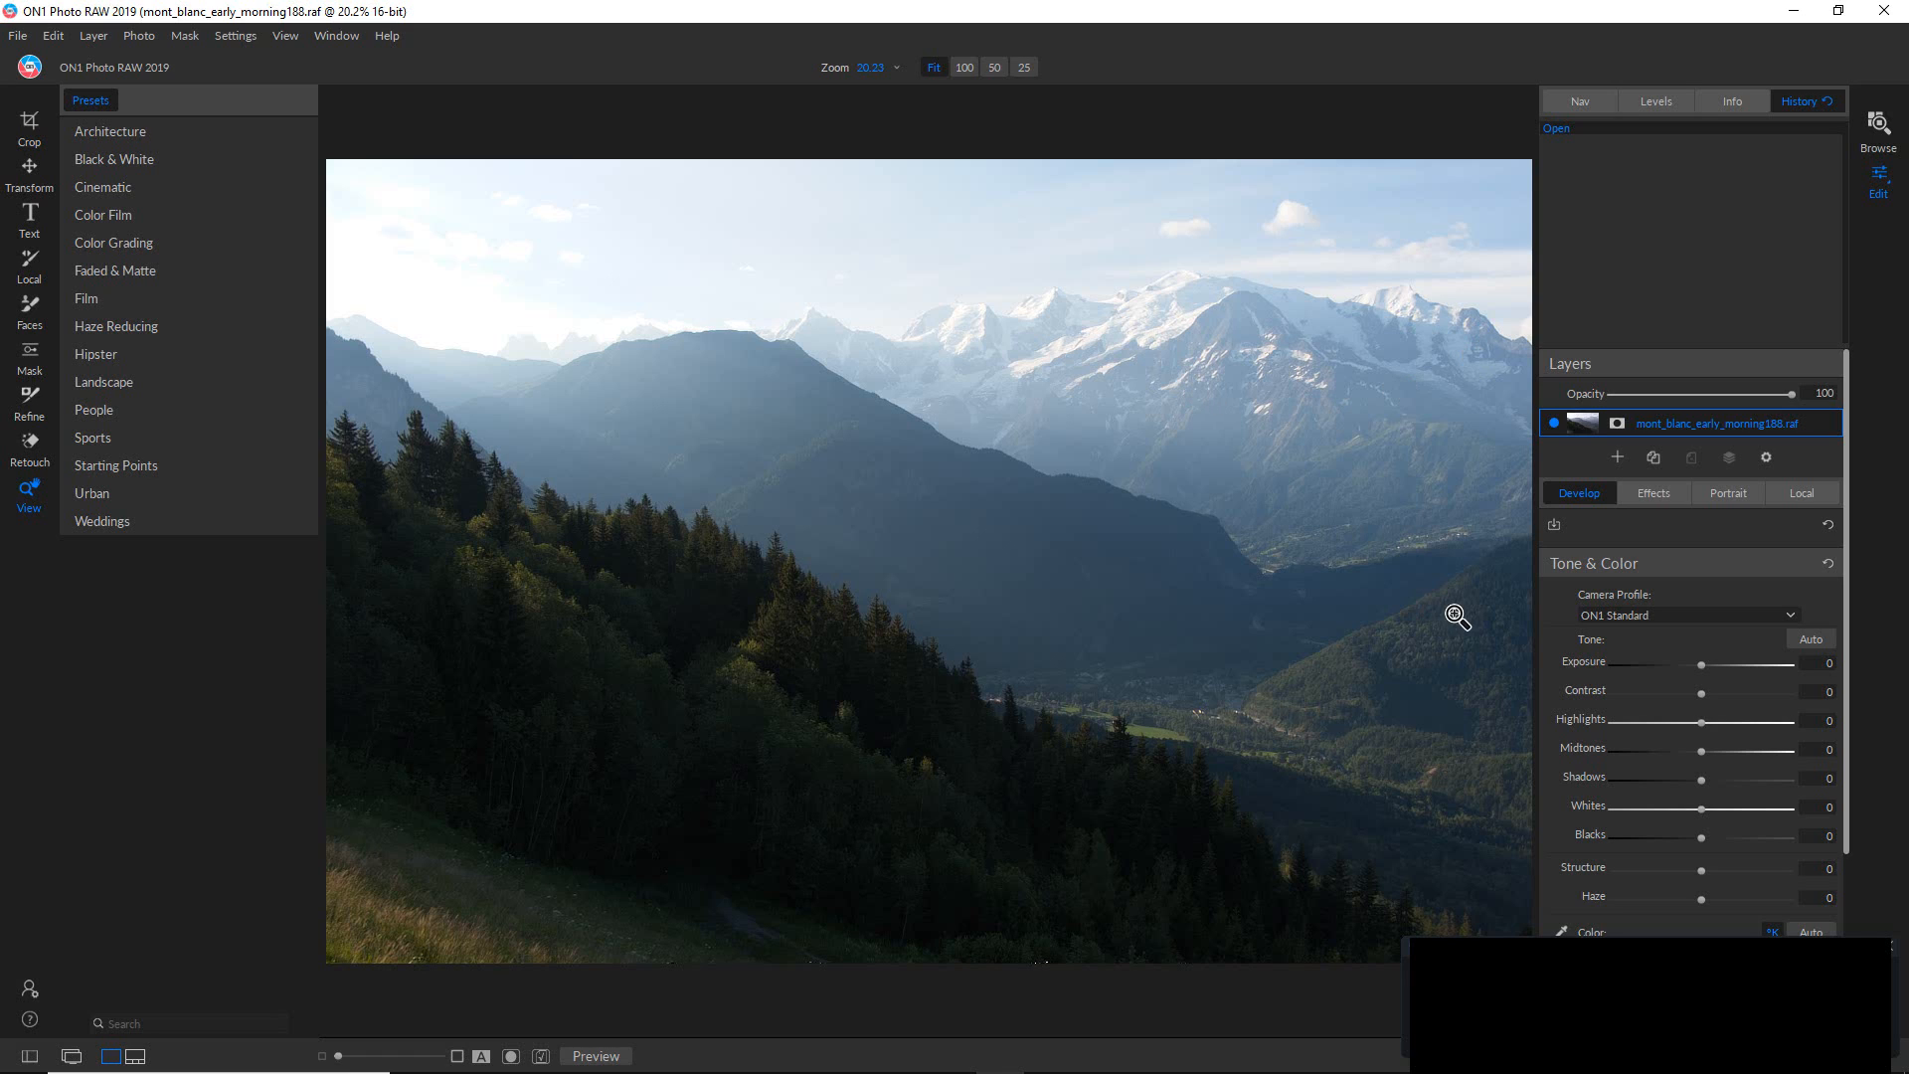
Set the photo's camera profile to ON1 Landscape and its contrast to -15.
left_click(1708, 615)
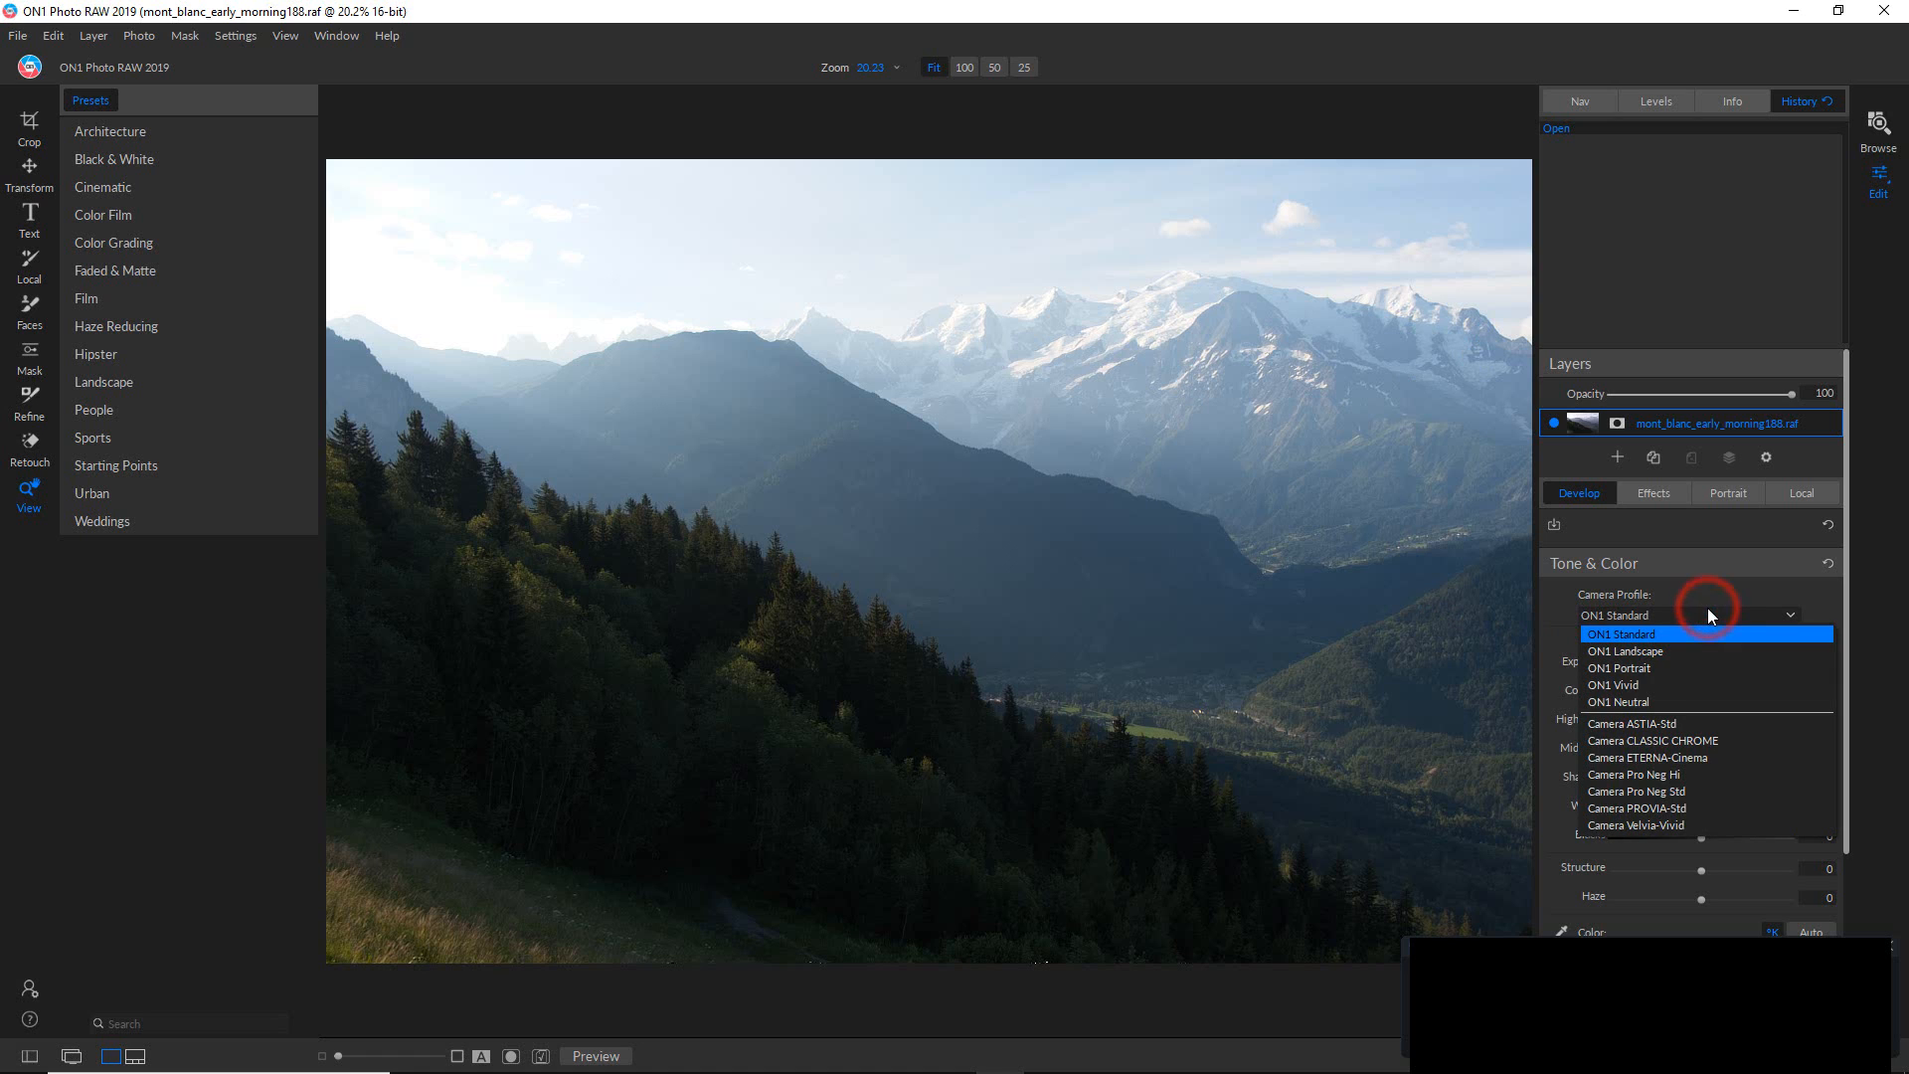
left_click(1679, 650)
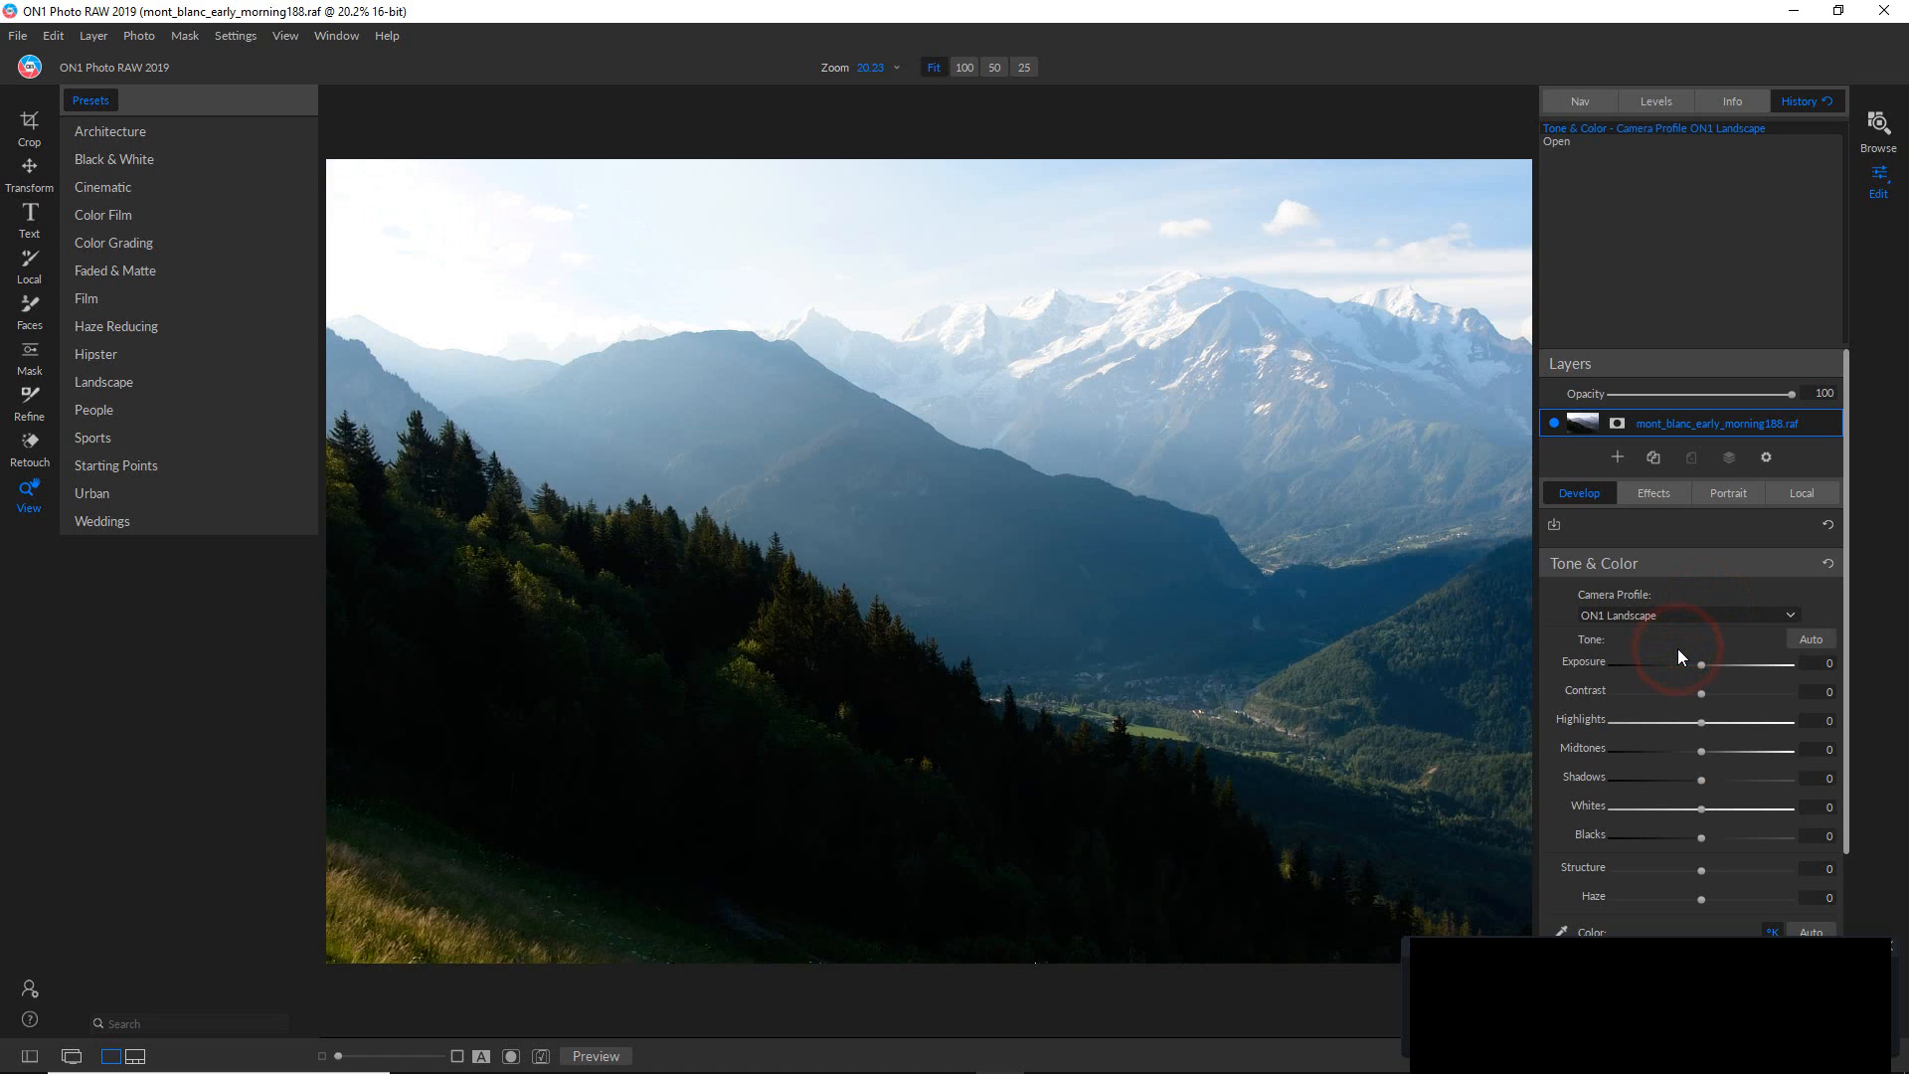
left_click(1694, 695)
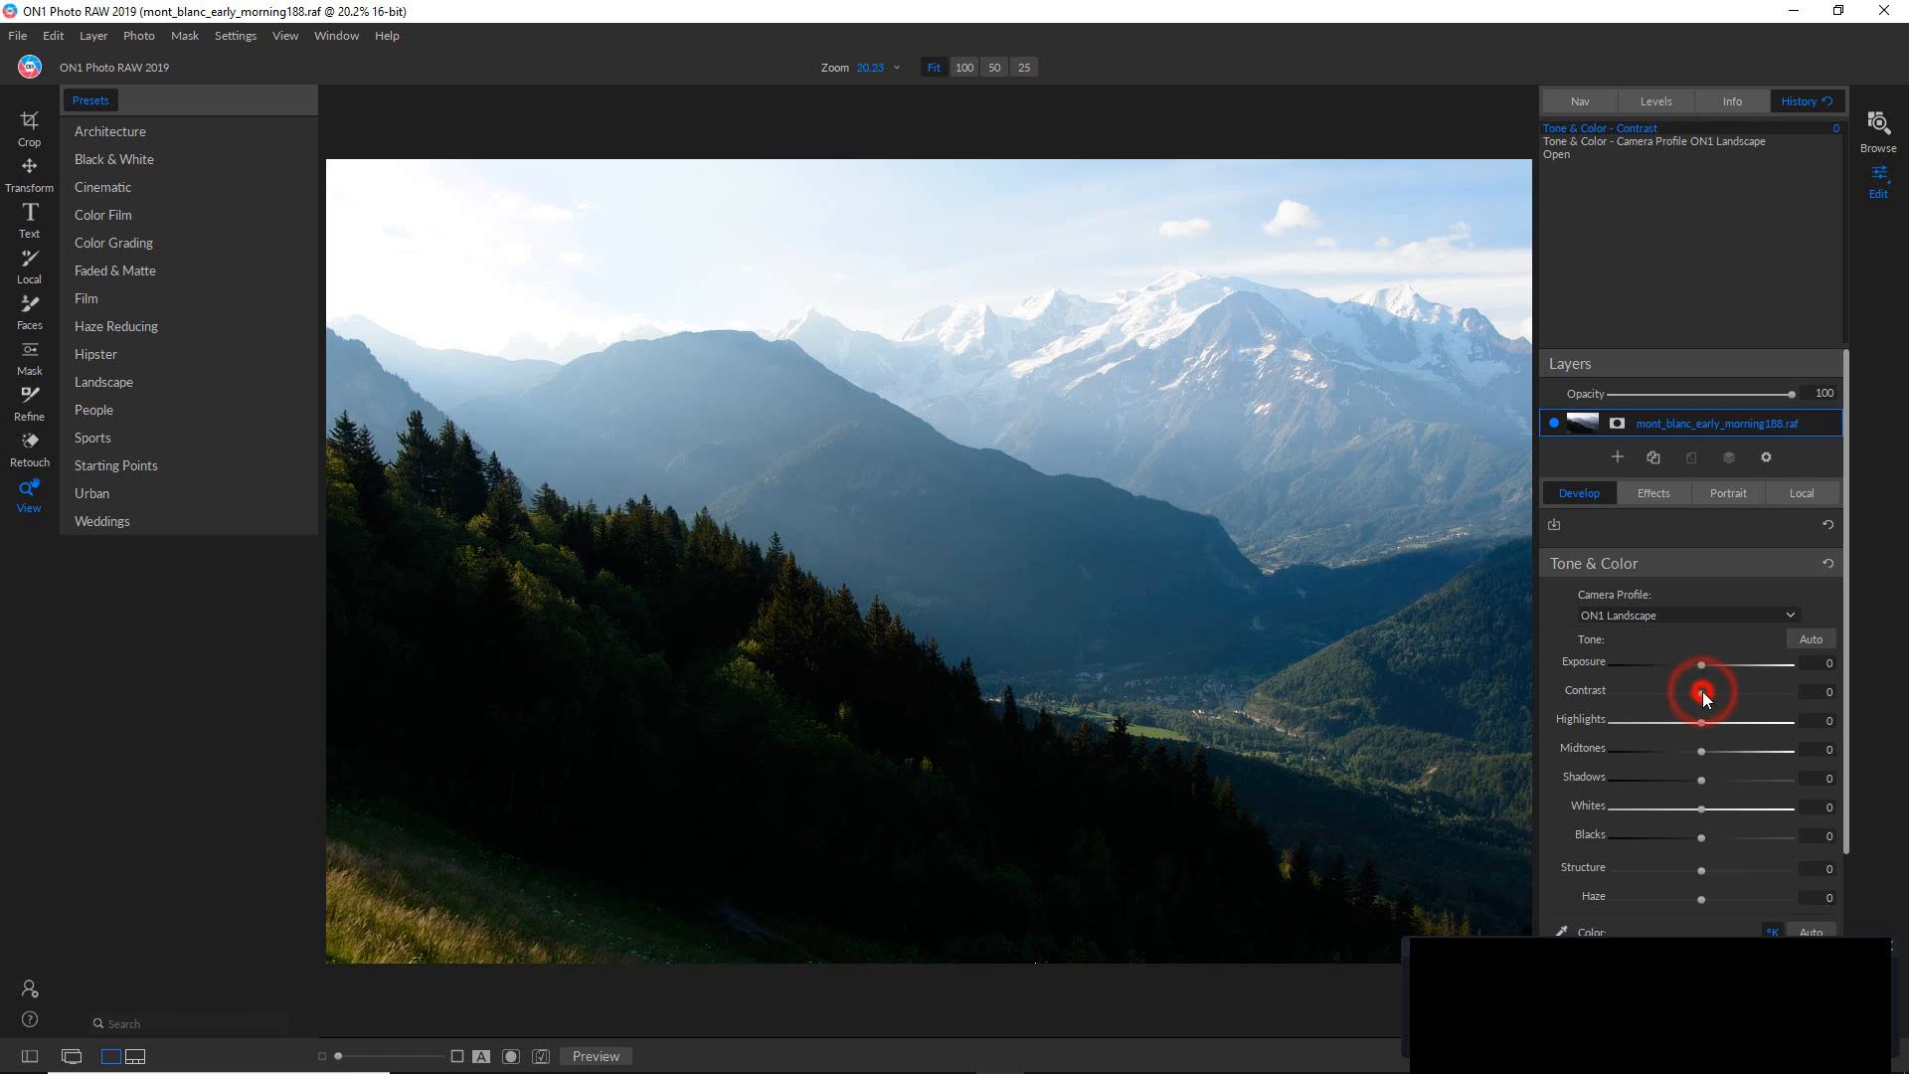
left_click_drag(1693, 694, 1688, 694)
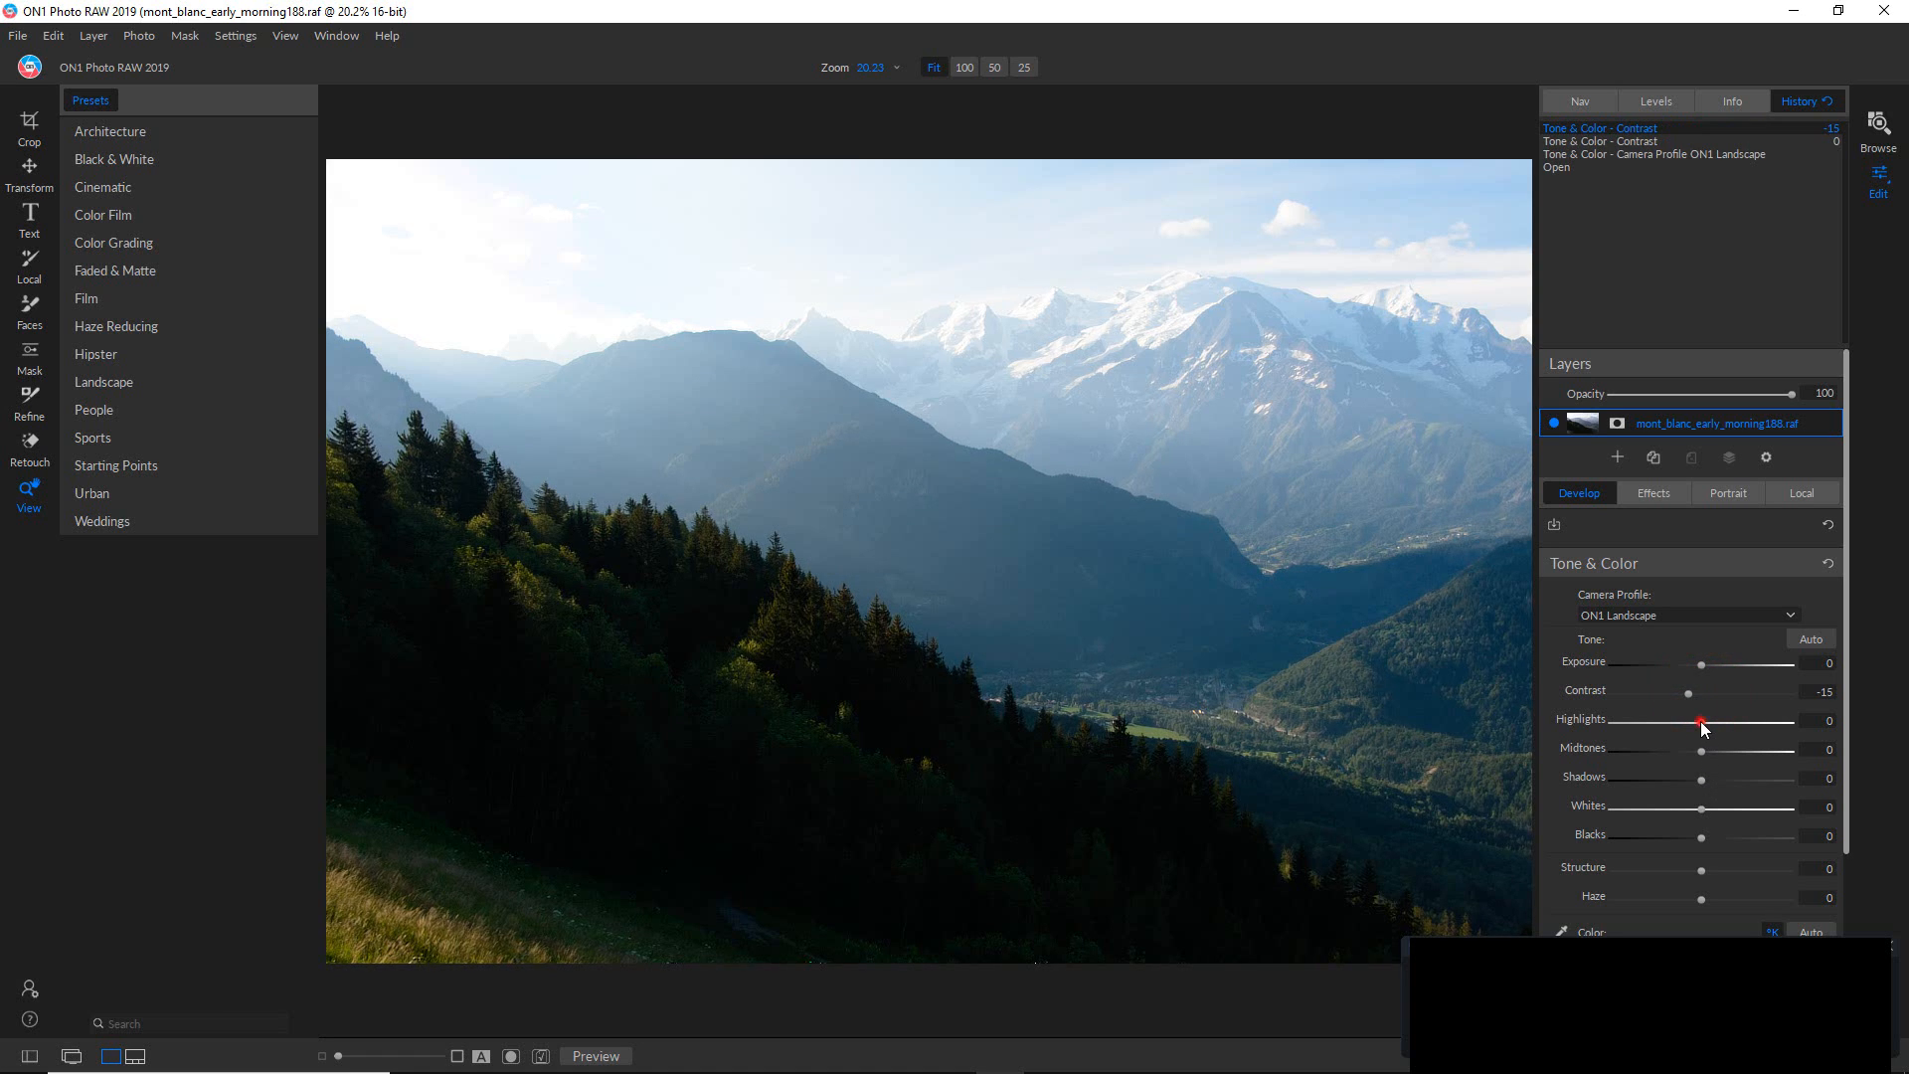
Set the photo's highlights to -78 and shadows to 13.
left_click_drag(1701, 727, 1631, 728)
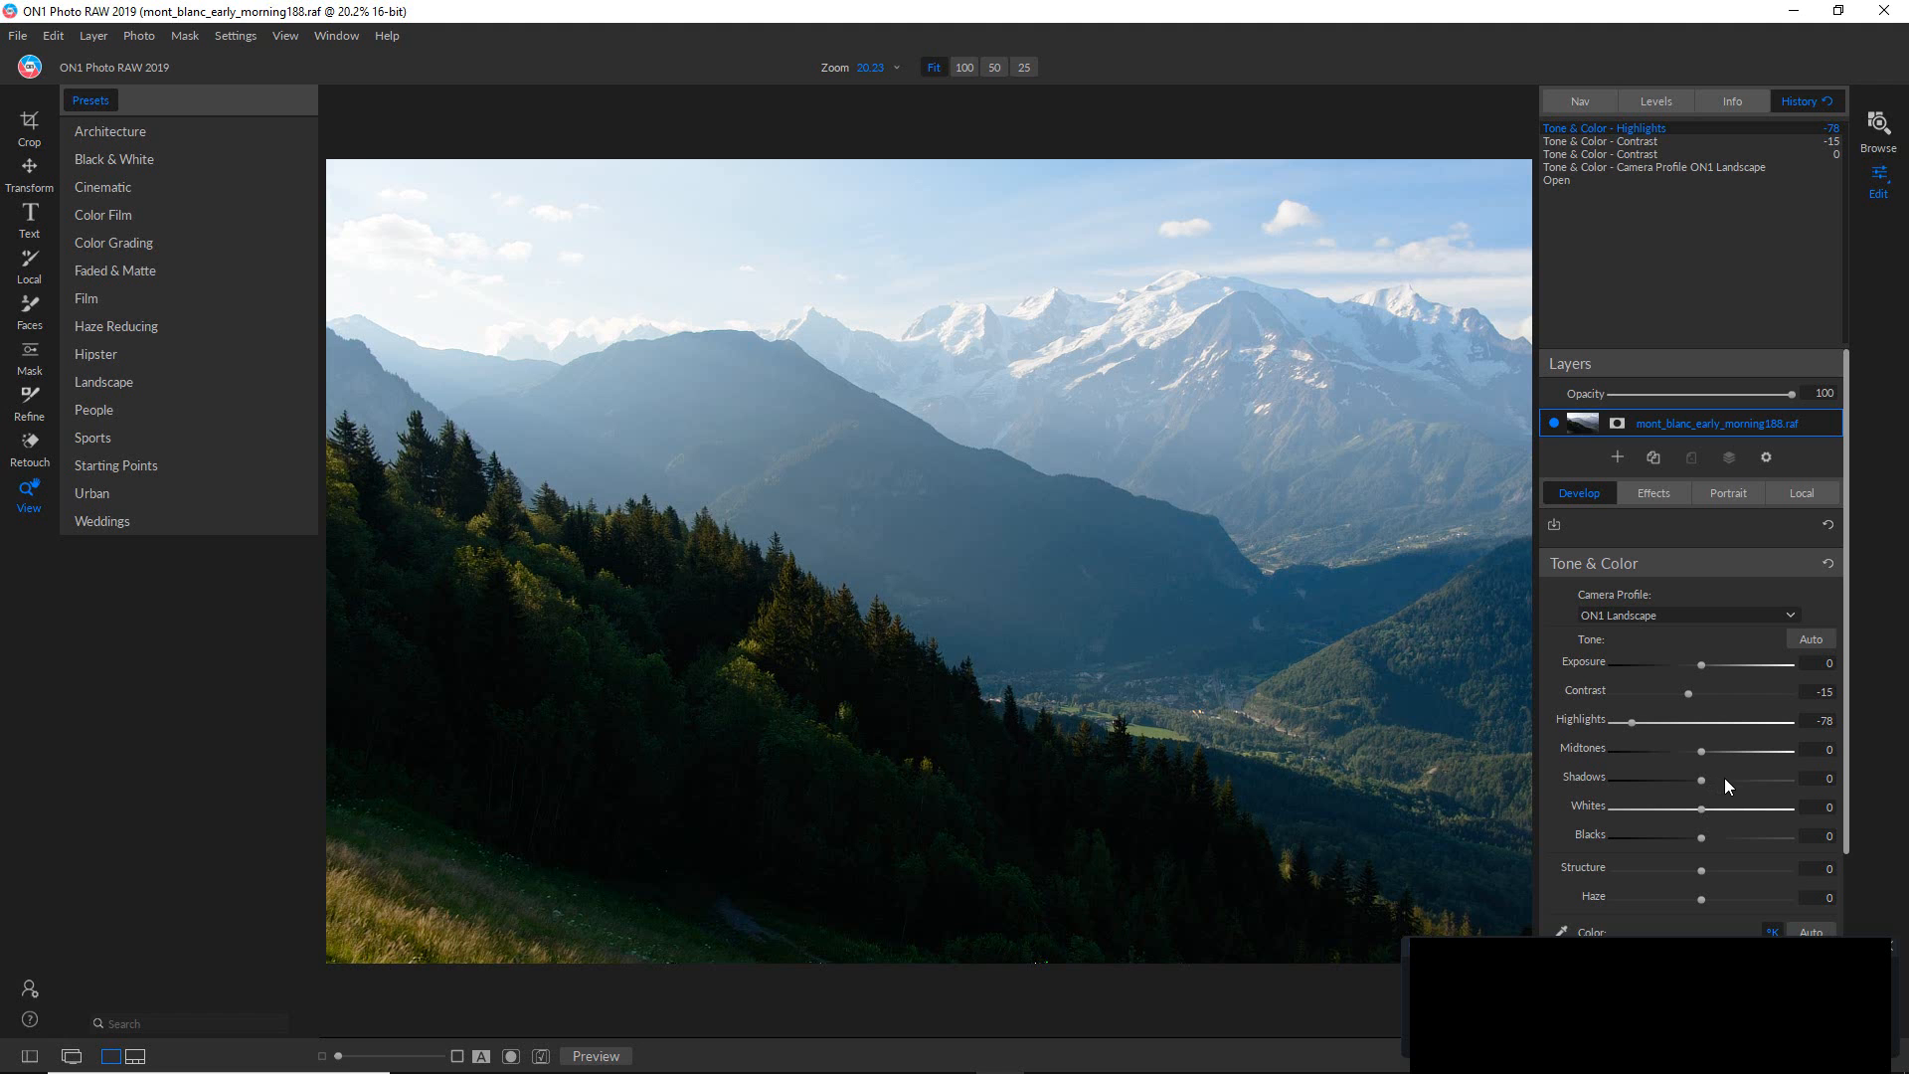
left_click(1724, 779)
left_click_drag(1724, 784, 1712, 784)
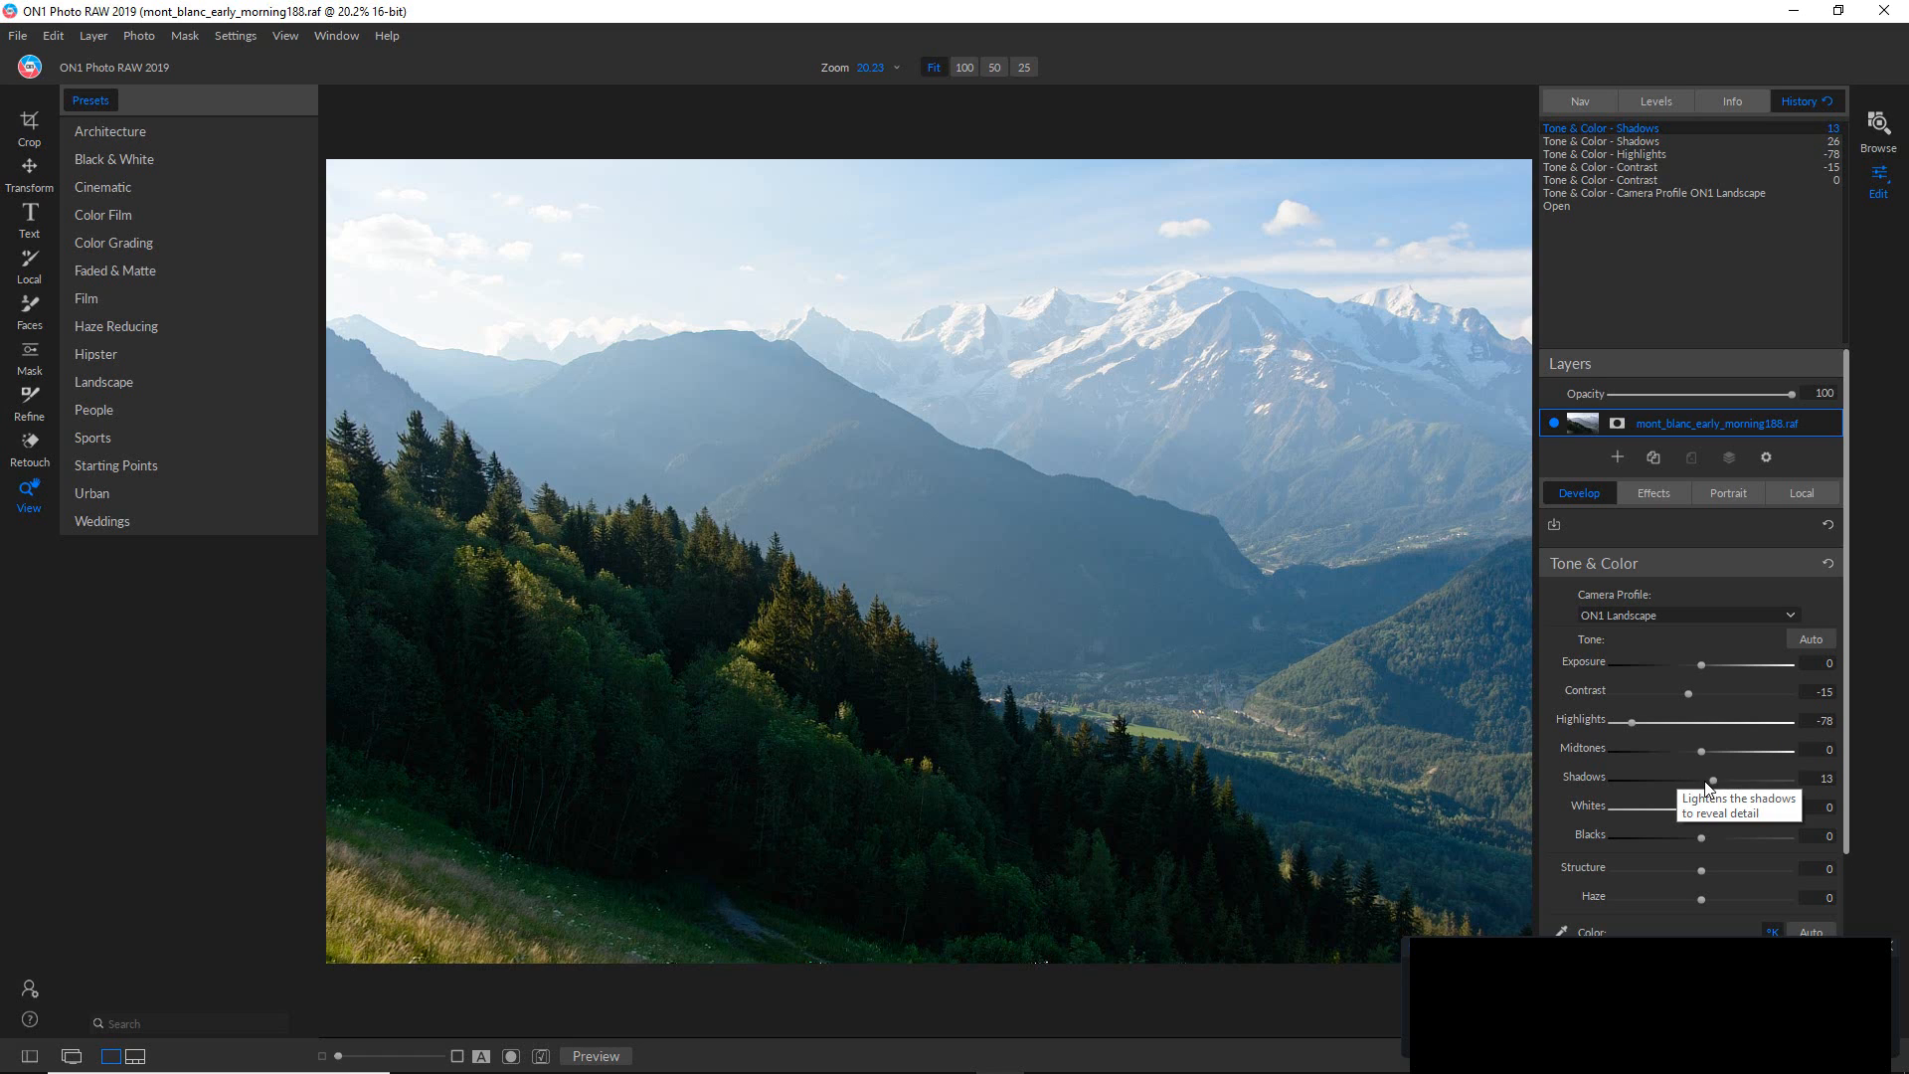
Step back to the Highlights state in the edit history, then return to the latest Shadows state to compare.
left_click(1606, 151)
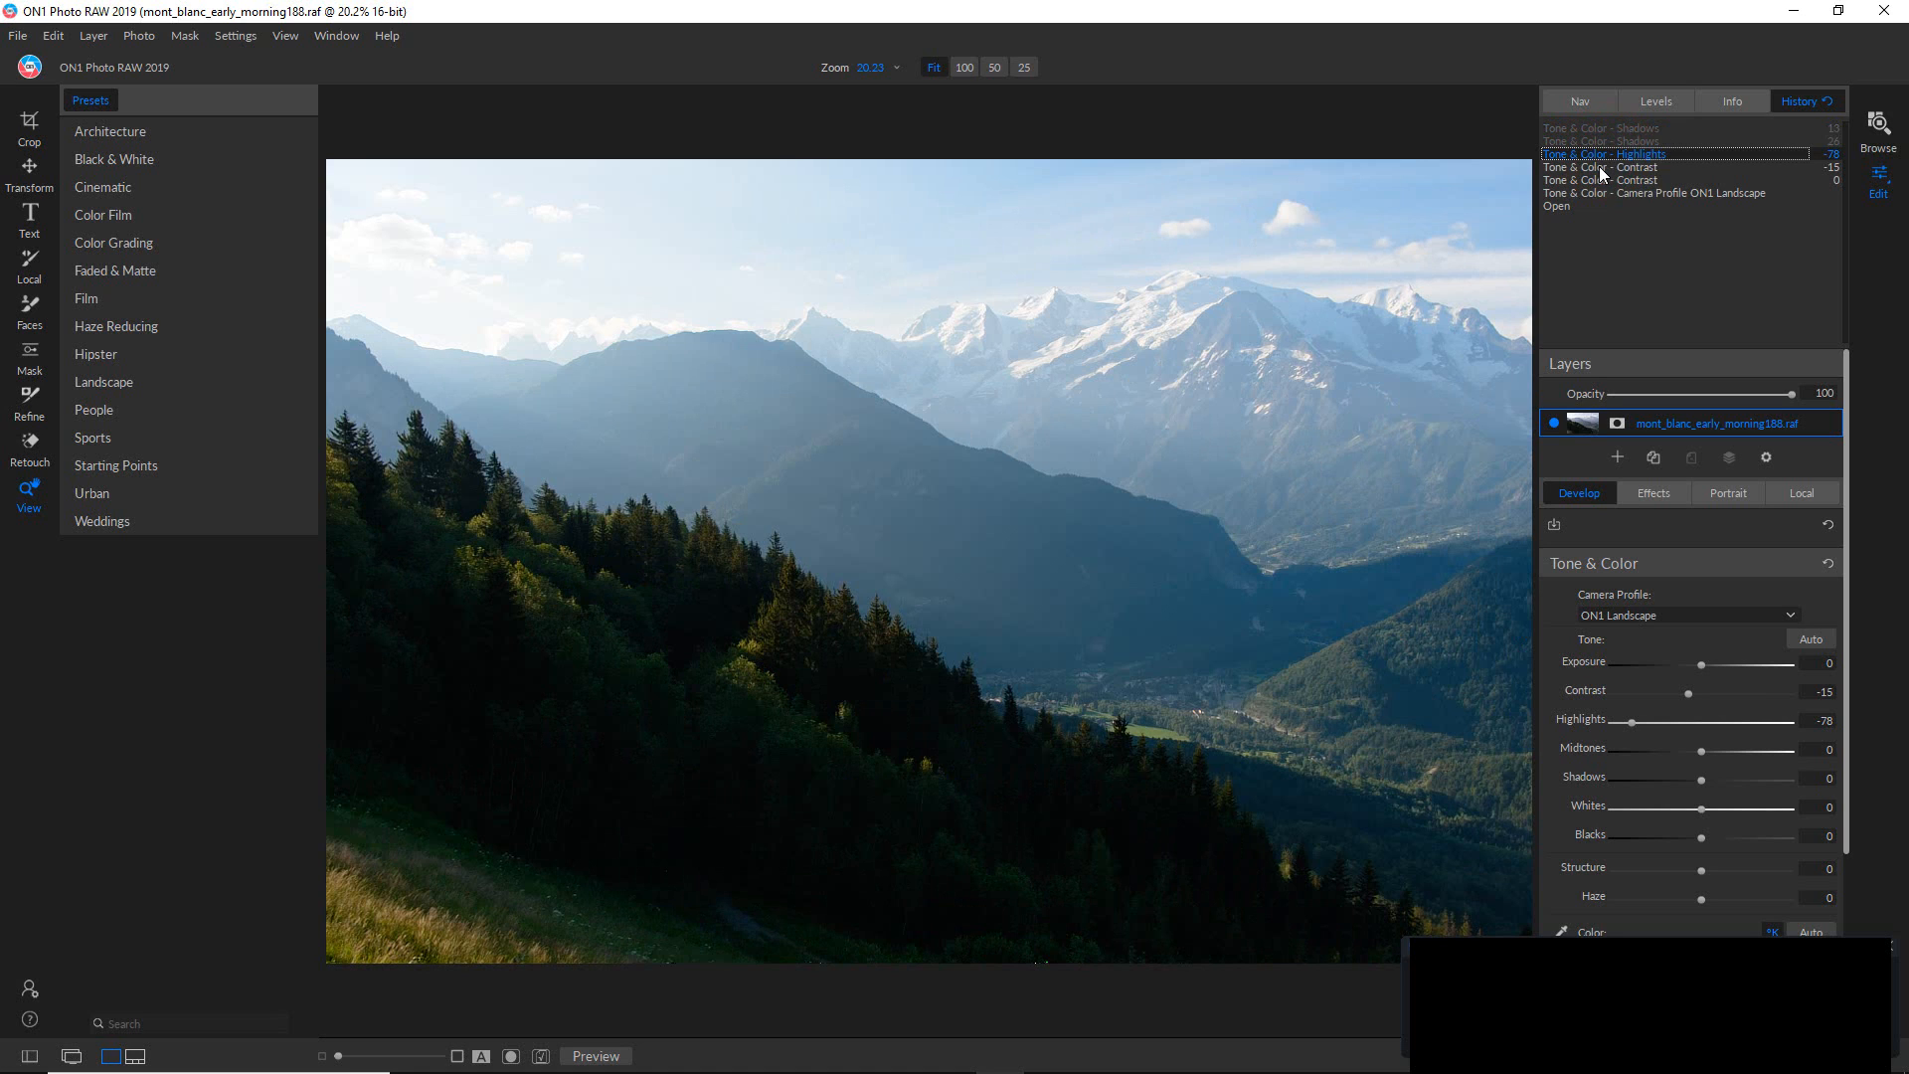
left_click(1645, 130)
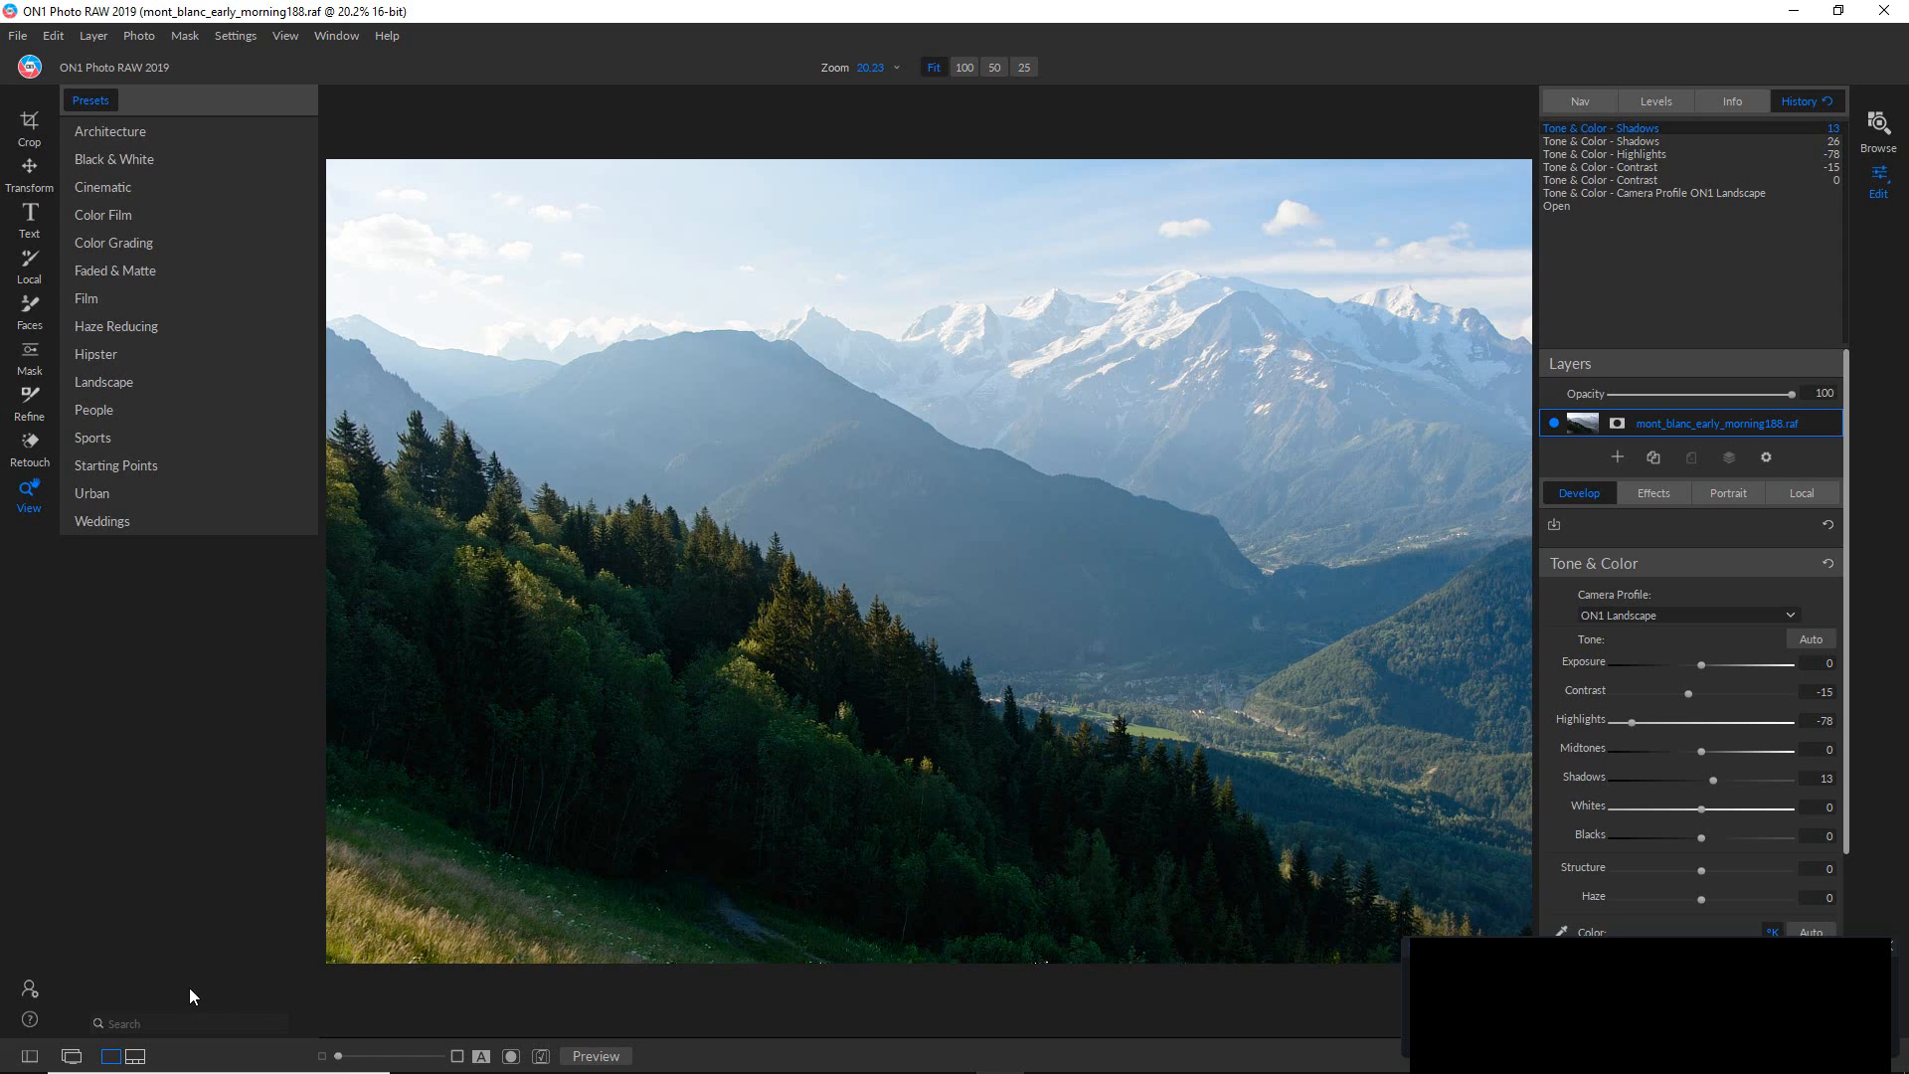
Show the filmstrip in the Edit module and switch to col_du_lautaret_0270.raf.
left_click(173, 1021)
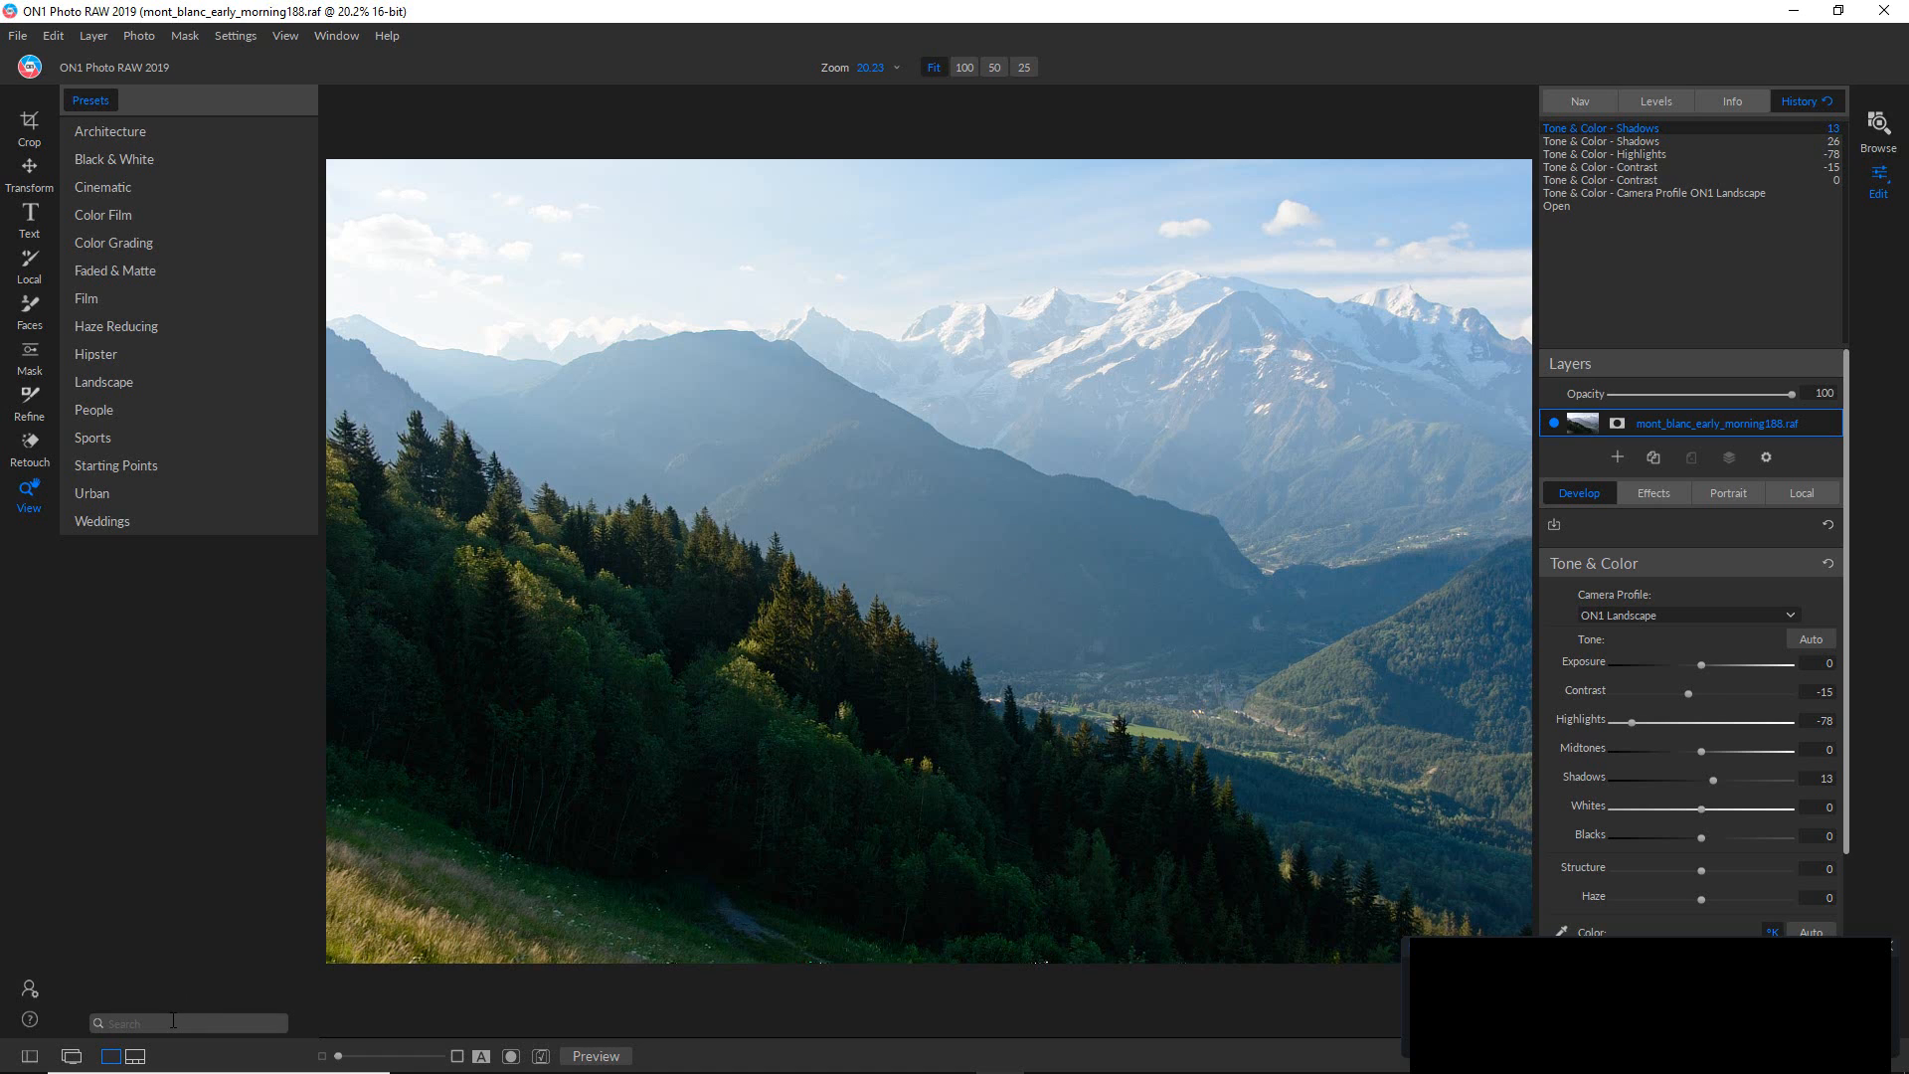
left_click(136, 1056)
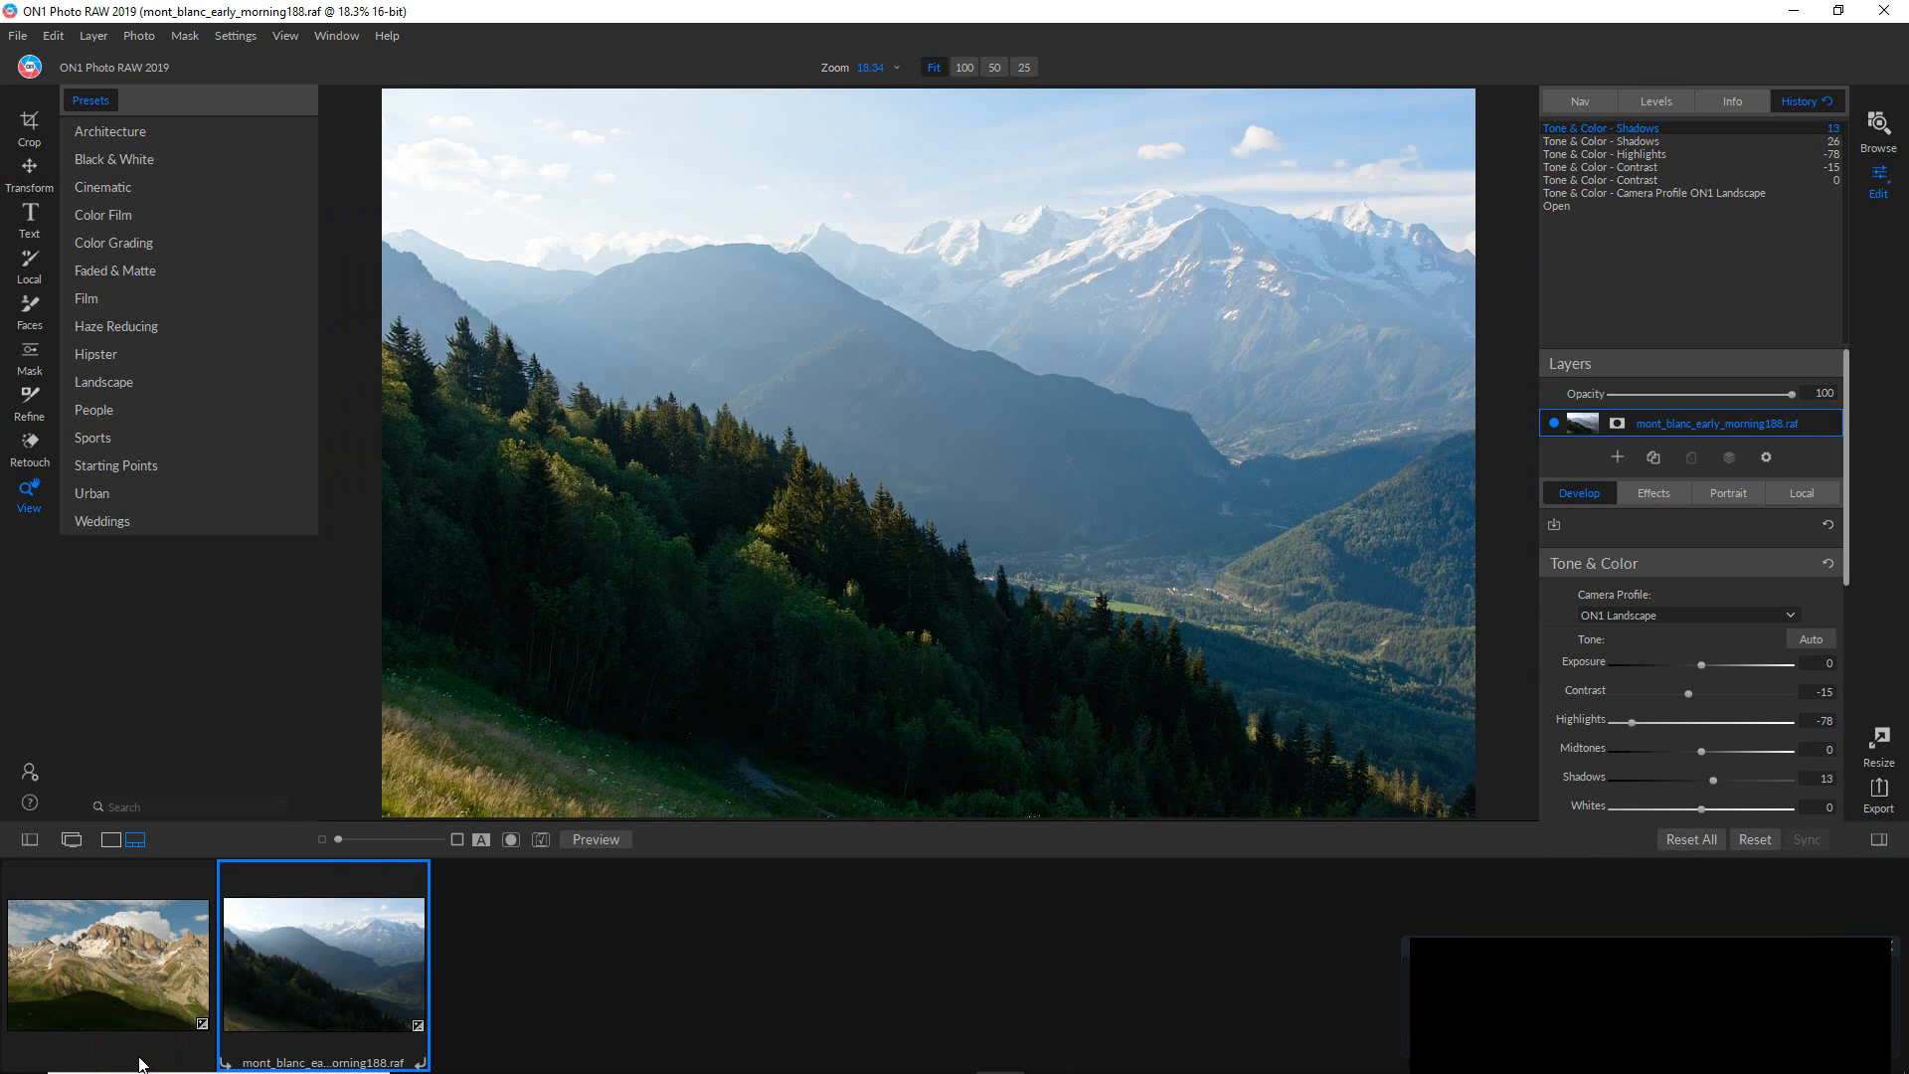
mouse_move(344, 999)
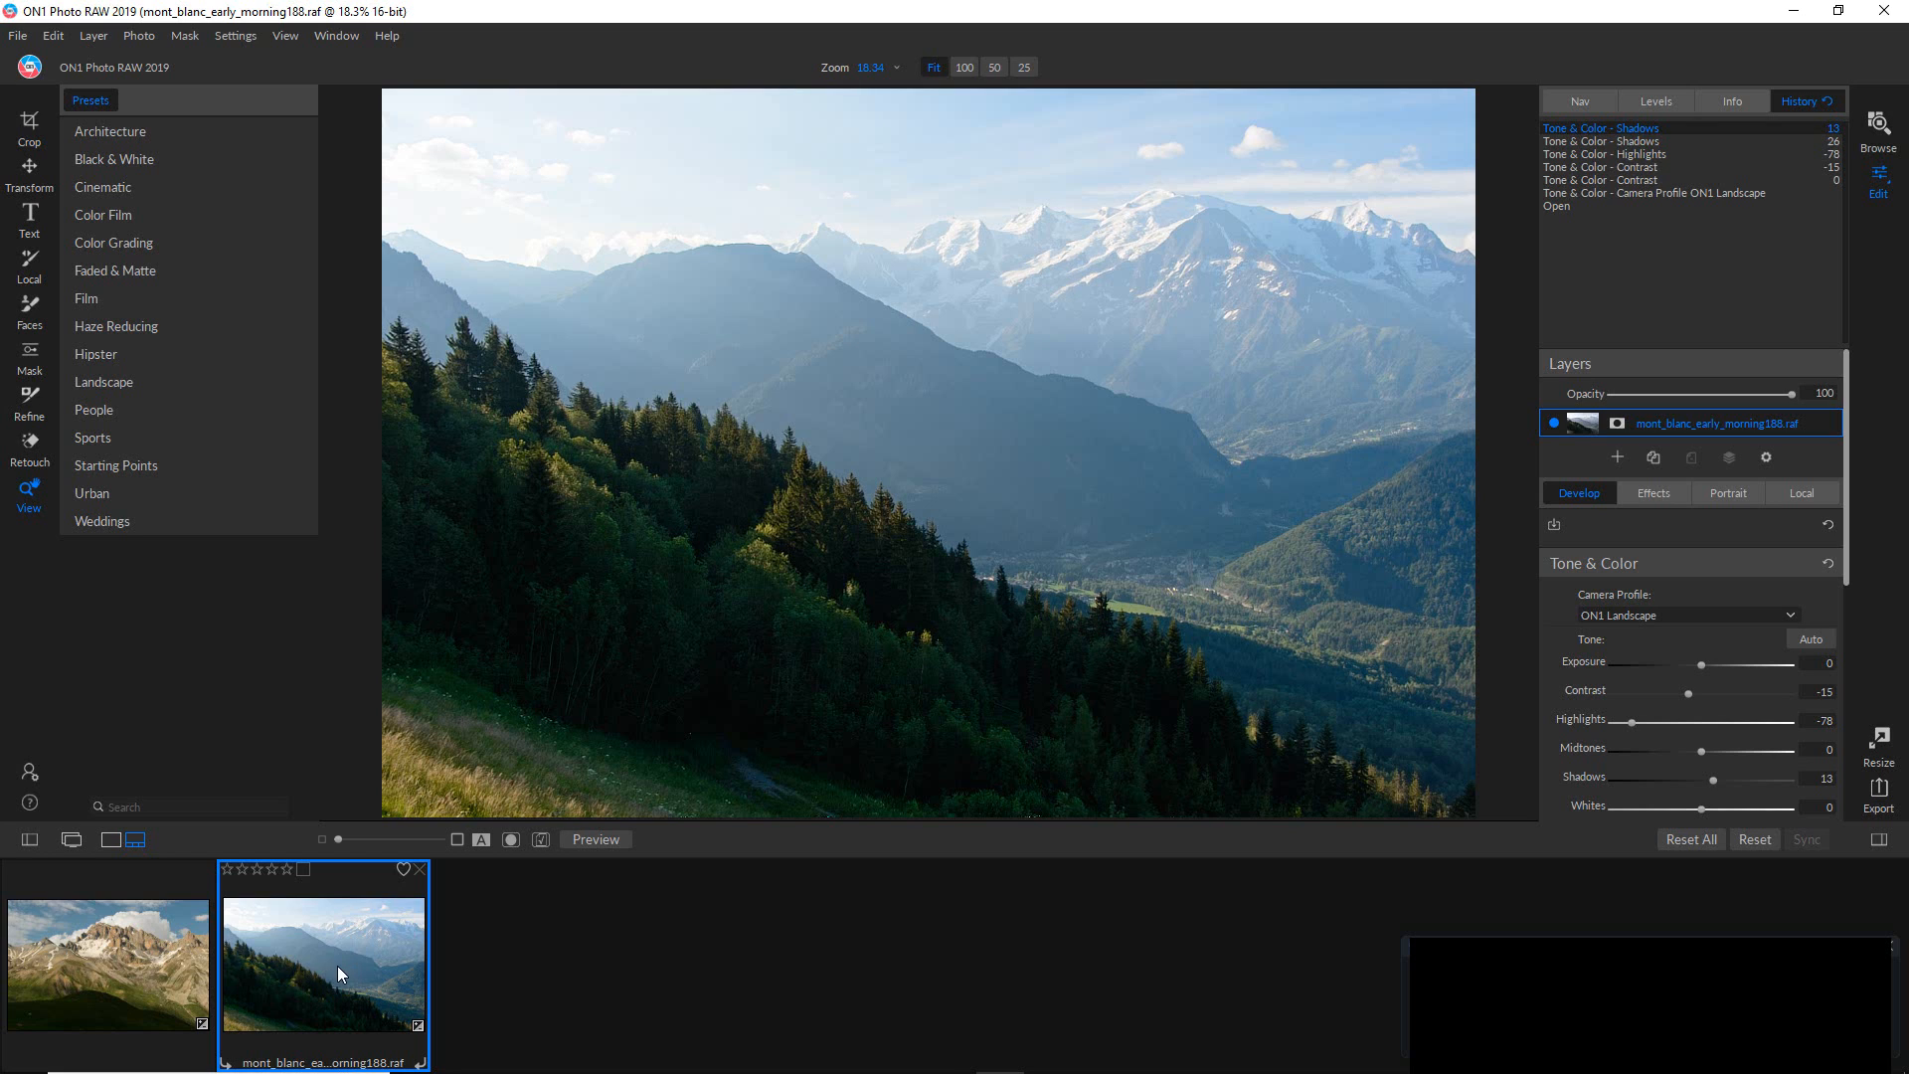
mouse_move(144, 961)
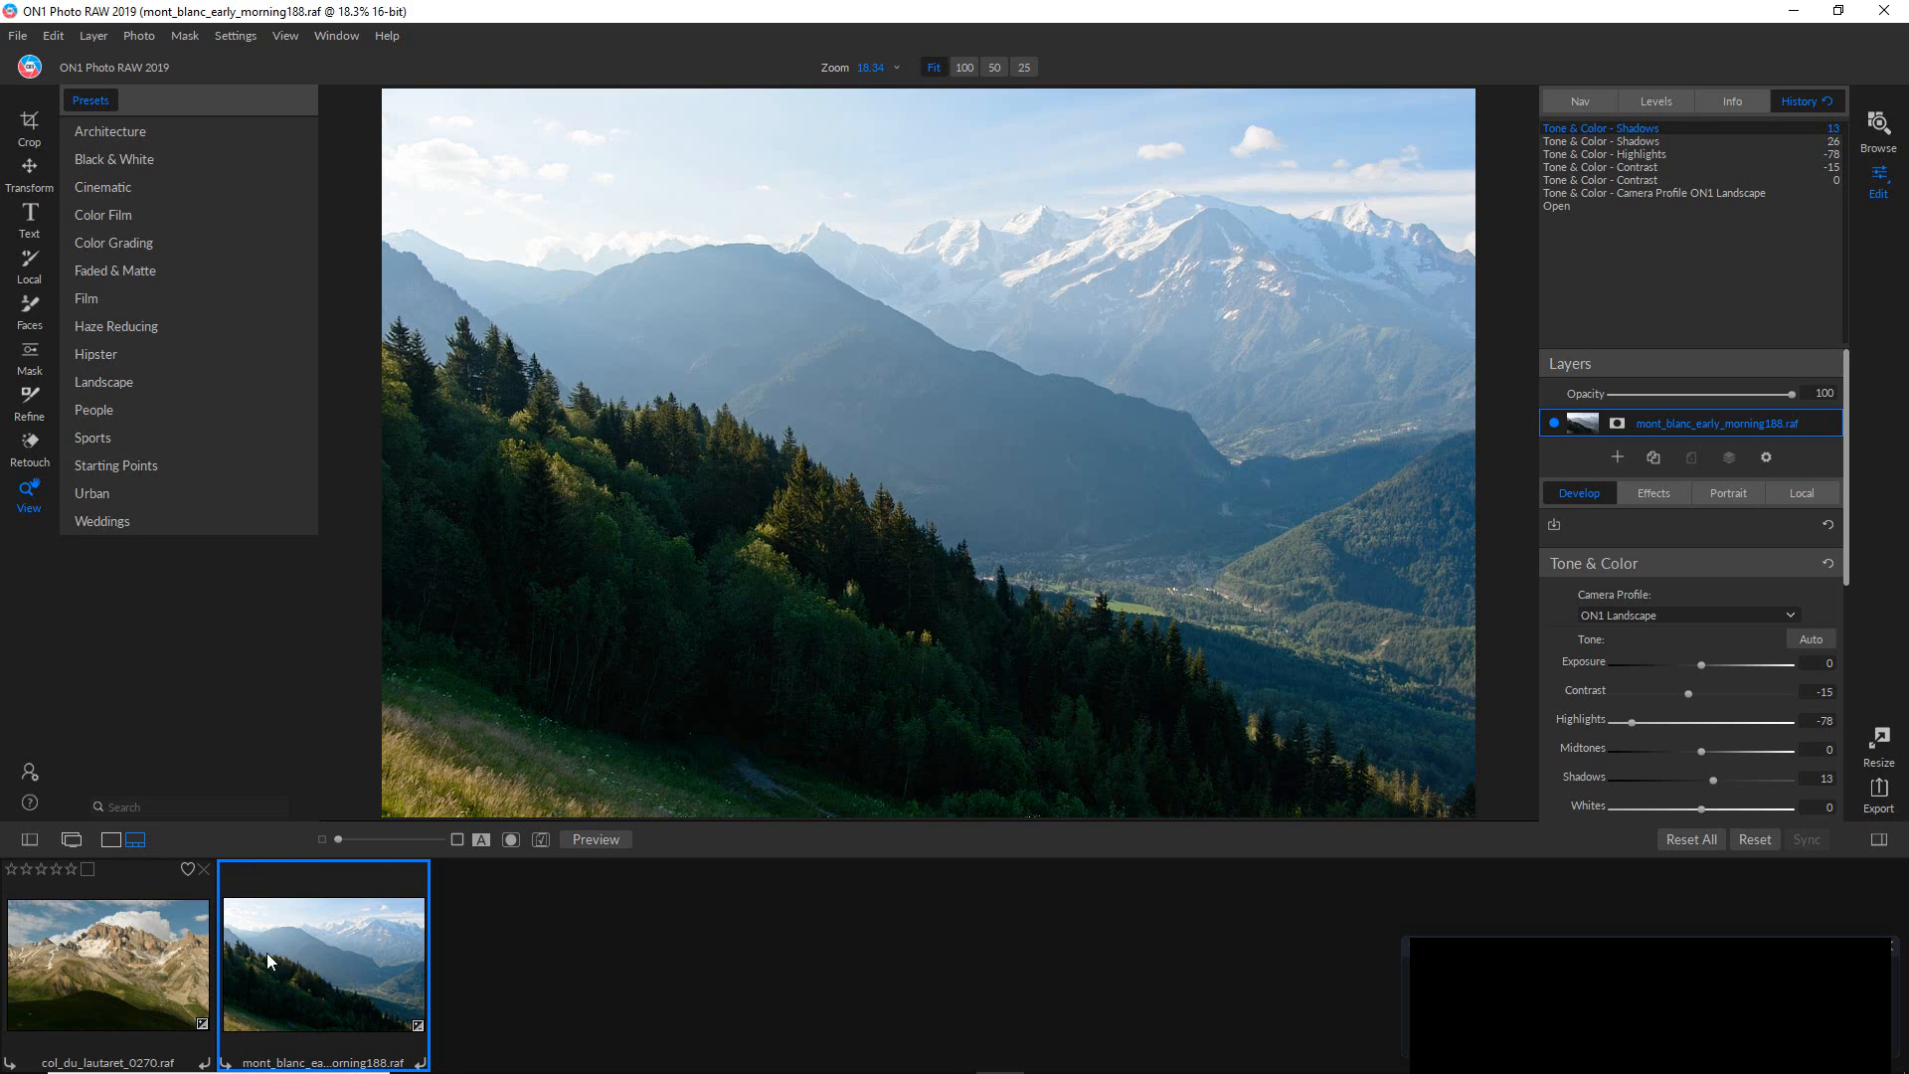
mouse_move(288, 951)
left_click(159, 960)
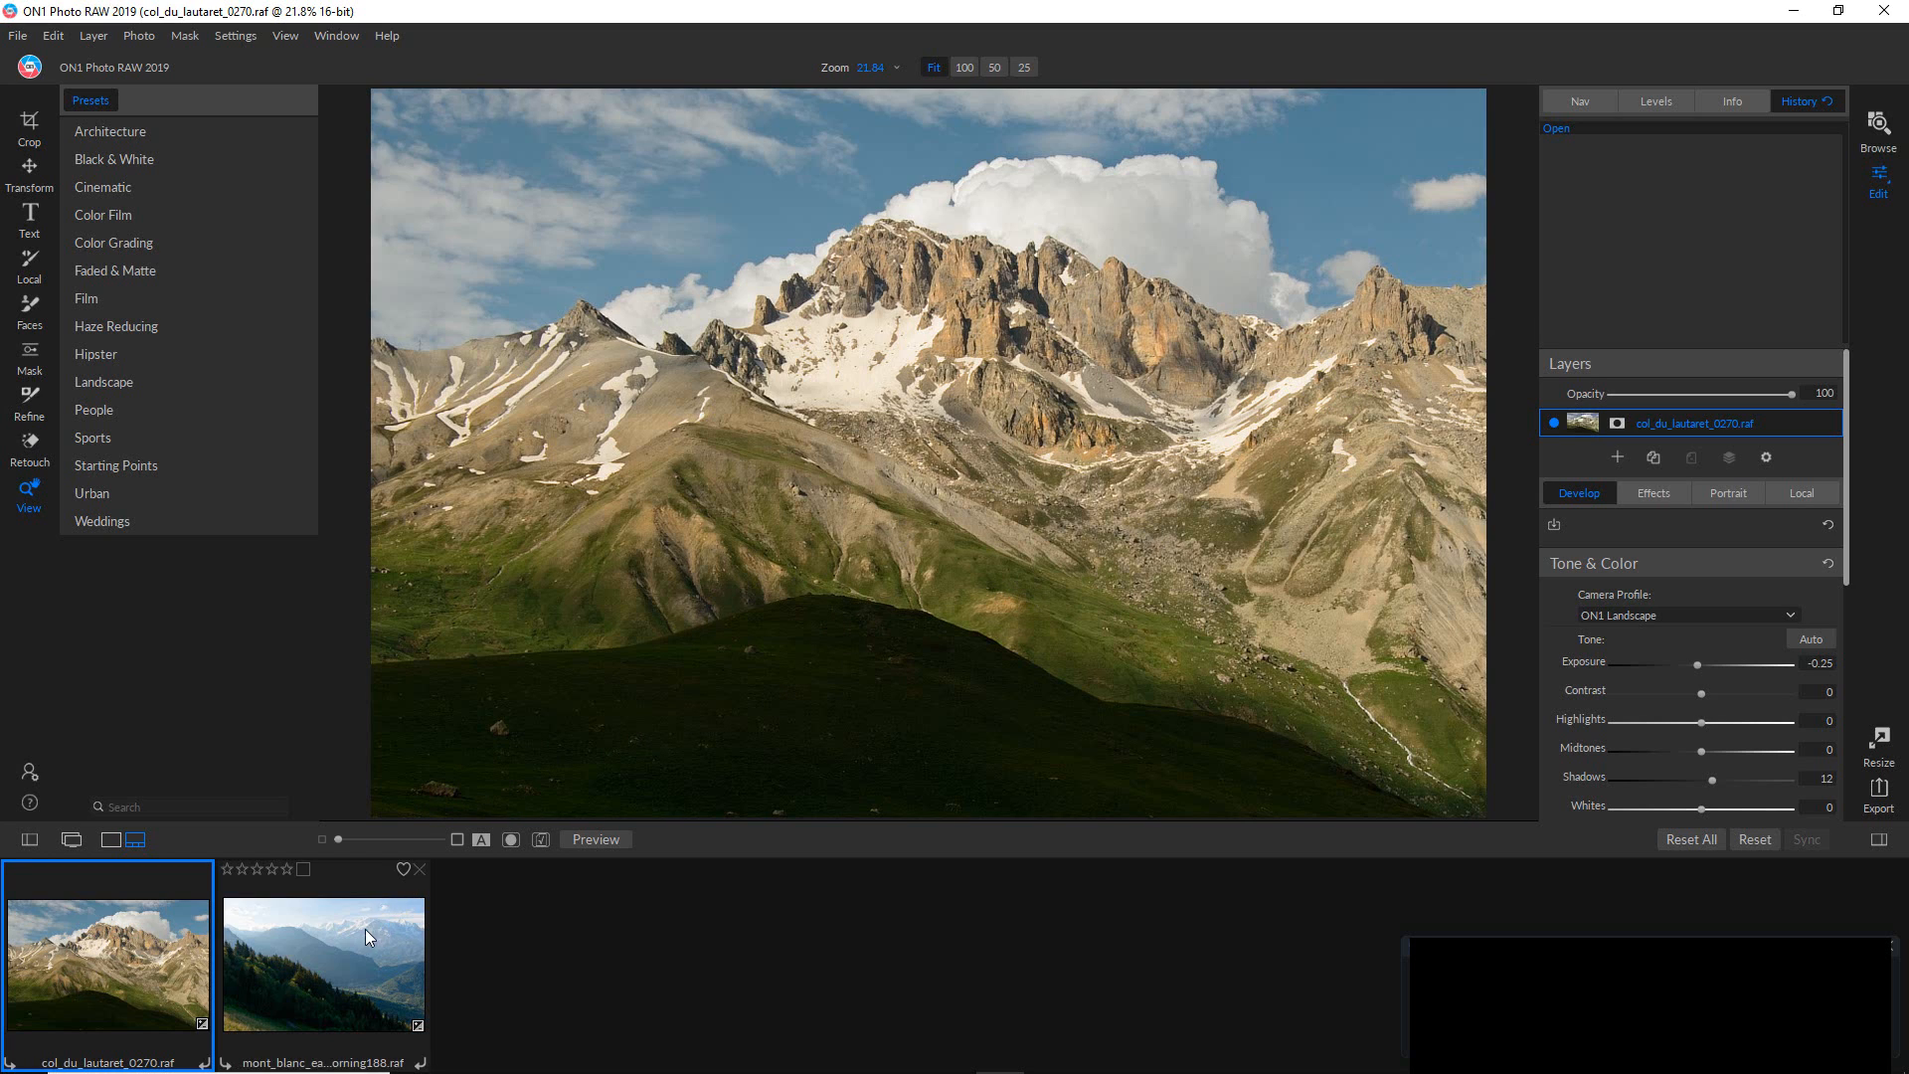
Switch back to mont_blanc_early_morning188.raf and view the reset, copy and version commands available for its thumbnail.
left_click(336, 981)
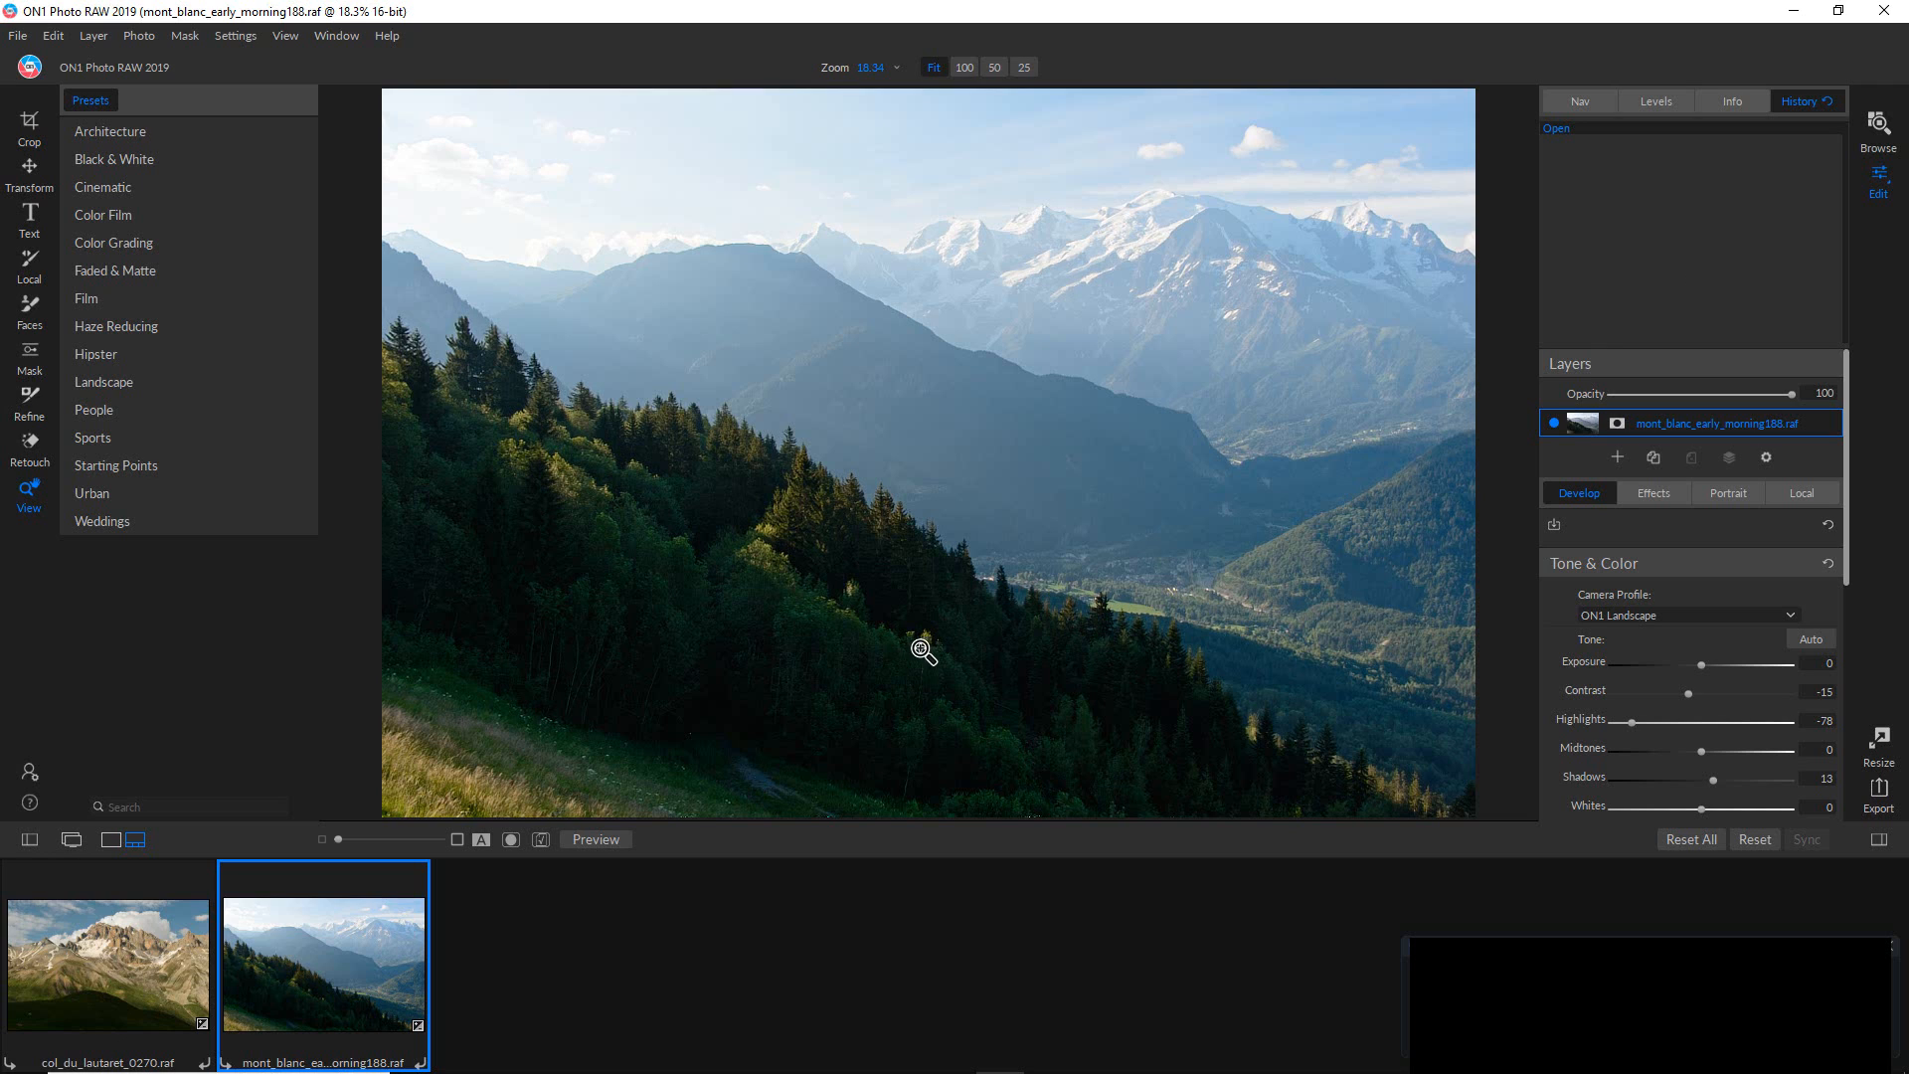
right_click(379, 952)
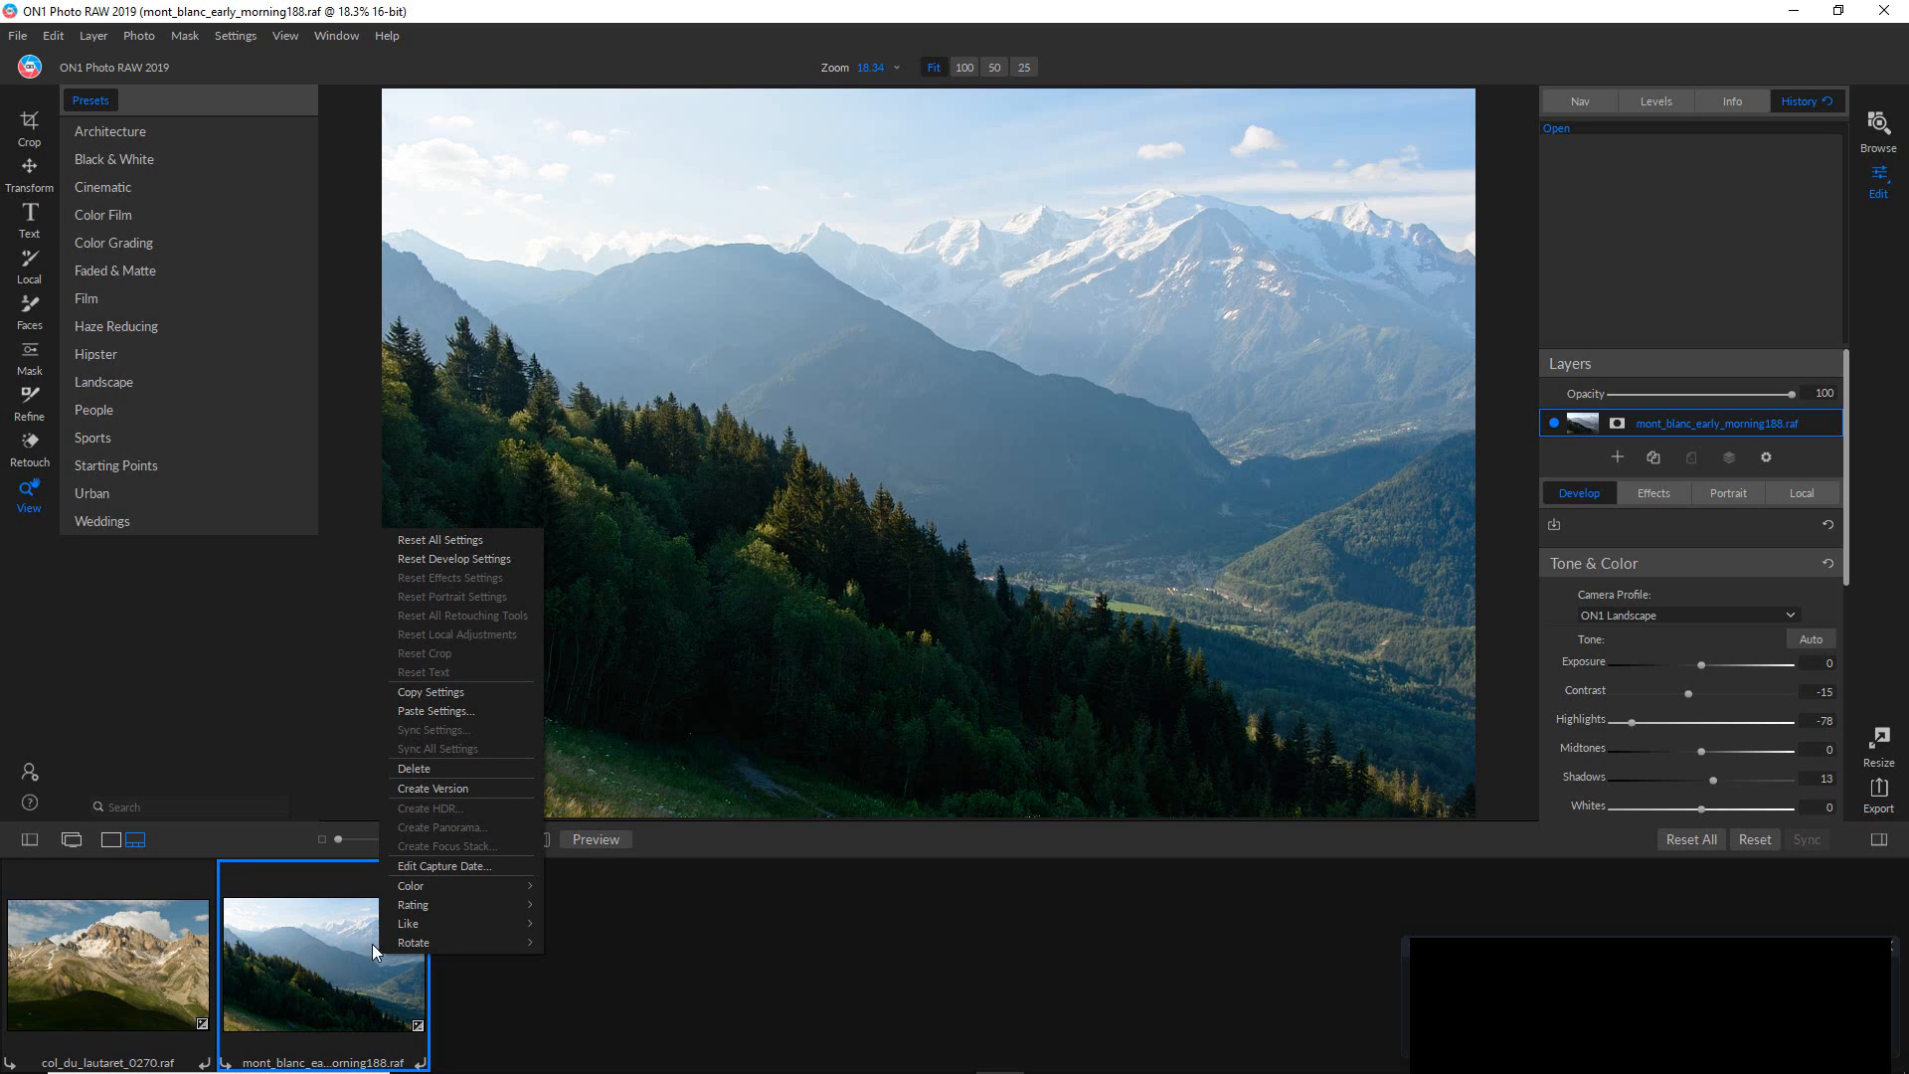
left_click(573, 940)
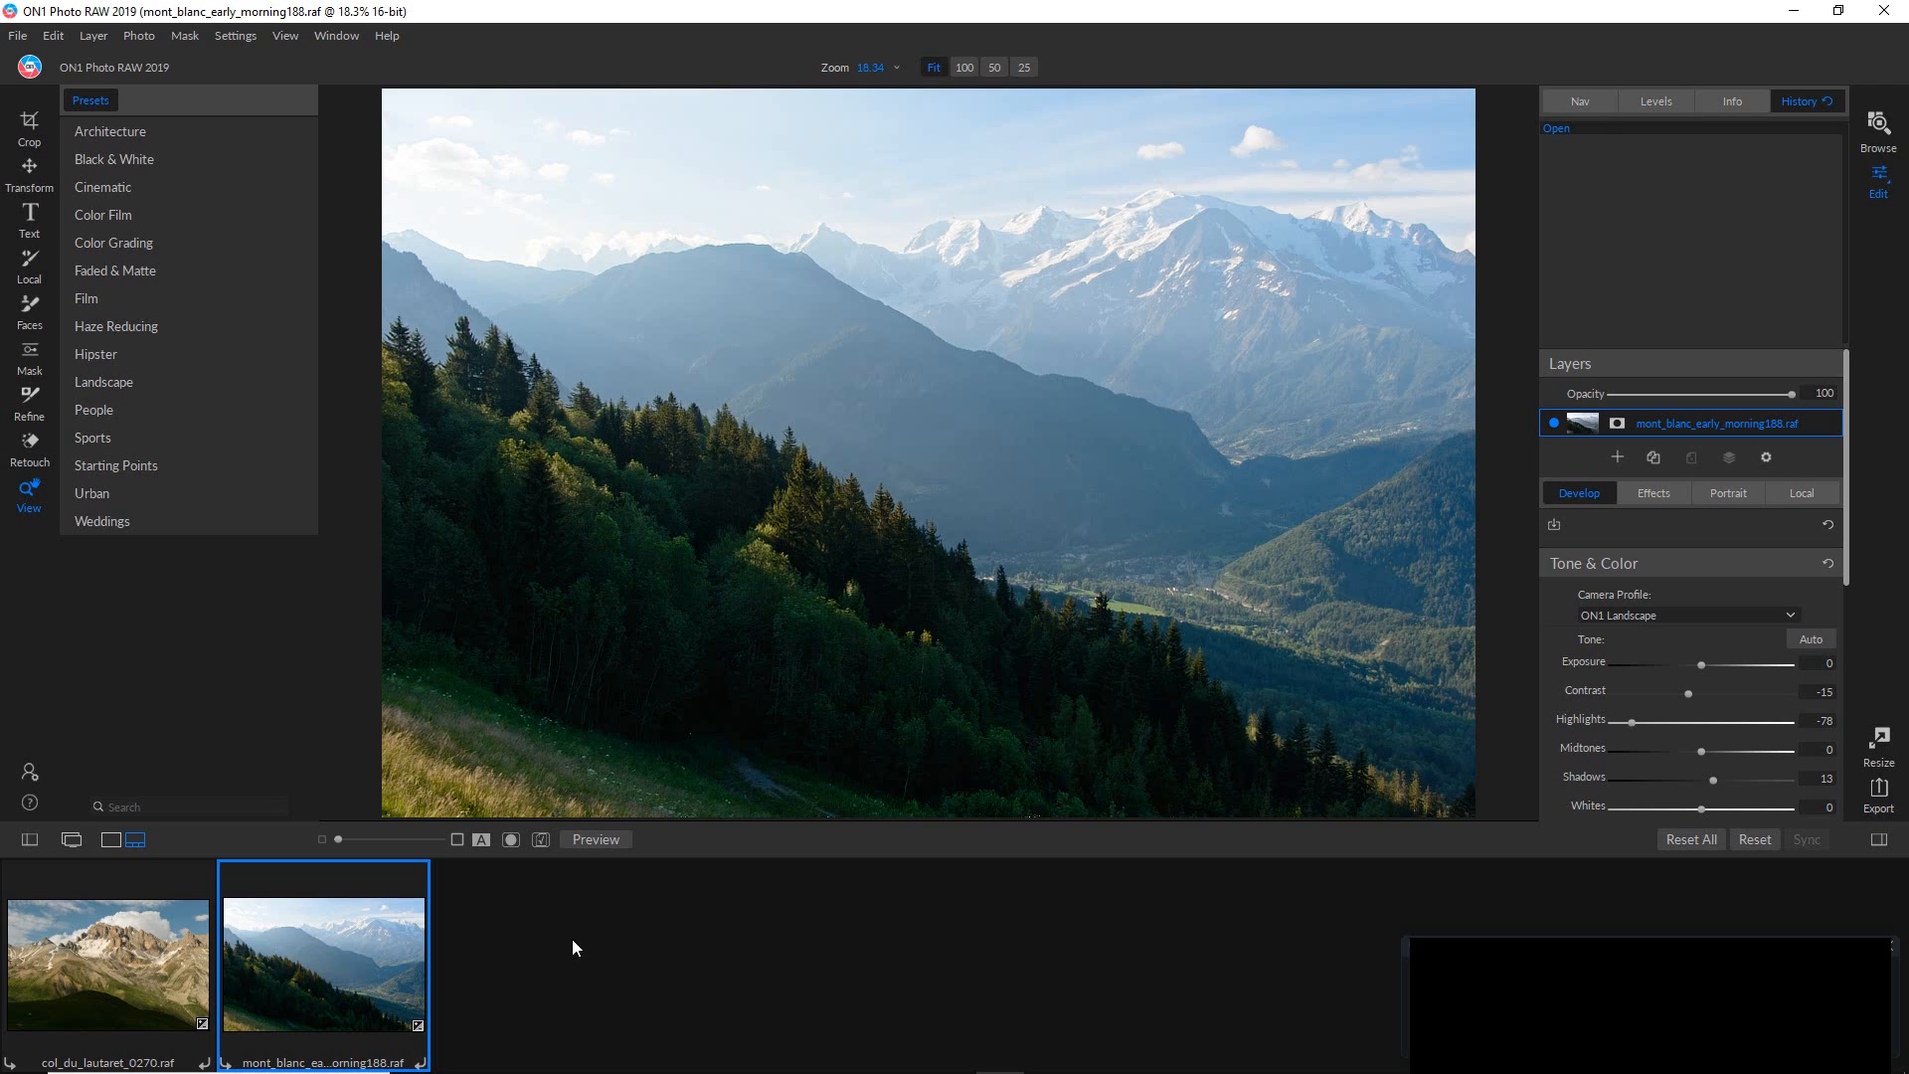
Add a text box over the valley with the Text tool and shrink it to a small rectangle.
left_click(31, 212)
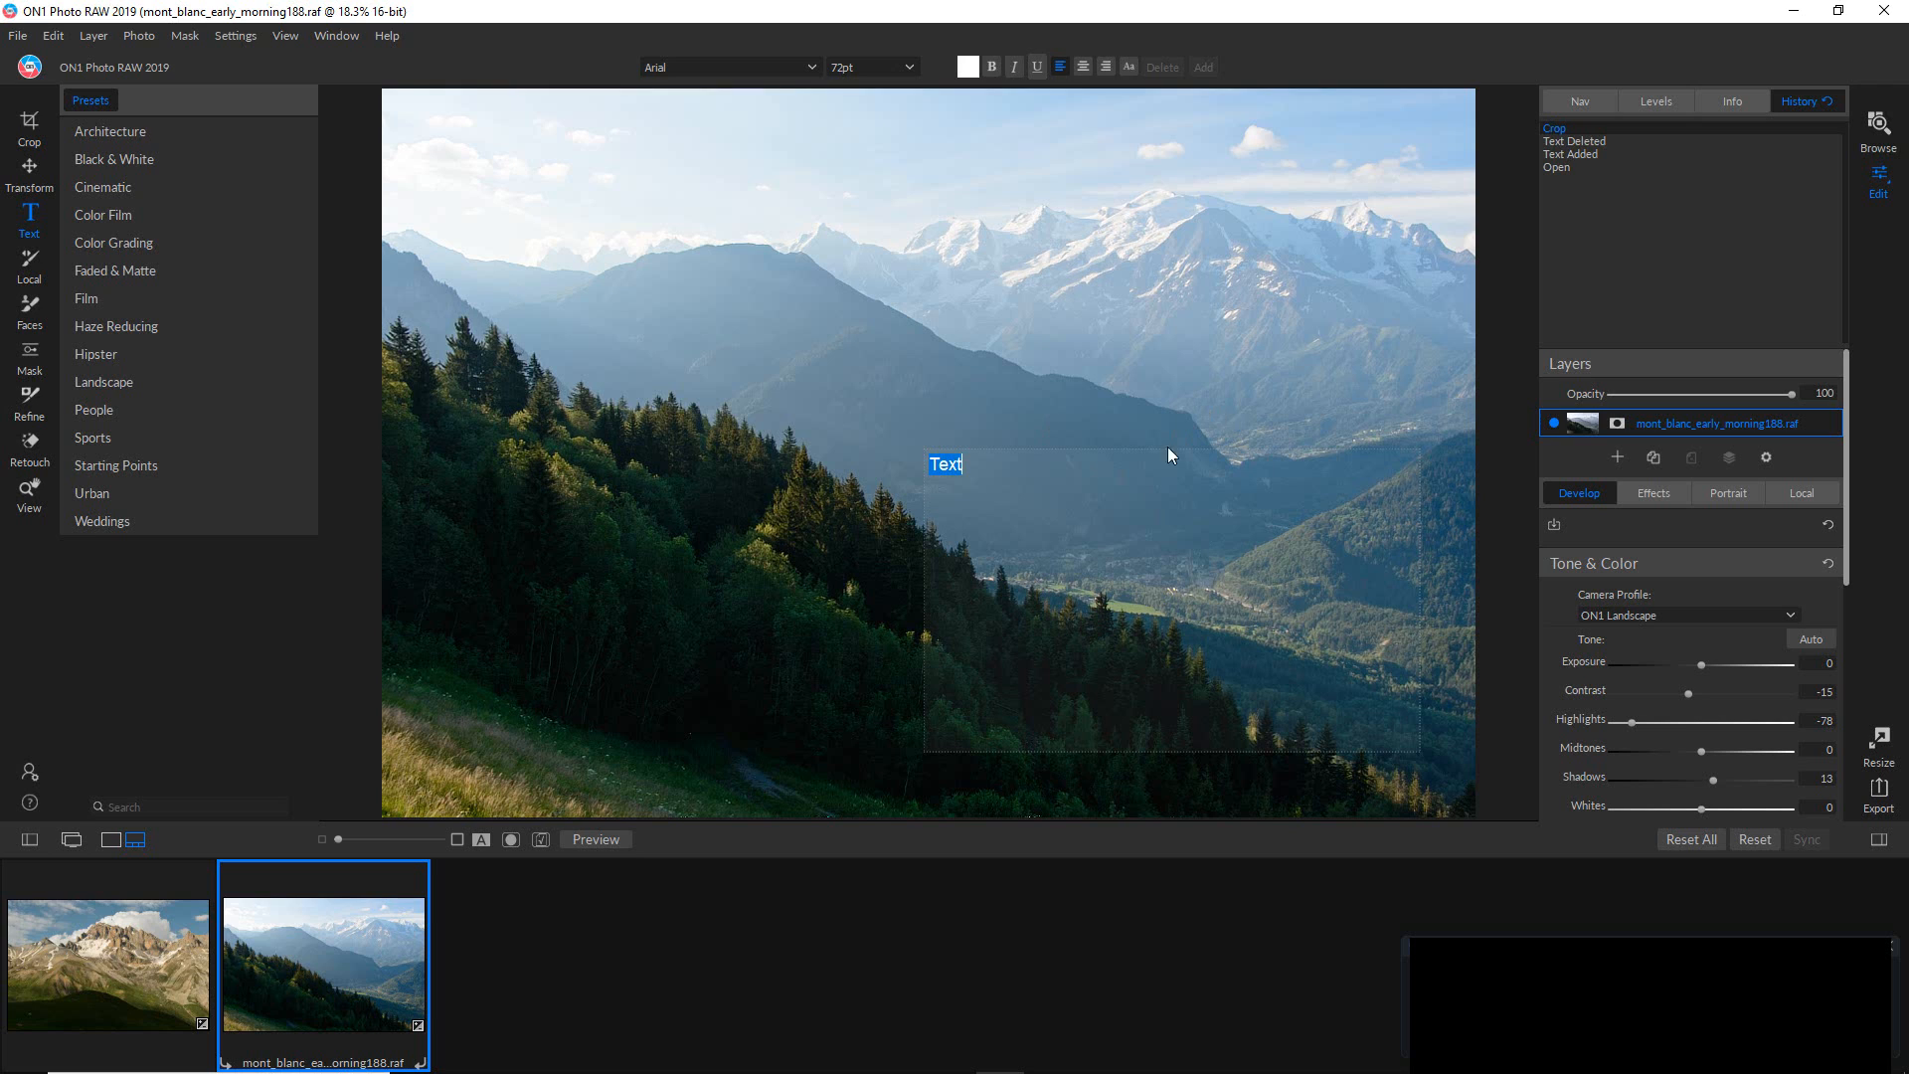
left_click(1111, 386)
left_click(1074, 491)
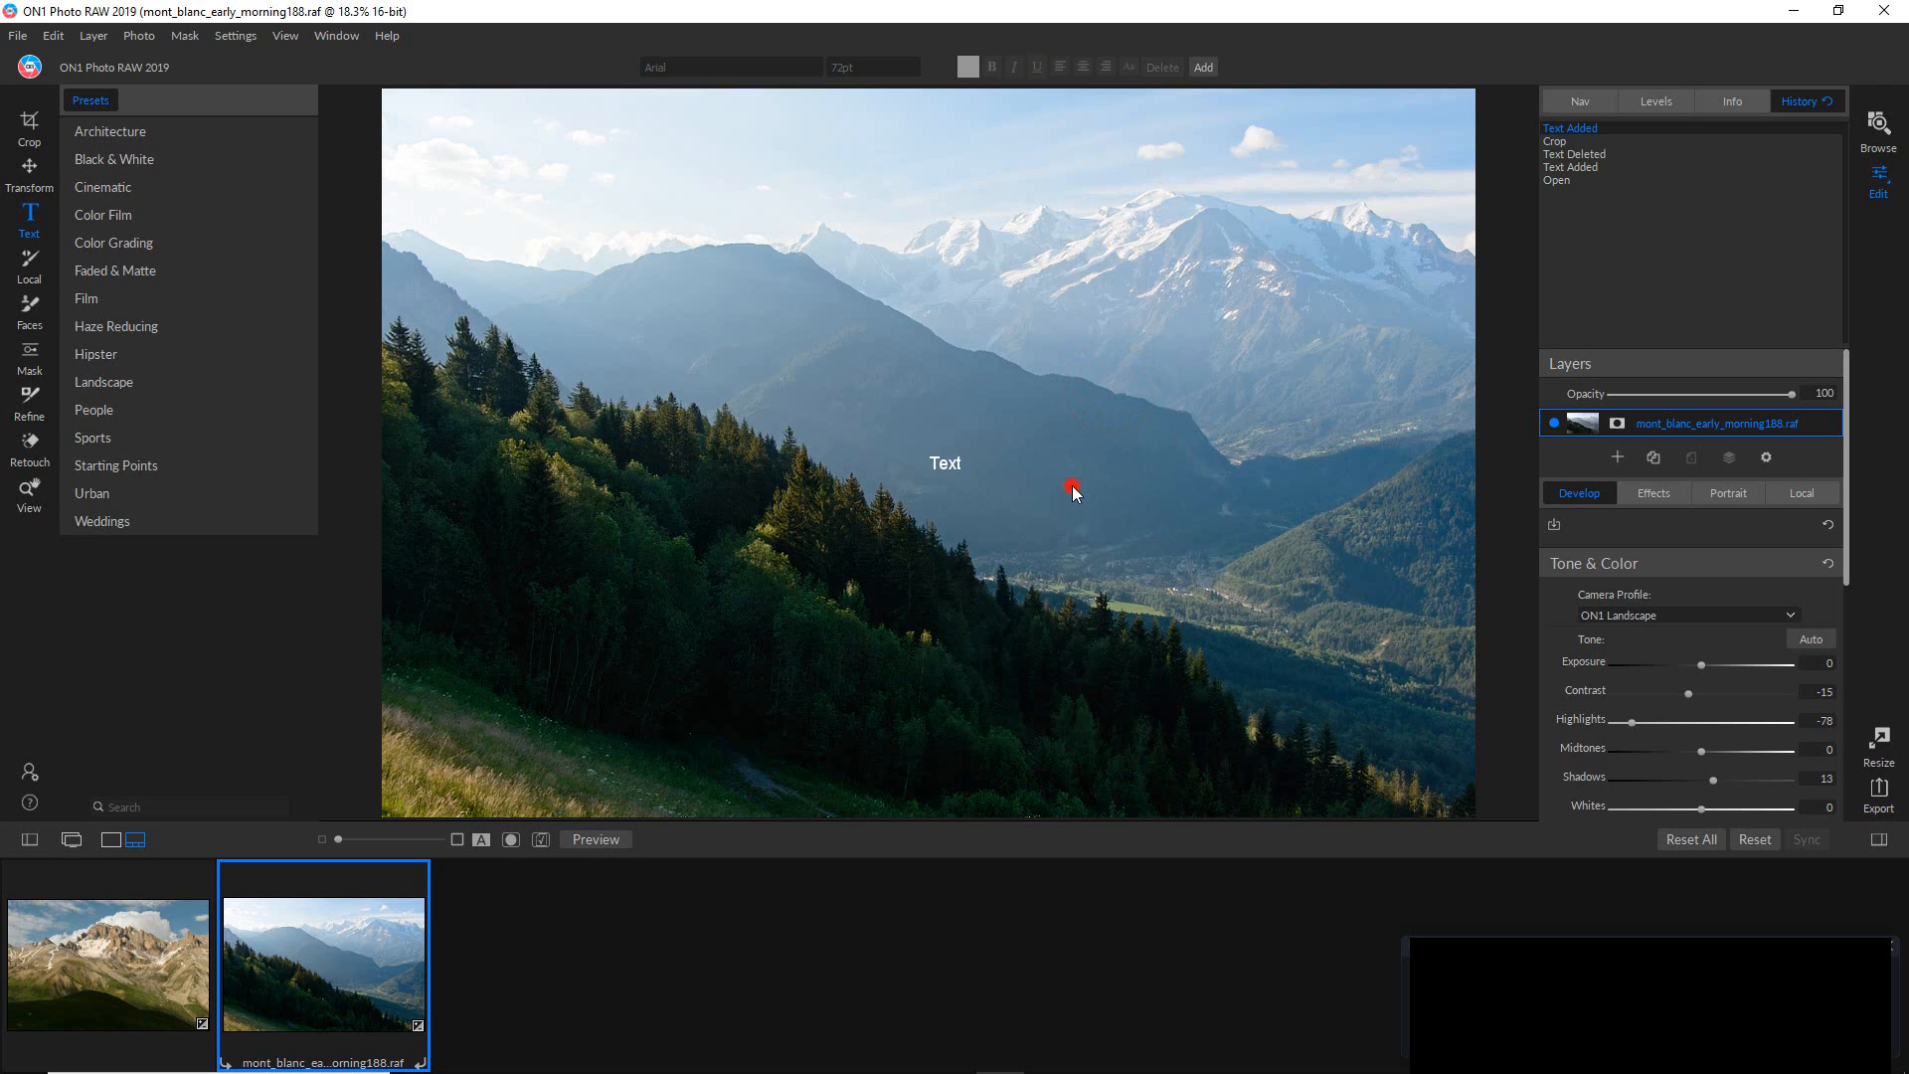
left_click(1414, 747)
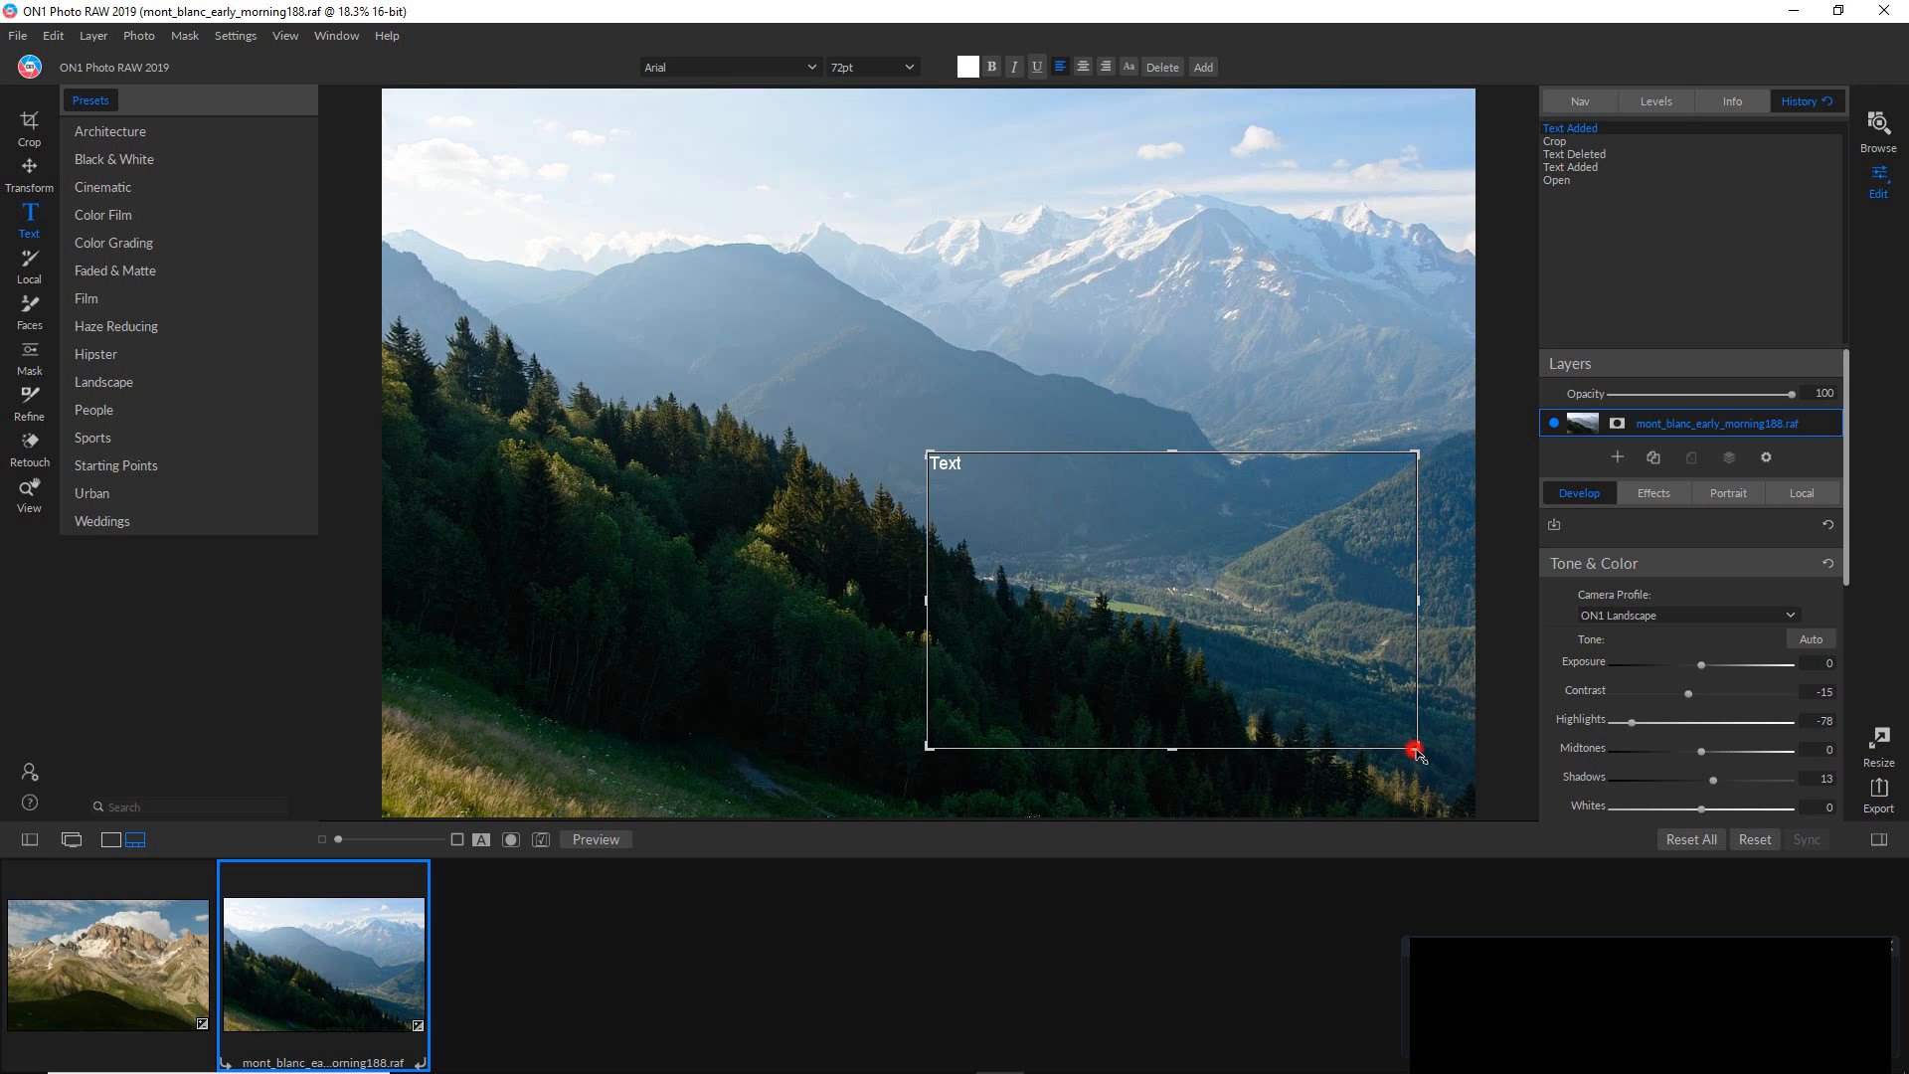
left_click_drag(1364, 729, 1196, 497)
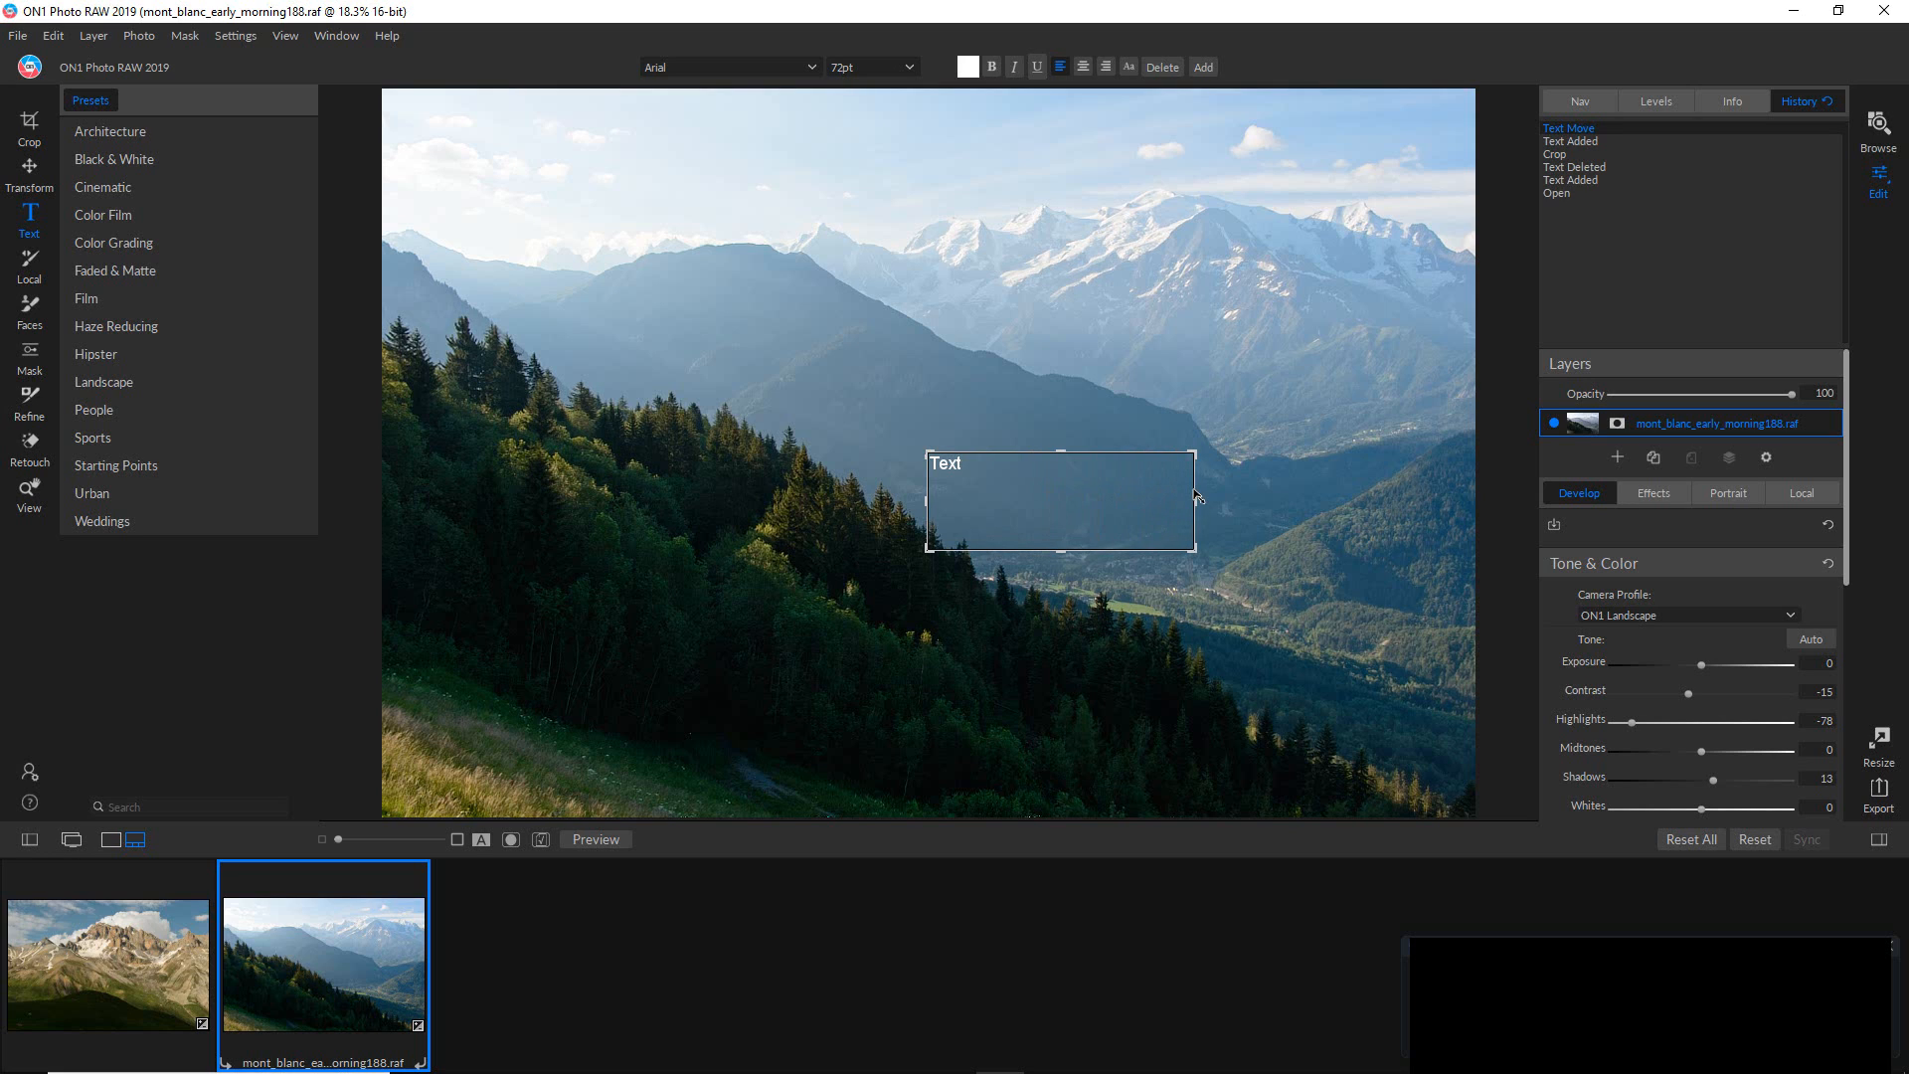
Set the font of the word in the text box to AR JULIAN and its size to 200 pt.
left_click(949, 464)
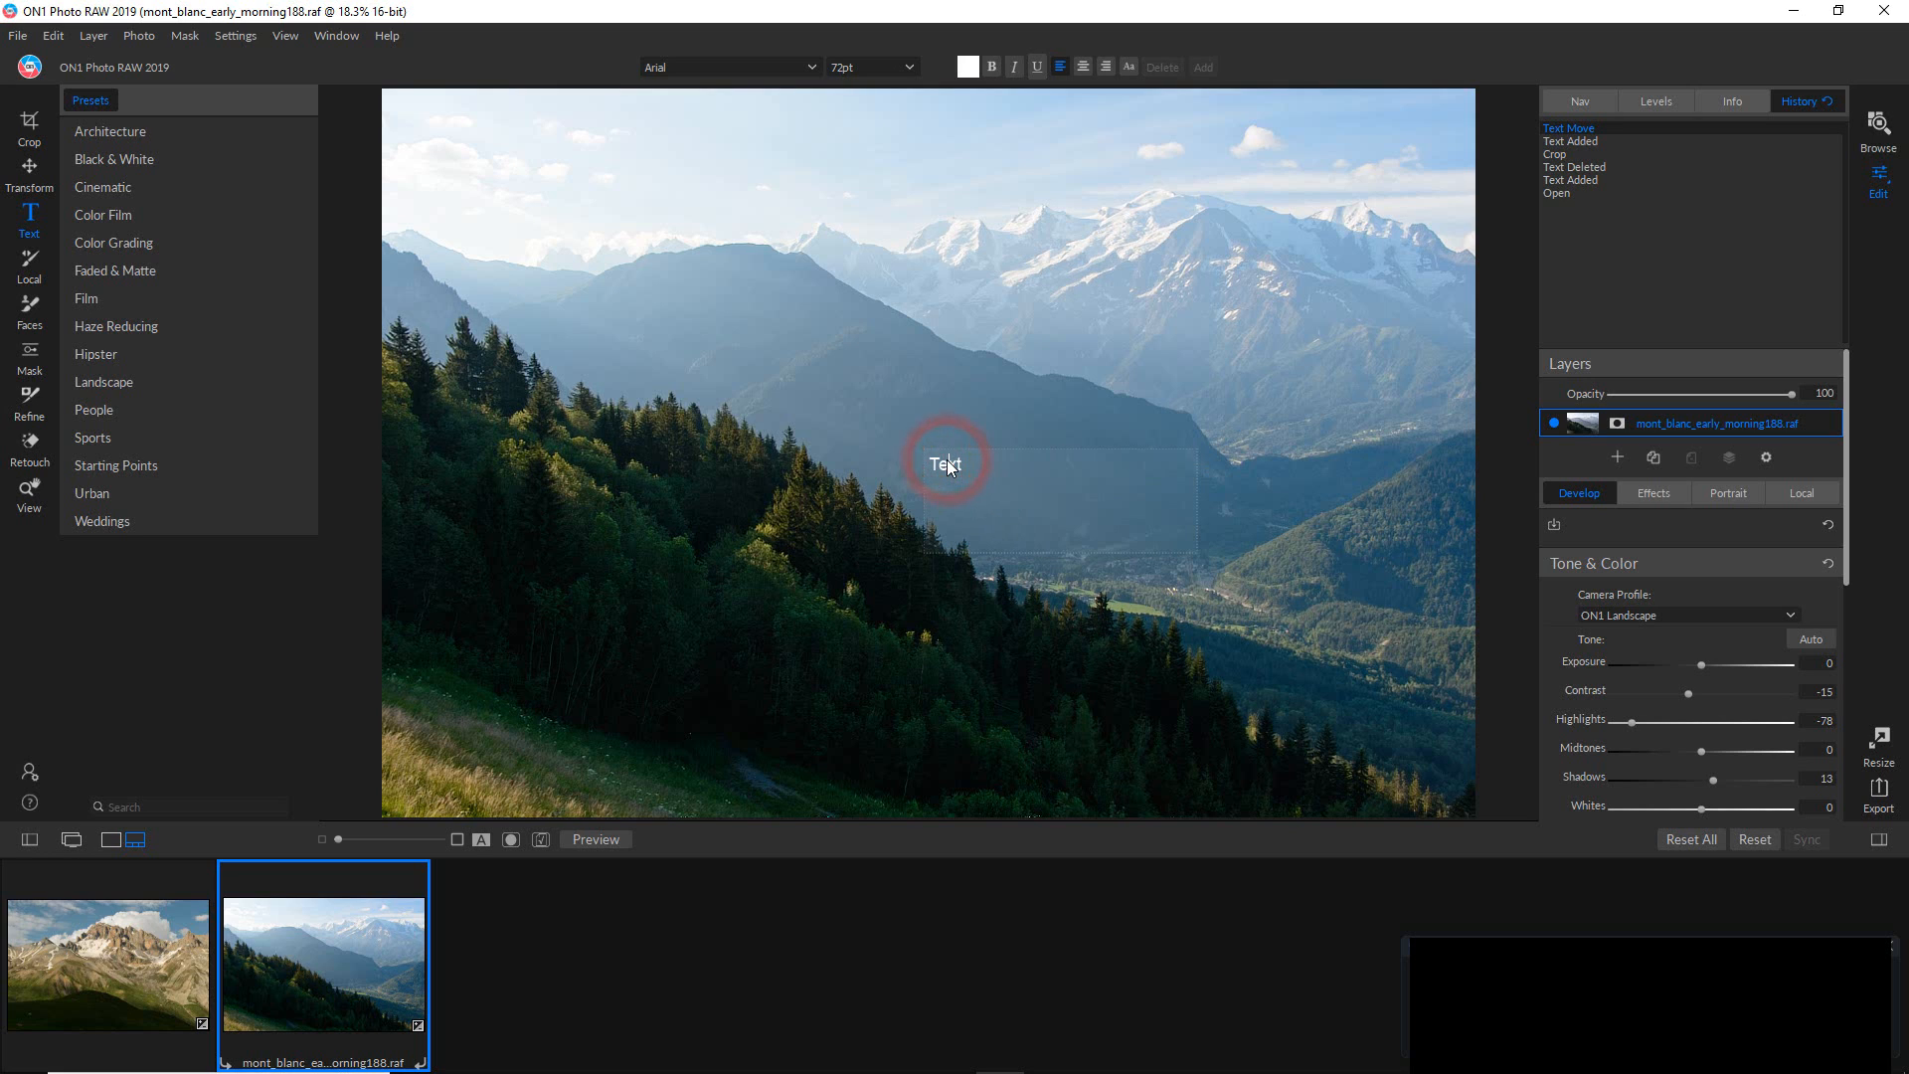
left_click(949, 464)
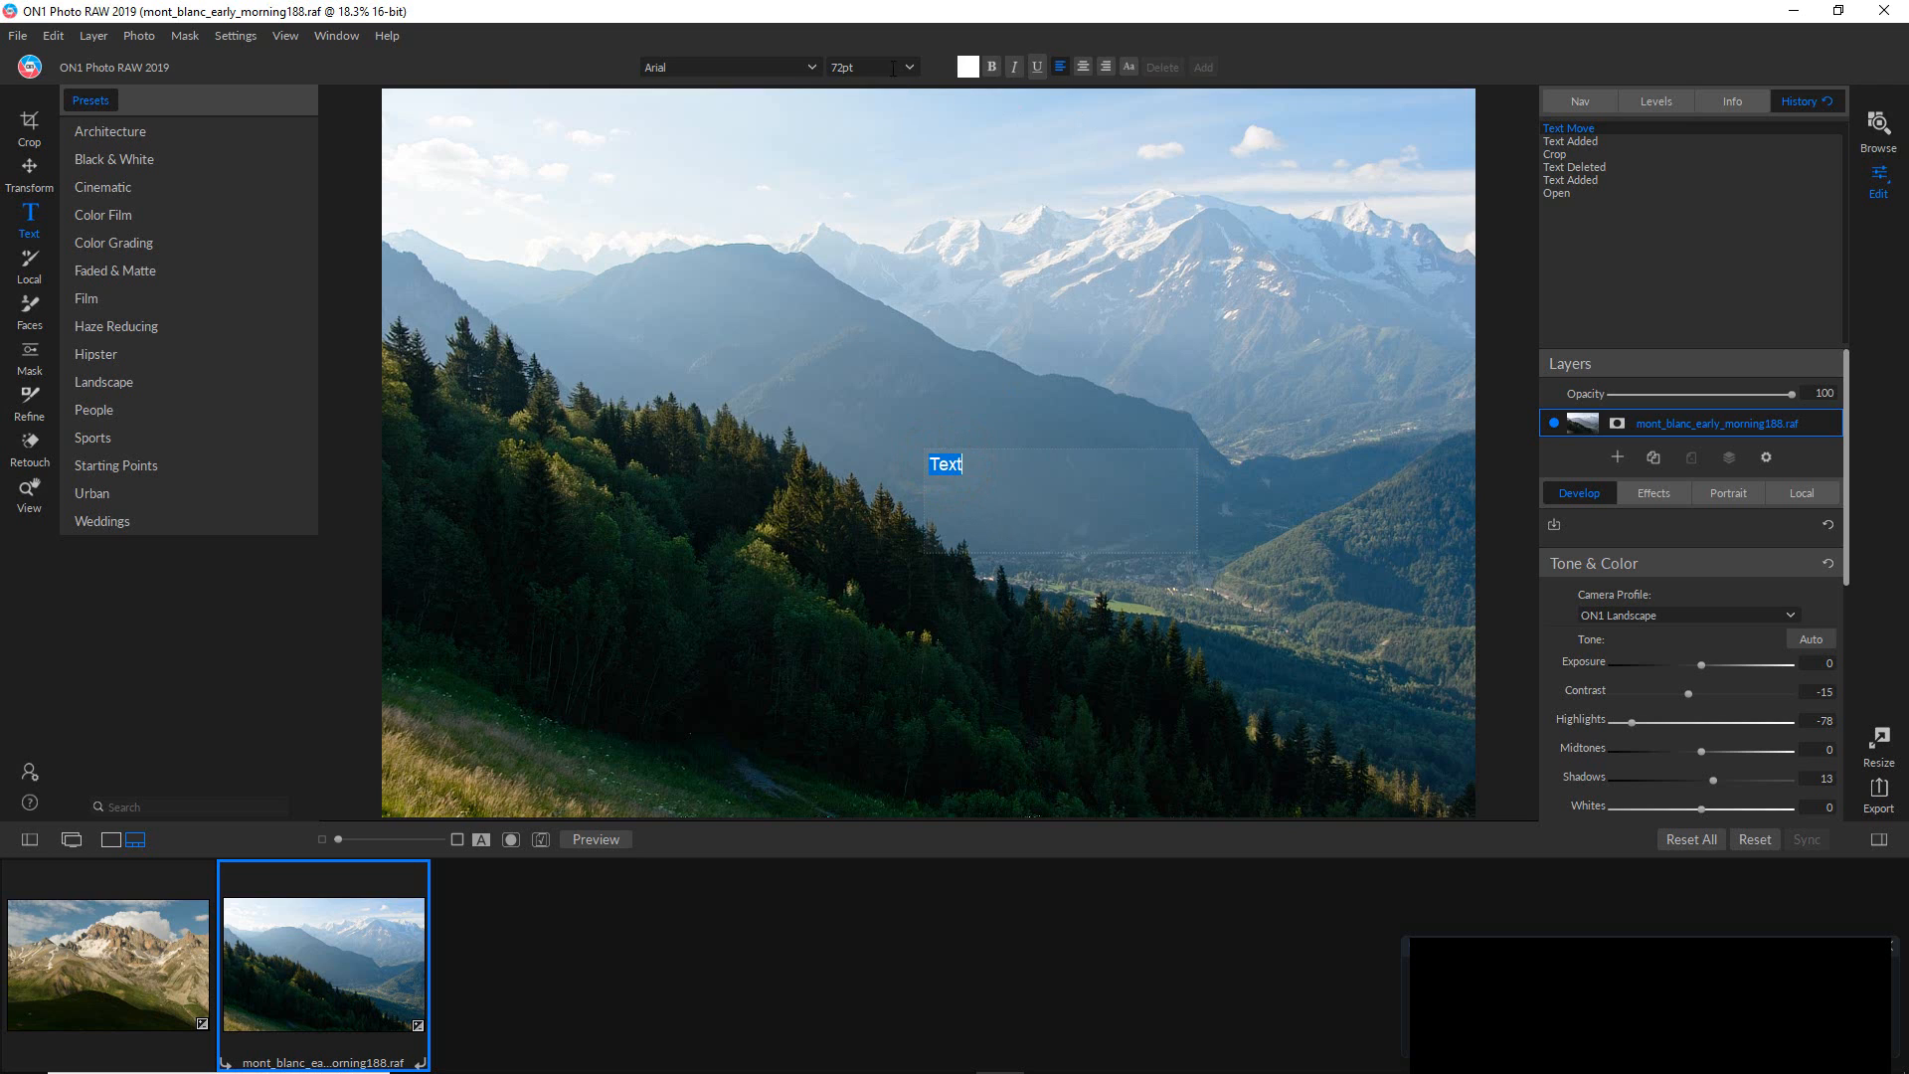
left_click(812, 68)
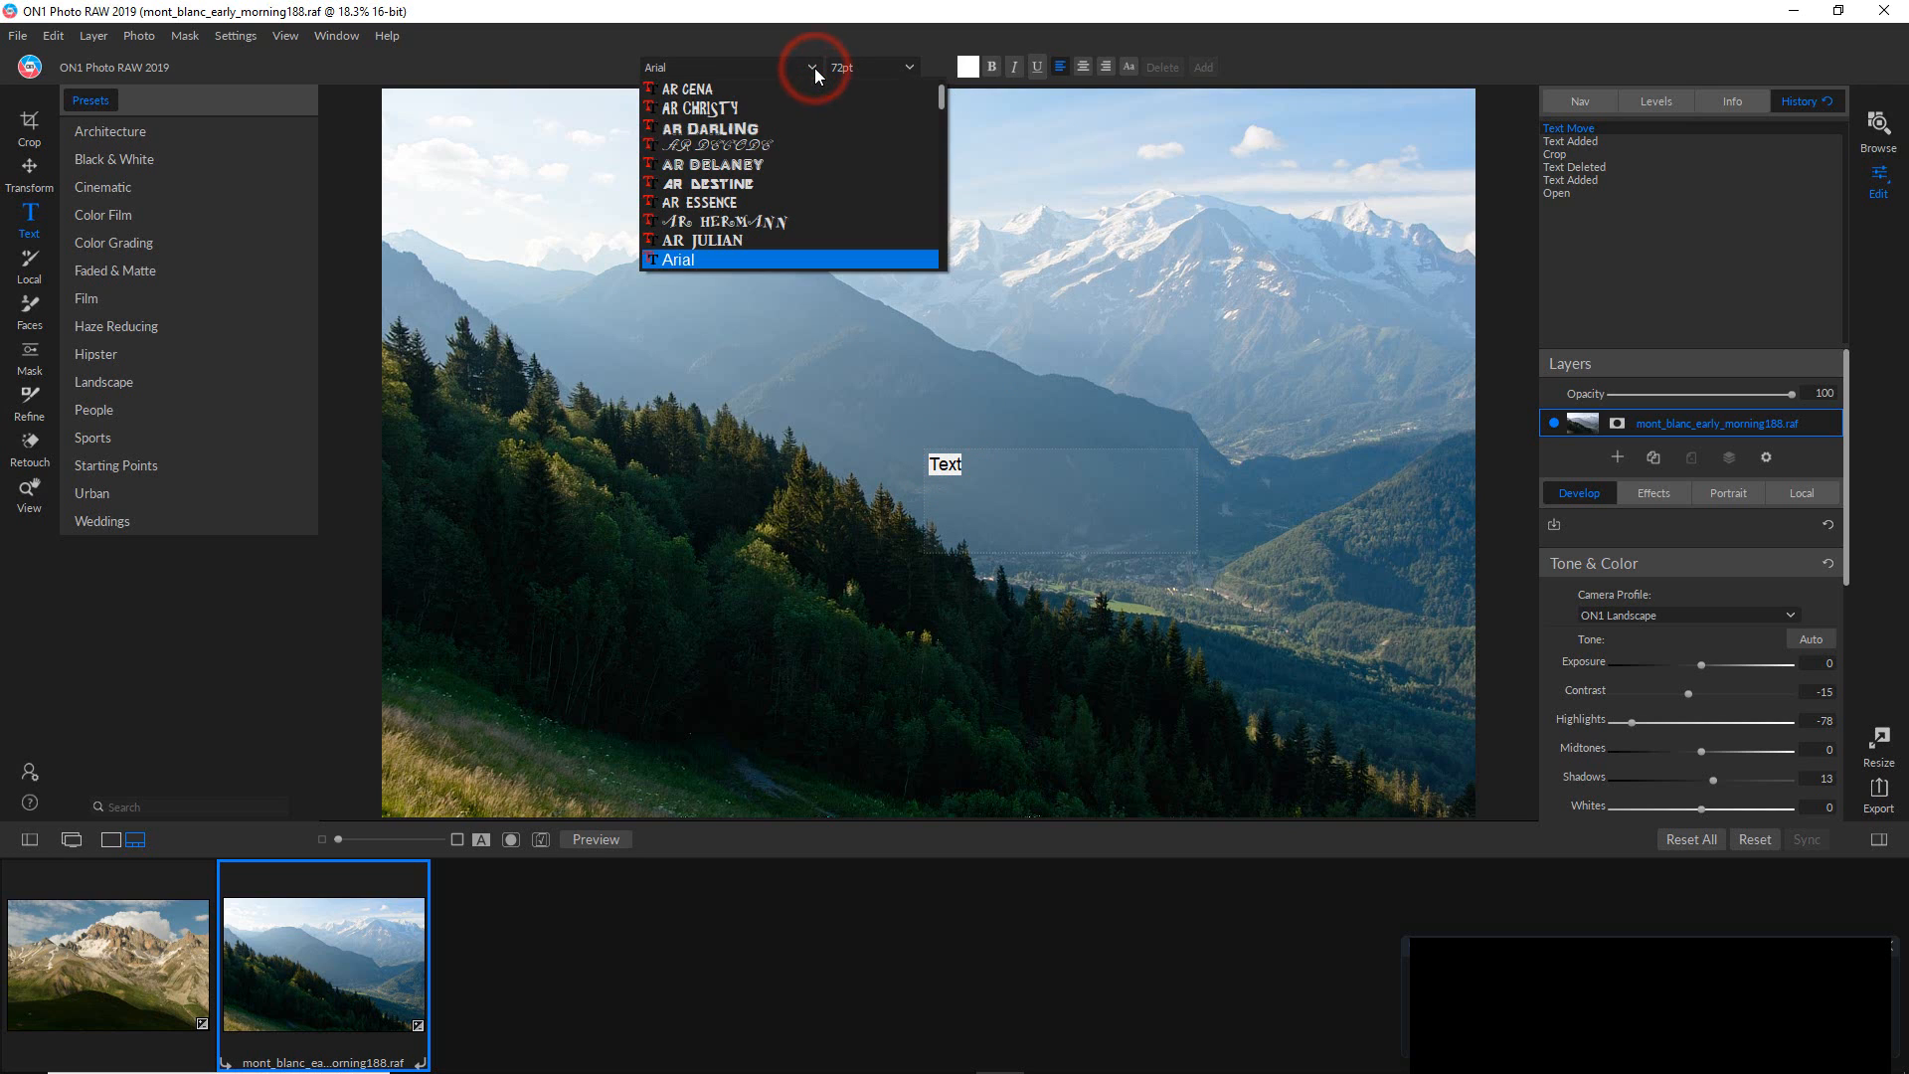
left_click(845, 238)
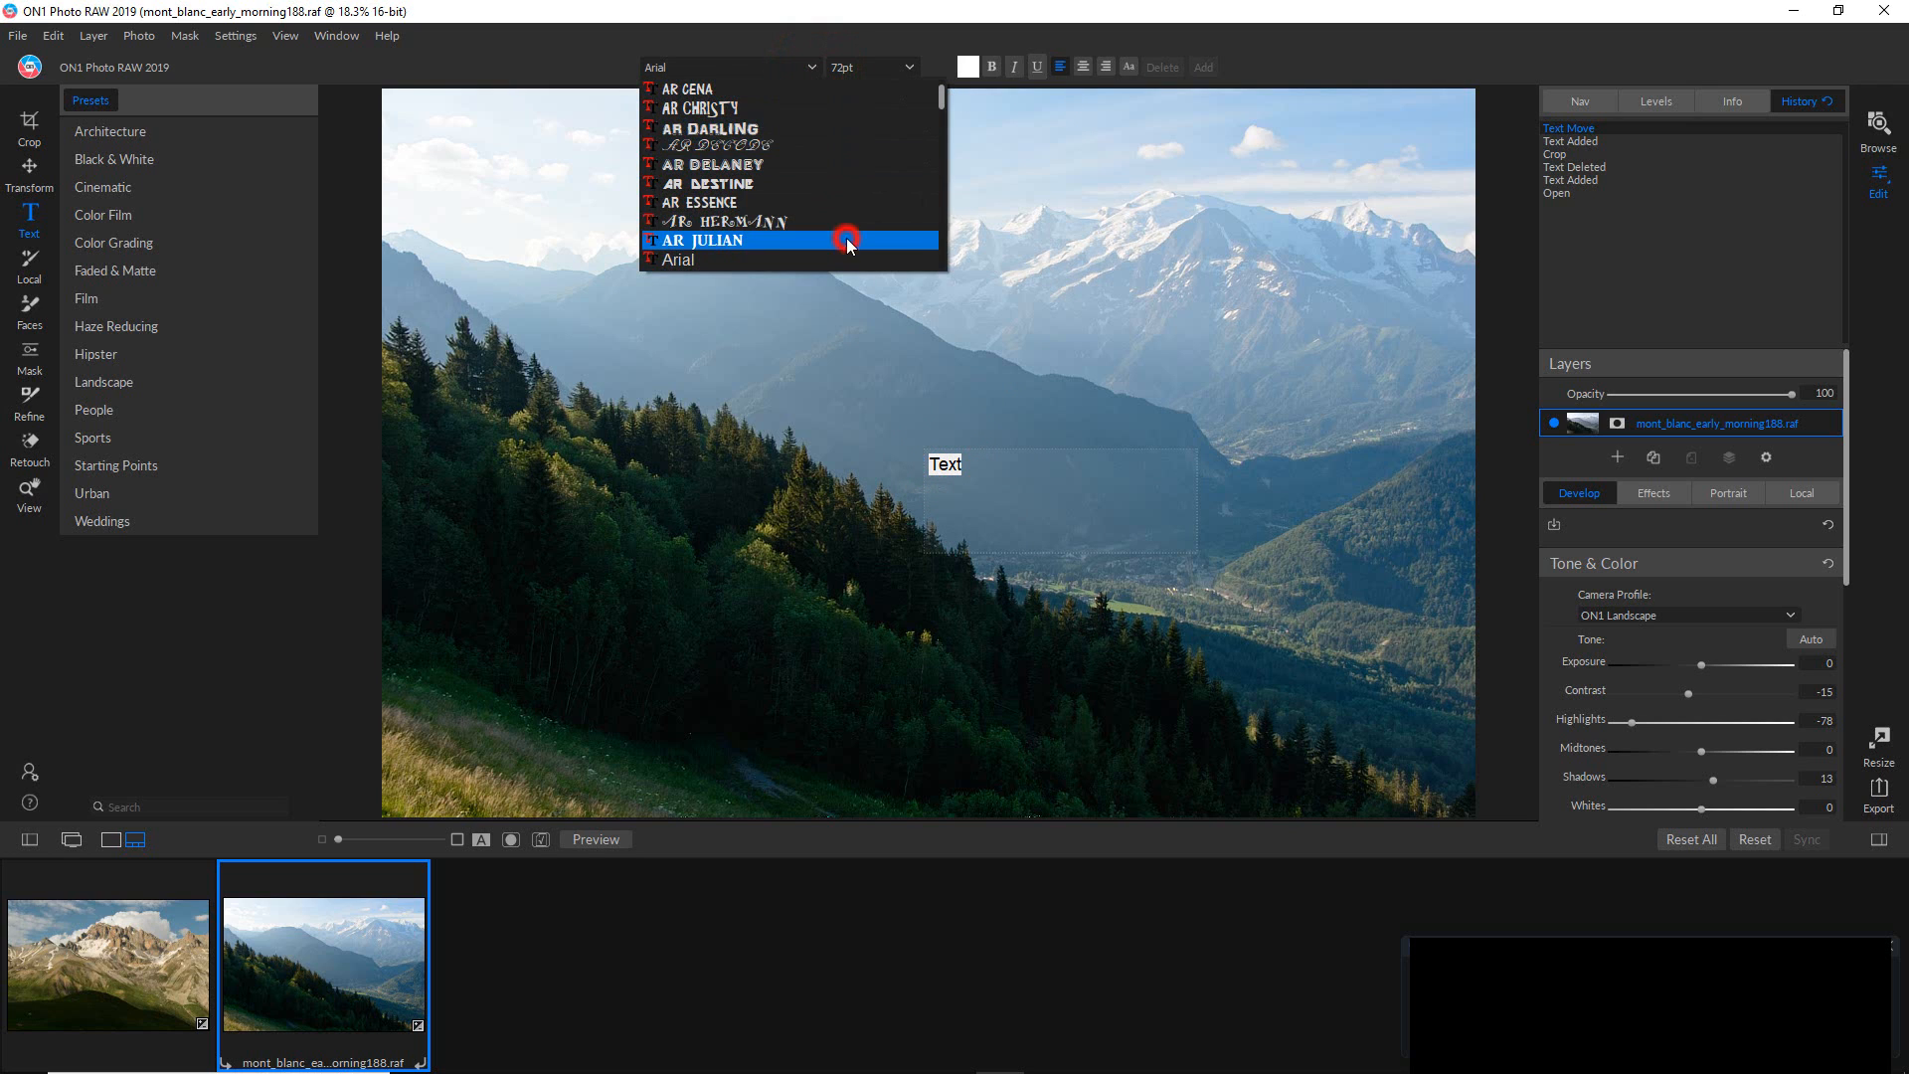
left_click(909, 68)
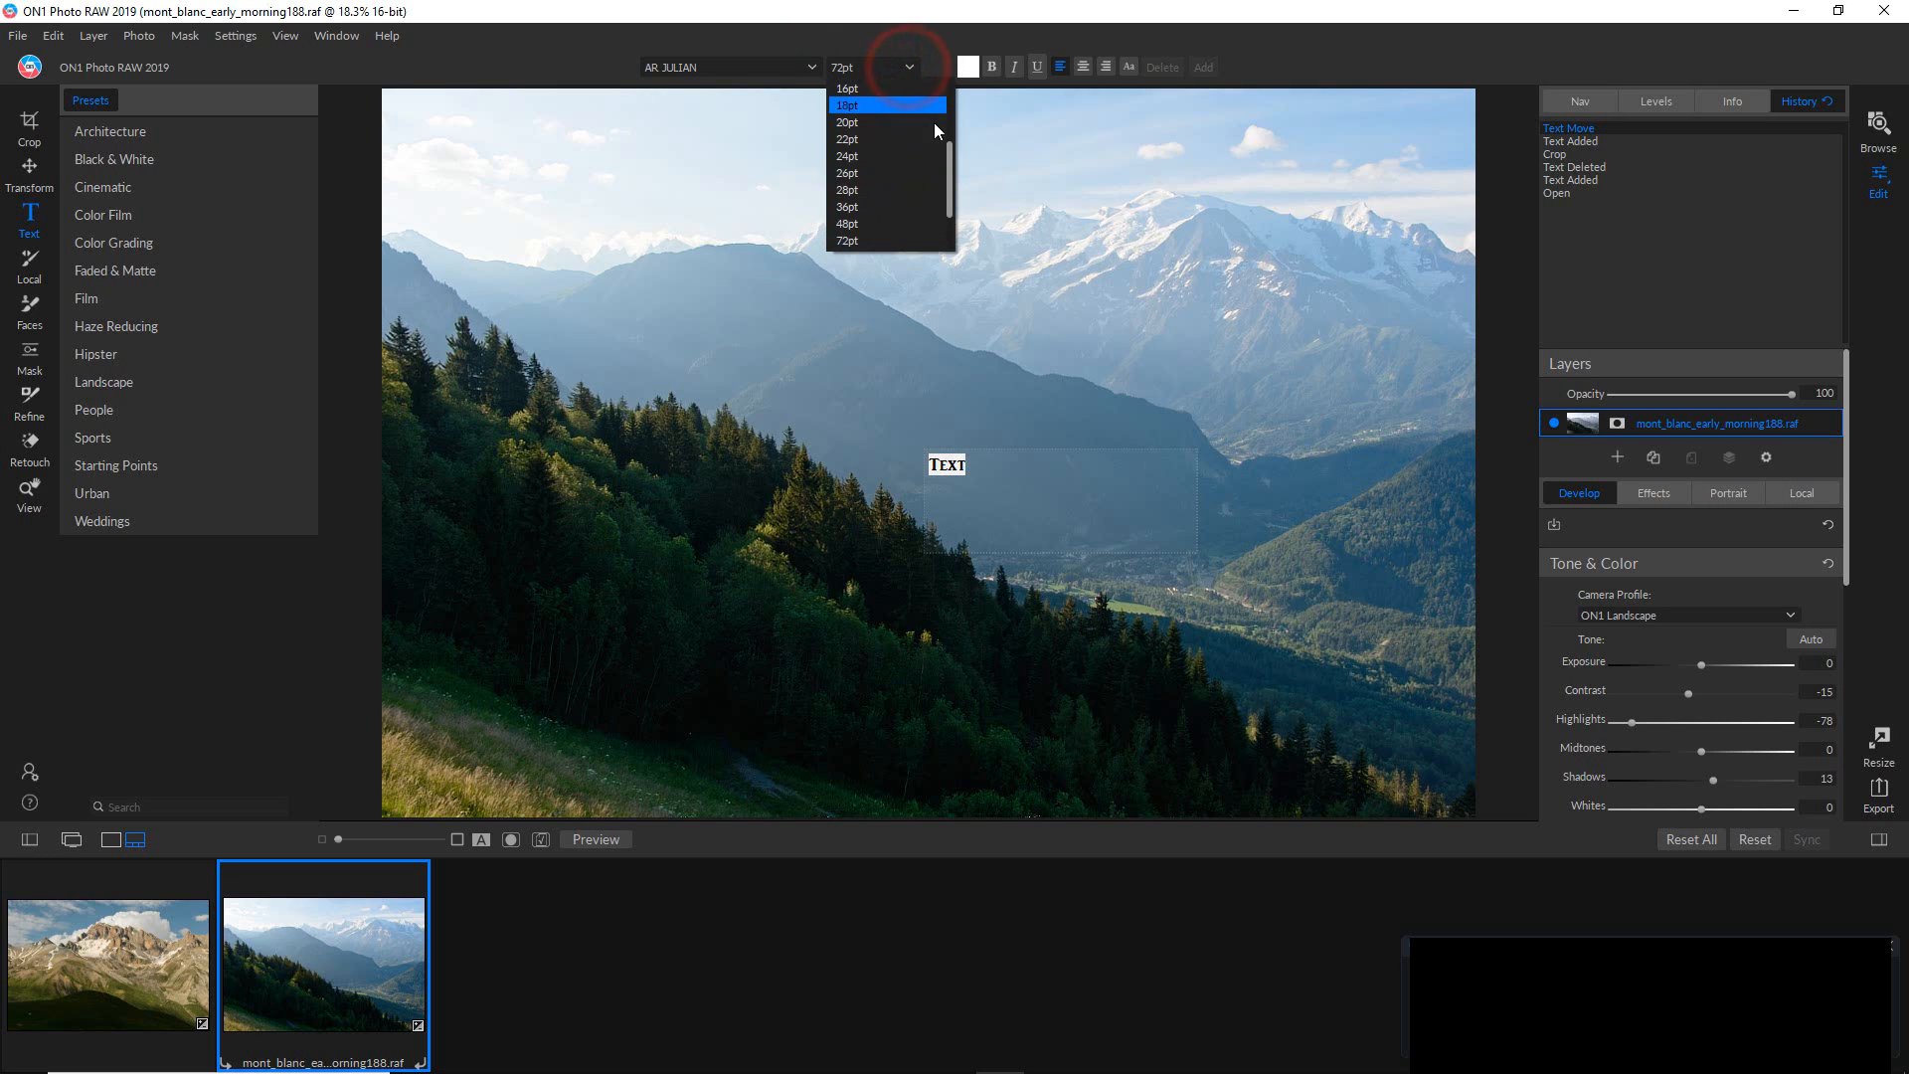
left_click_drag(947, 155, 951, 228)
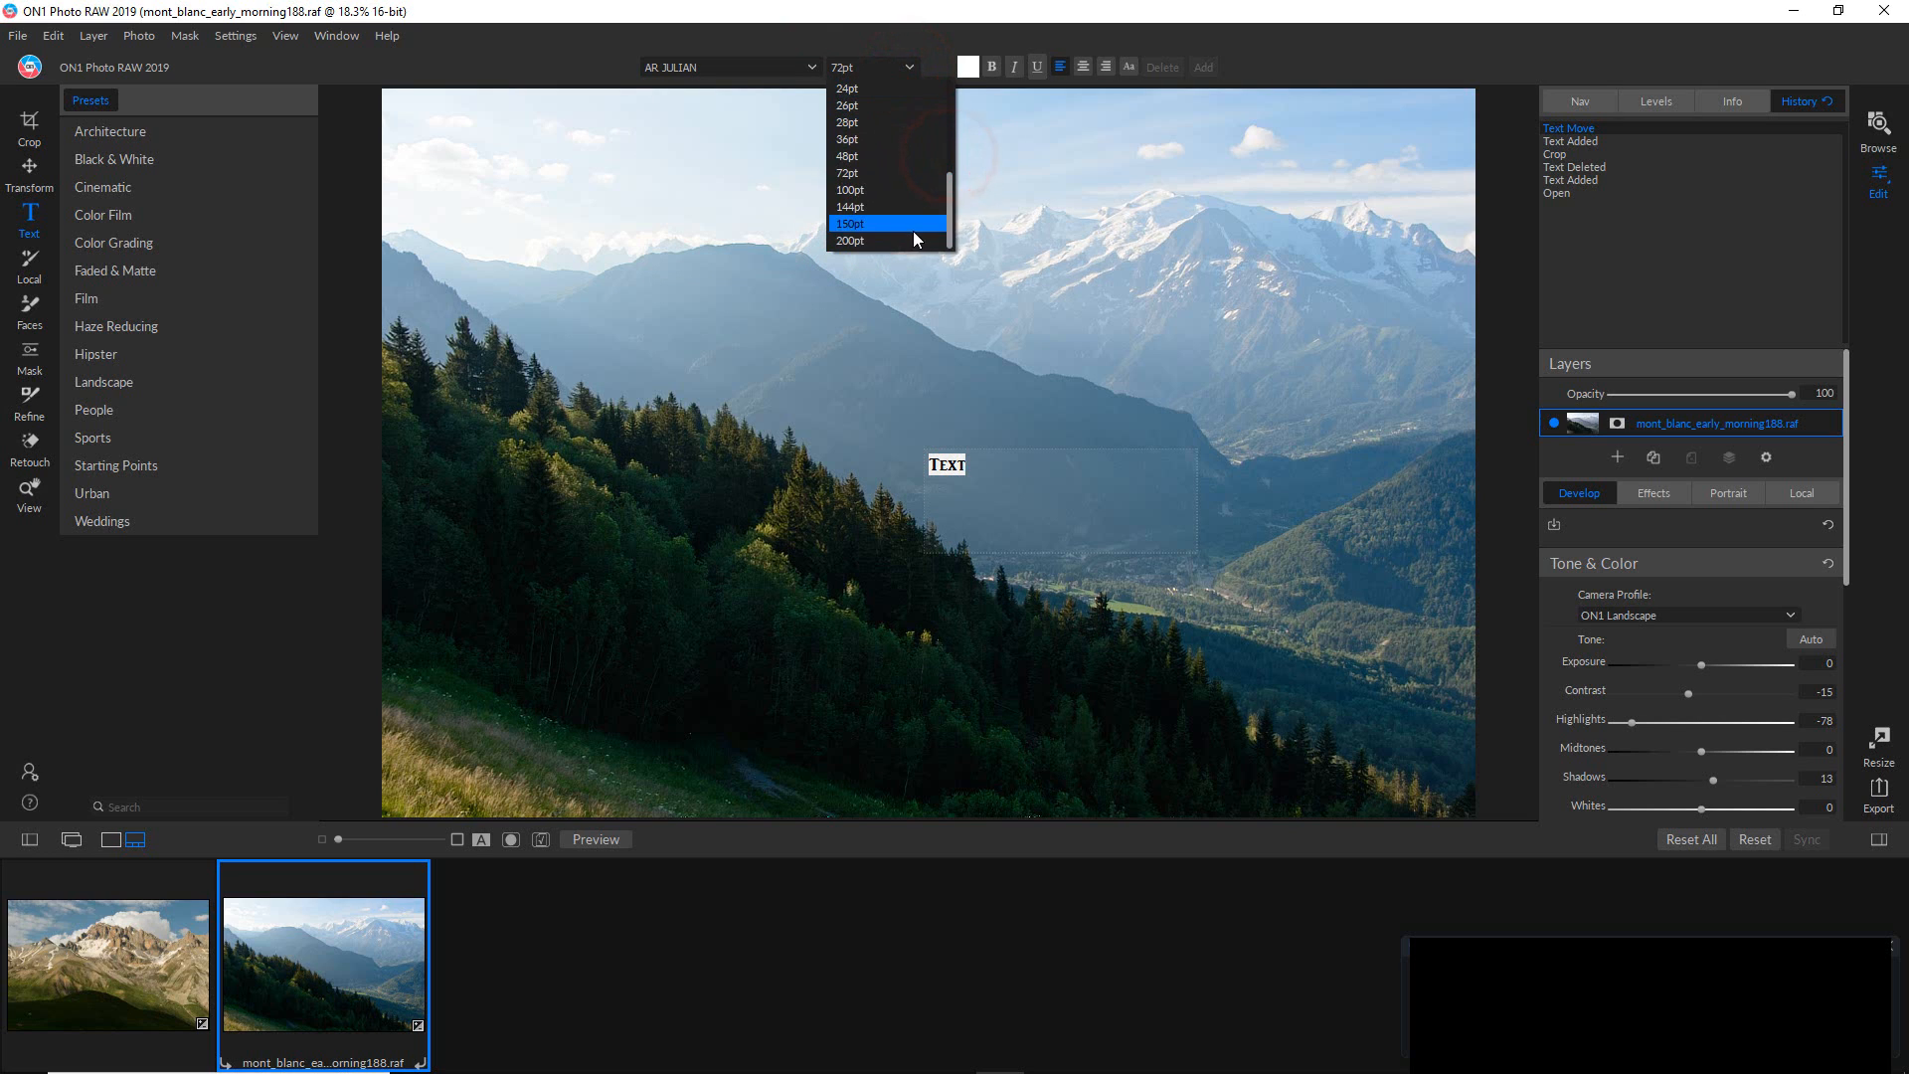
left_click(910, 237)
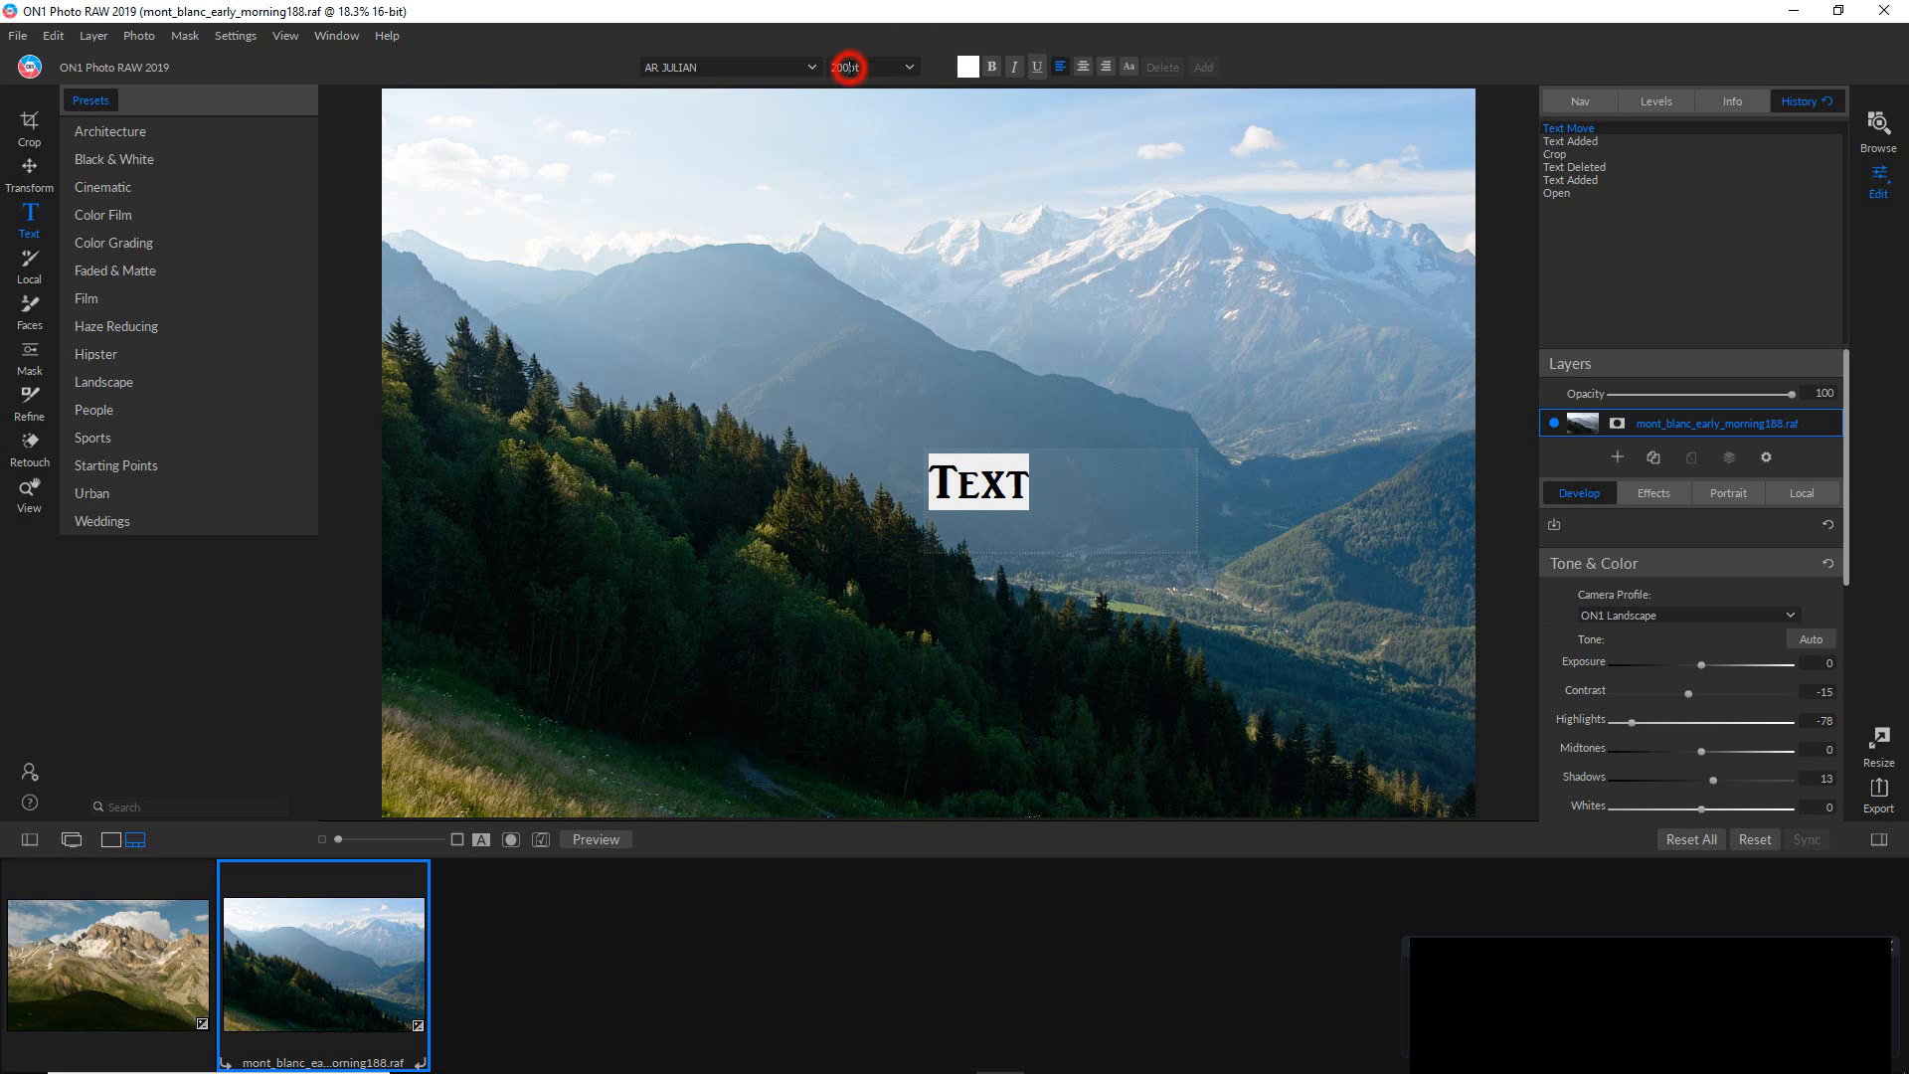
Set the size of the text to a custom 400 pt.
left_click_drag(850, 66, 825, 68)
type("400")
left_click(977, 166)
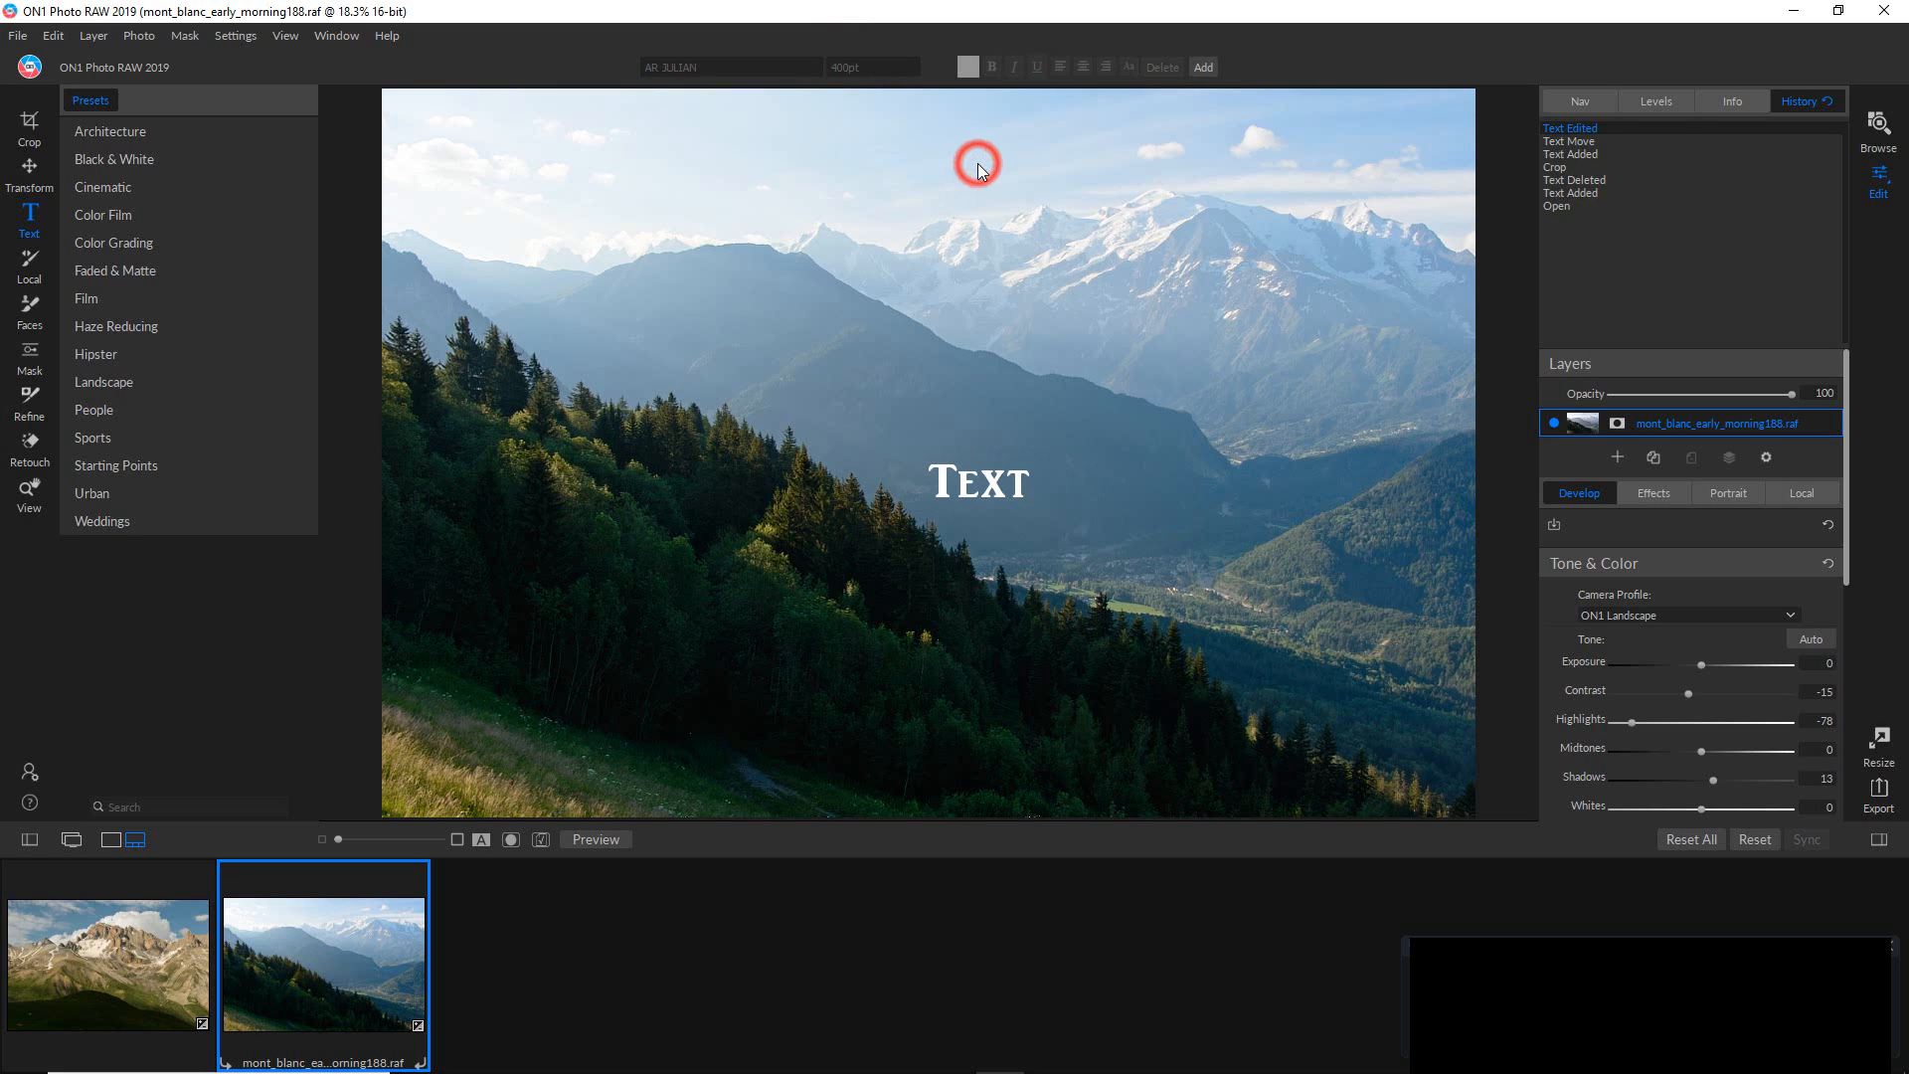
left_click(965, 477)
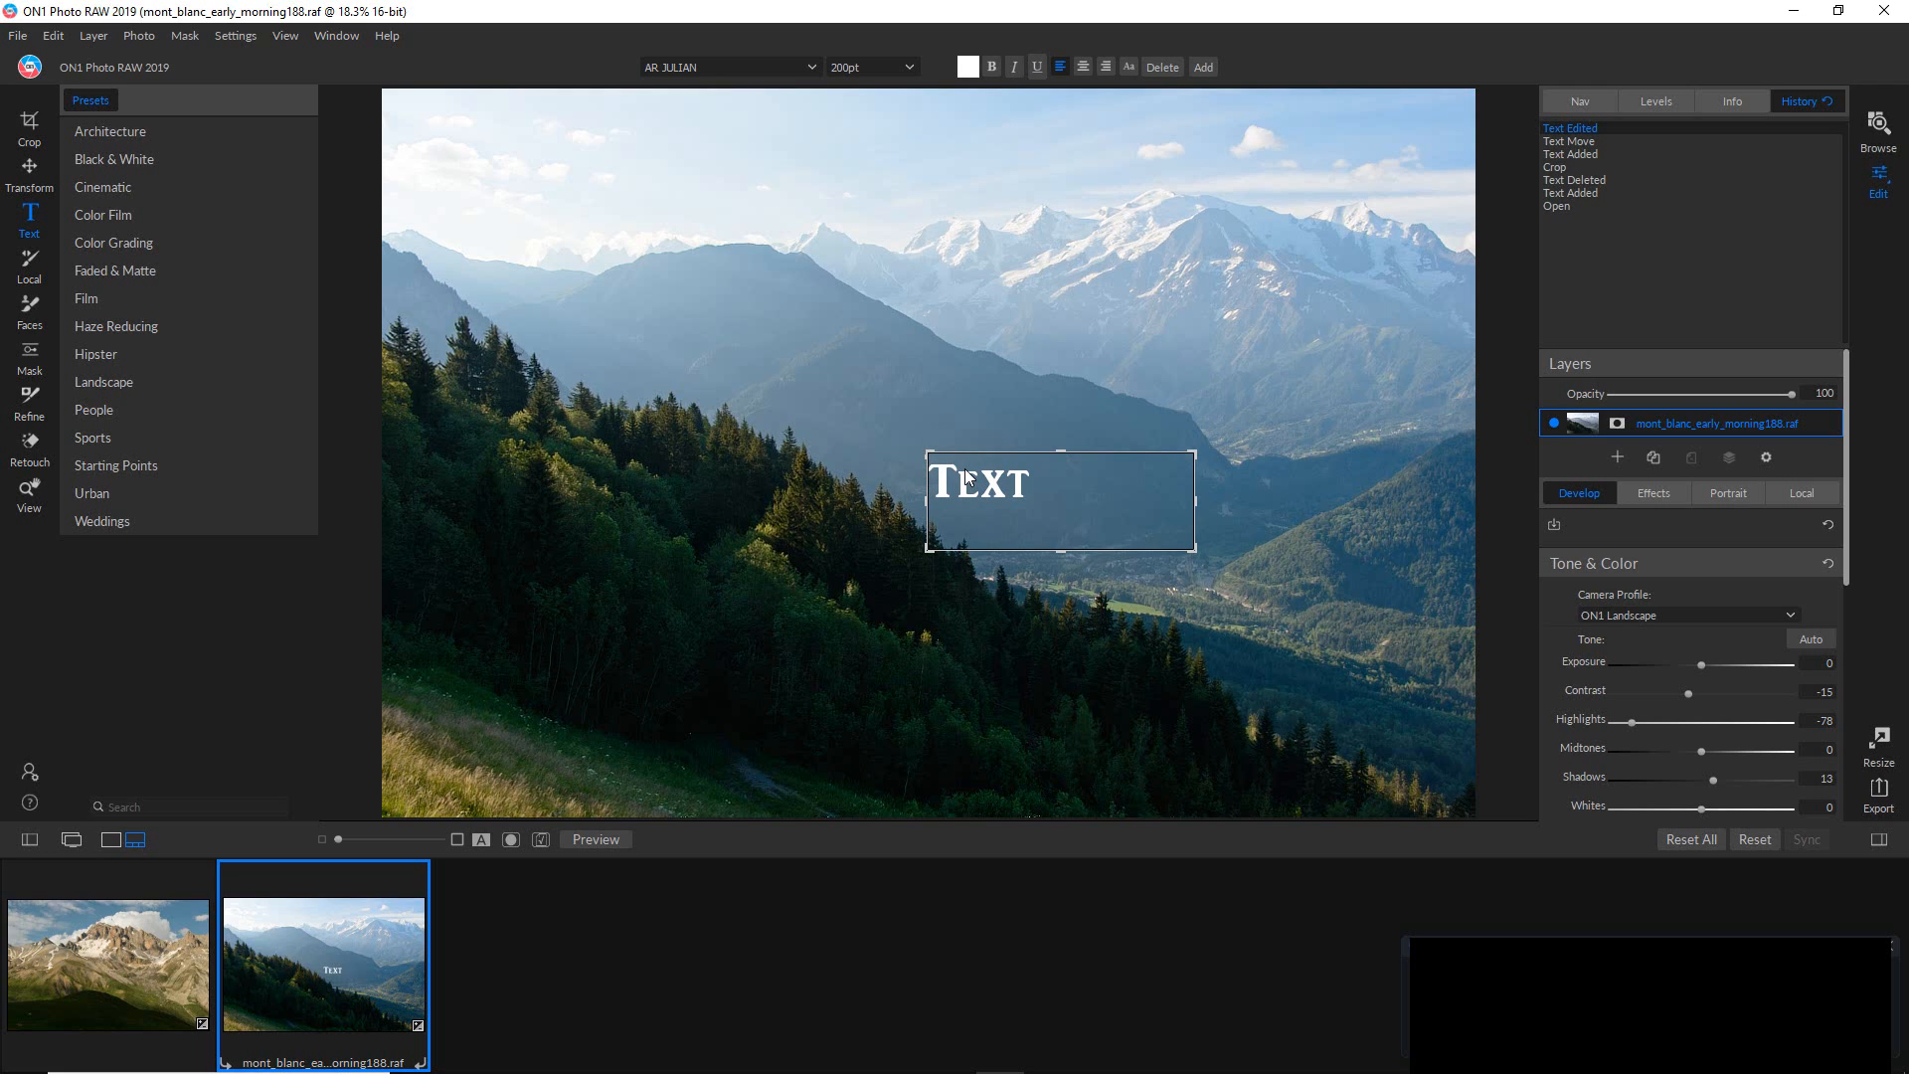
left_click(846, 70)
double_click(846, 70)
left_click(850, 68)
left_click_drag(846, 67, 822, 70)
type("400")
key("Return")
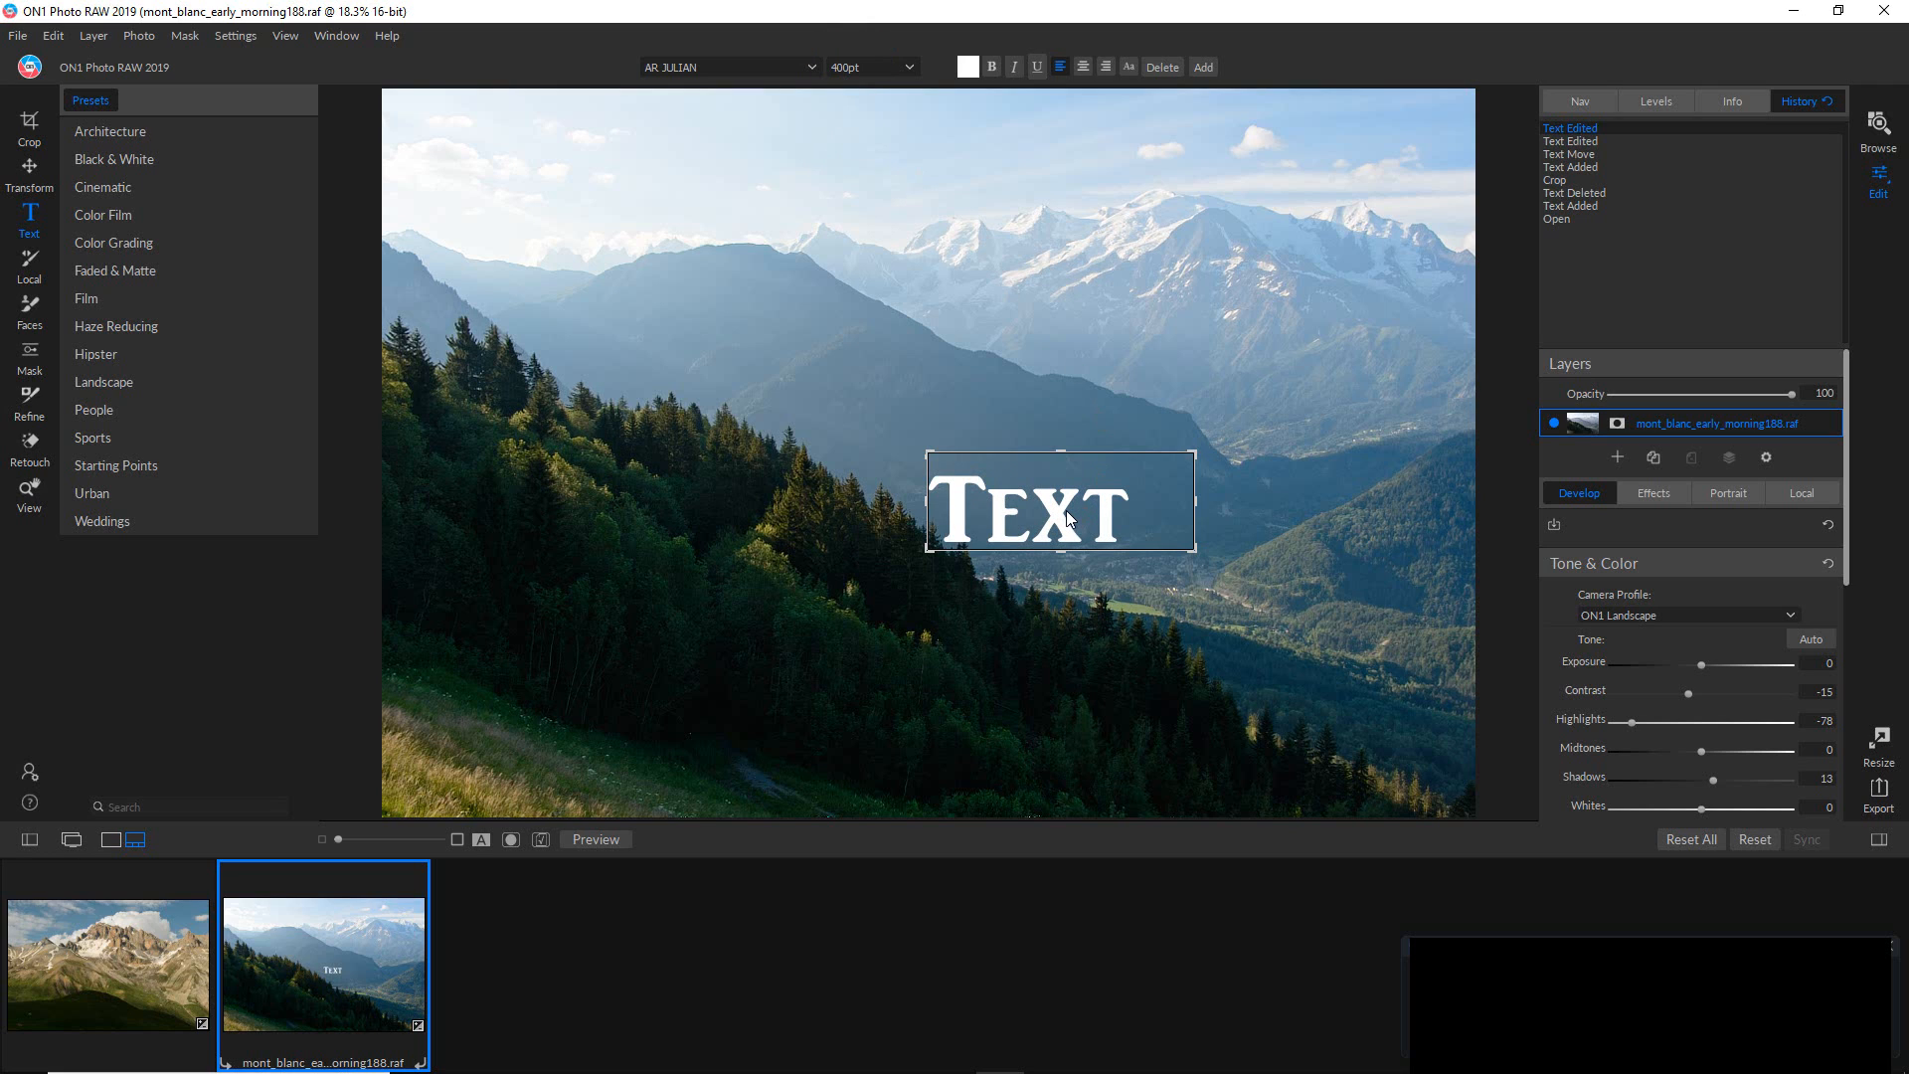
Move the text box up over the mountain slope and enlarge its frame.
left_click_drag(1062, 513, 1008, 370)
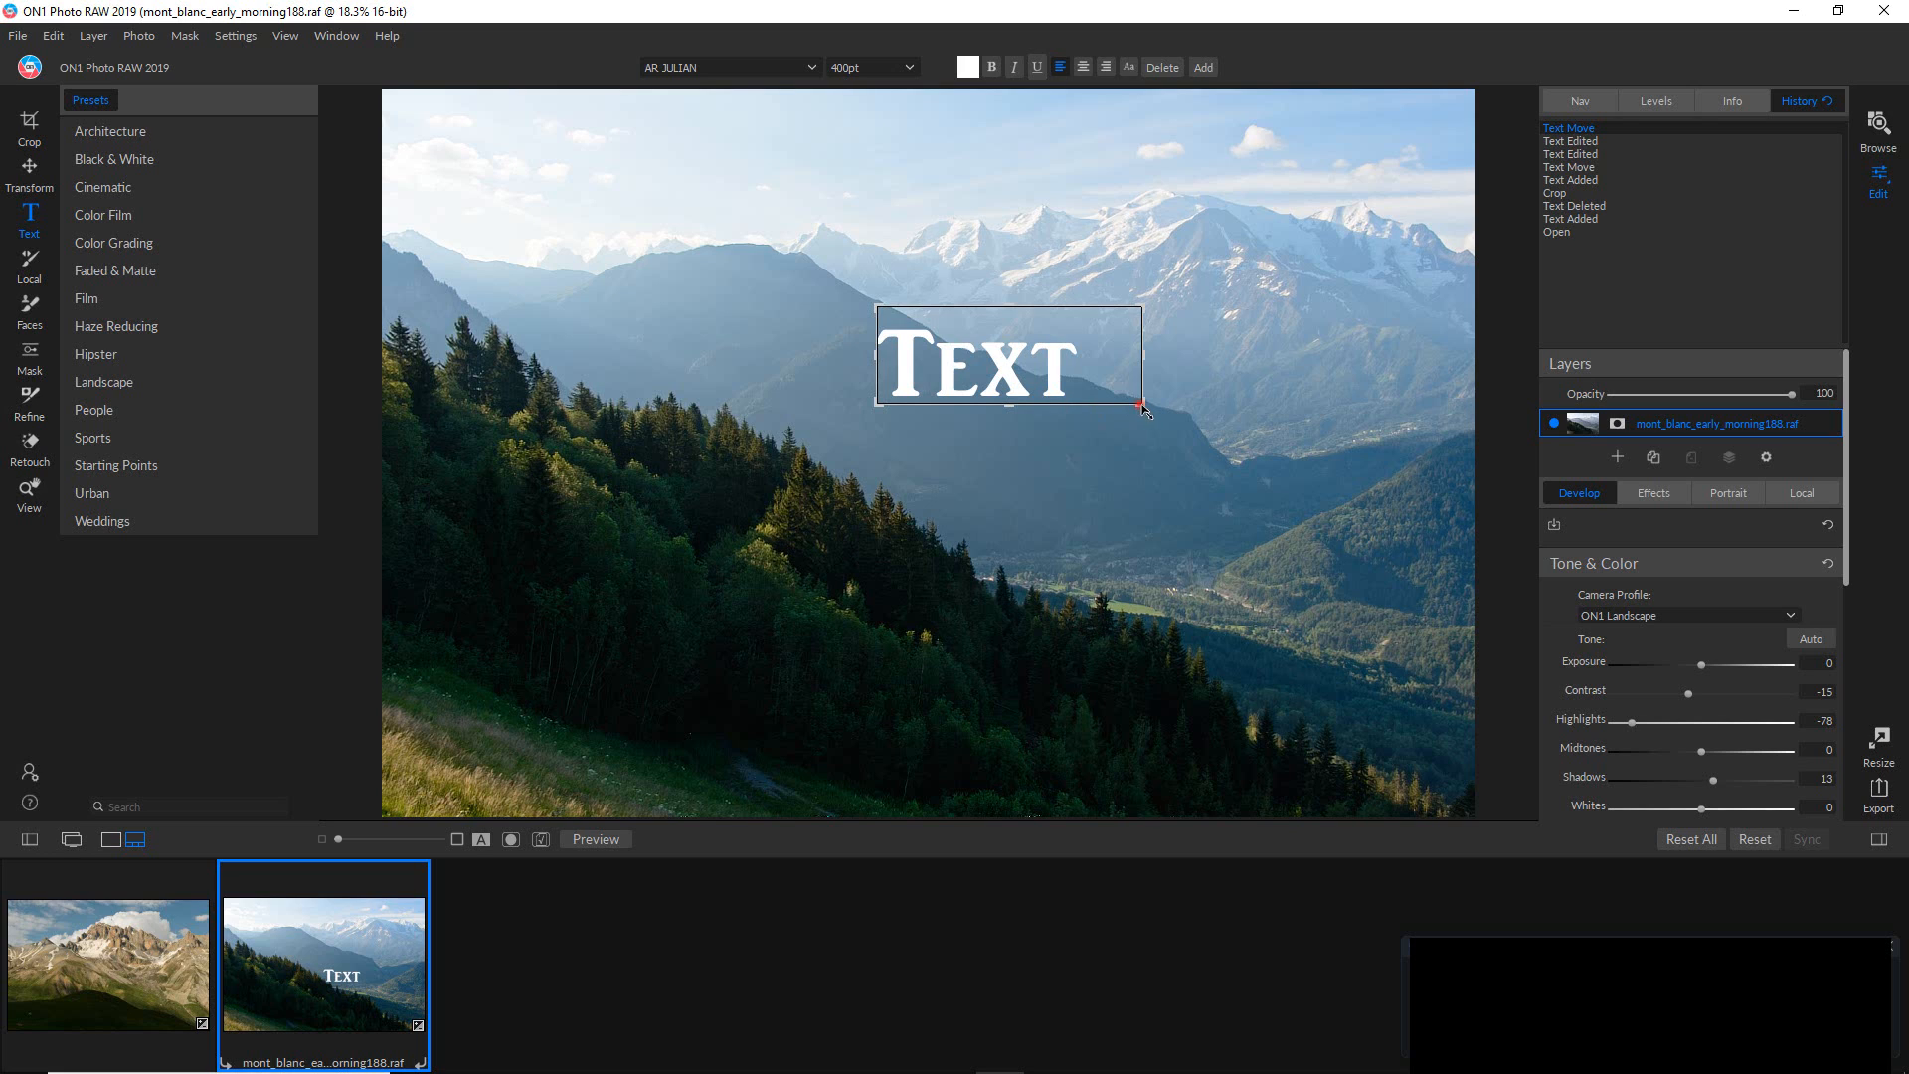
left_click_drag(1142, 406, 1200, 487)
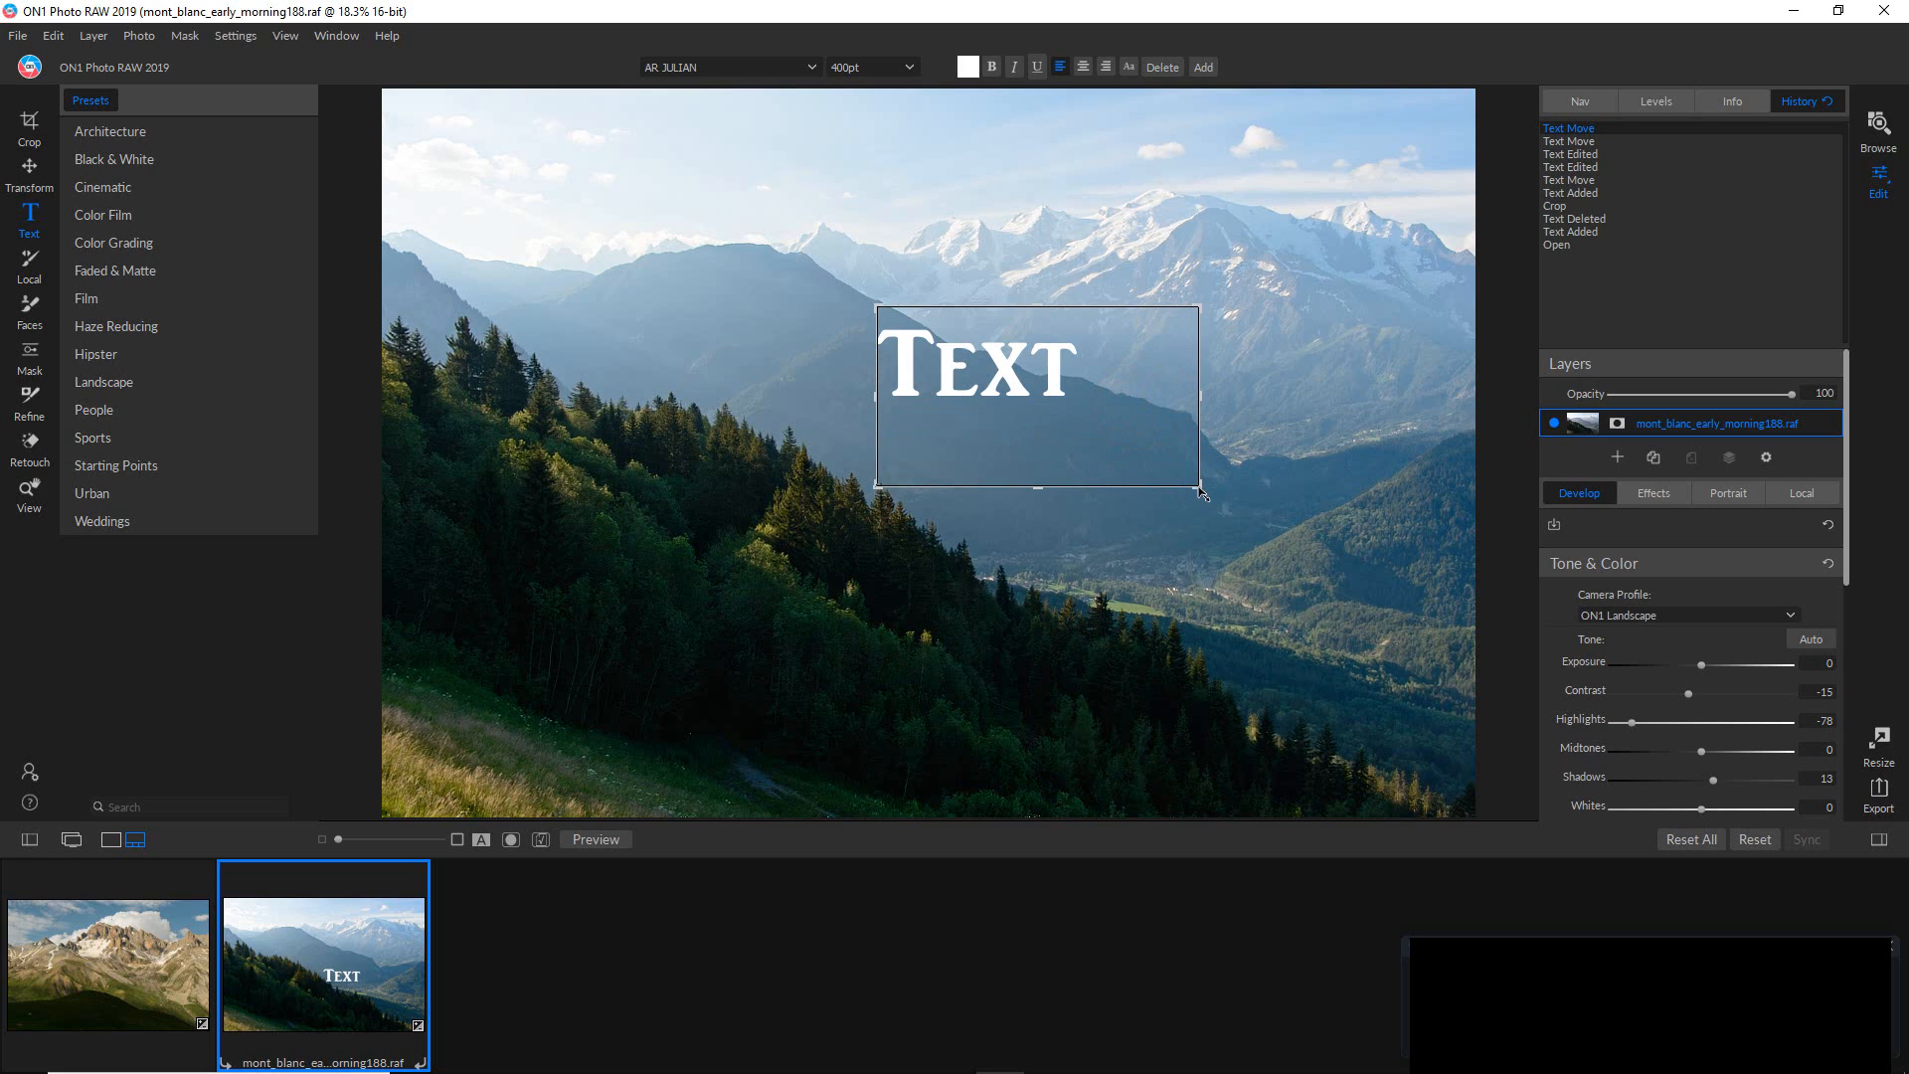
Centre the word horizontally within its text box.
left_click(1056, 379)
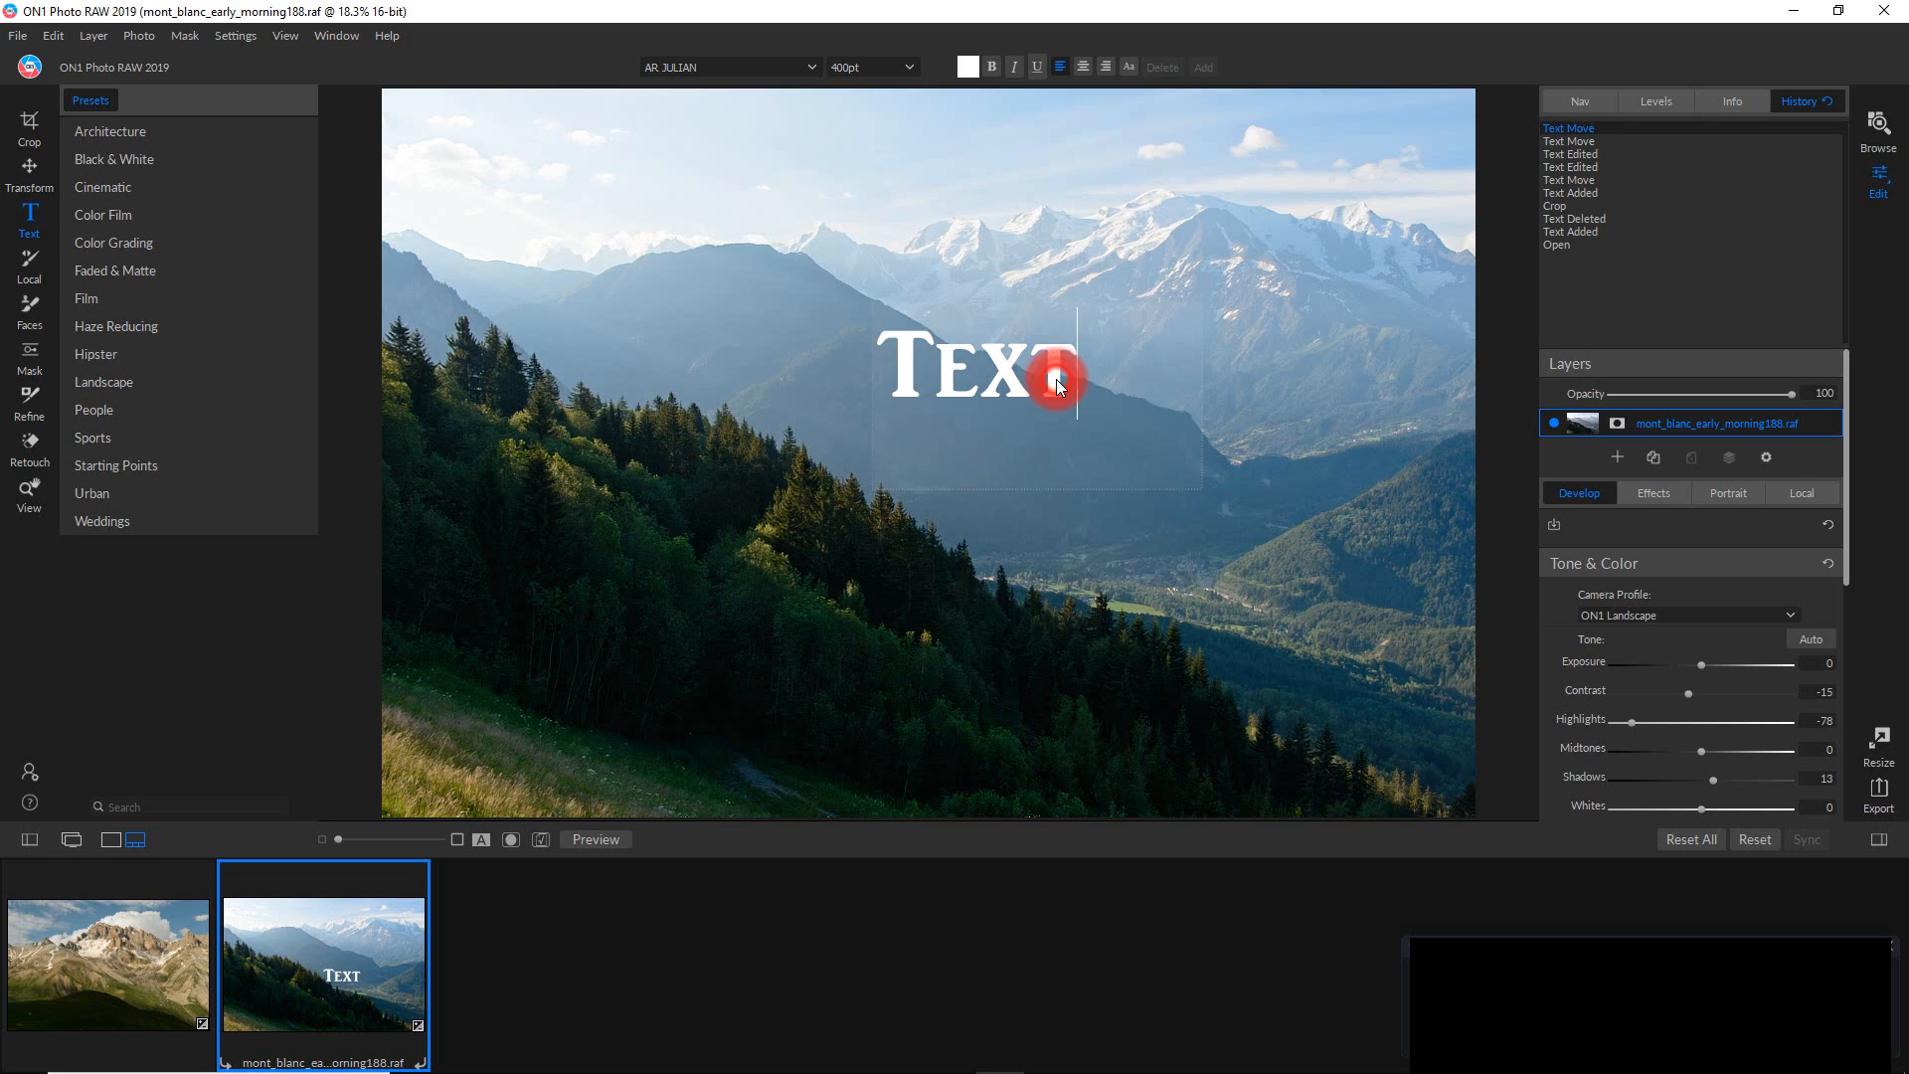
double_click(1056, 379)
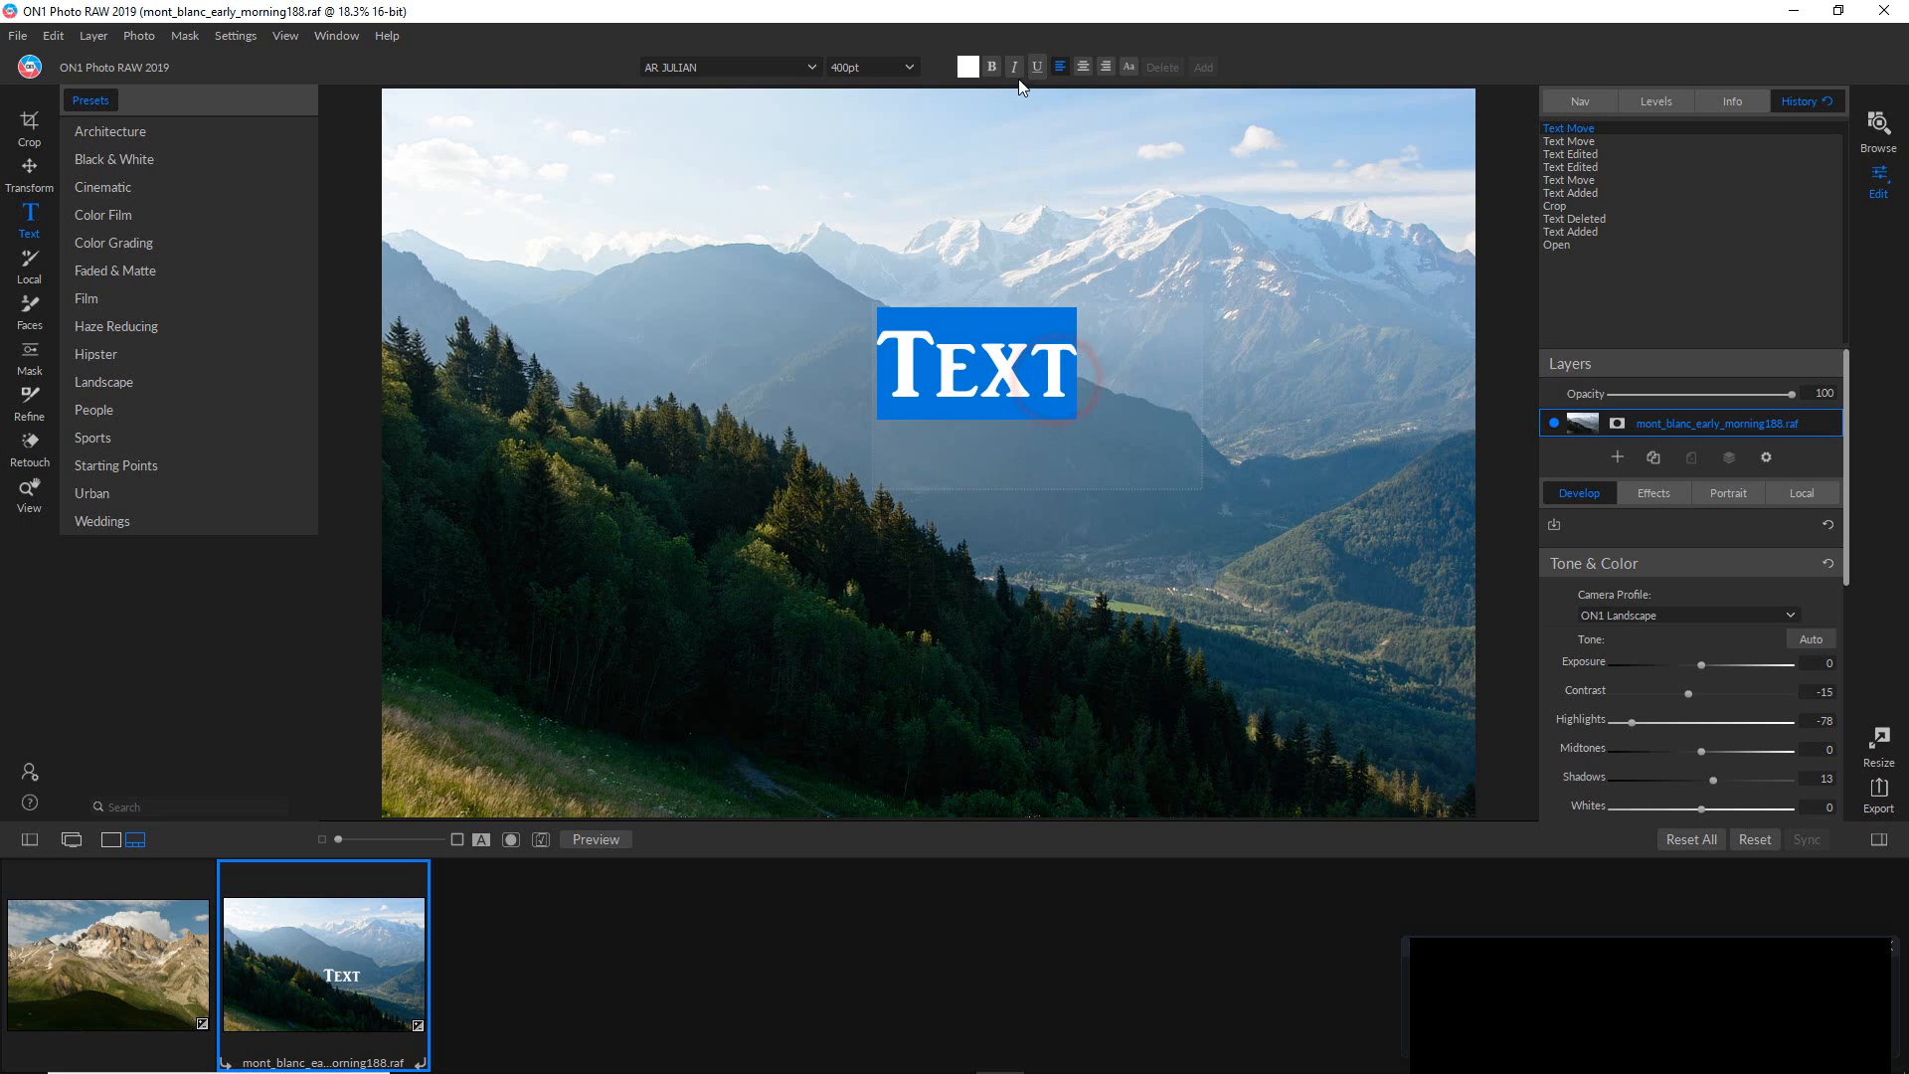
left_click(1083, 64)
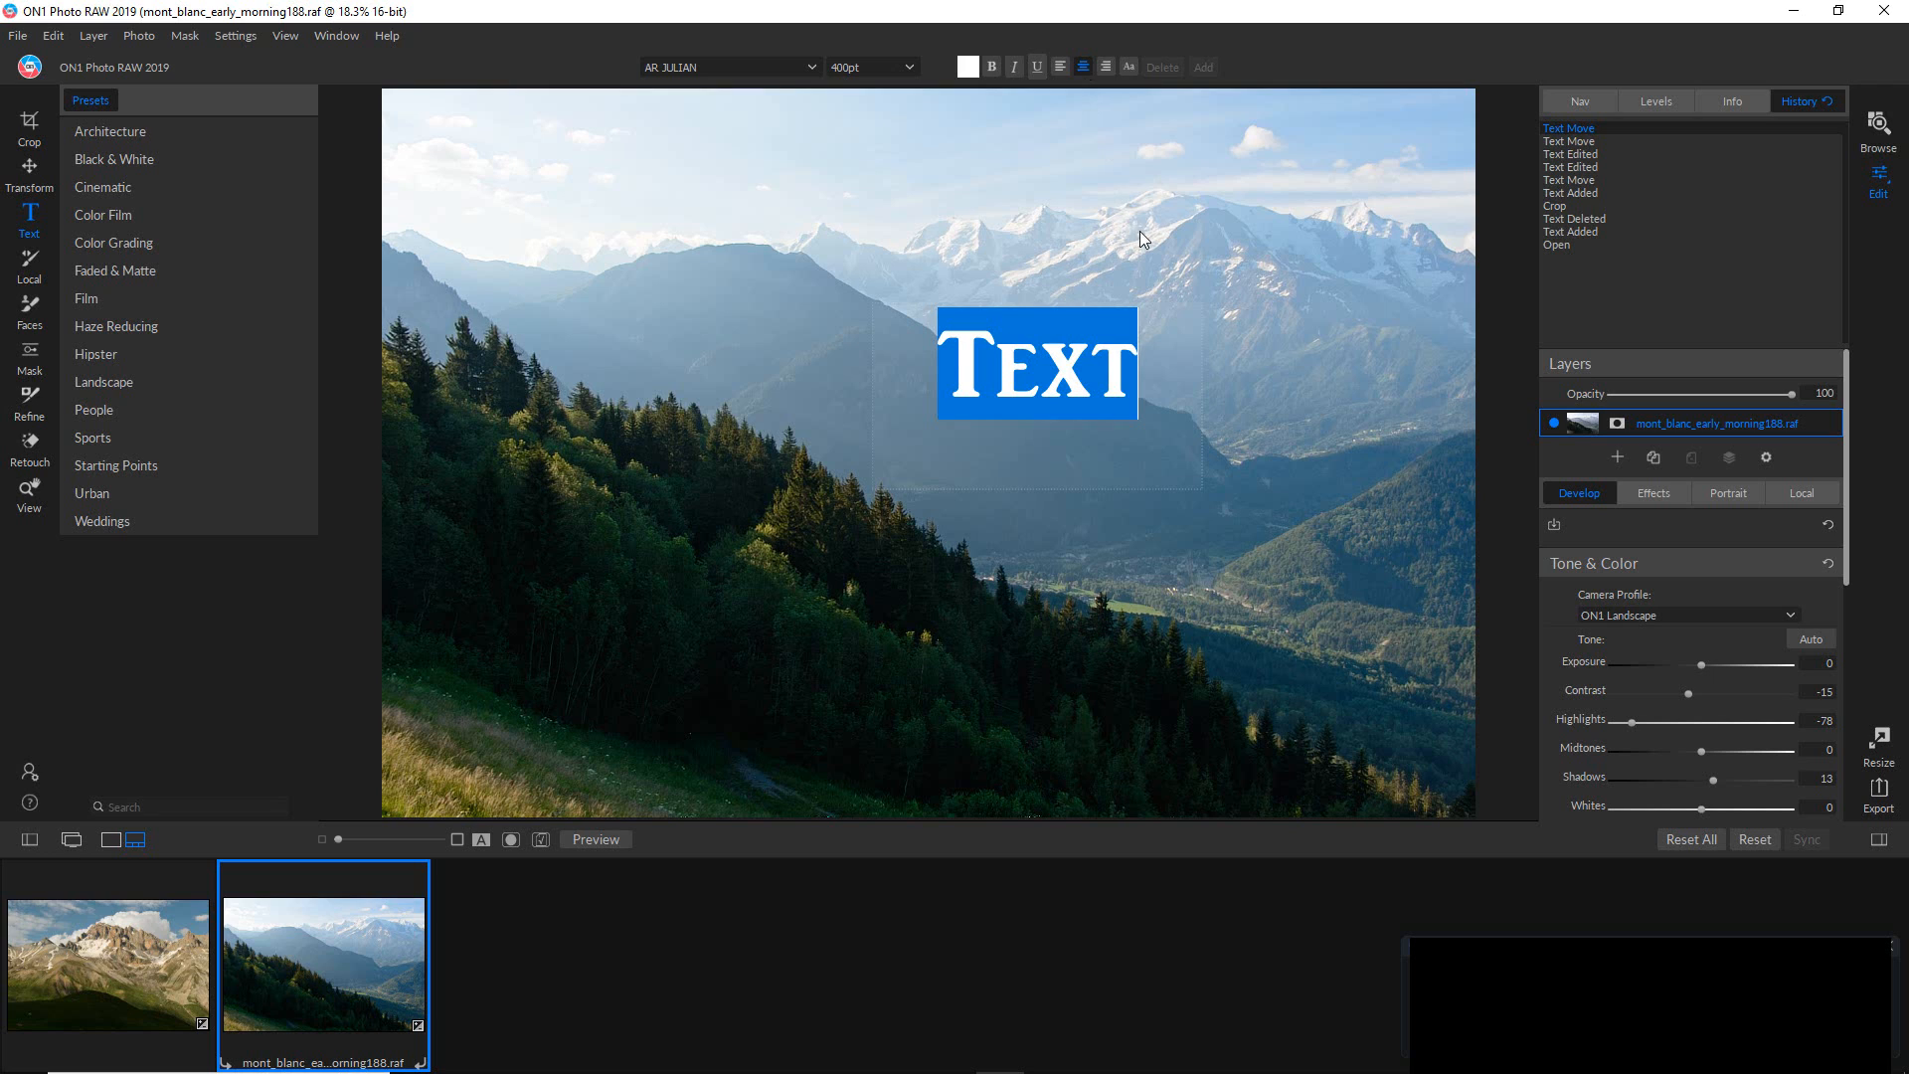
left_click(1226, 328)
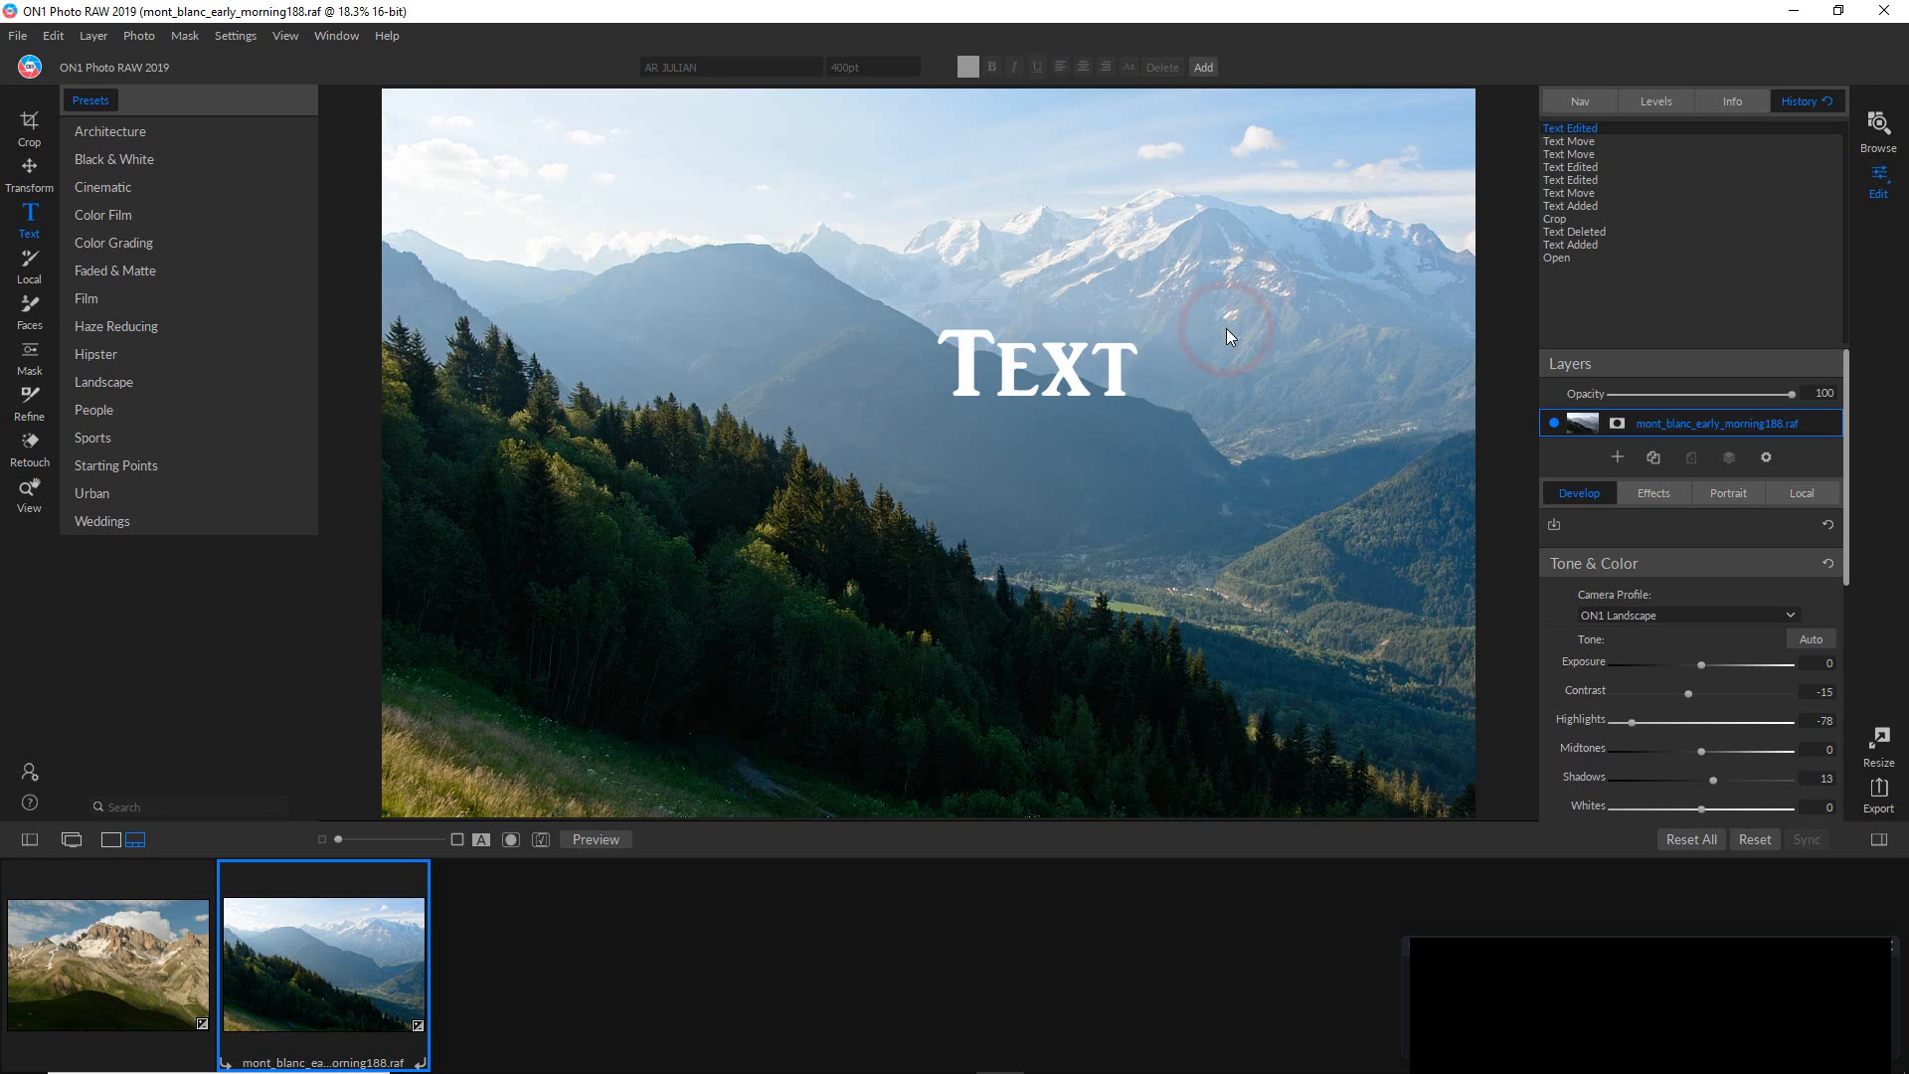
Change the colour of the word in the text box to yellow (#ffff00).
left_click(1118, 380)
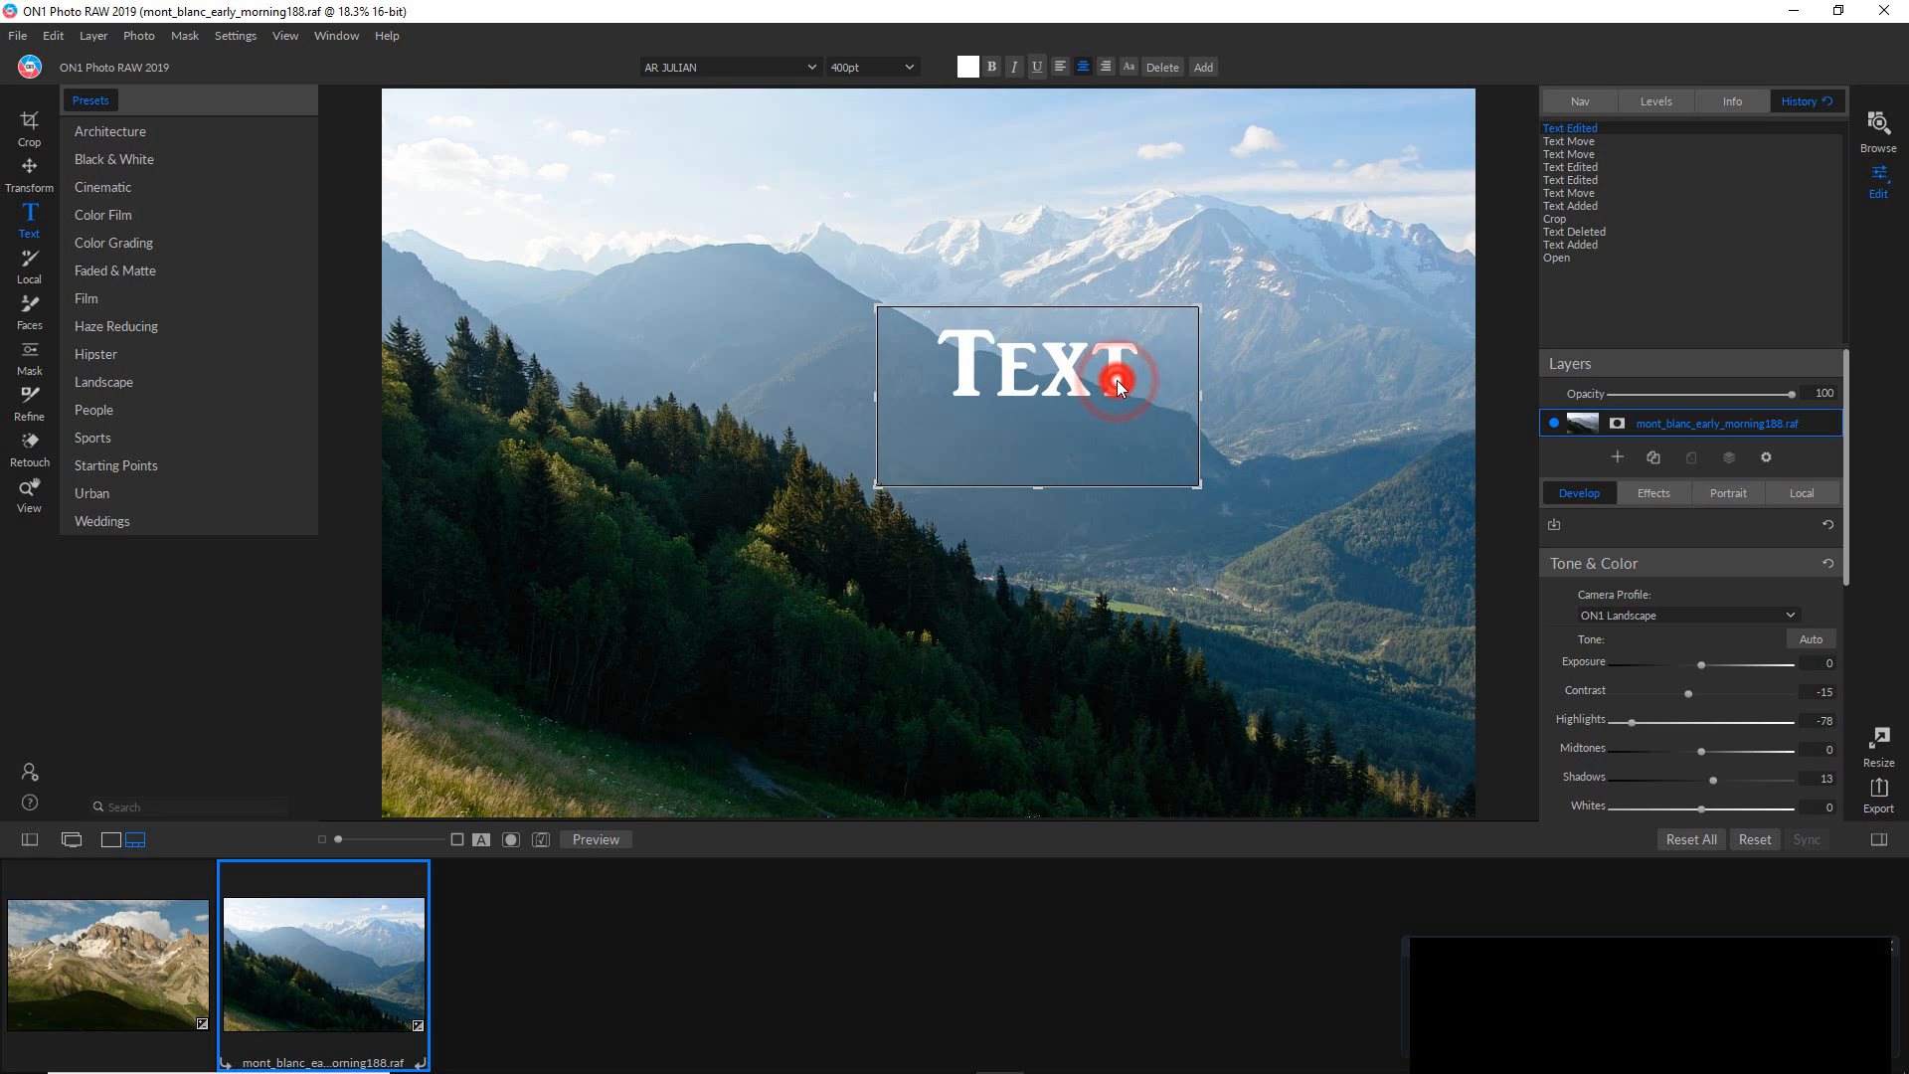
double_click(1118, 380)
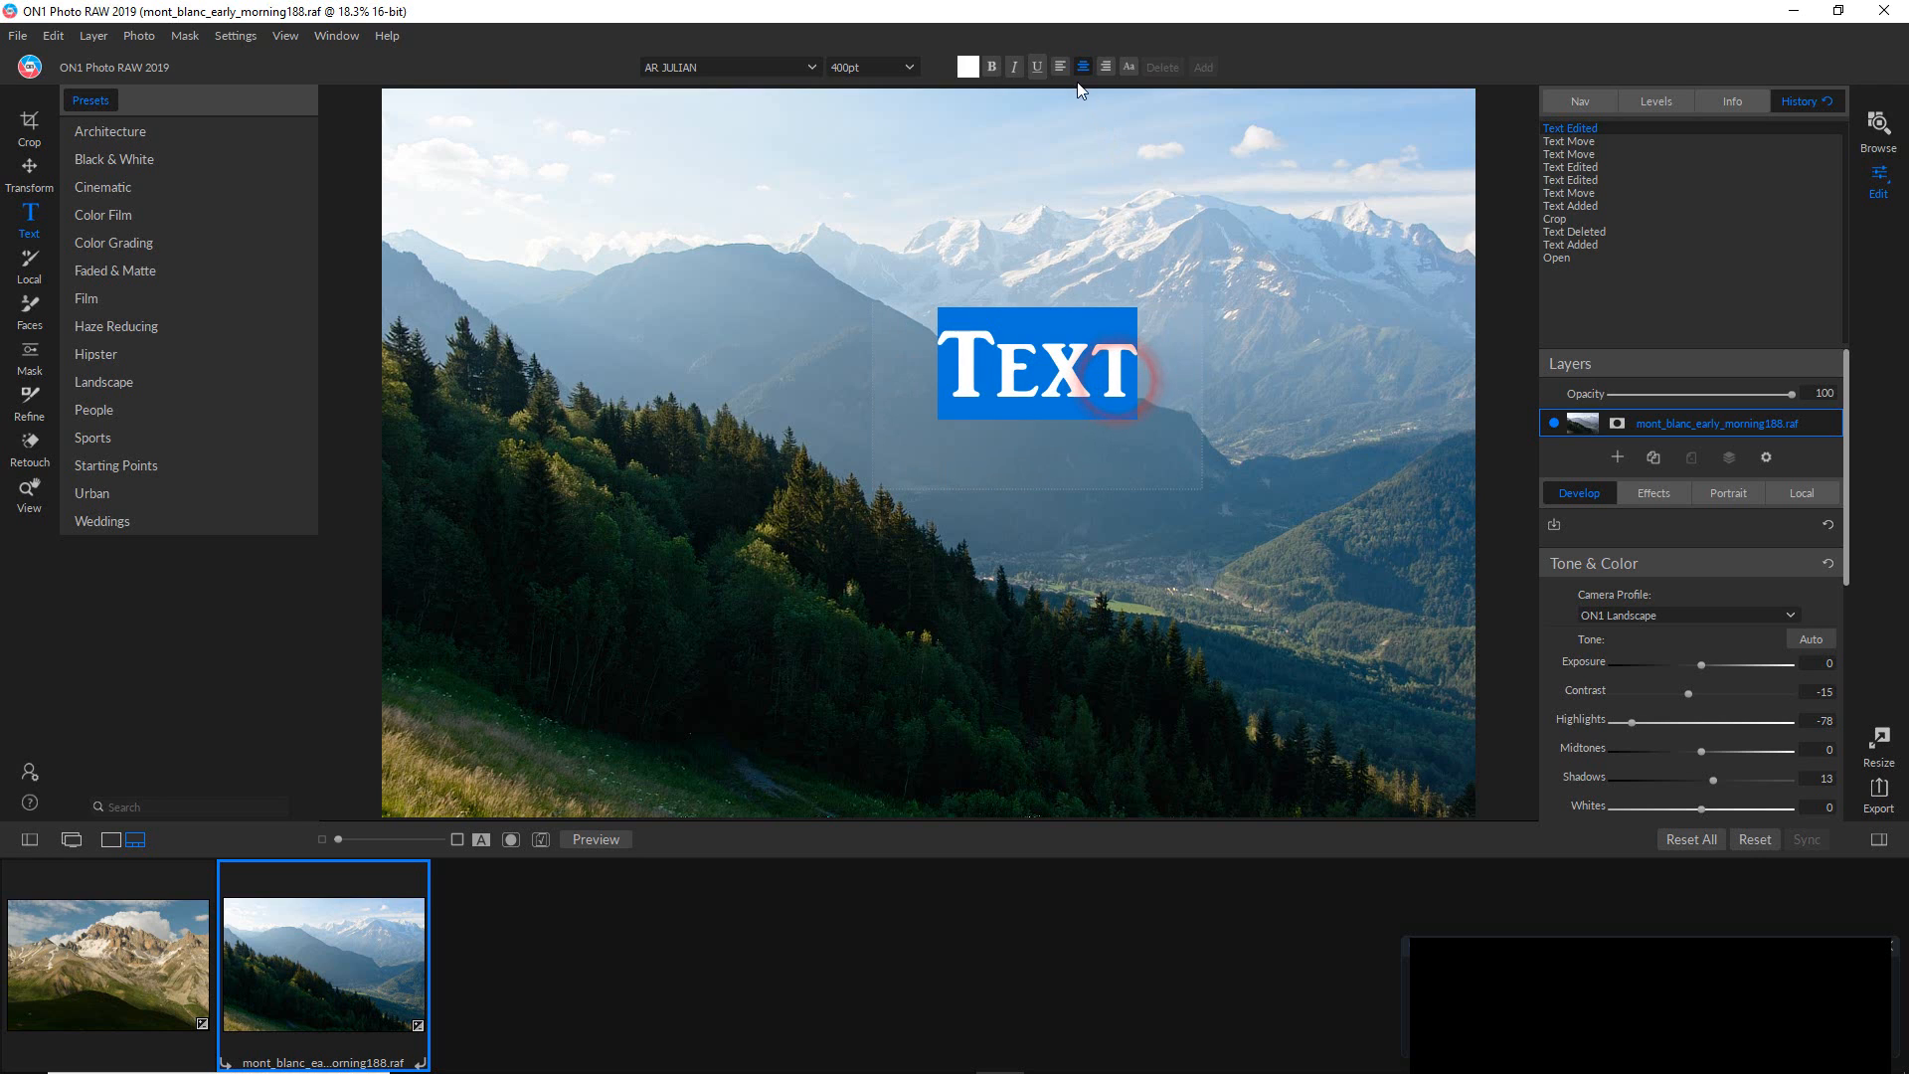
left_click(968, 67)
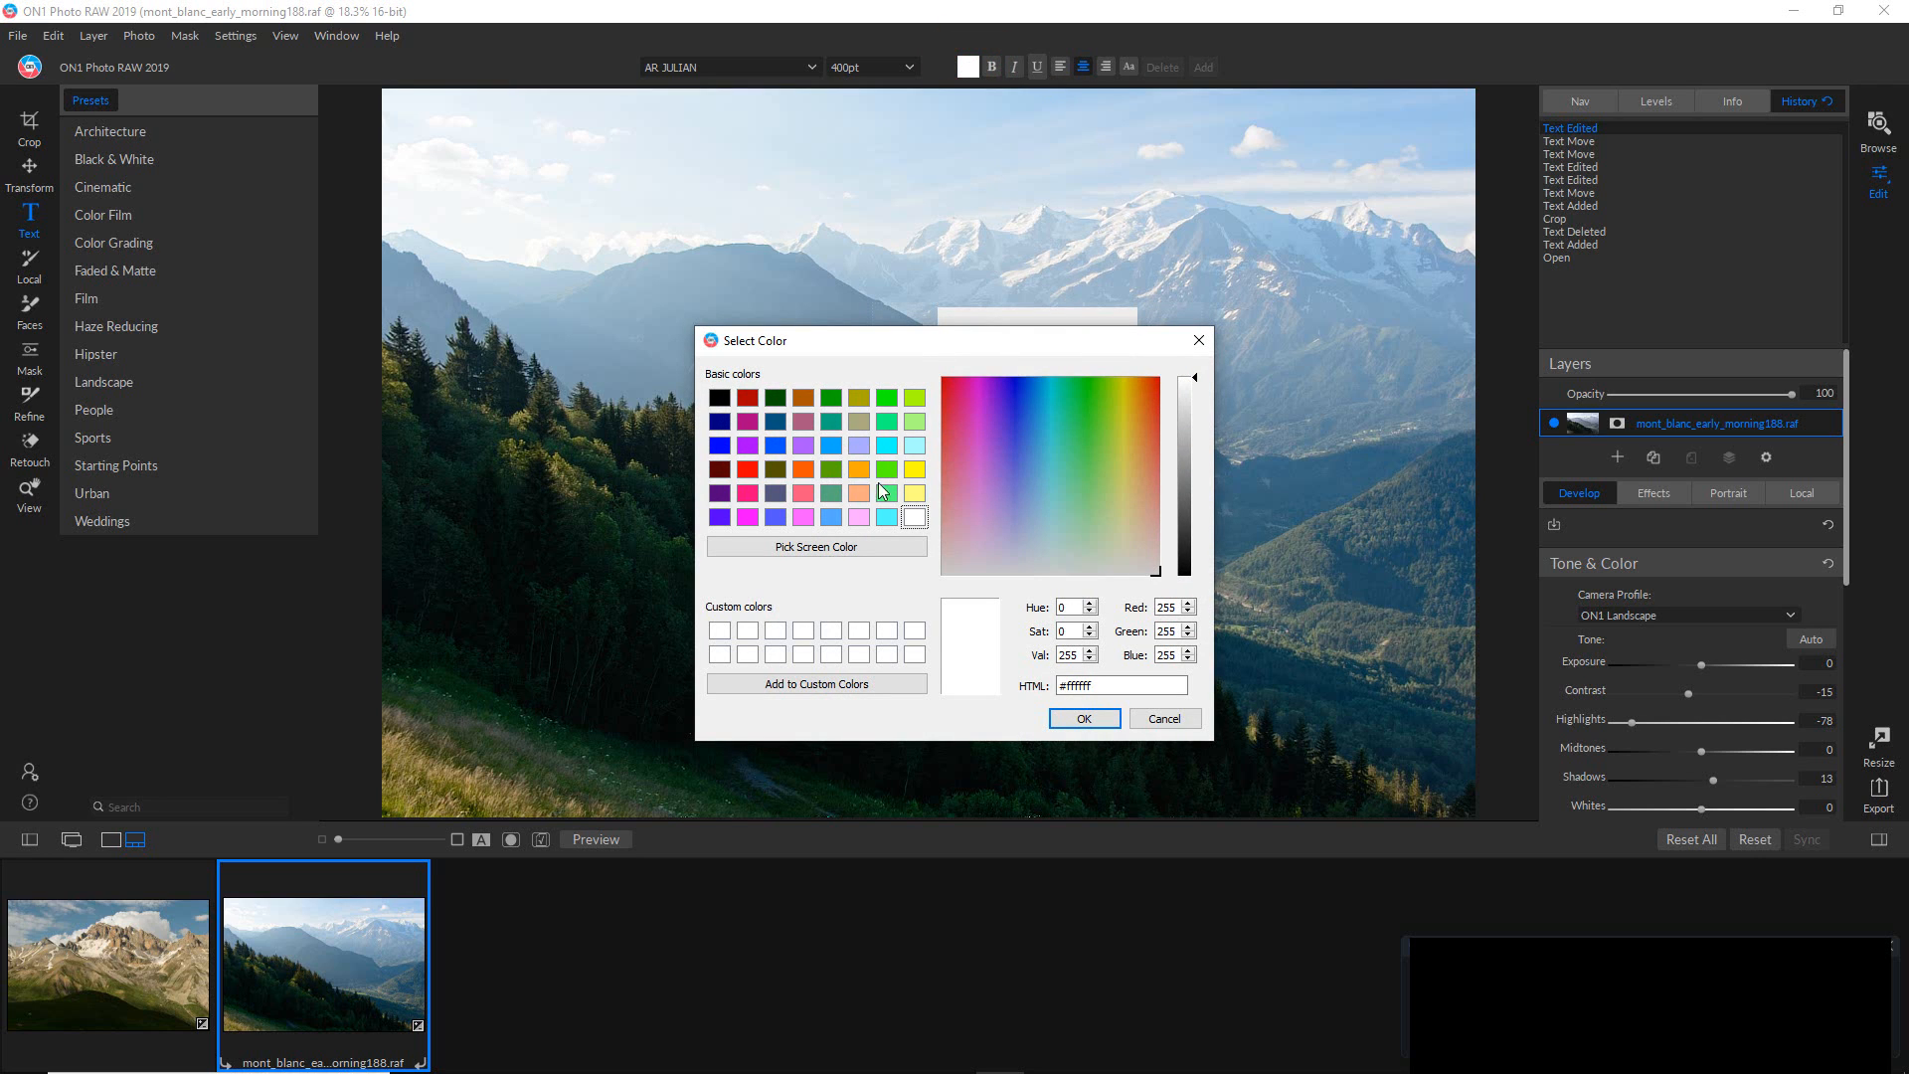
left_click(914, 469)
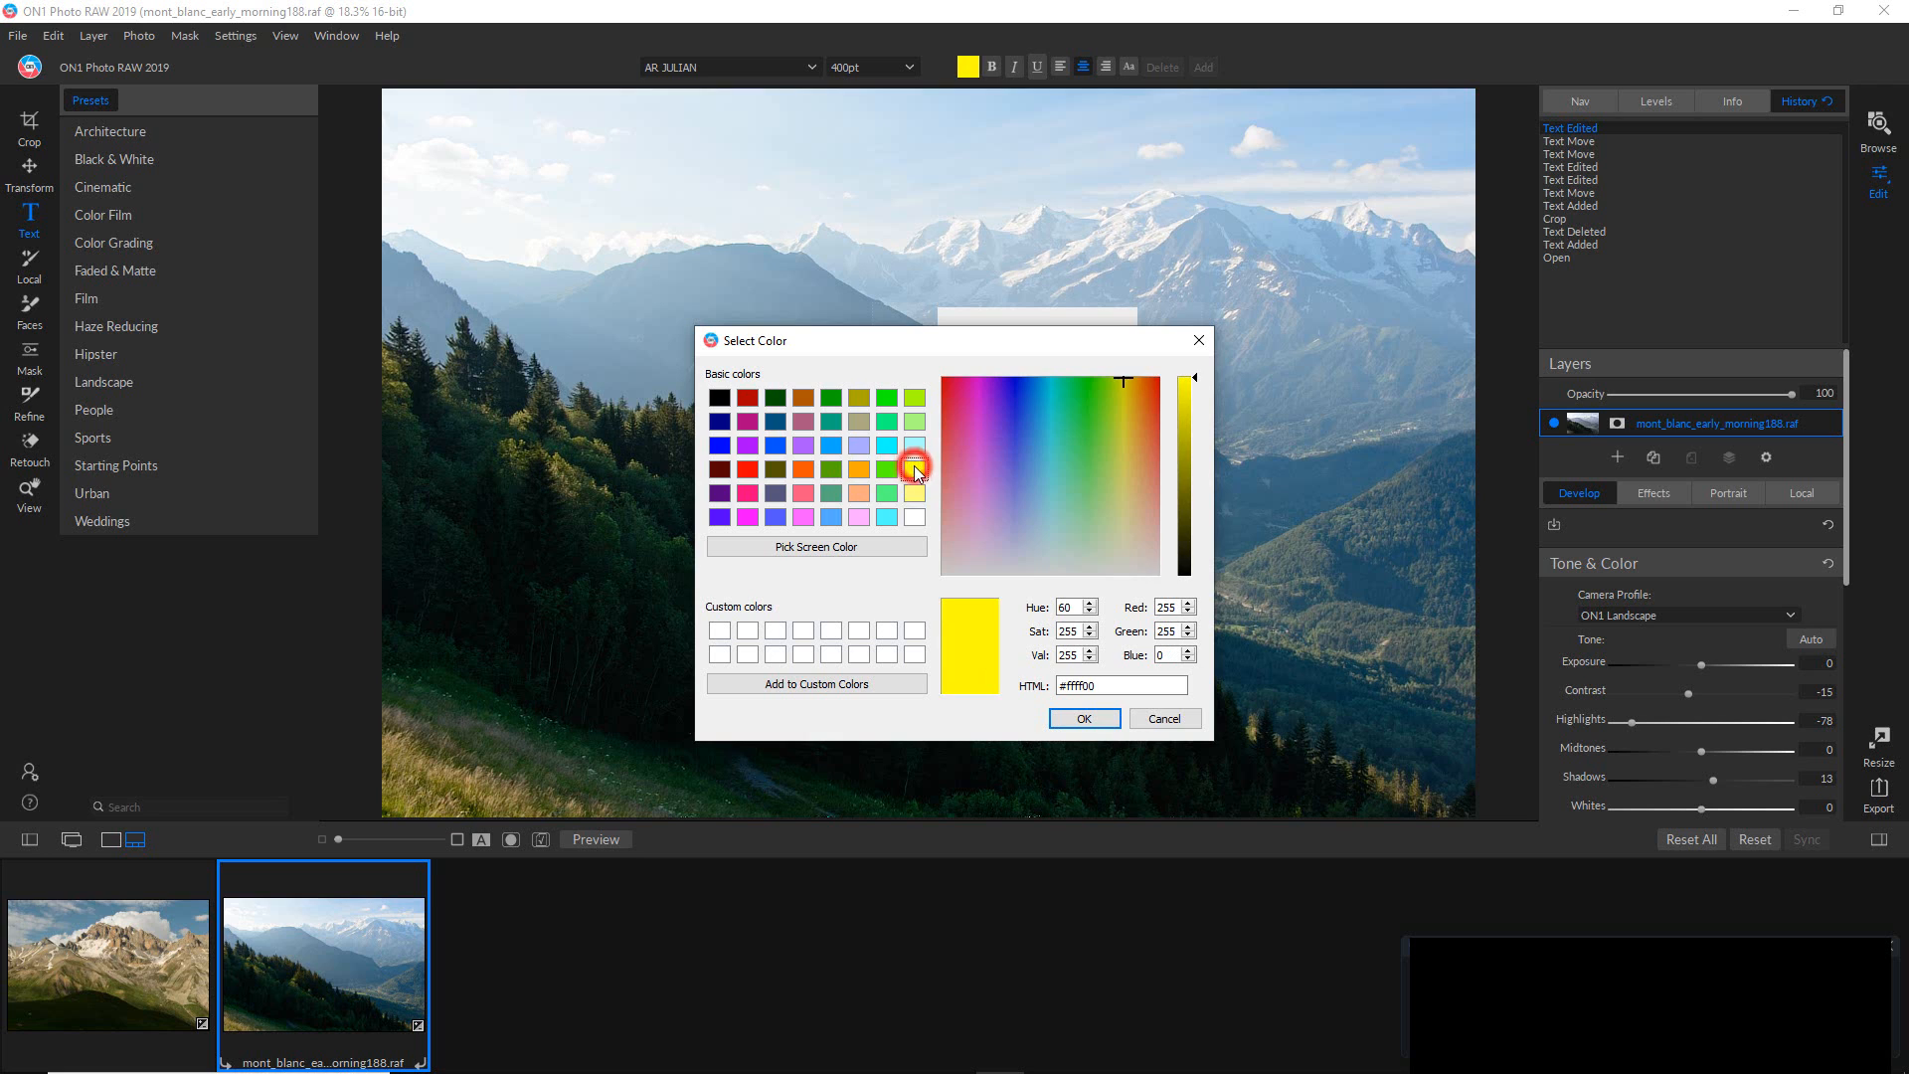
left_click(1085, 718)
left_click(1176, 459)
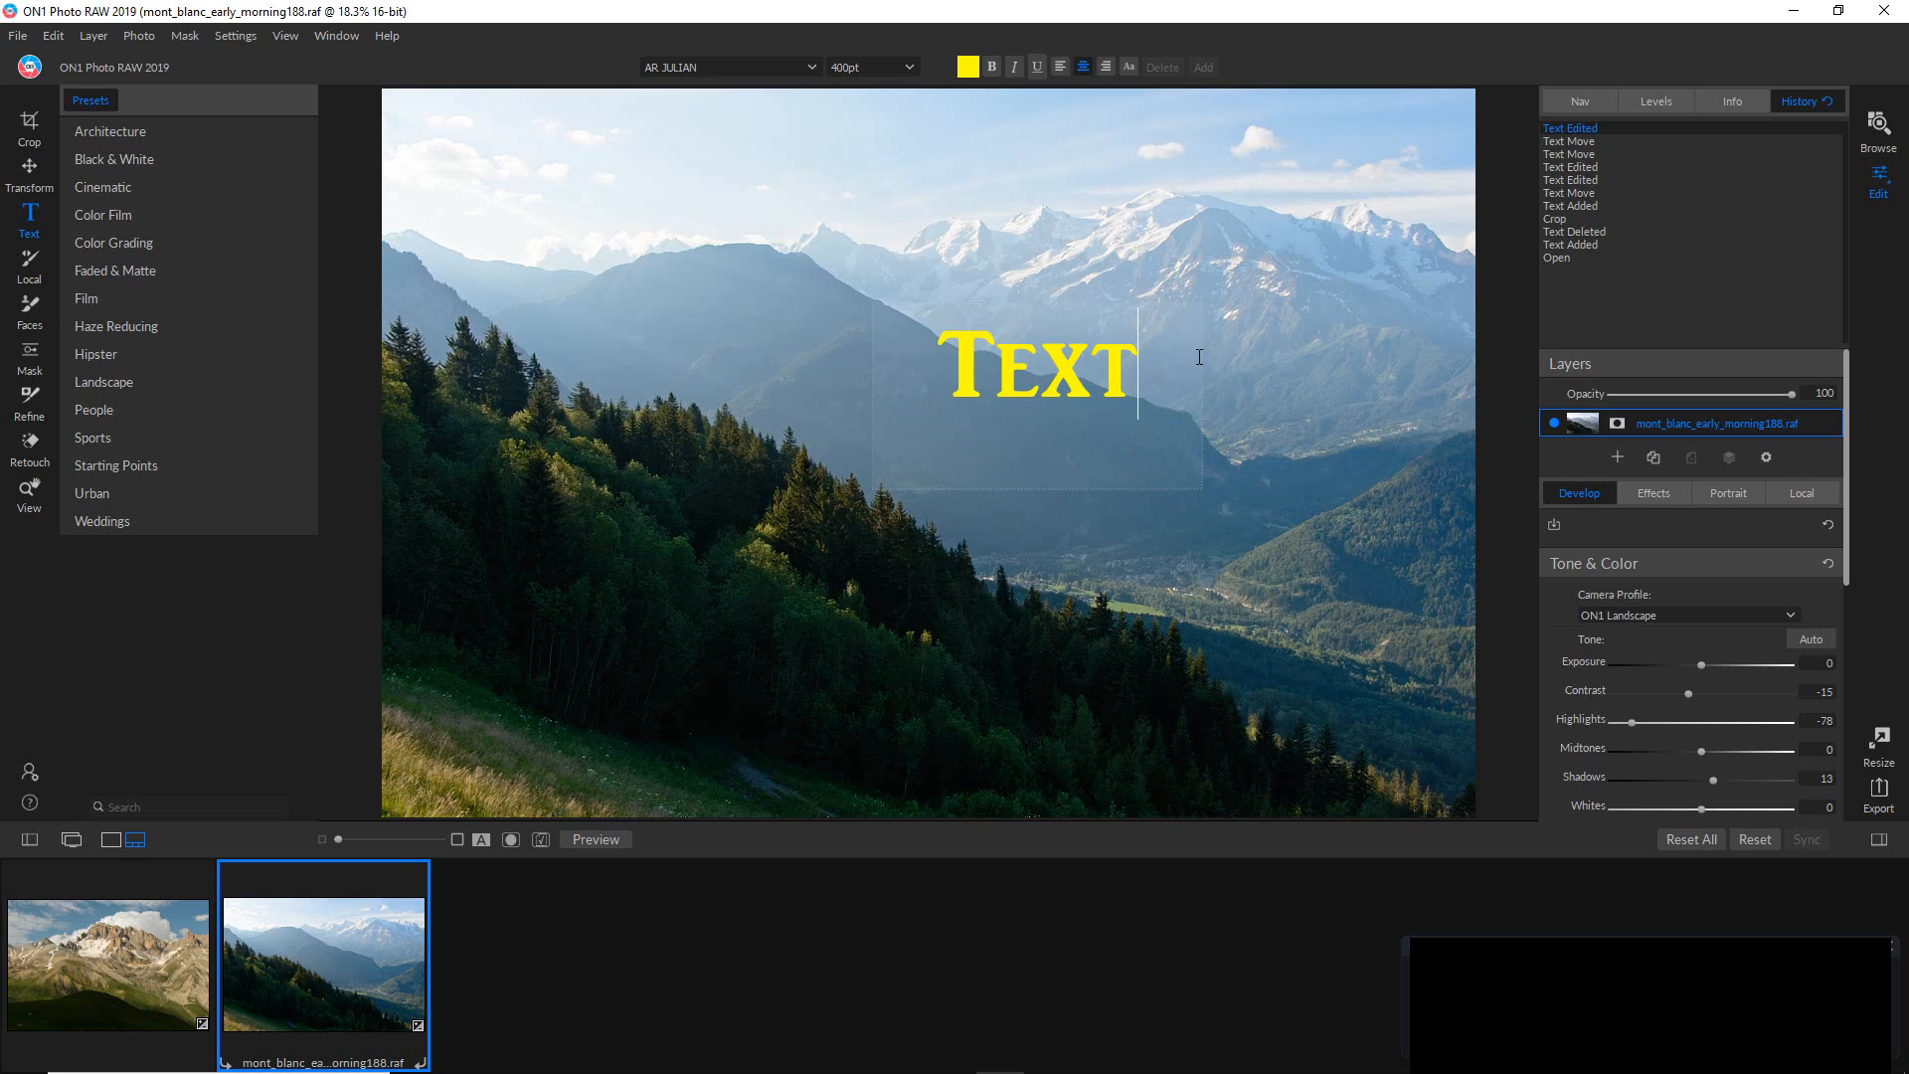
left_click(1185, 487)
Turn on the text box's background colour fill and set it to blue (#0000ff).
left_click(1129, 68)
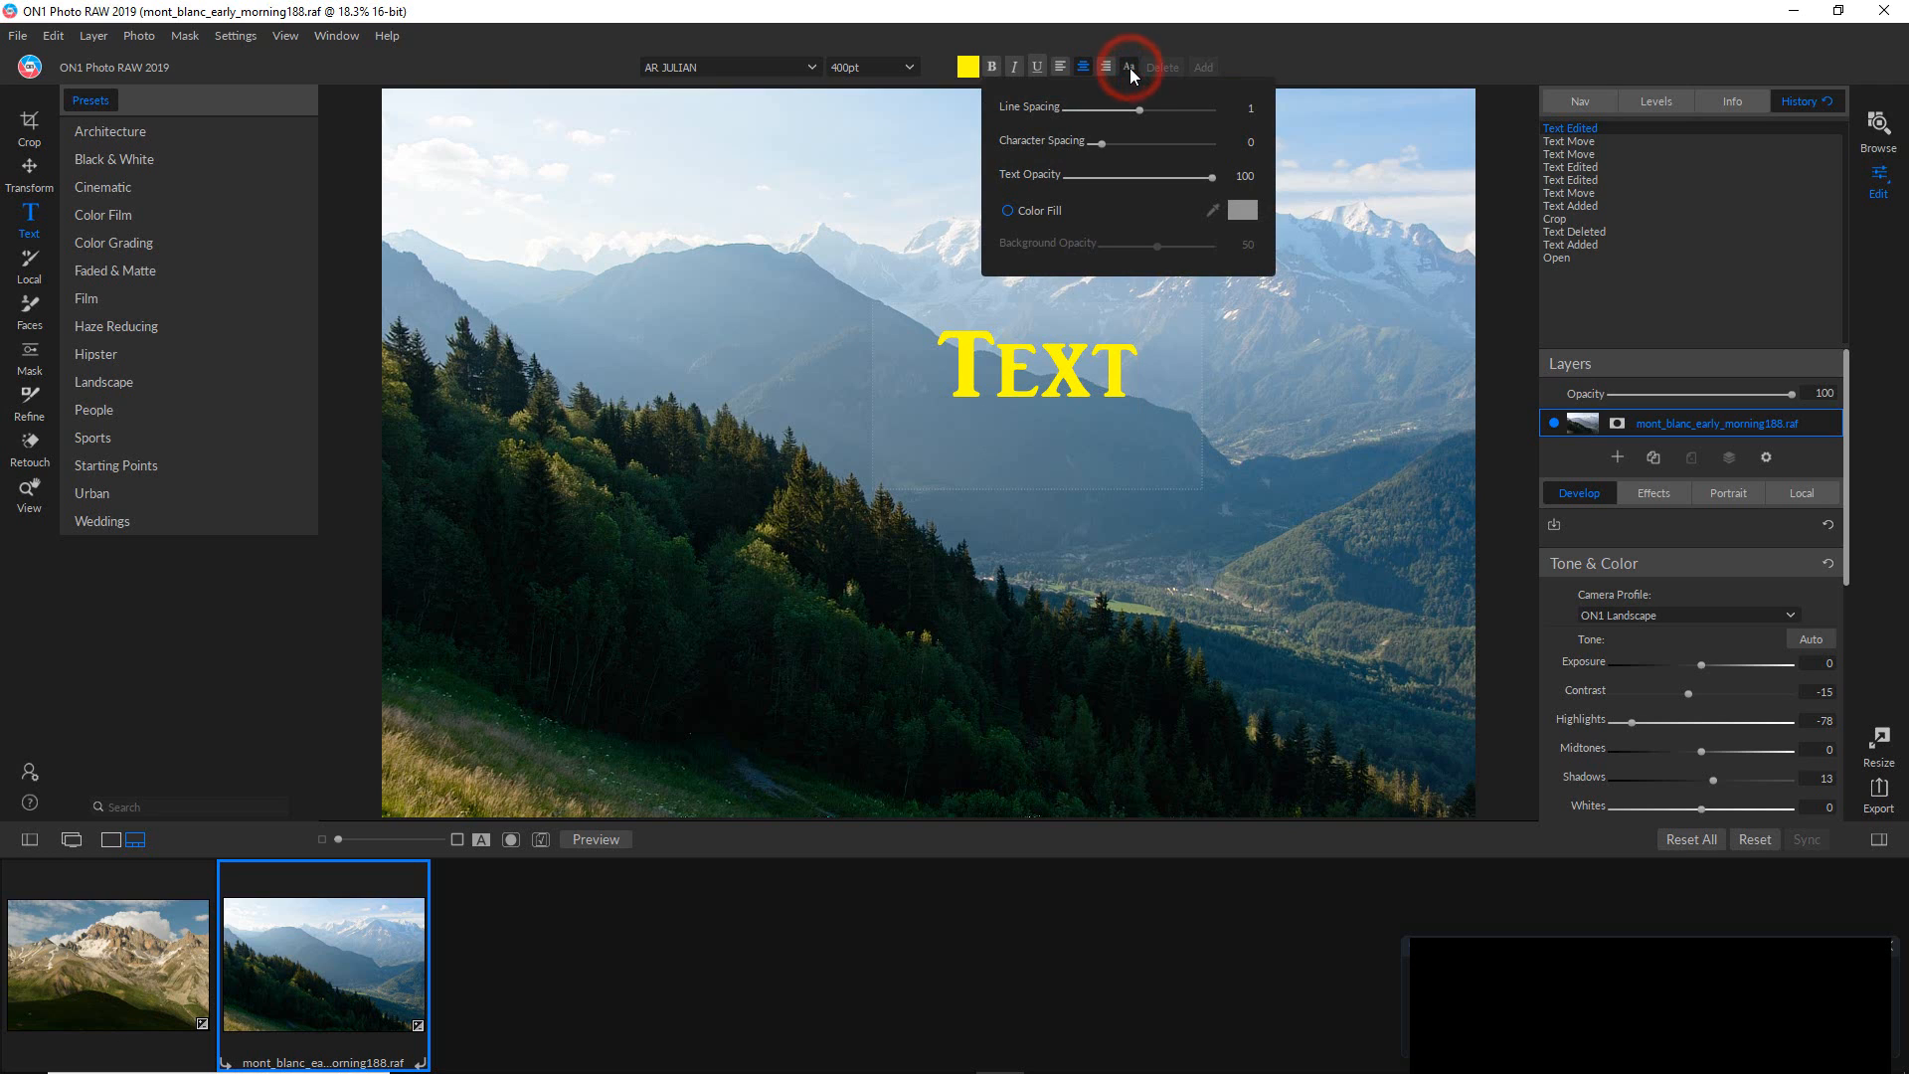
left_click(1128, 70)
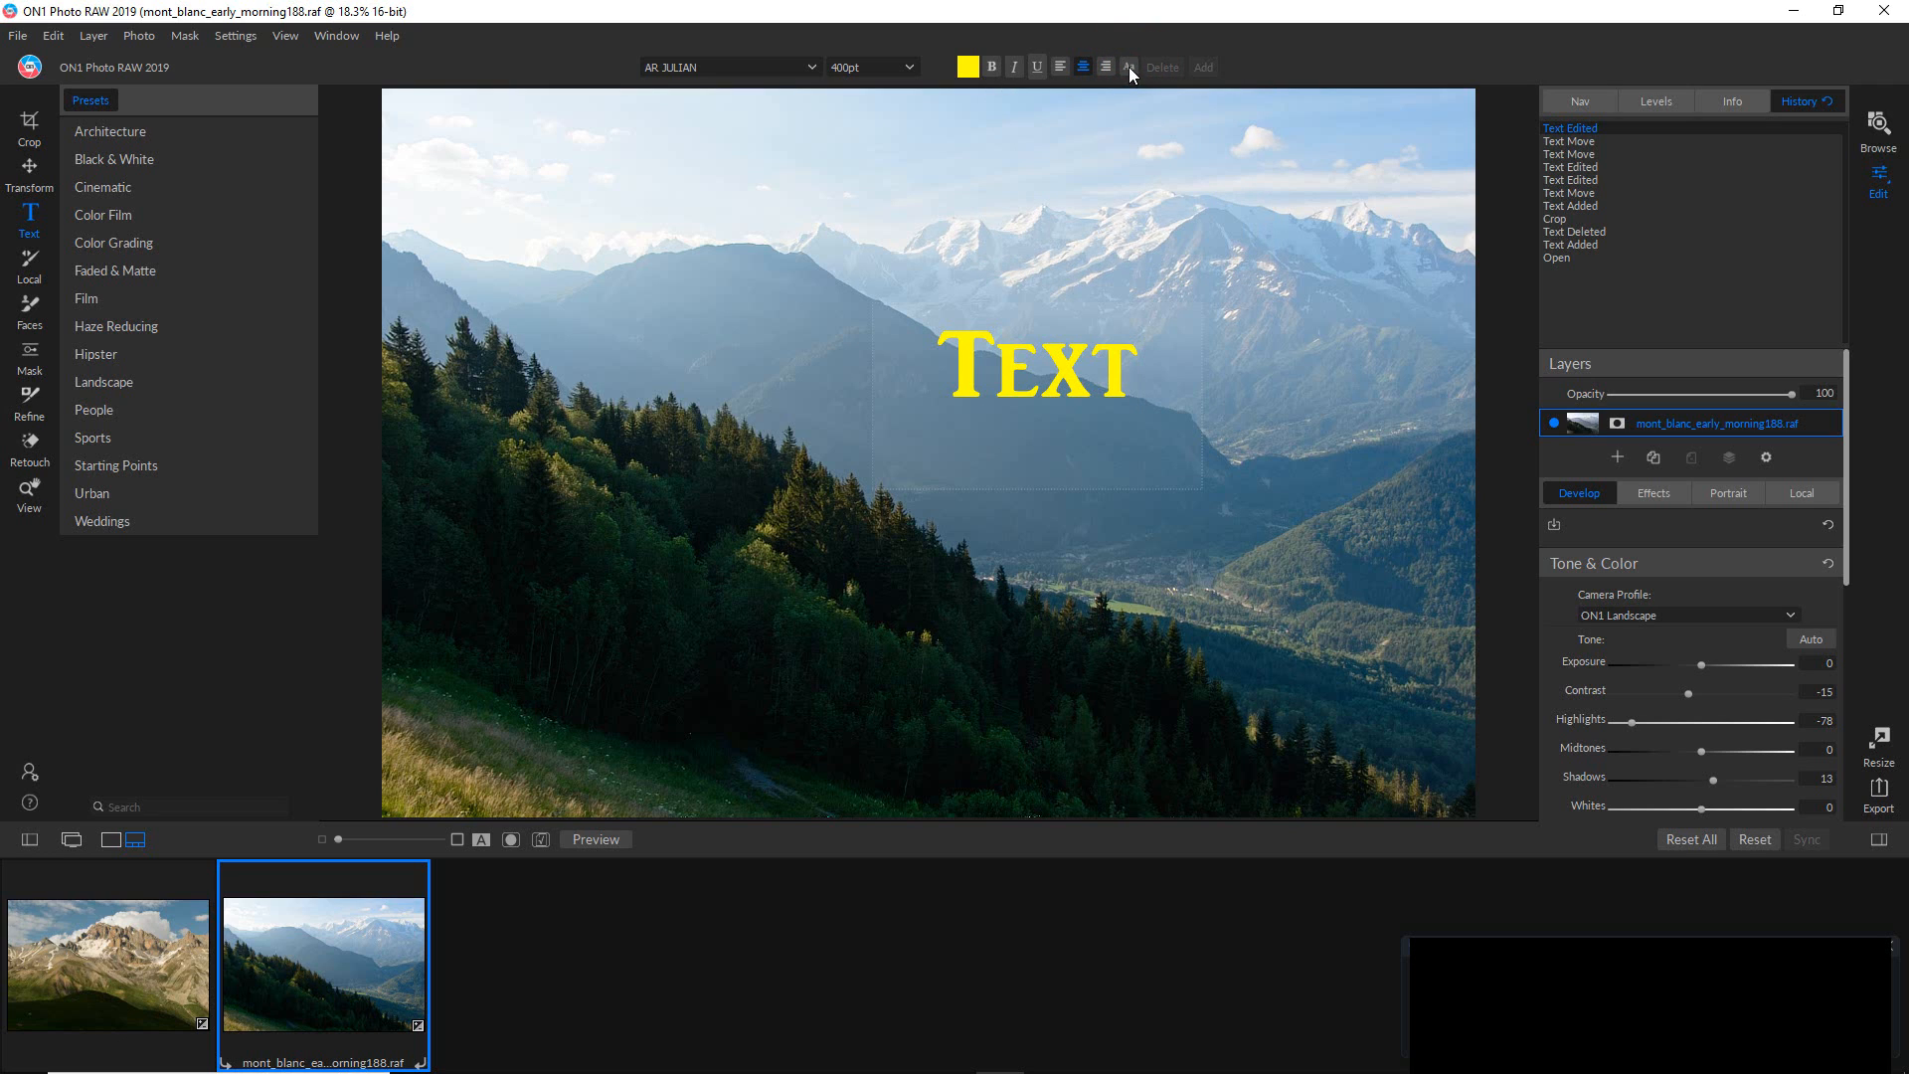
left_click(1130, 67)
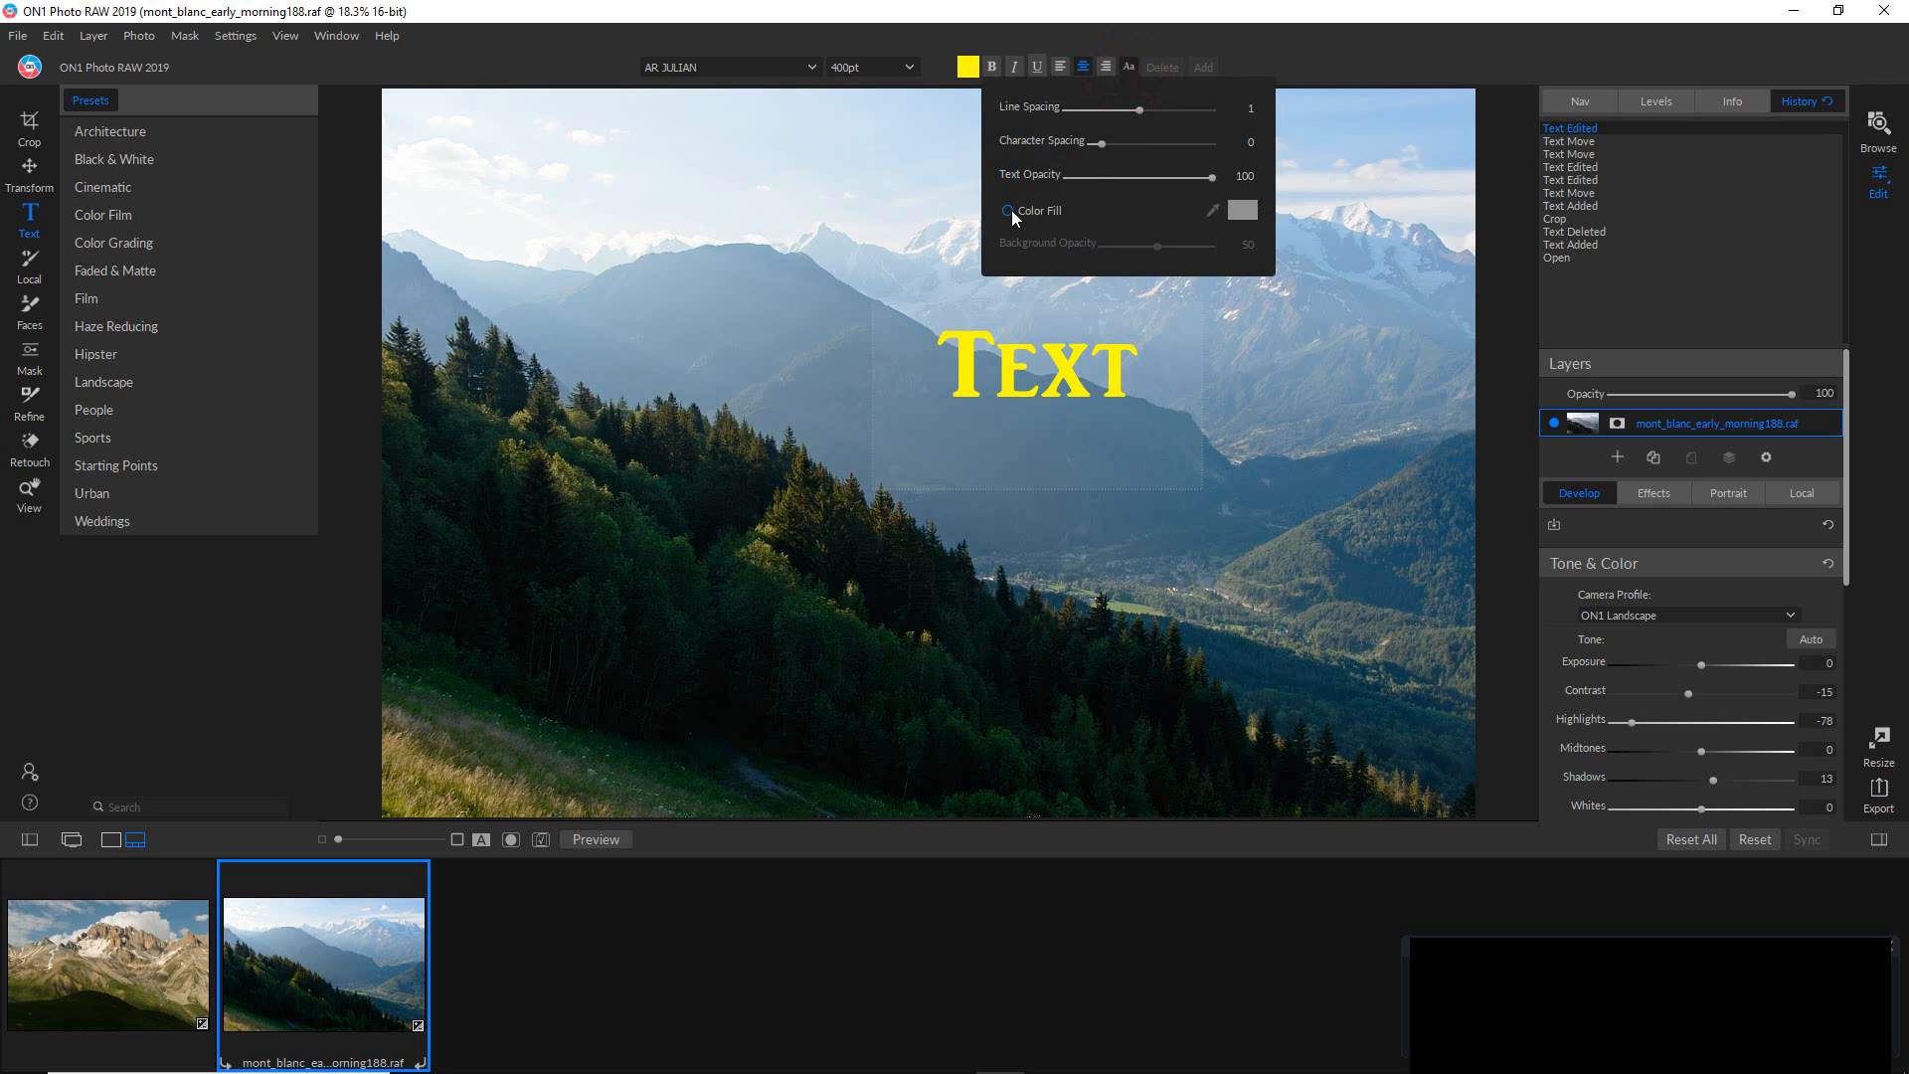
left_click(1009, 211)
left_click(1243, 211)
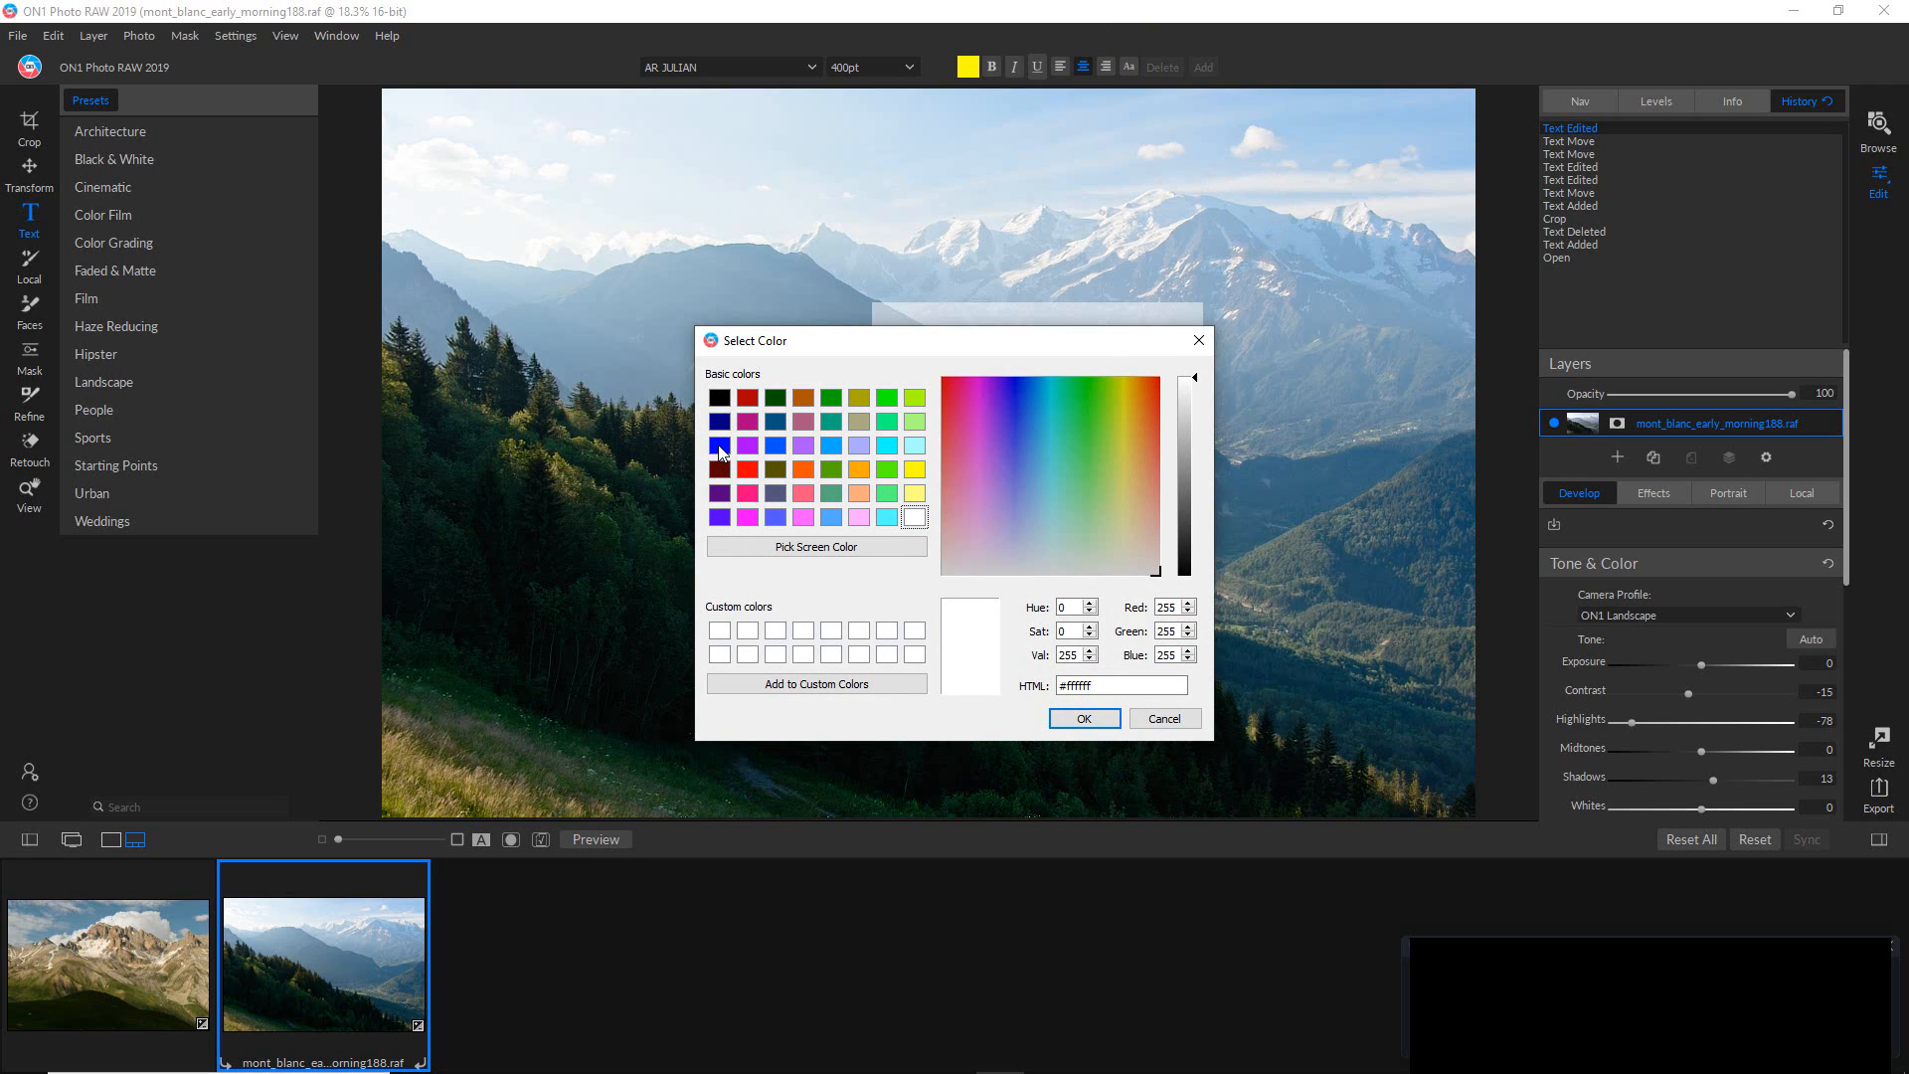
left_click(720, 450)
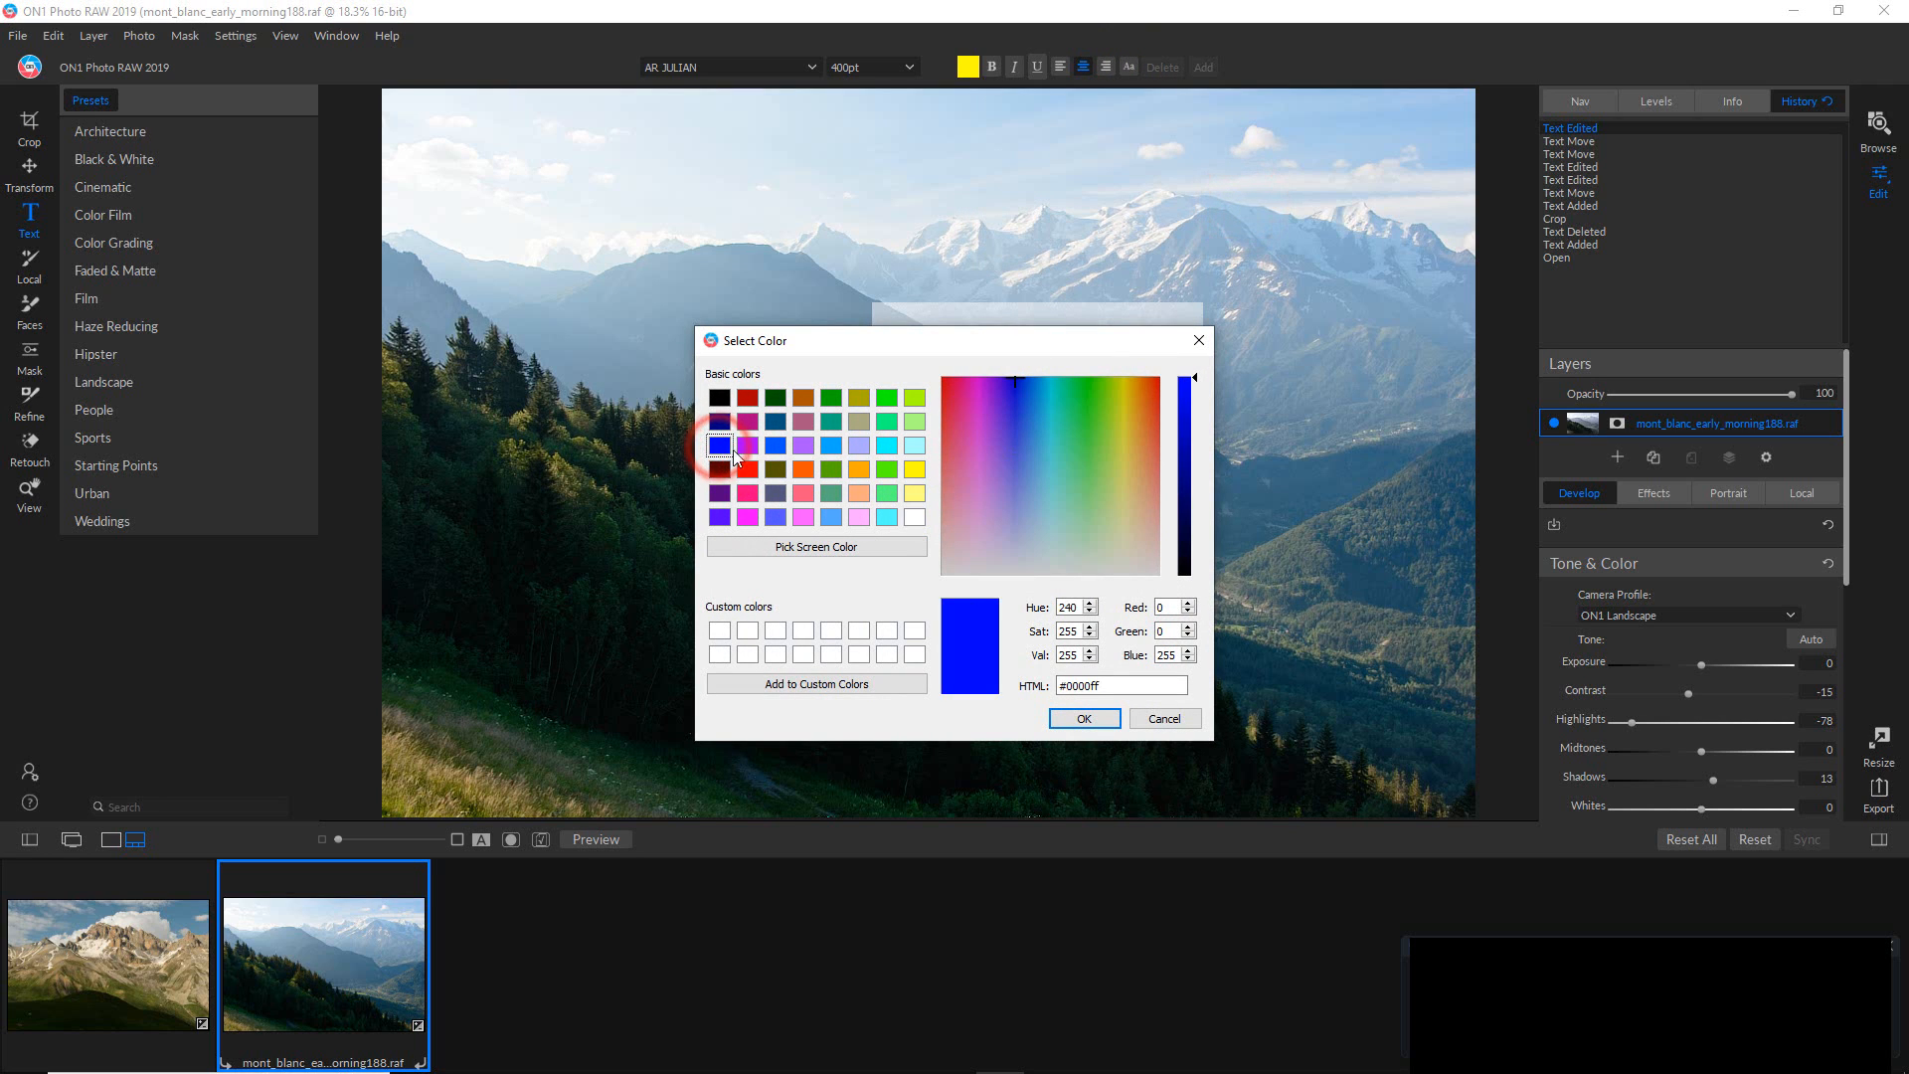
left_click(1083, 718)
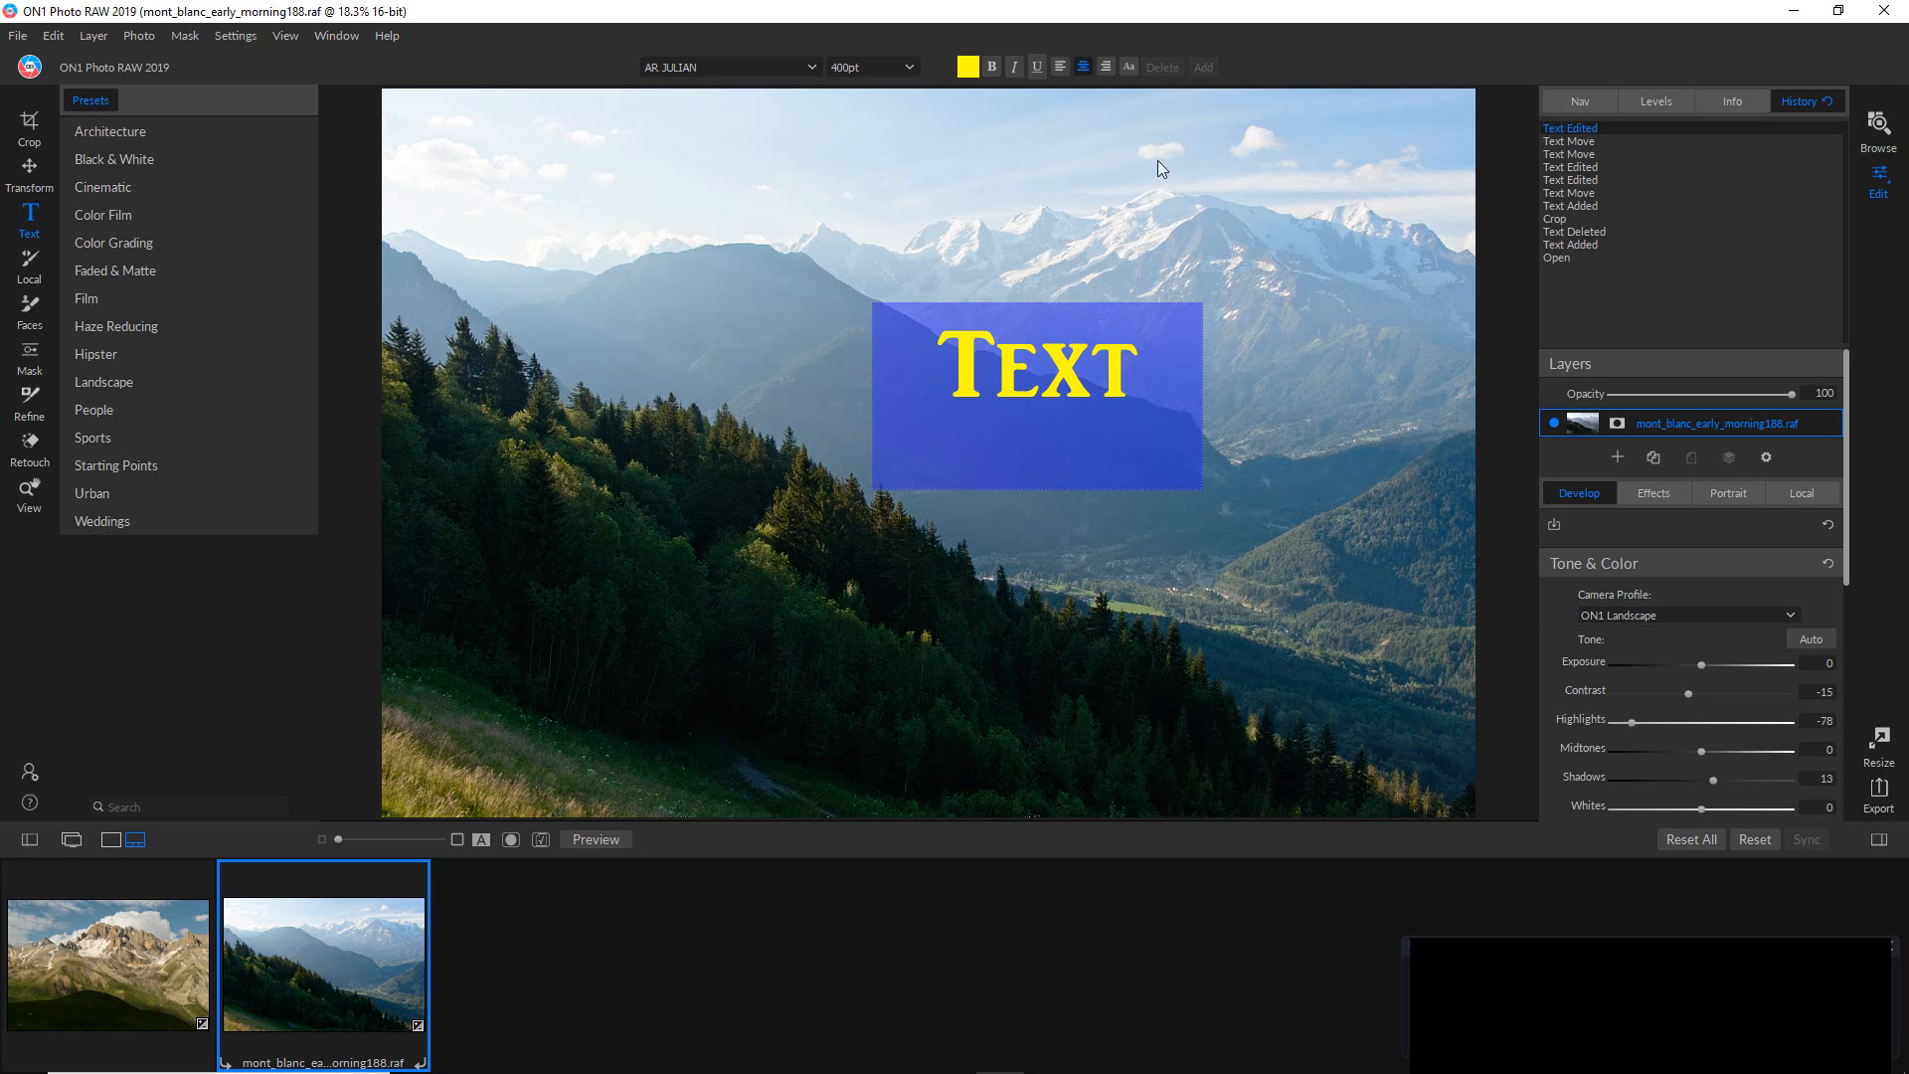
Reduce the background opacity of the text box's blue fill to 23.
left_click(1129, 66)
left_click(1250, 245)
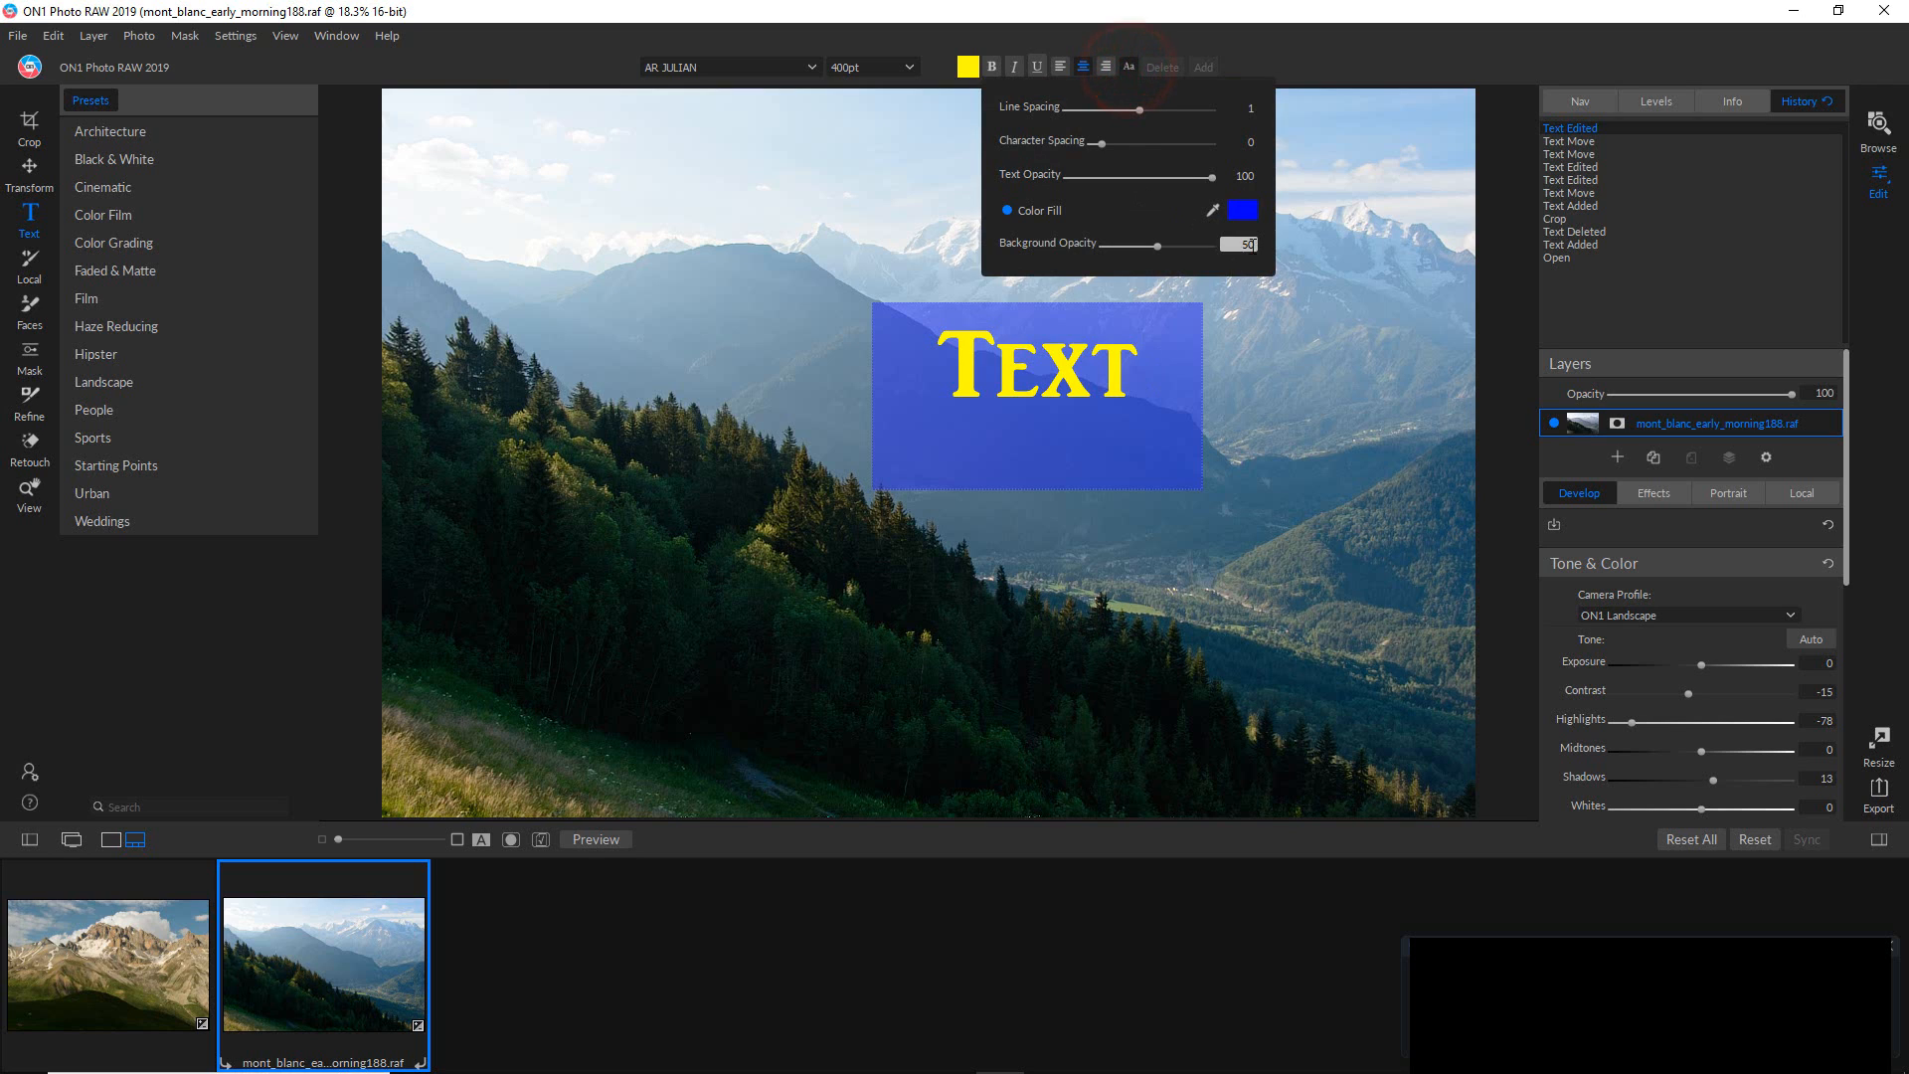
mouse_move(1155, 248)
left_mouse_down()
mouse_move(1214, 247)
mouse_move(1133, 262)
left_mouse_up()
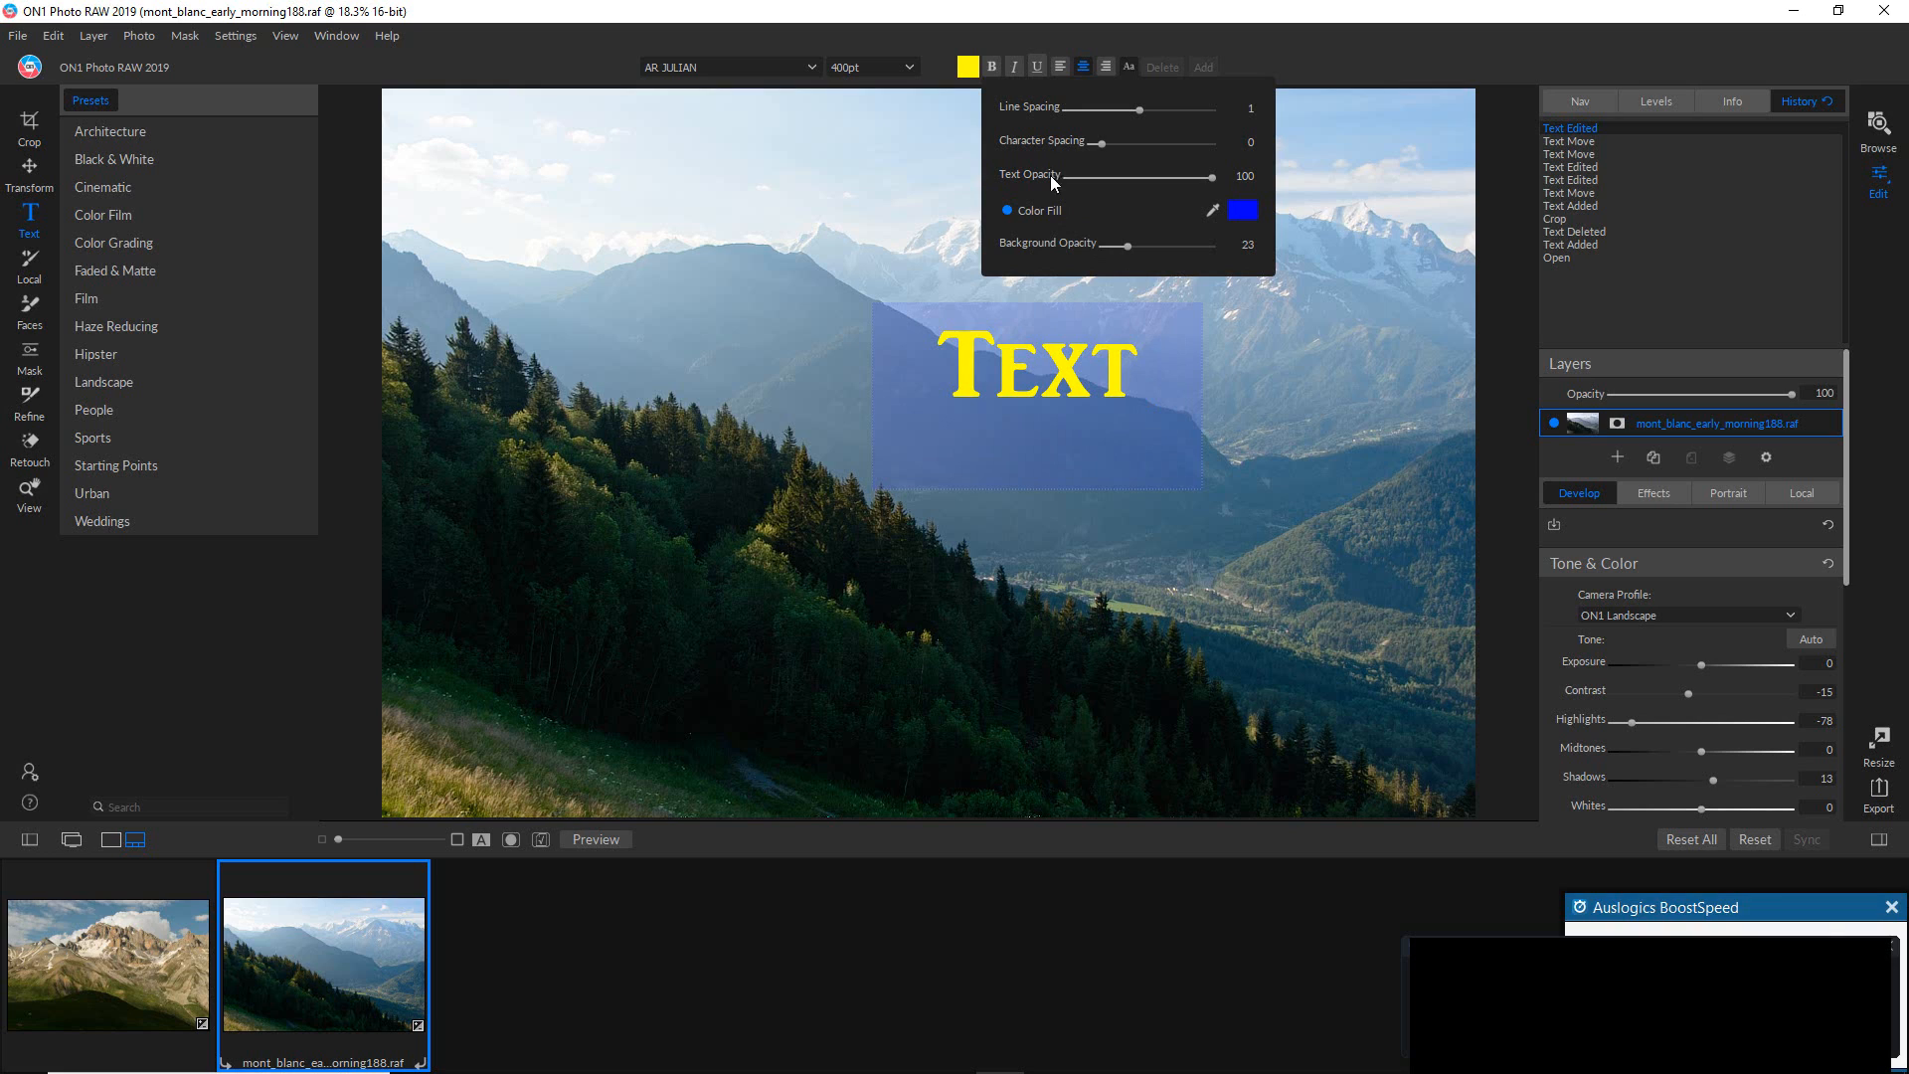
Set the character spacing of the word "Text" to 83.
left_click(1140, 107)
left_click_drag(1122, 141, 1132, 142)
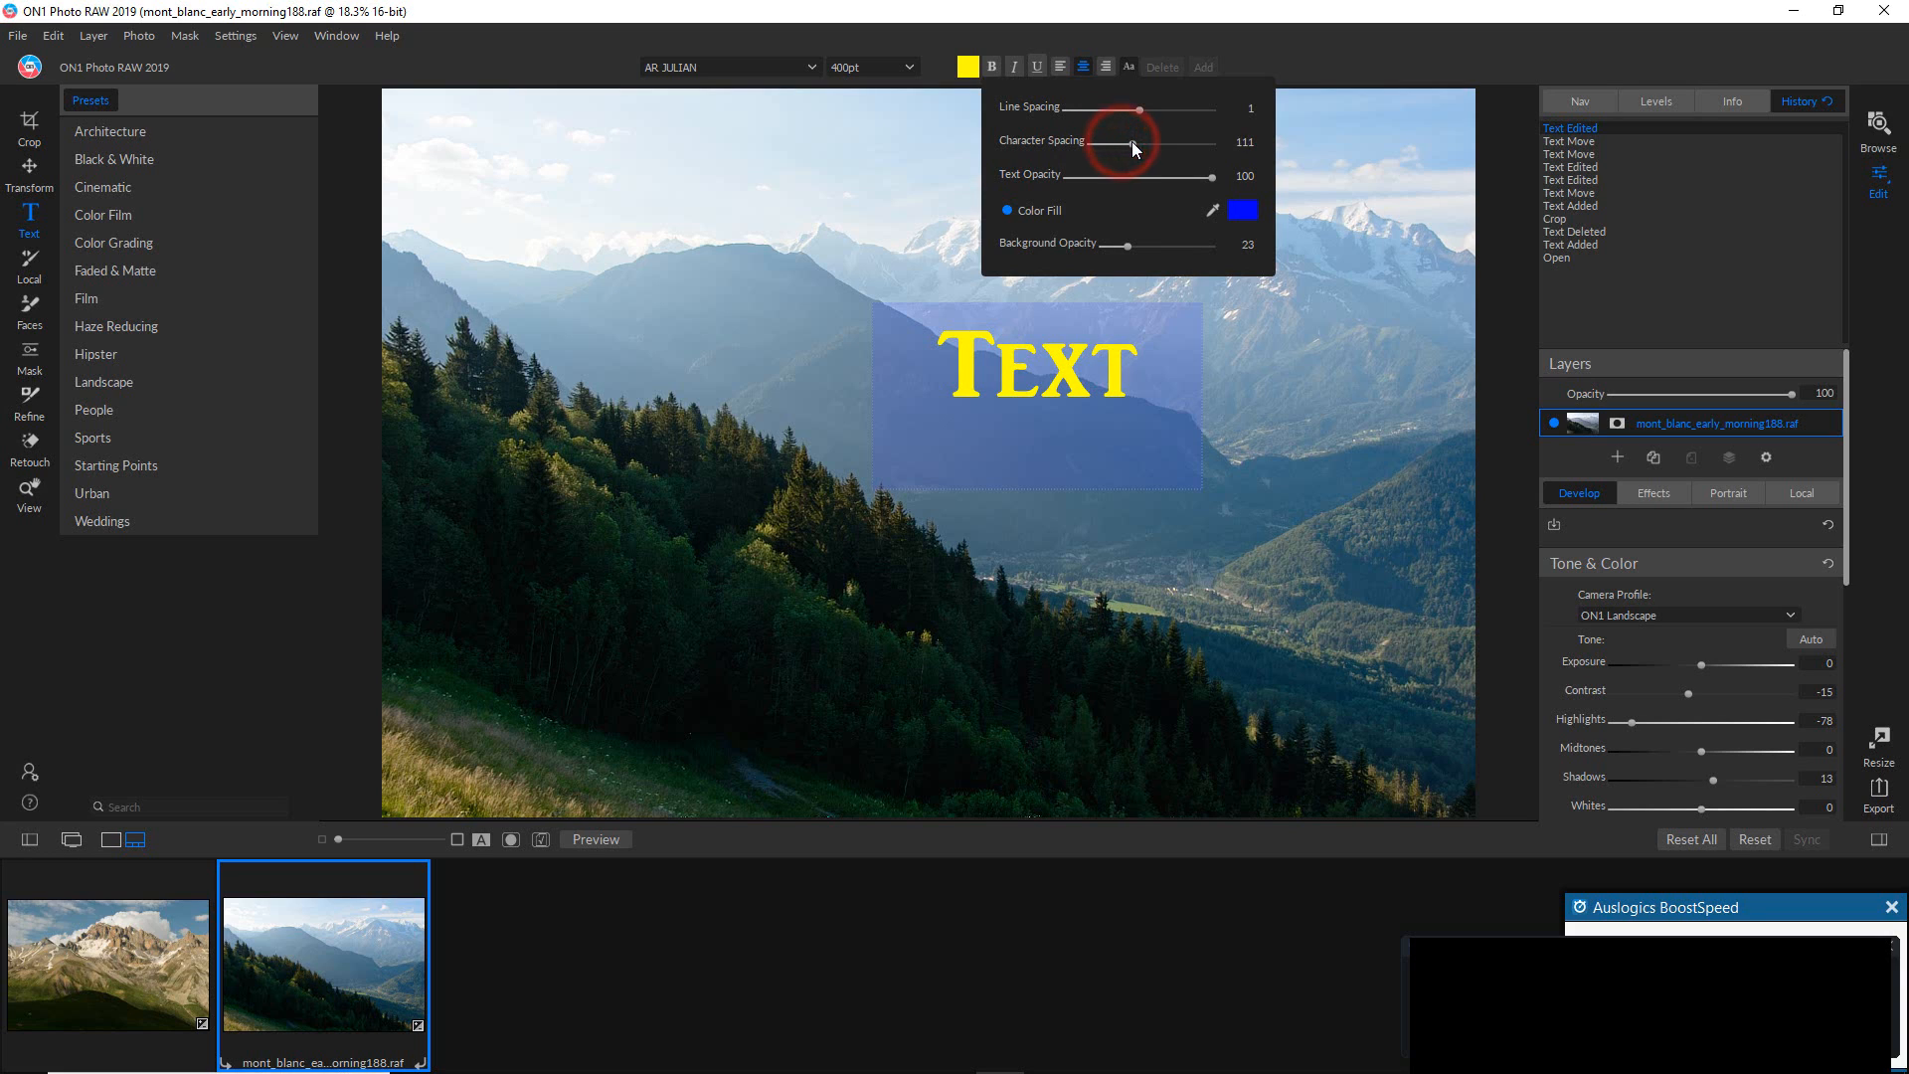
double_click(1088, 364)
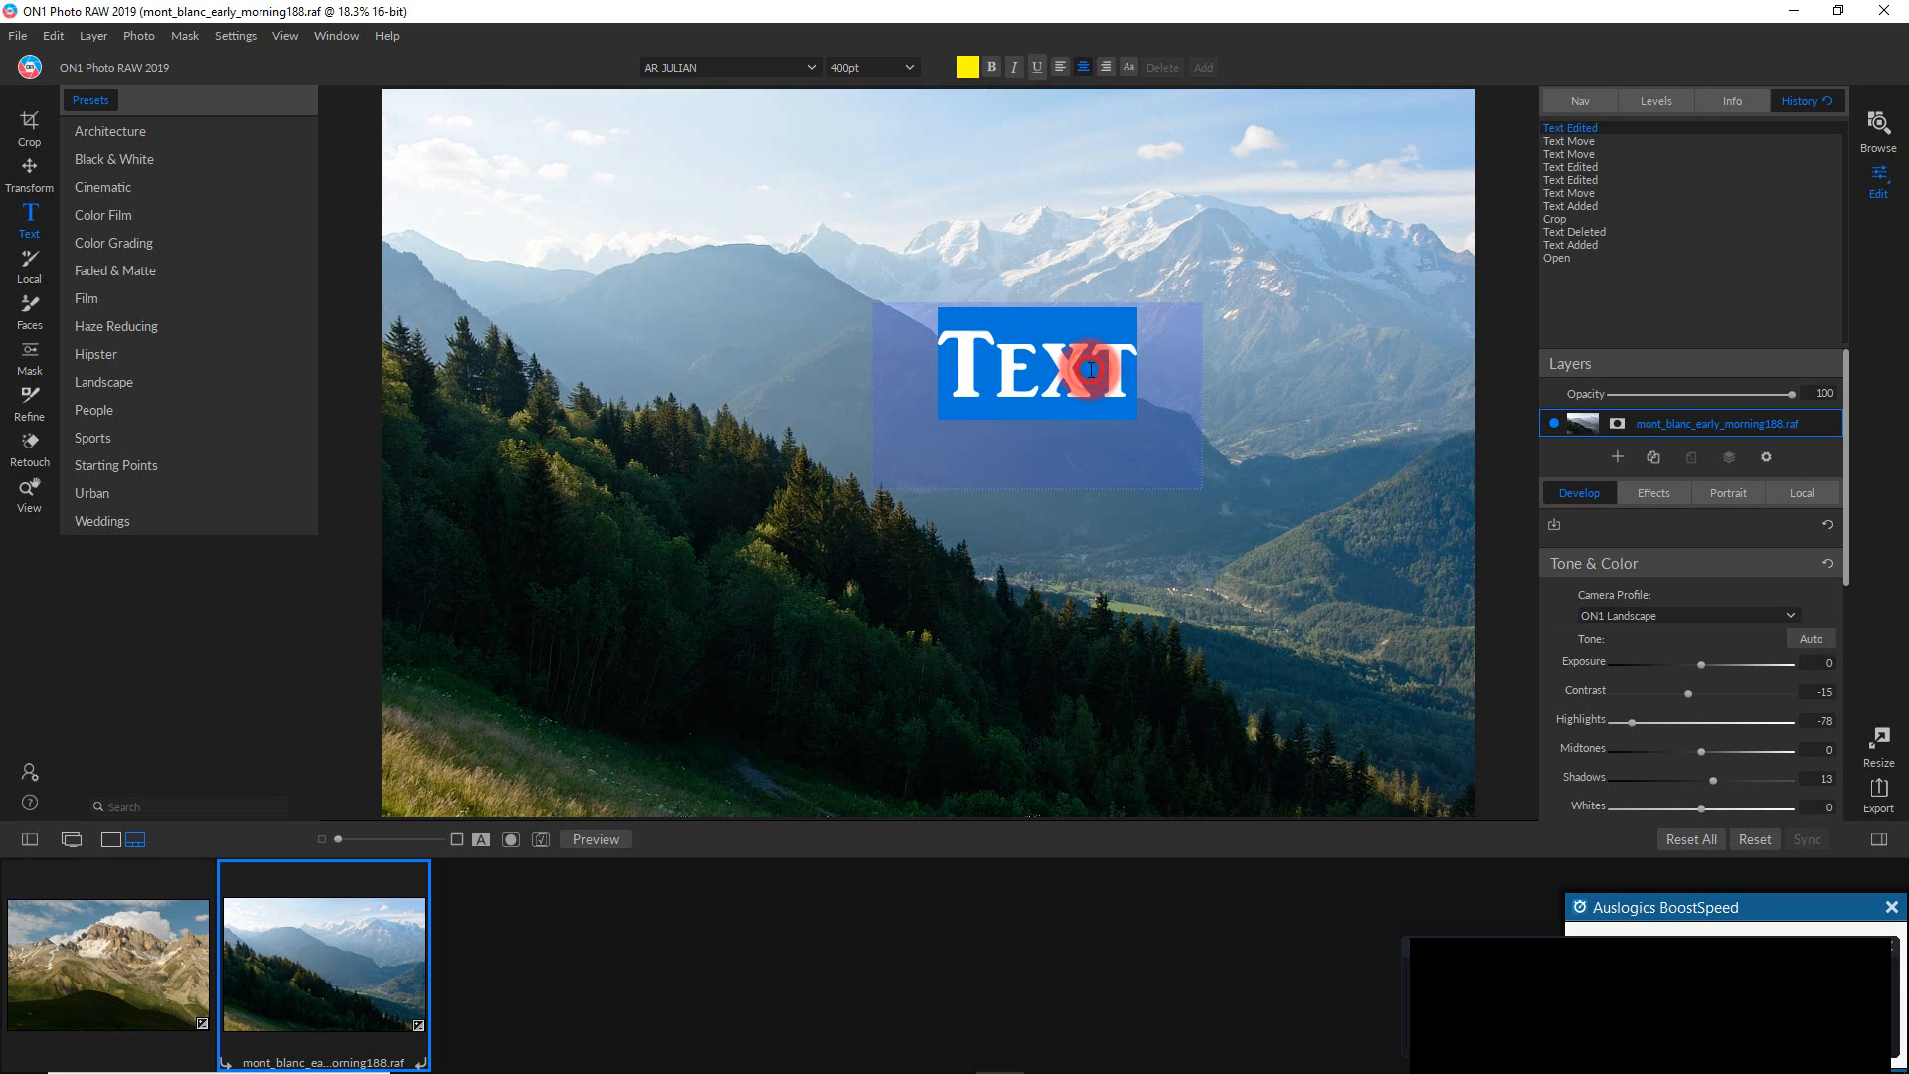
left_click(1130, 66)
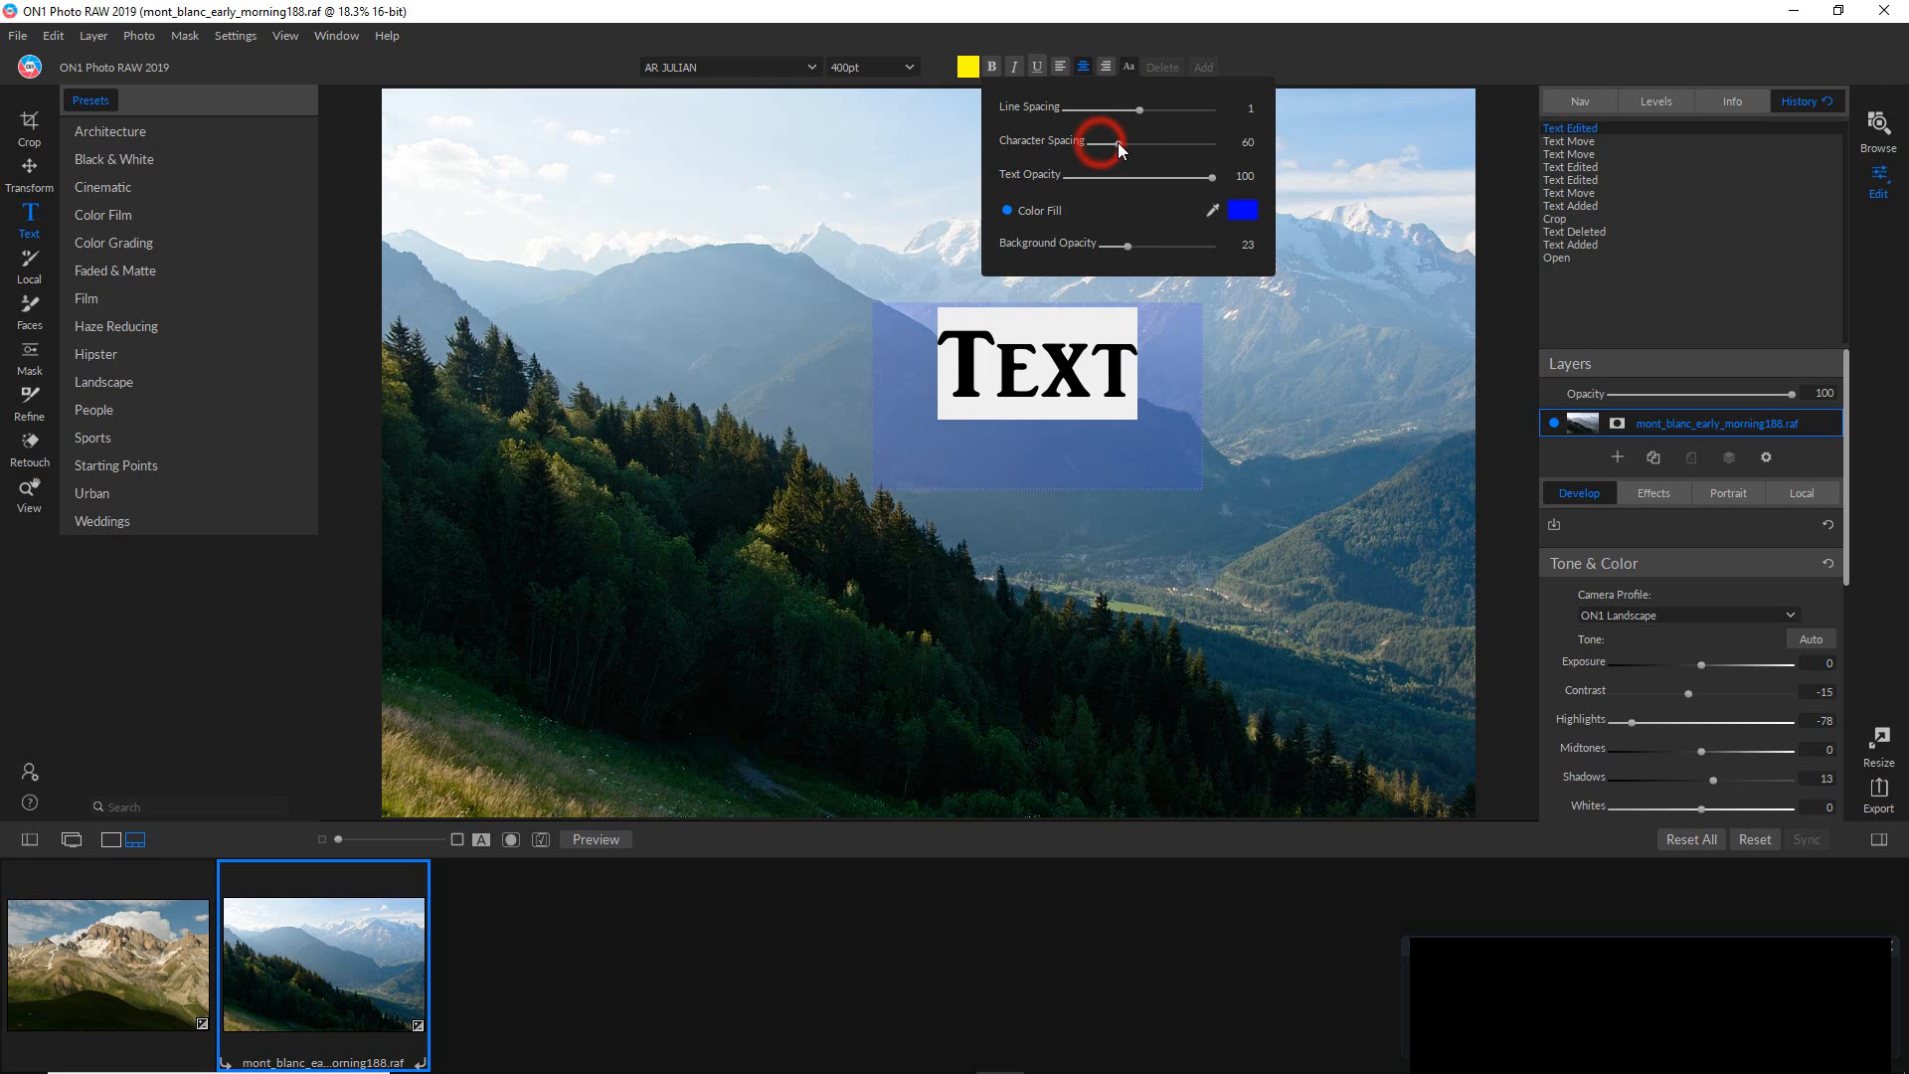
left_click_drag(1123, 141, 1124, 142)
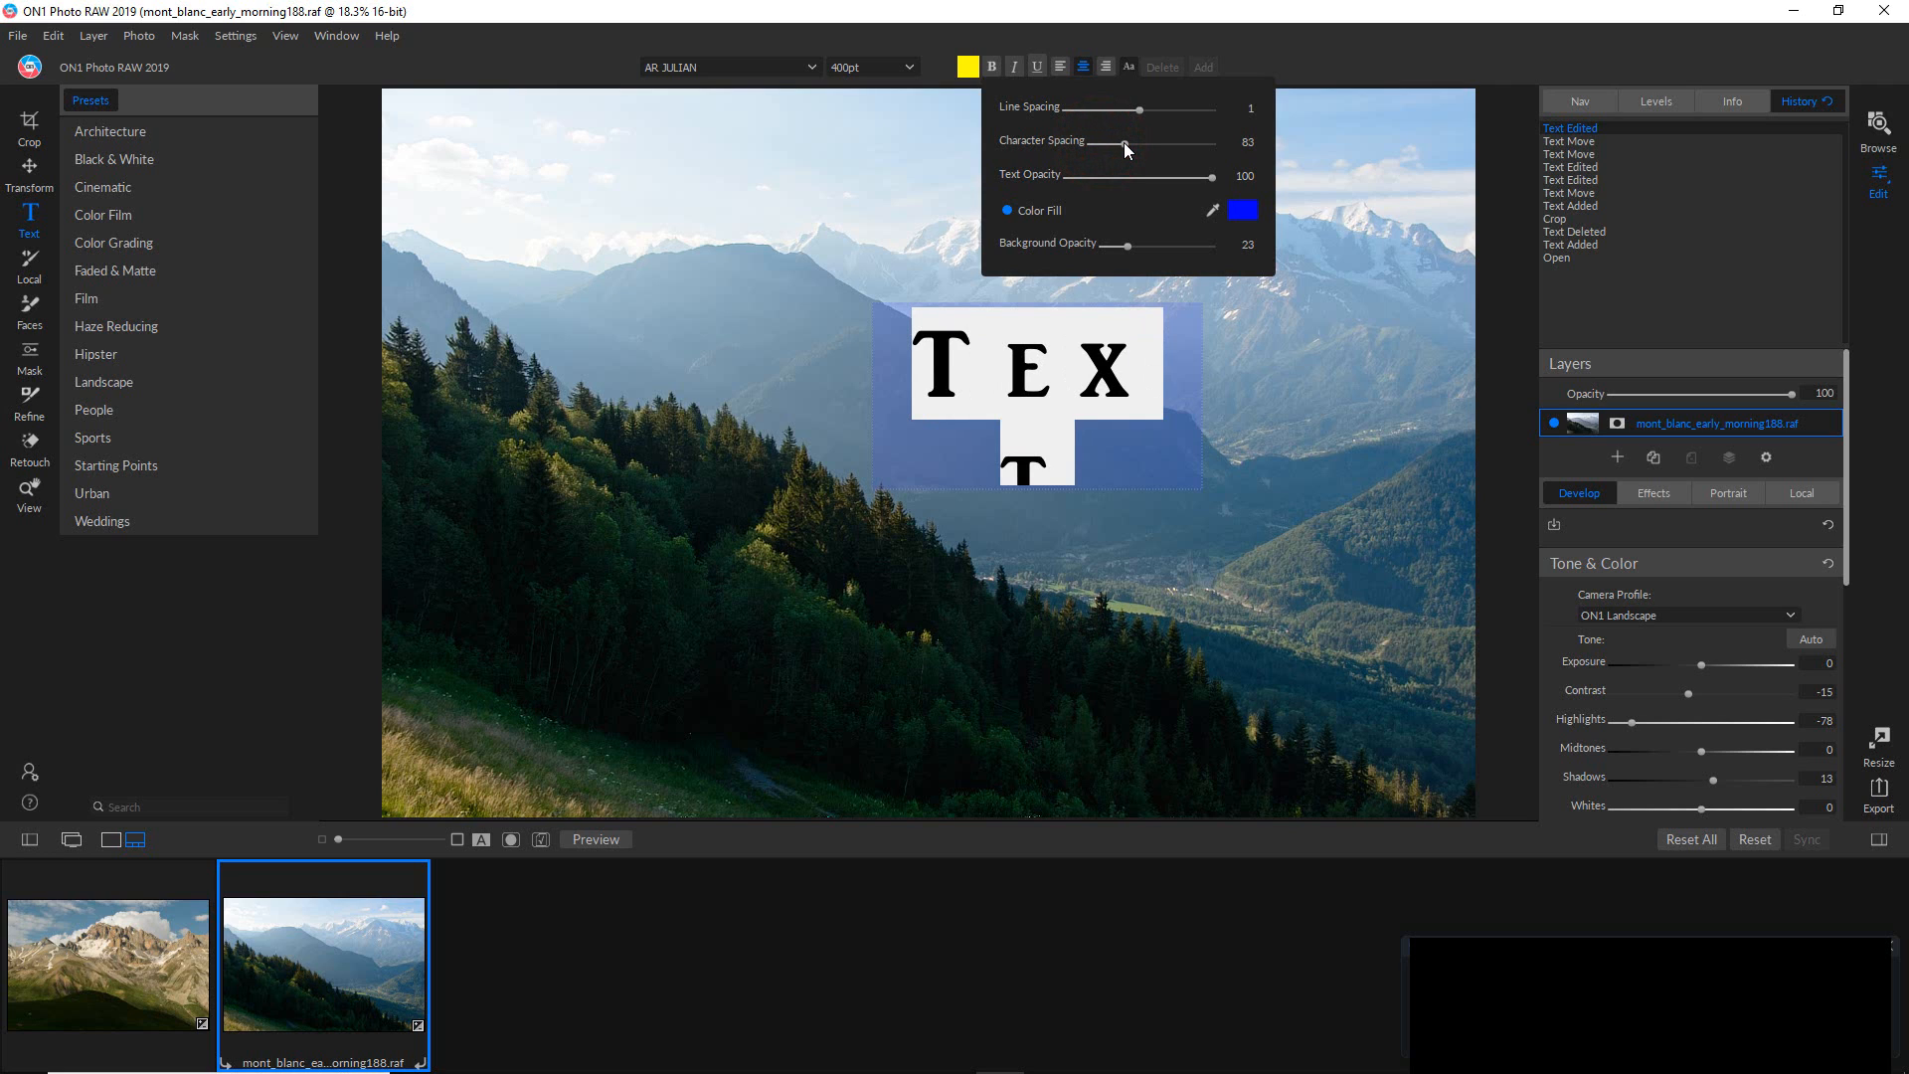
left_click(1233, 483)
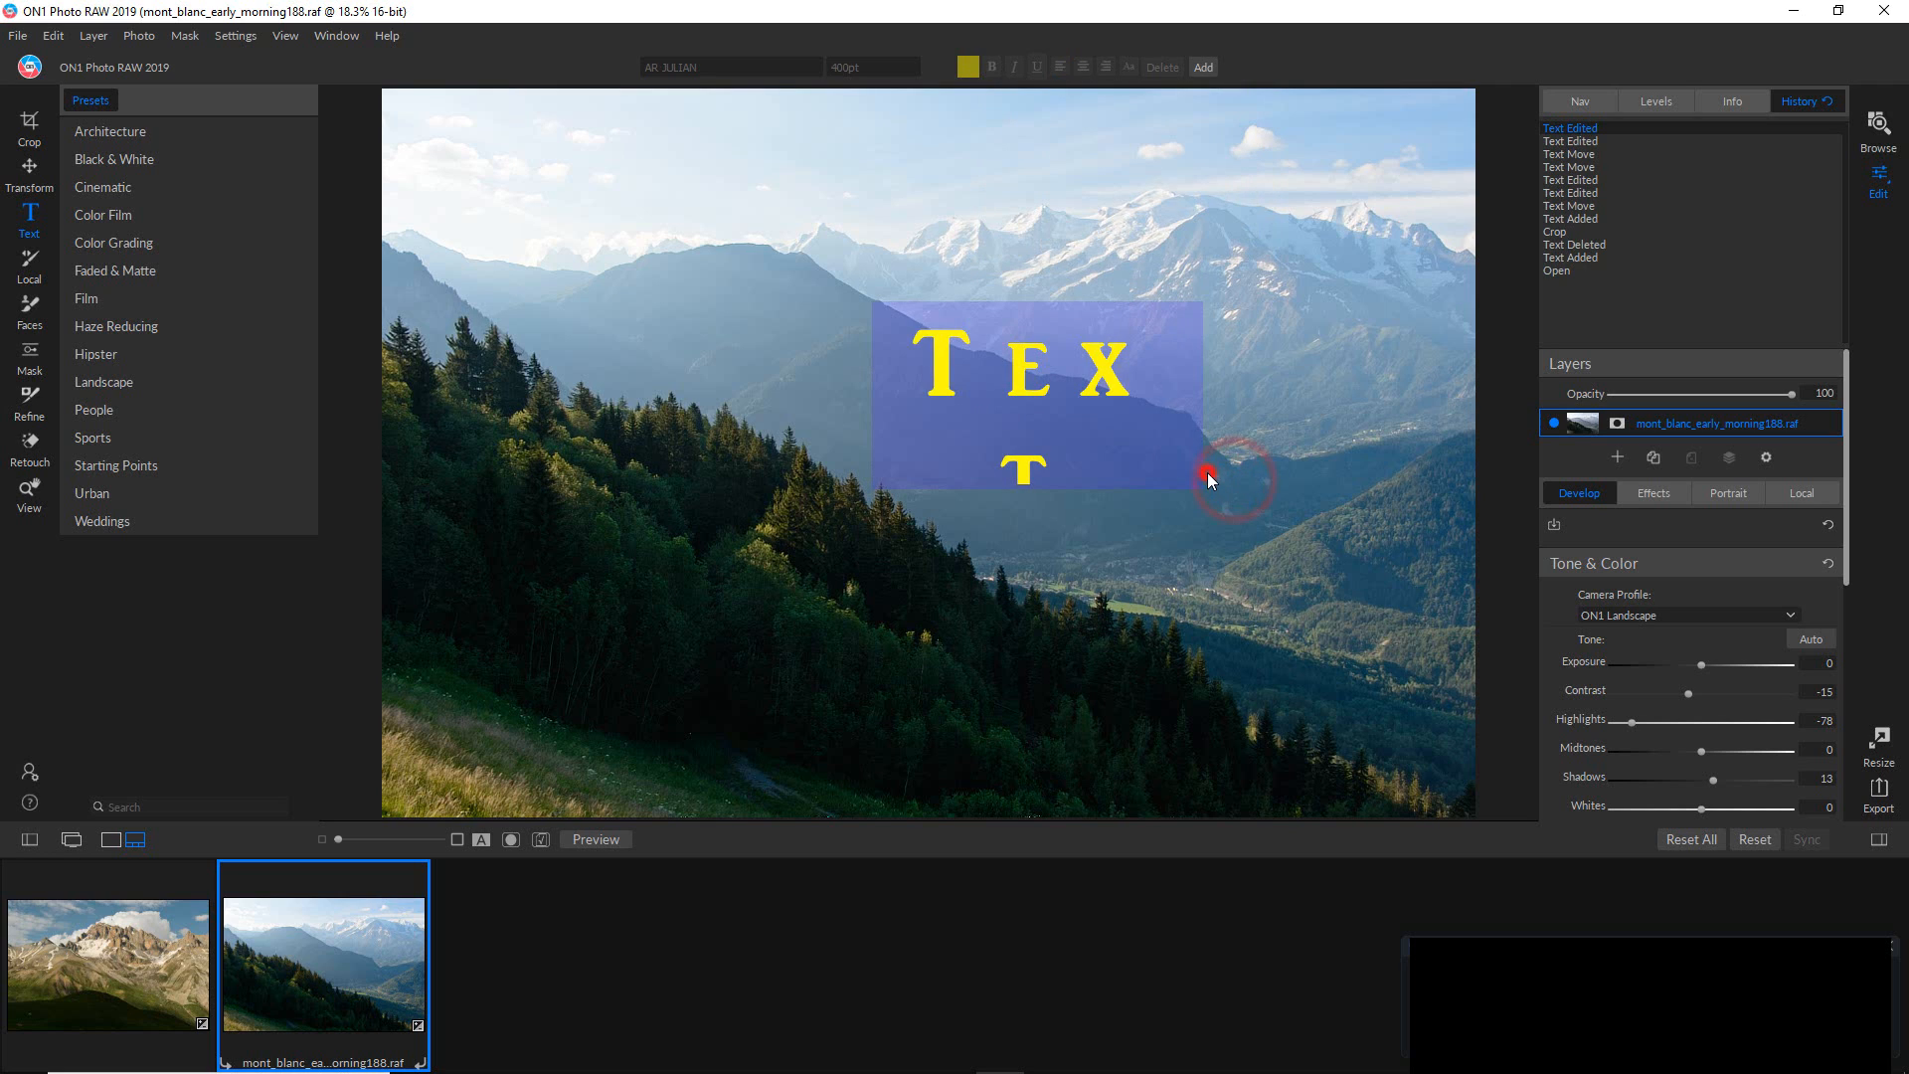
Insert "My" before the word "Text" and enlarge the text box to fit both words.
left_click(1187, 477)
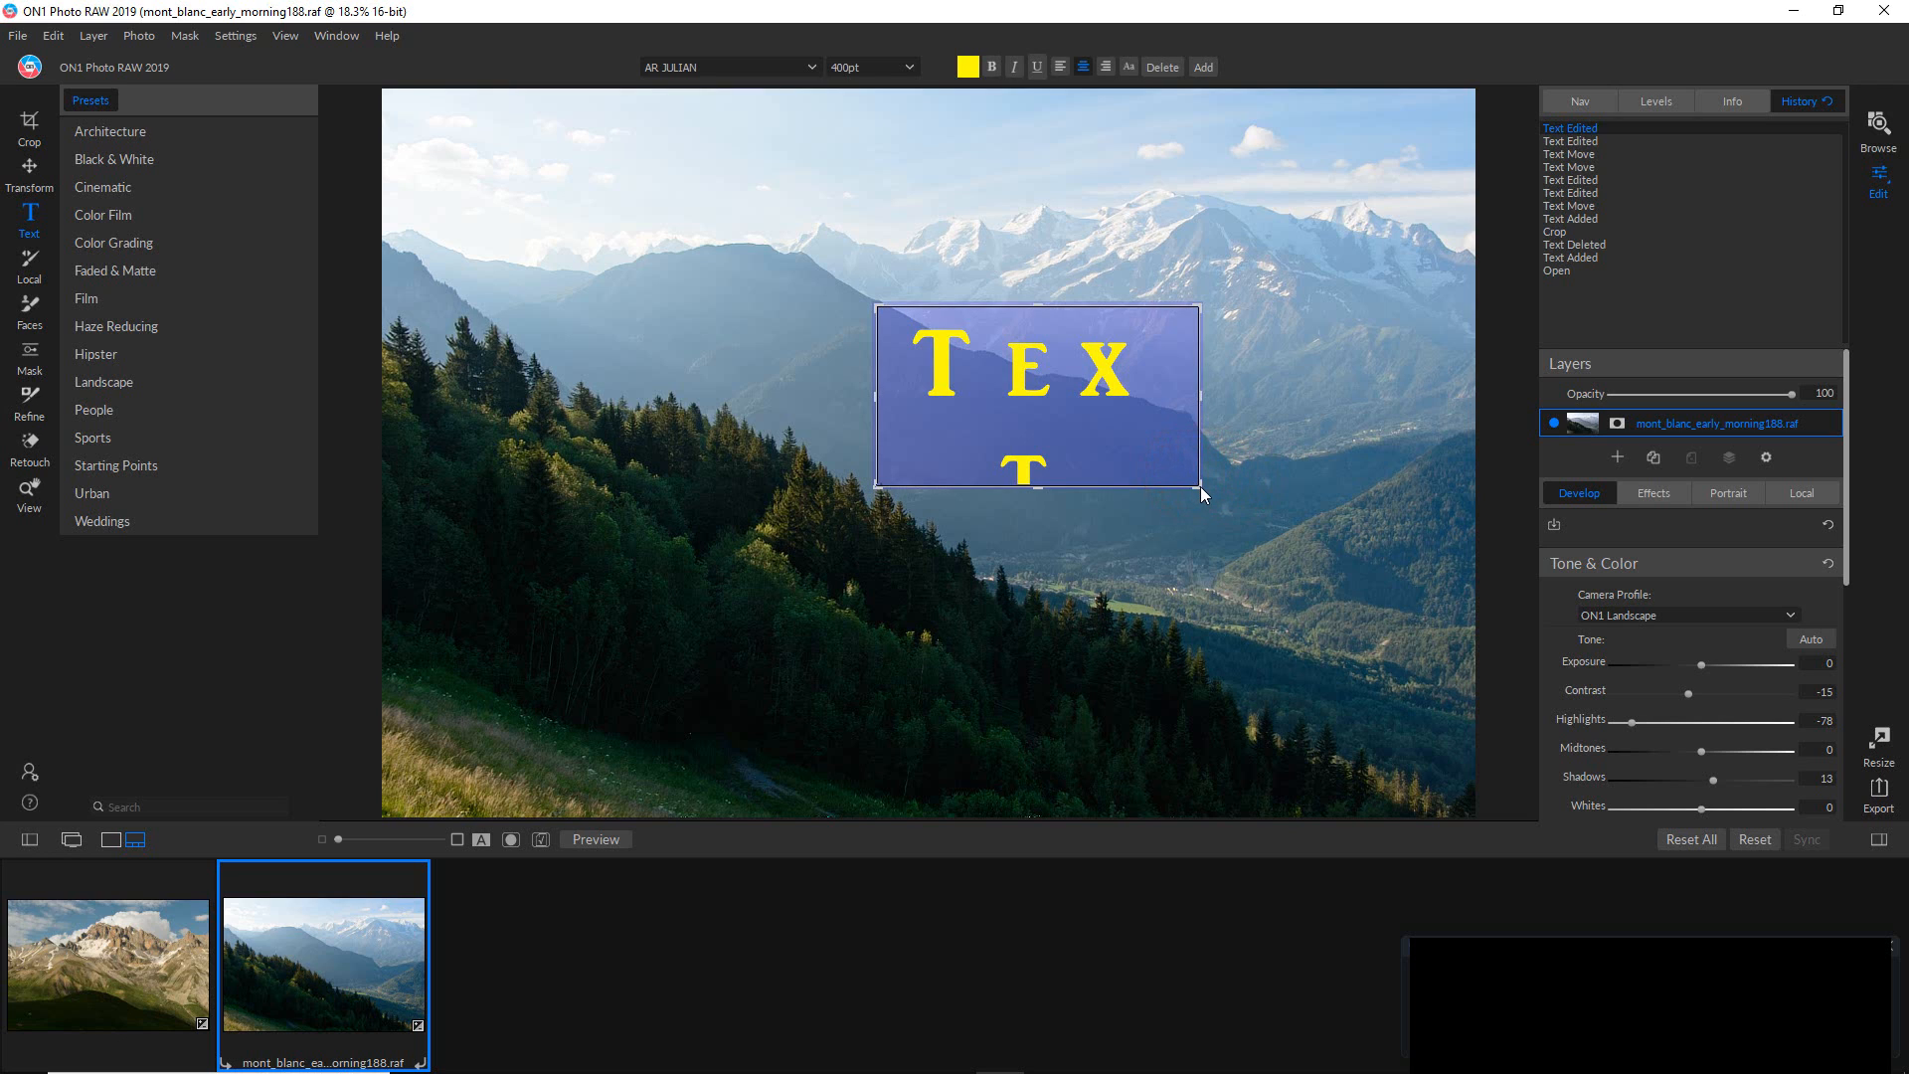
left_click_drag(1200, 486, 1276, 510)
left_click(927, 364)
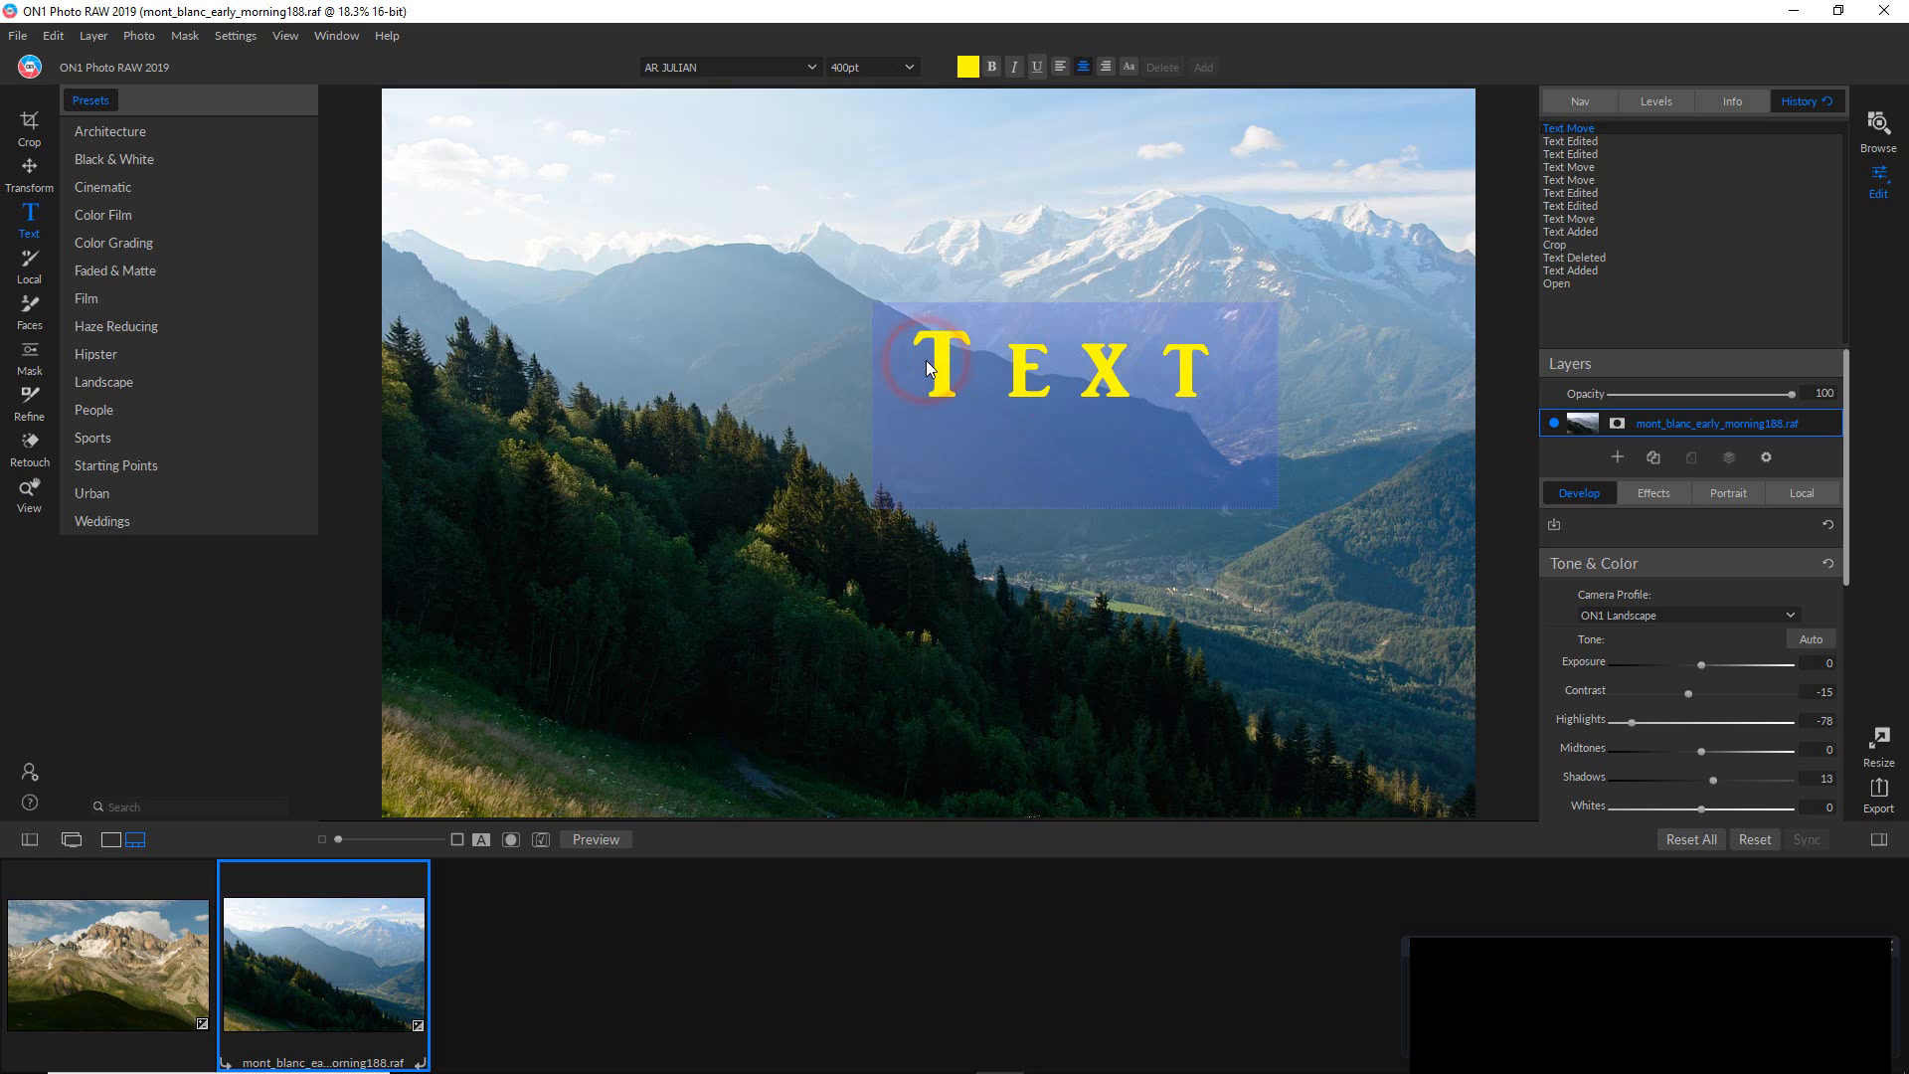
type("My")
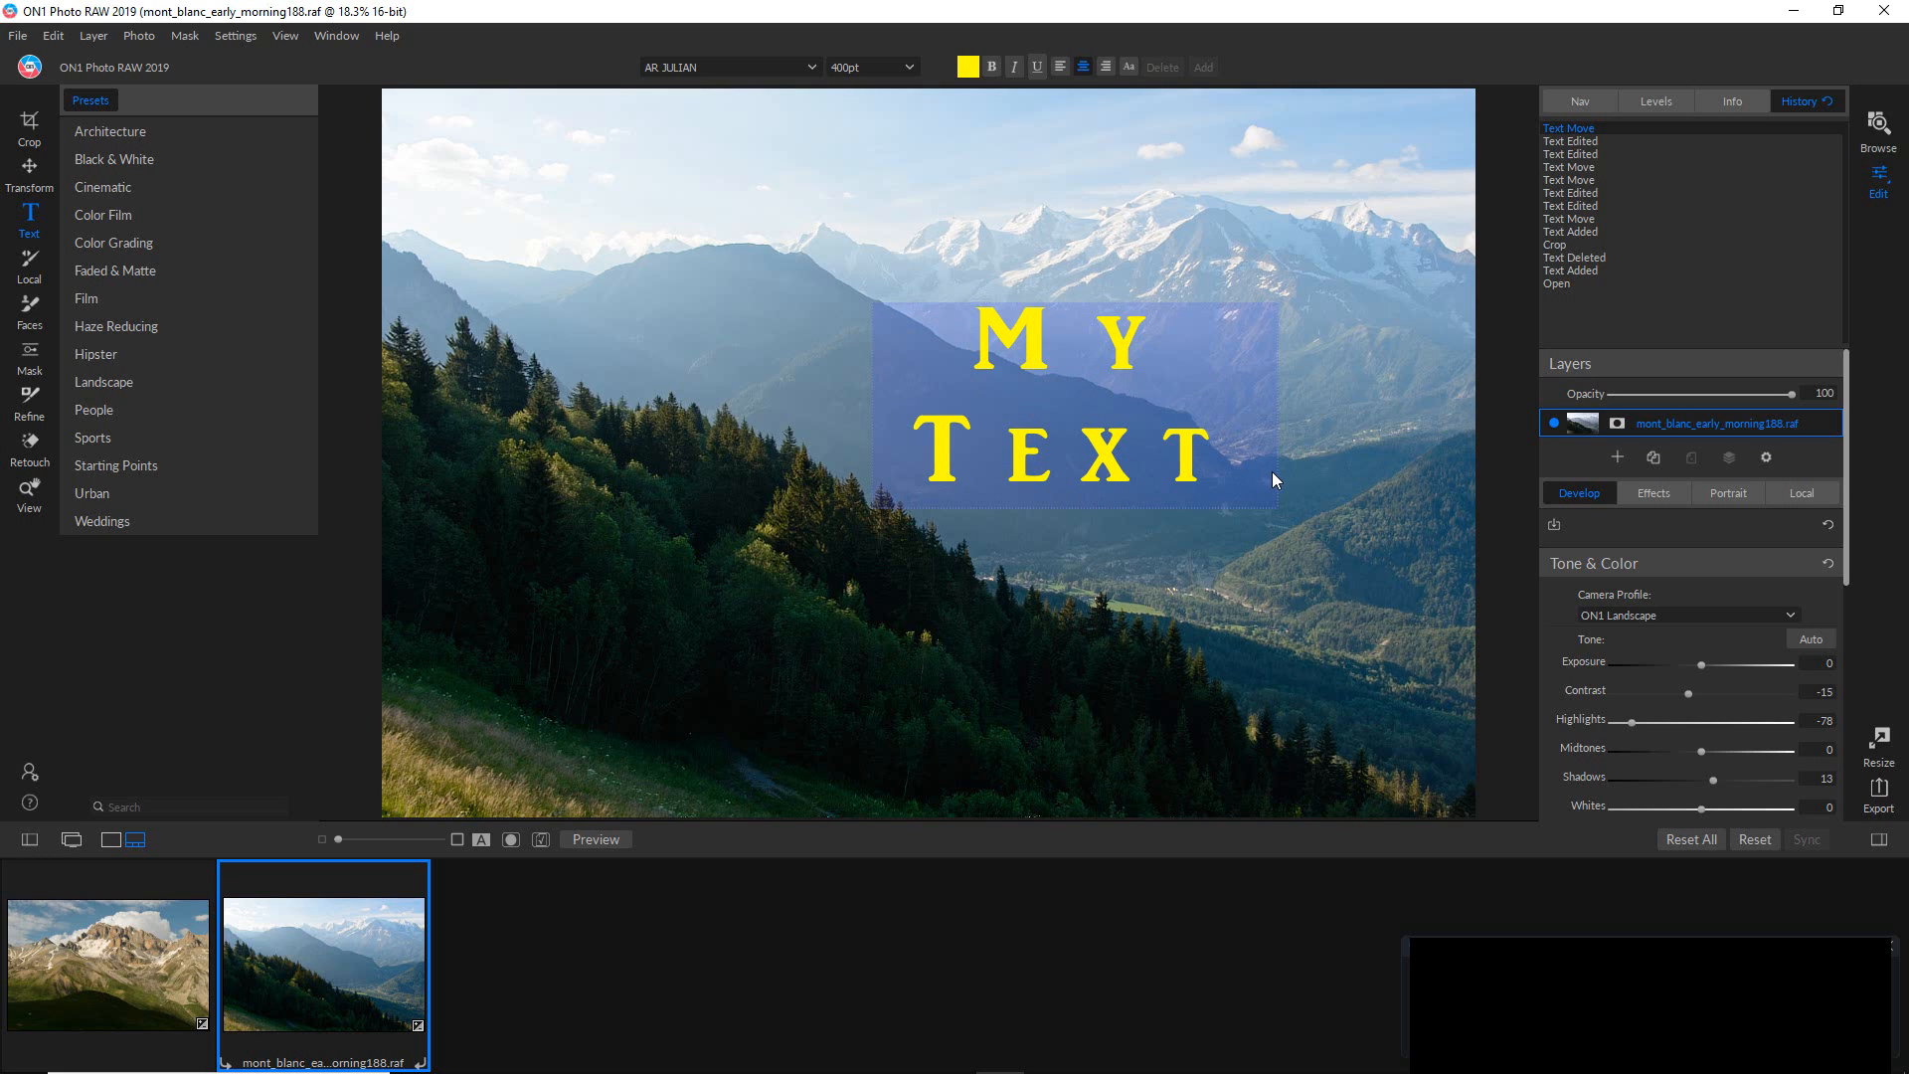
left_click(1268, 498)
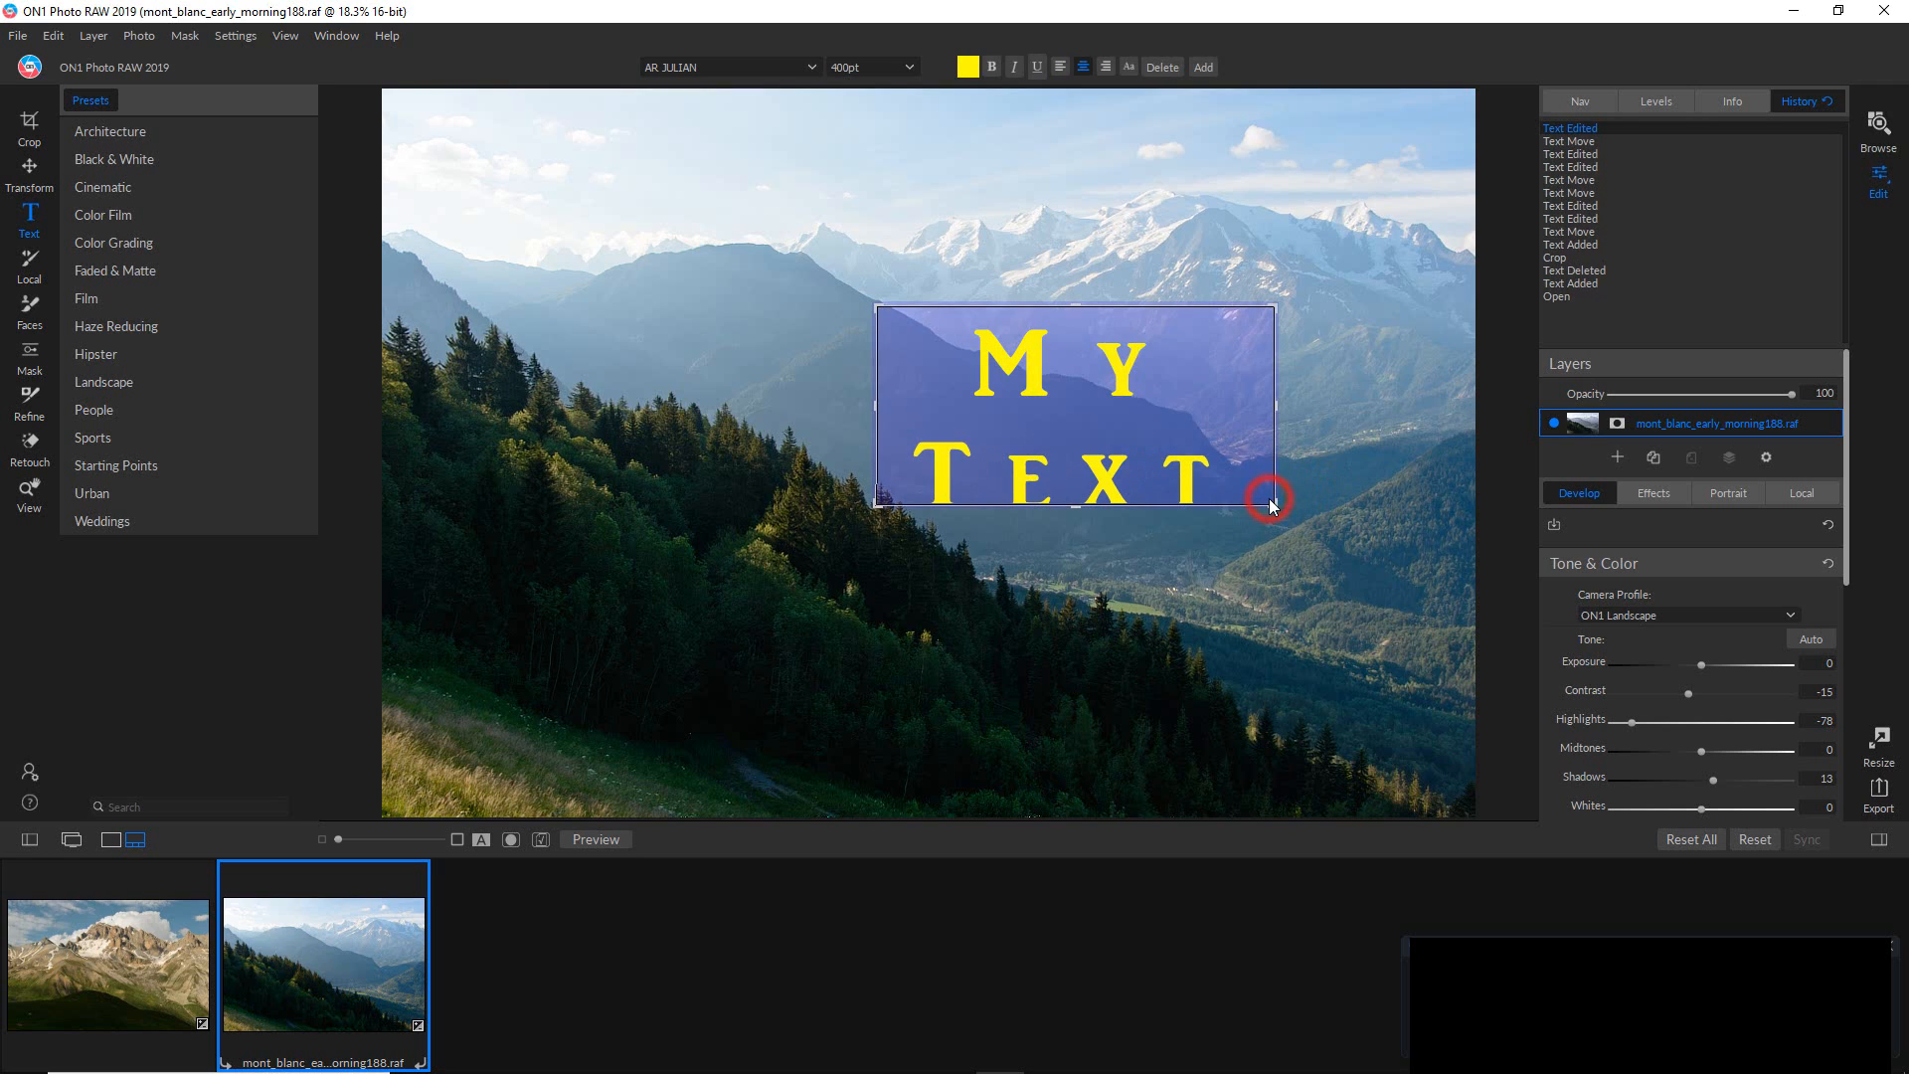
left_click_drag(1273, 504, 1339, 696)
Set the line spacing of all the text in the "My Text" box to 3.75.
double_click(1222, 491)
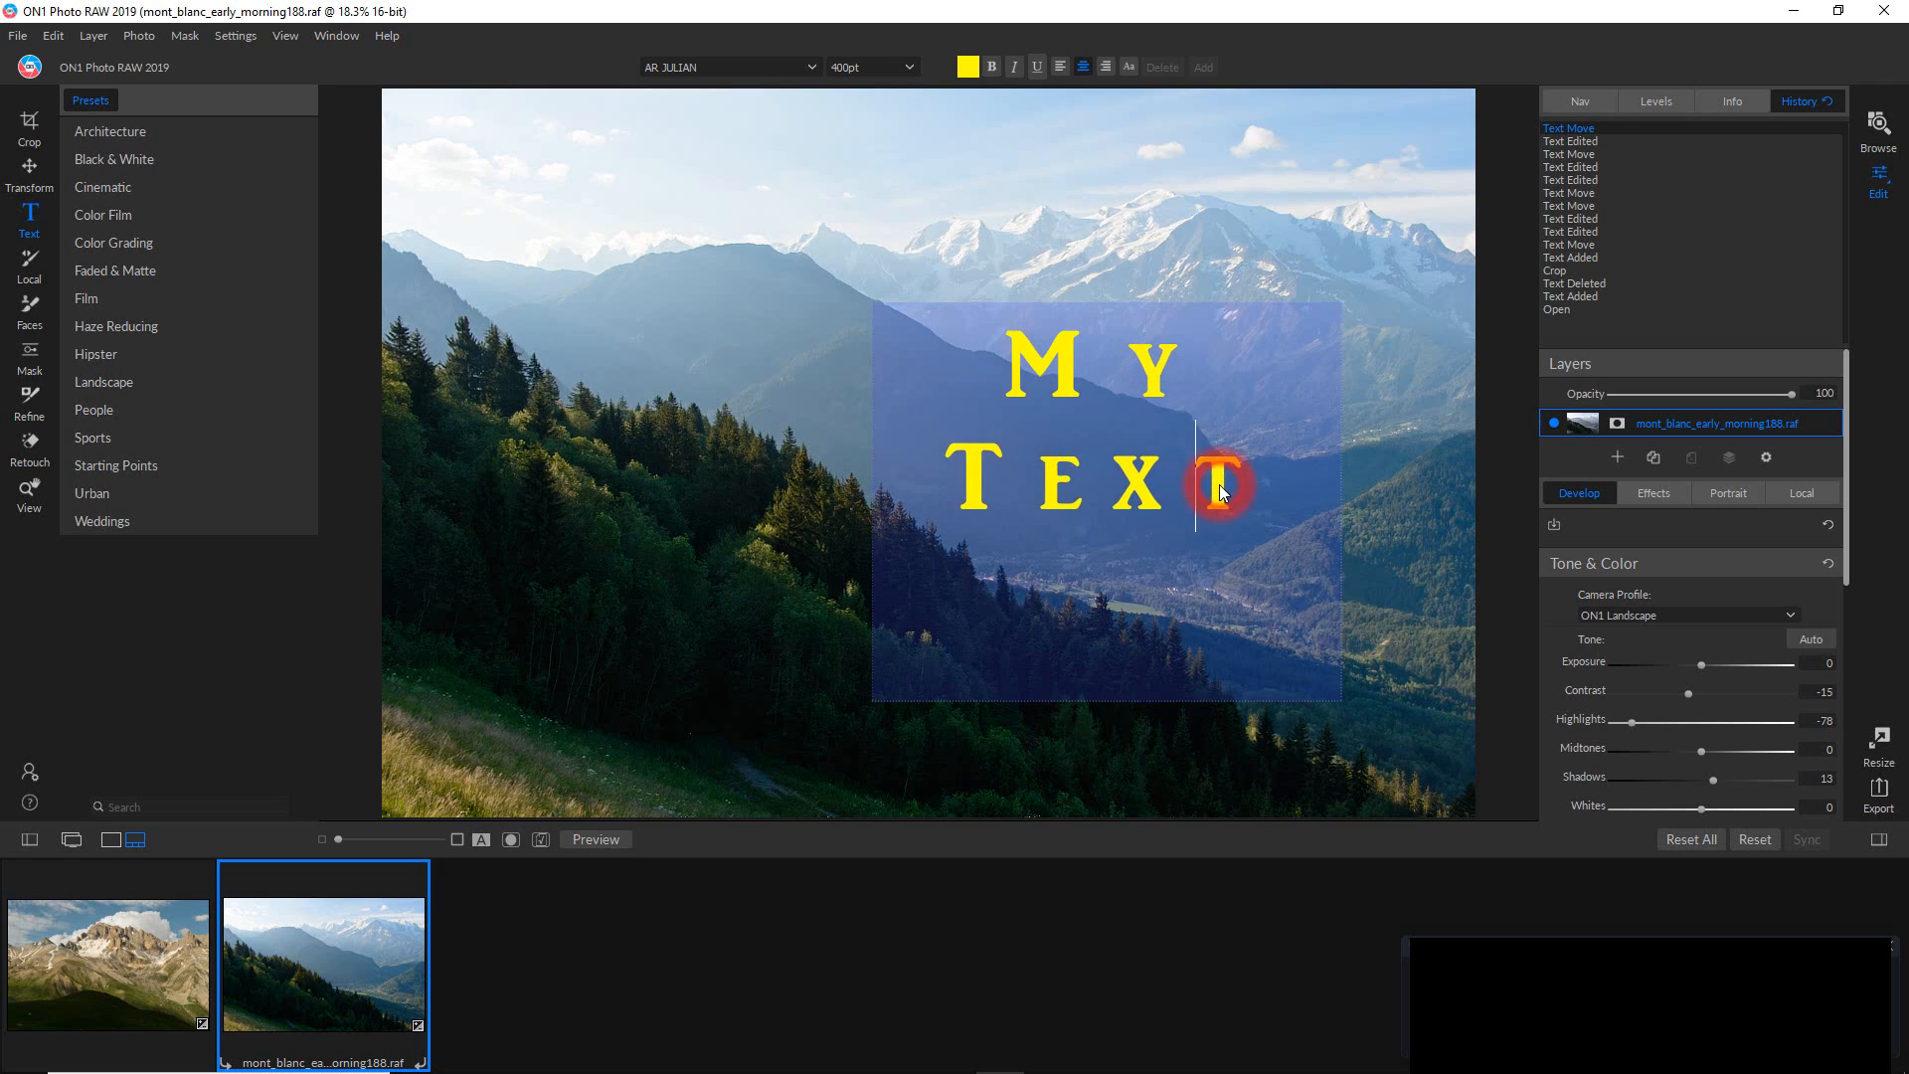
key("ctrl+a")
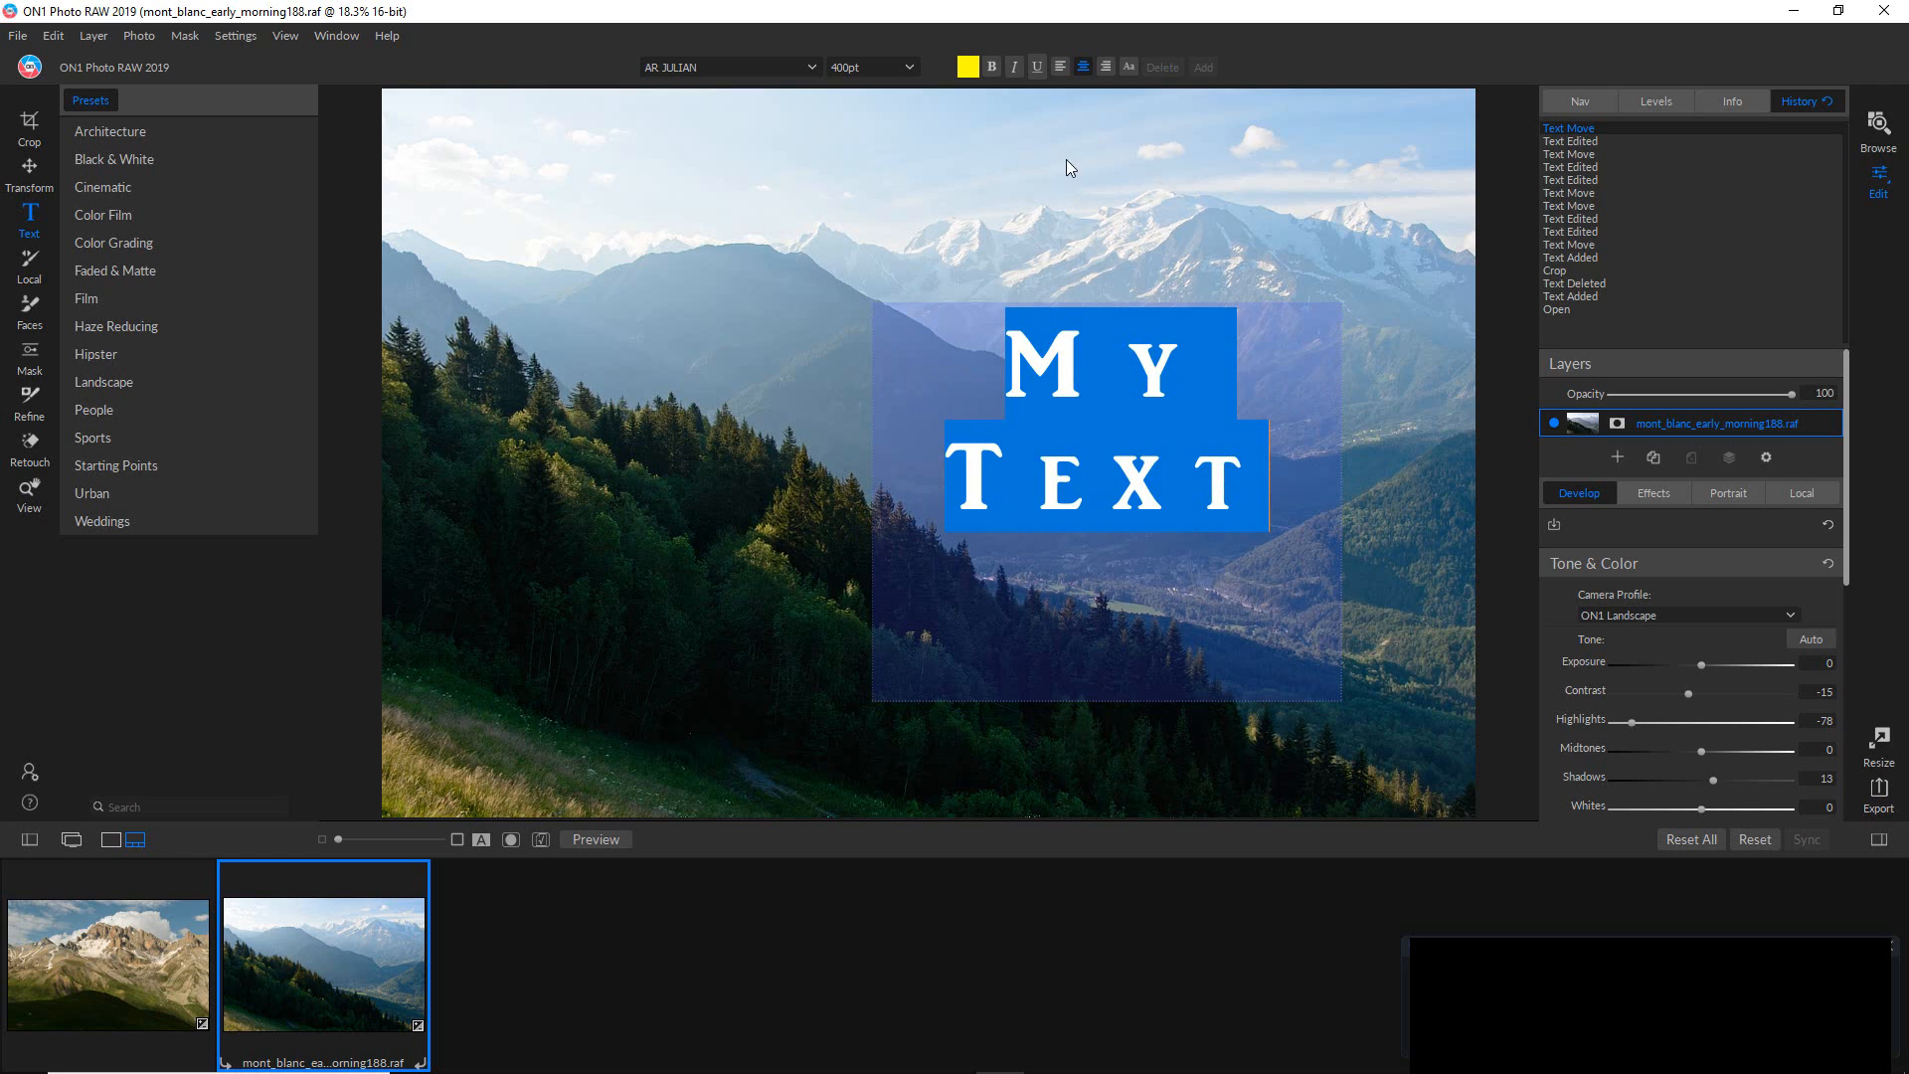
left_click(1123, 66)
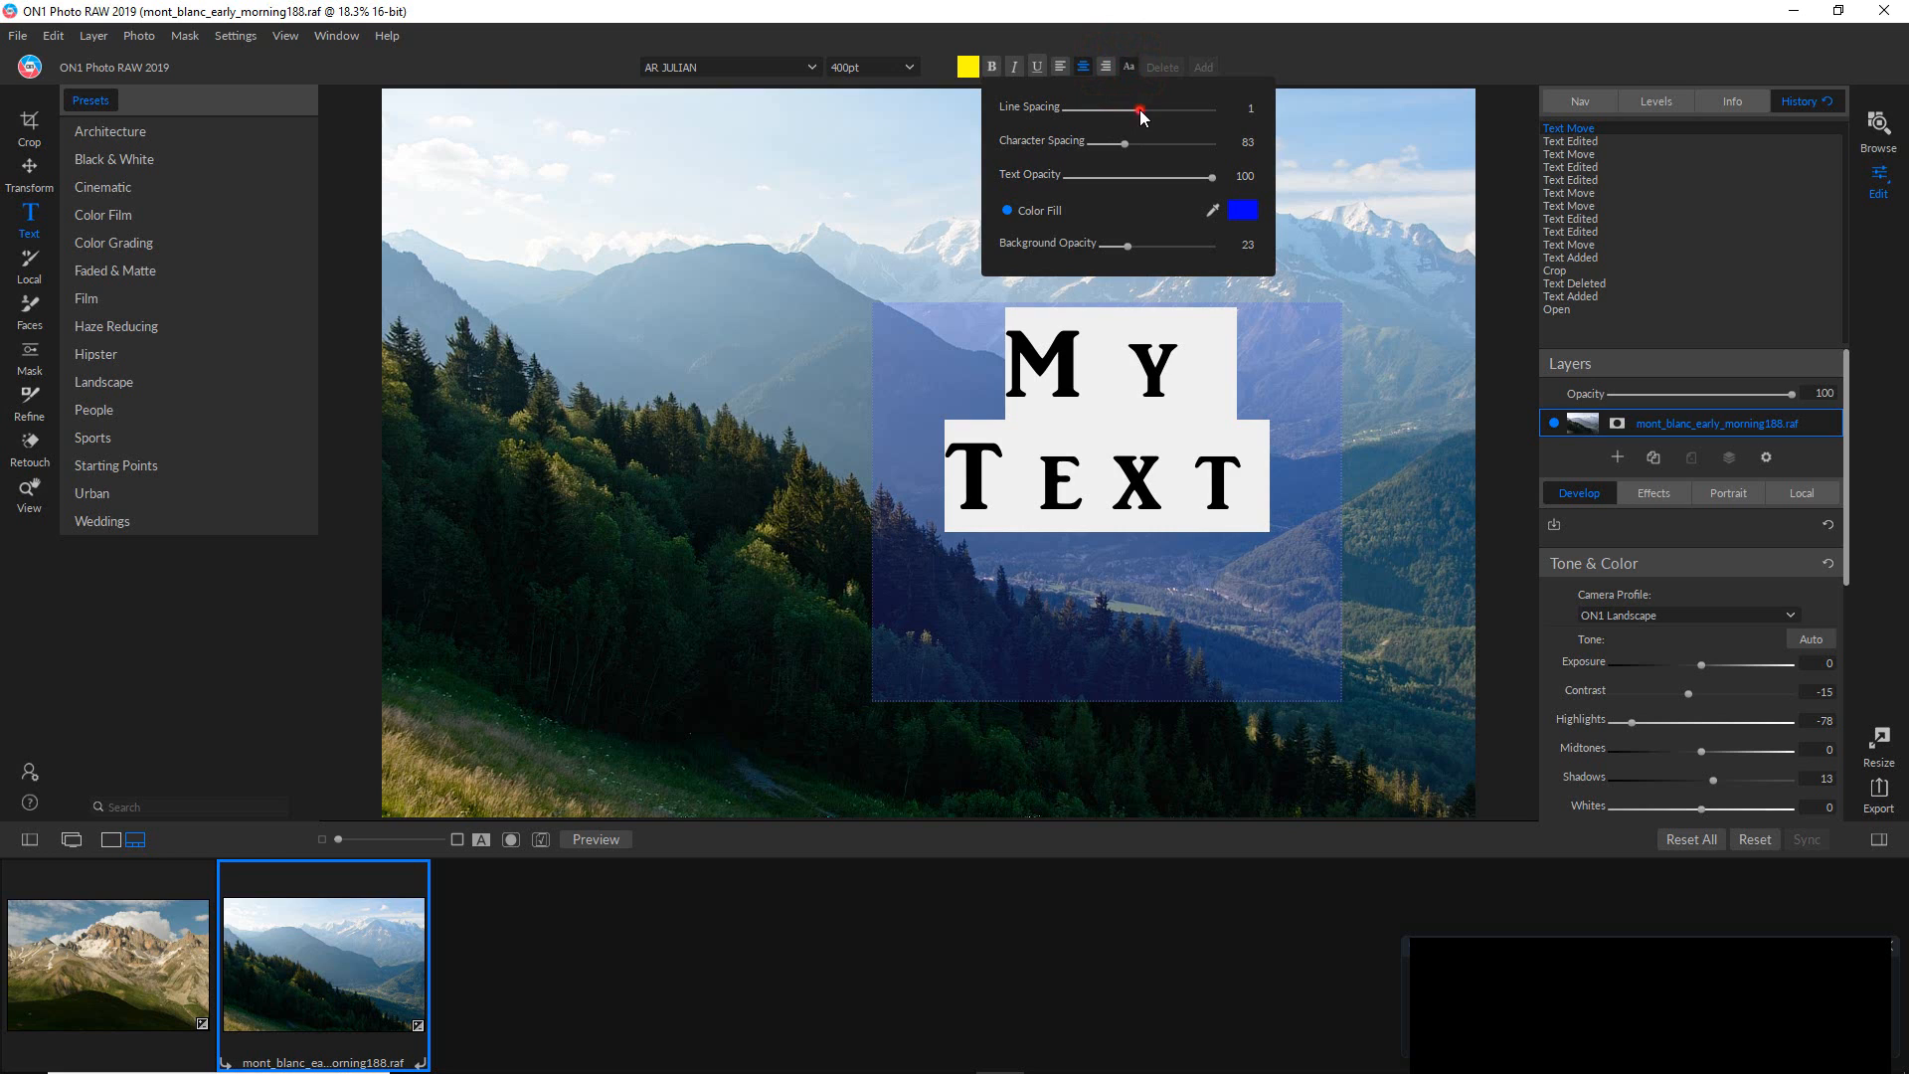
left_click_drag(1139, 109, 1161, 110)
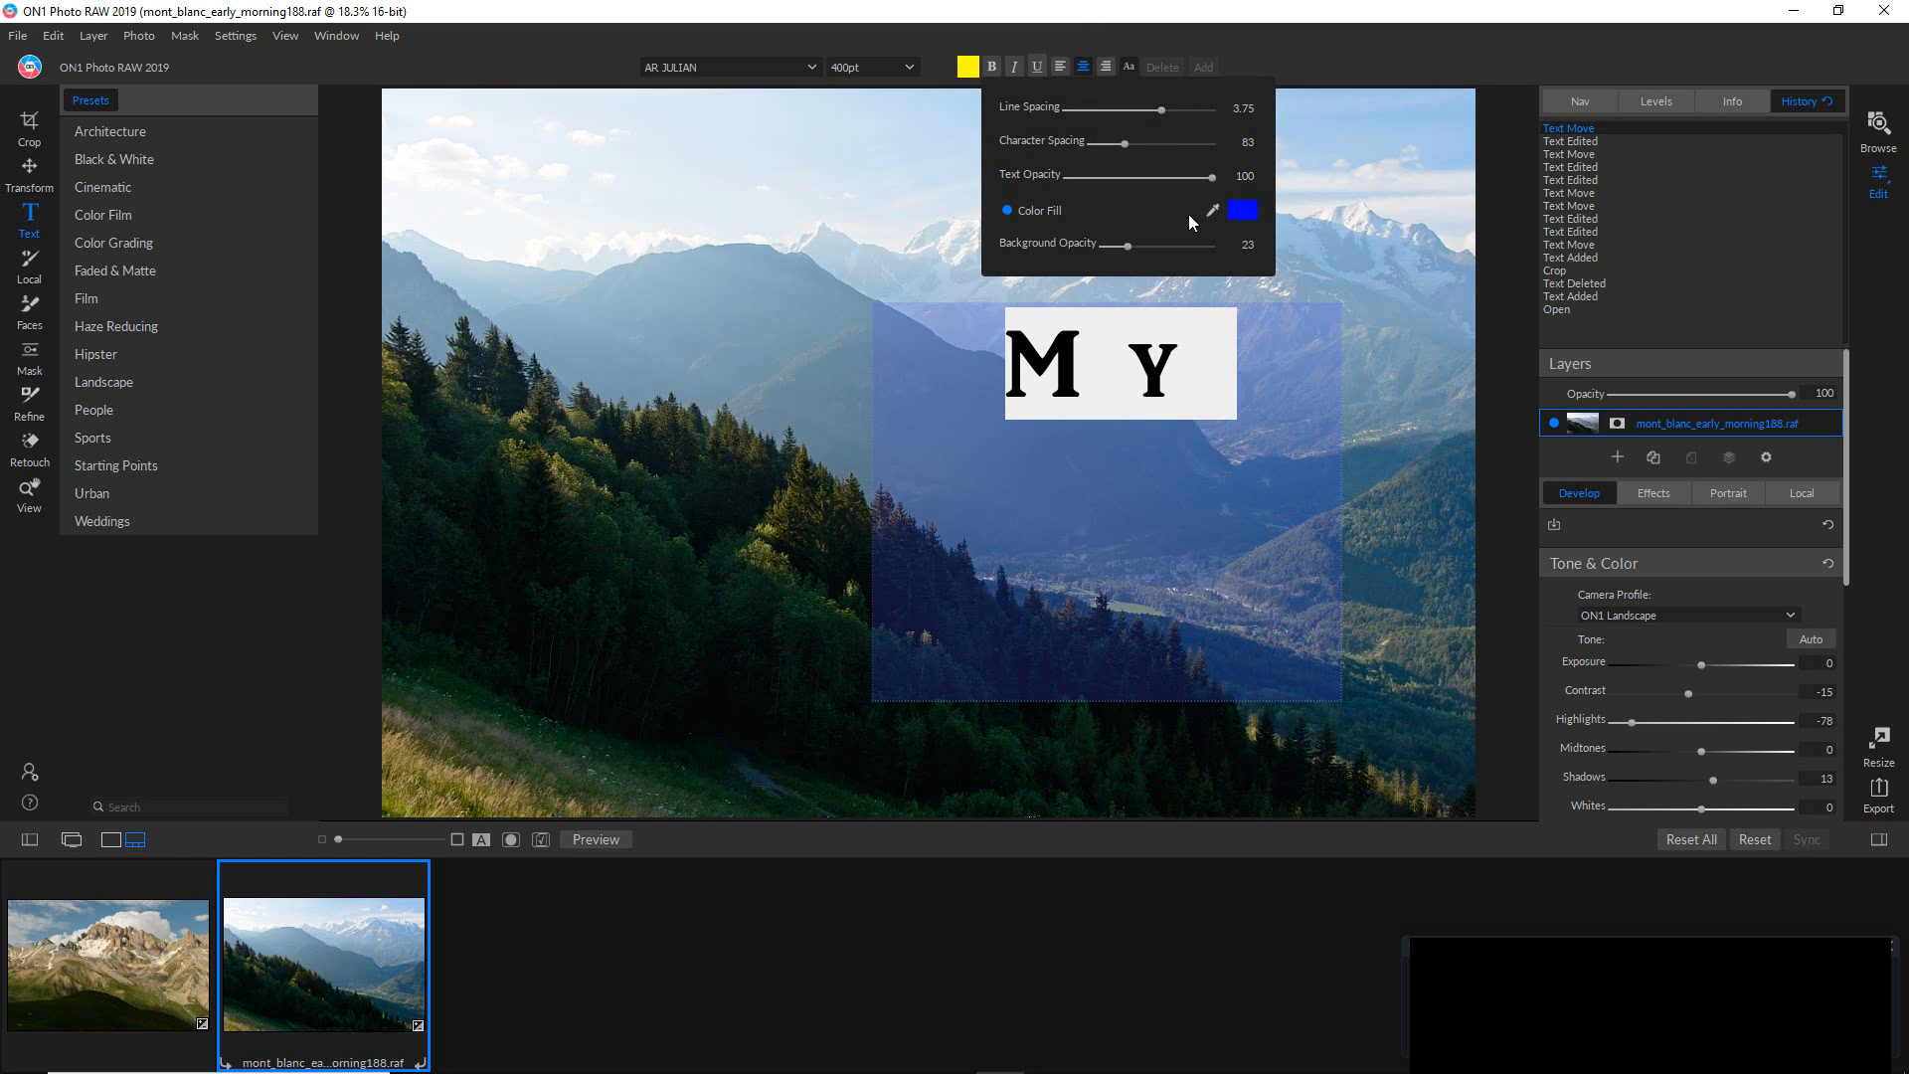
left_click(1376, 498)
Extend the "My Text" box downward and reposition it higher on the photo so both widely spaced lines fit inside.
left_click(1279, 542)
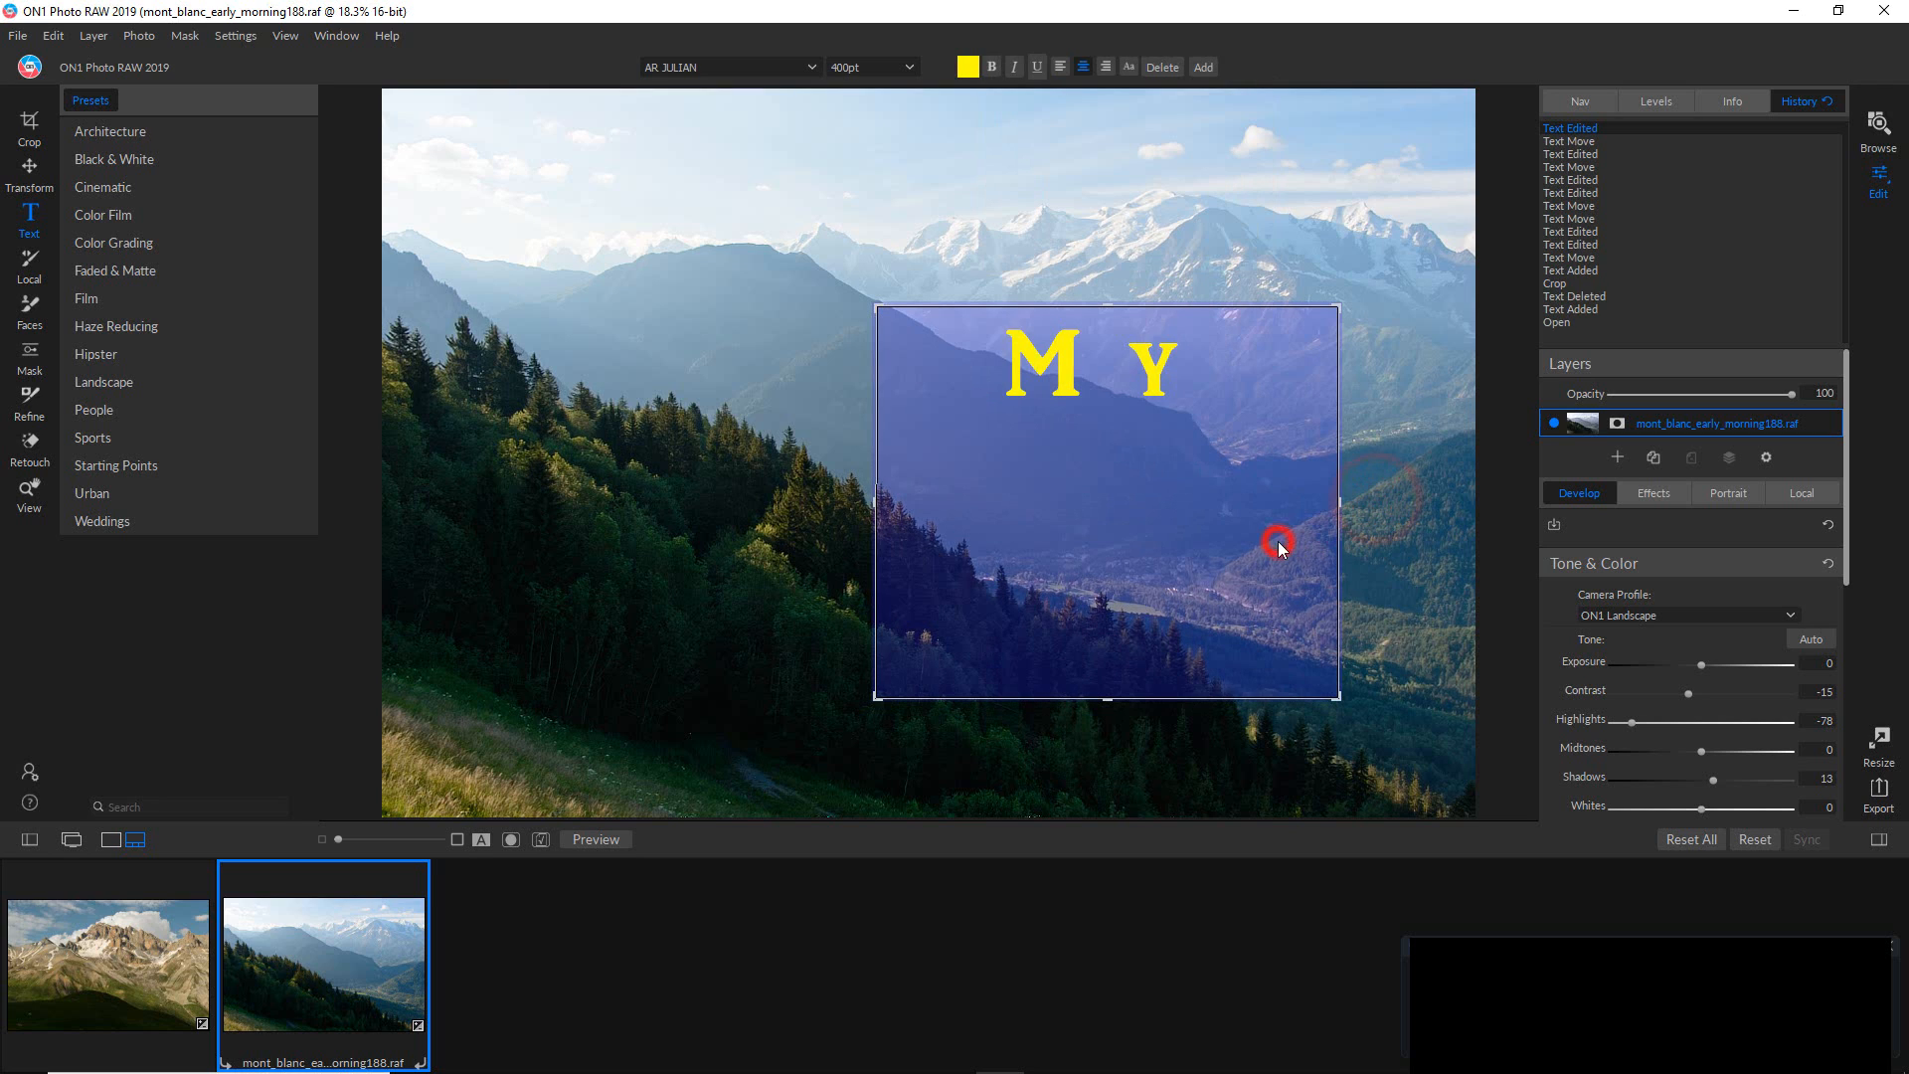
left_click_drag(1107, 699, 1127, 832)
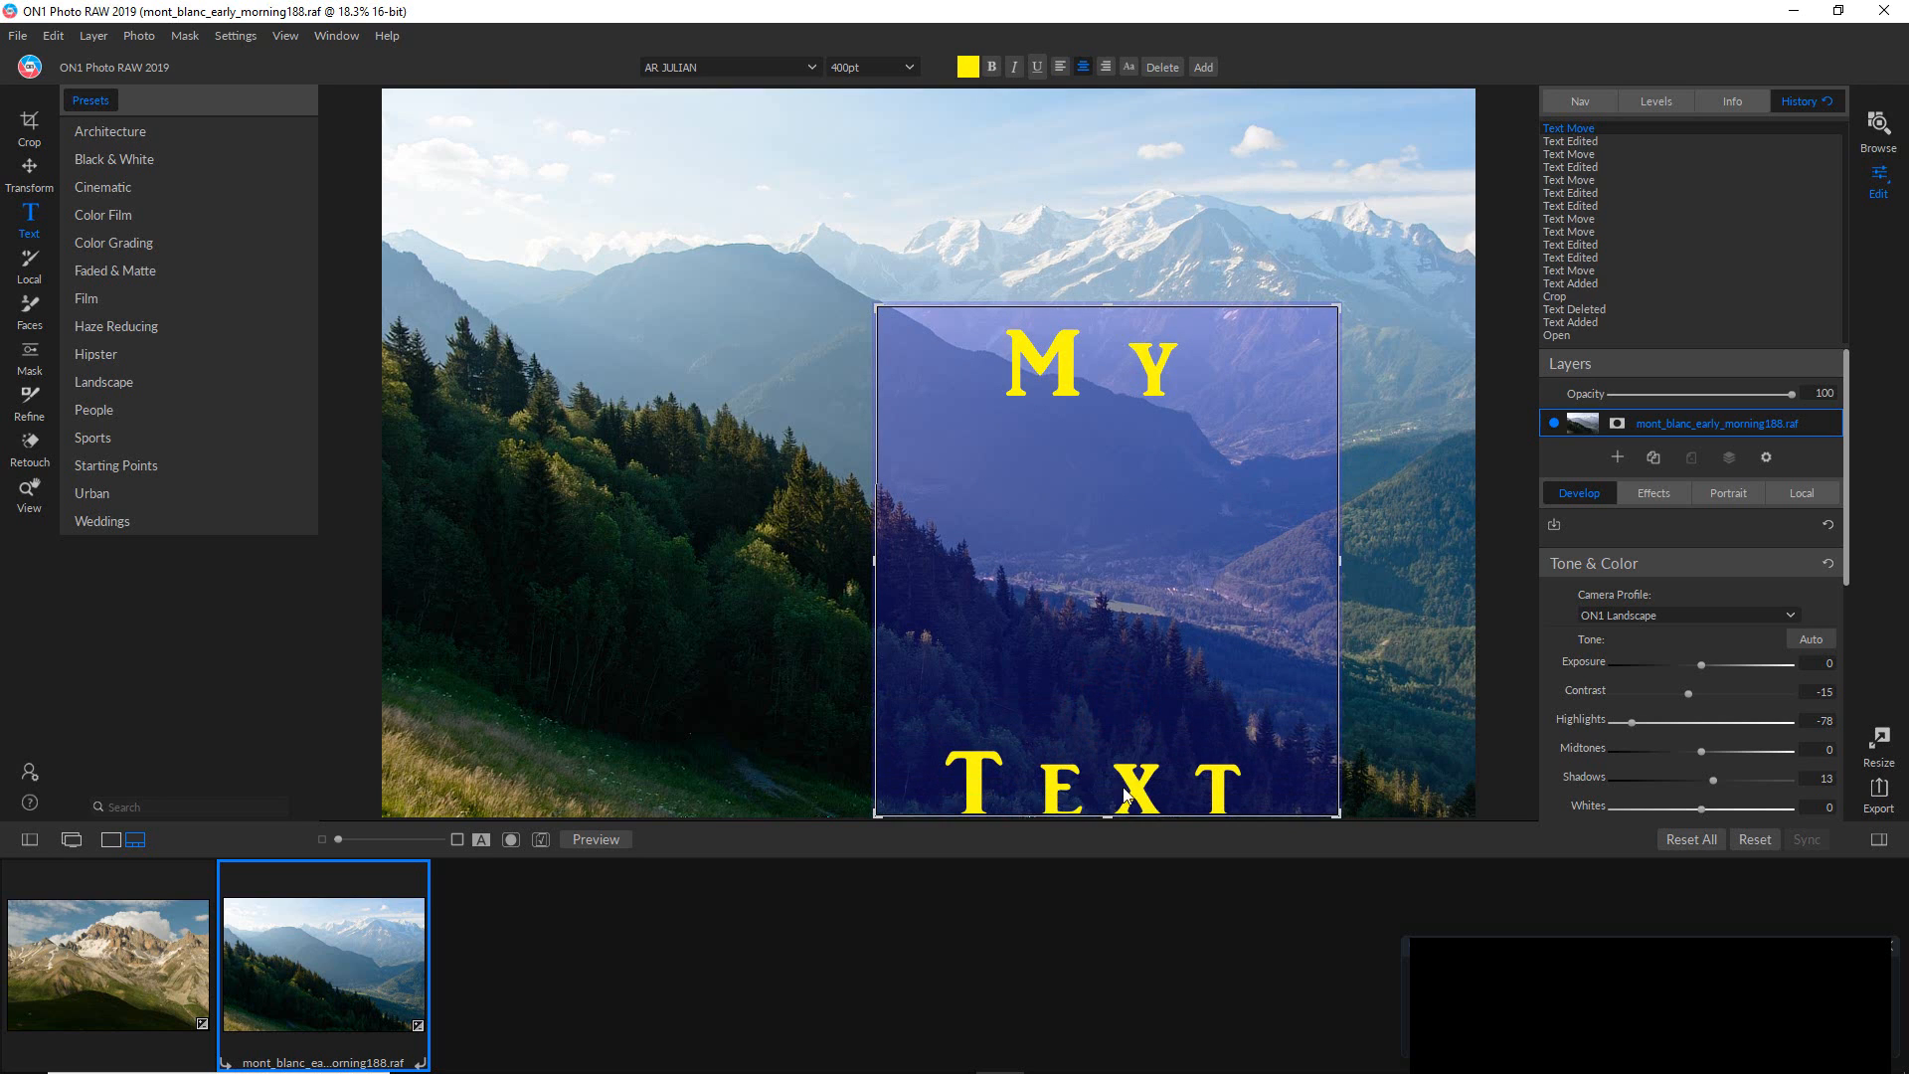
left_click(1096, 497)
left_click_drag(1091, 331, 1082, 15)
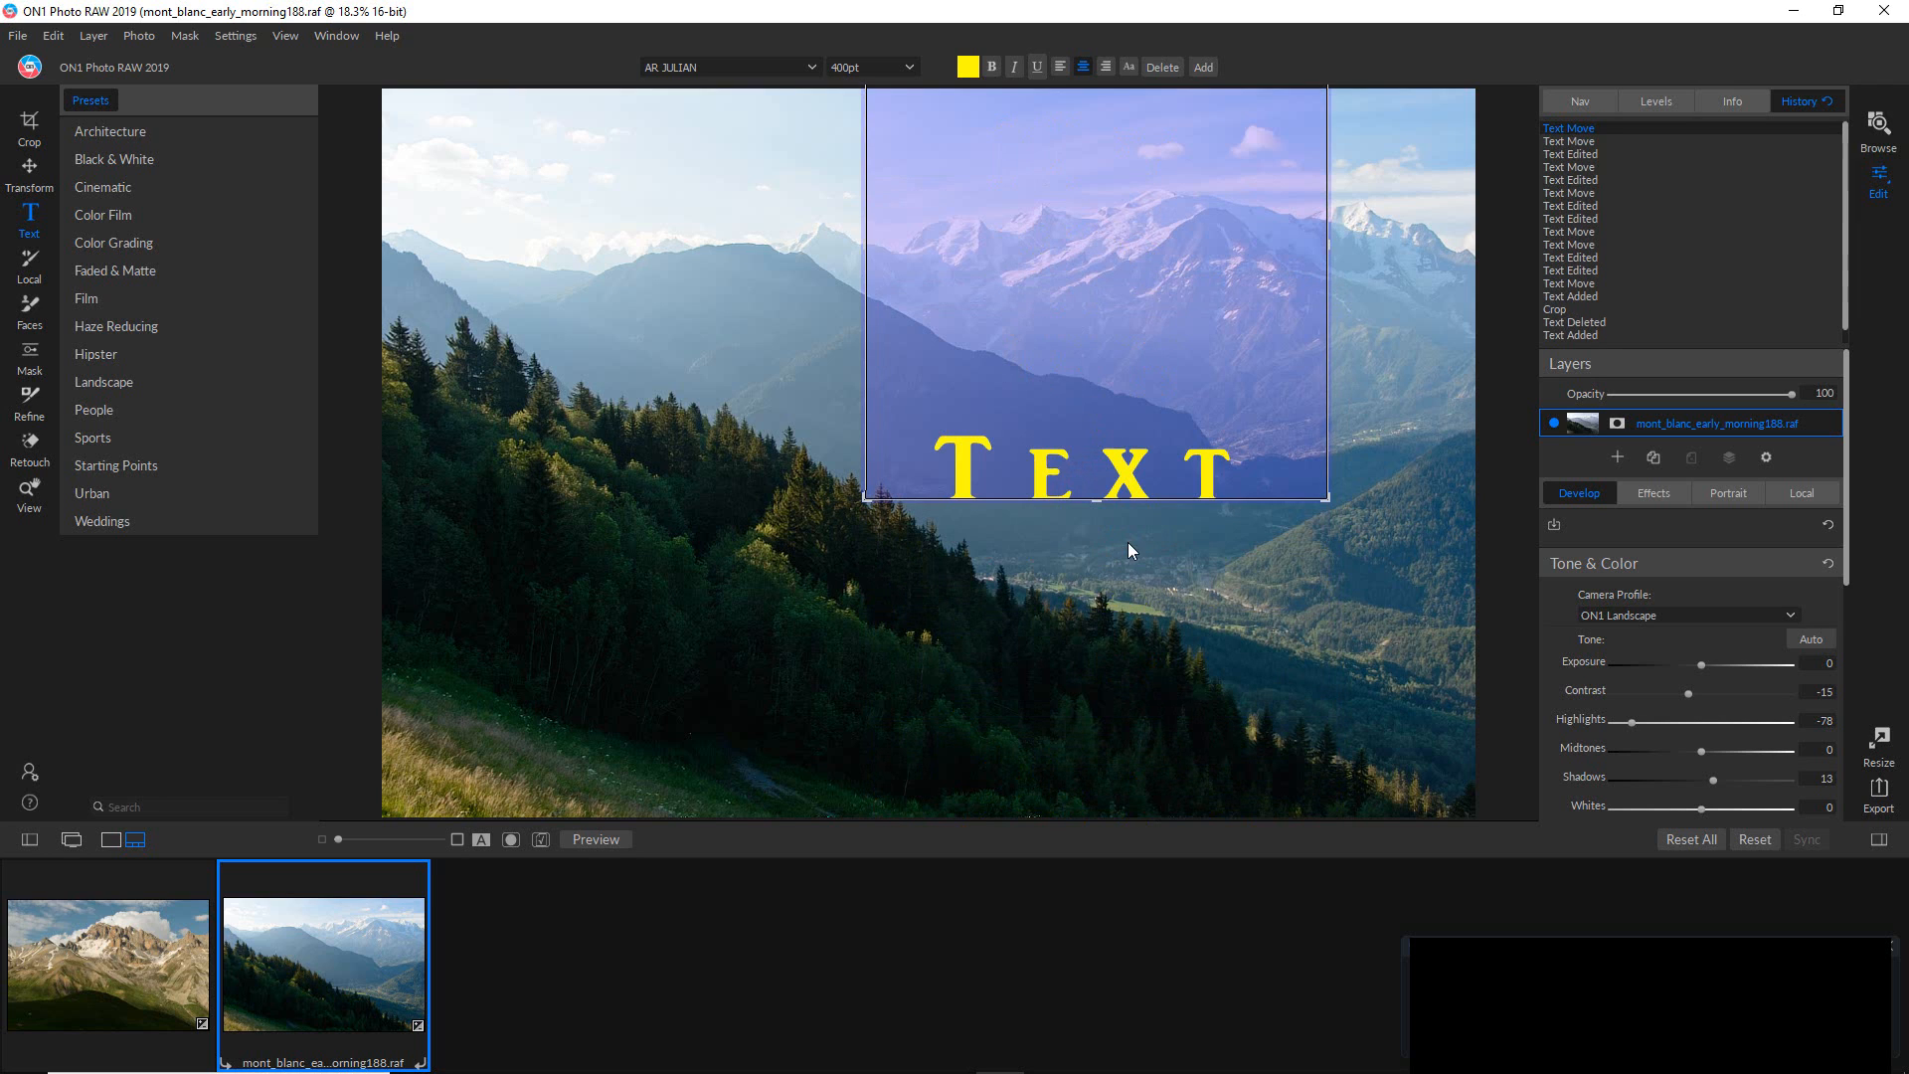
left_click_drag(1103, 505, 1096, 529)
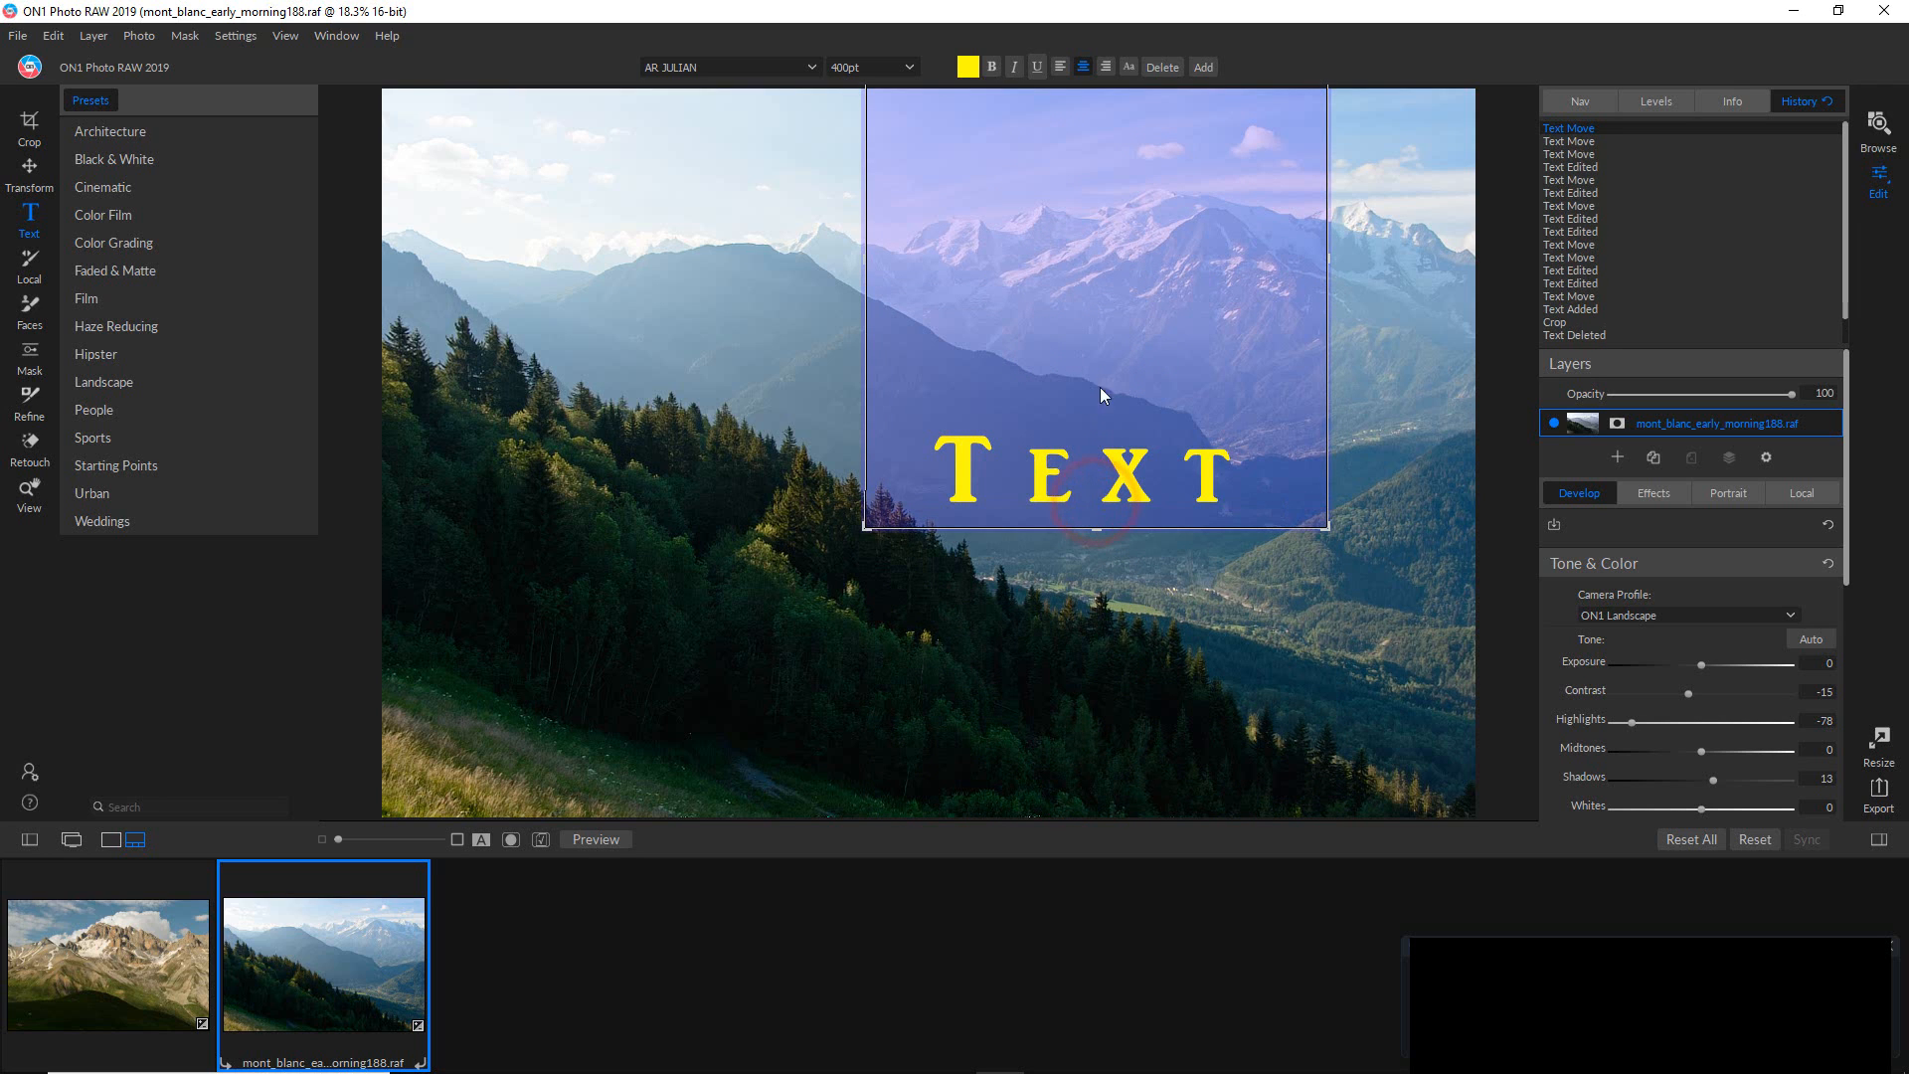
left_click(1097, 350)
left_click_drag(1098, 350, 1082, 486)
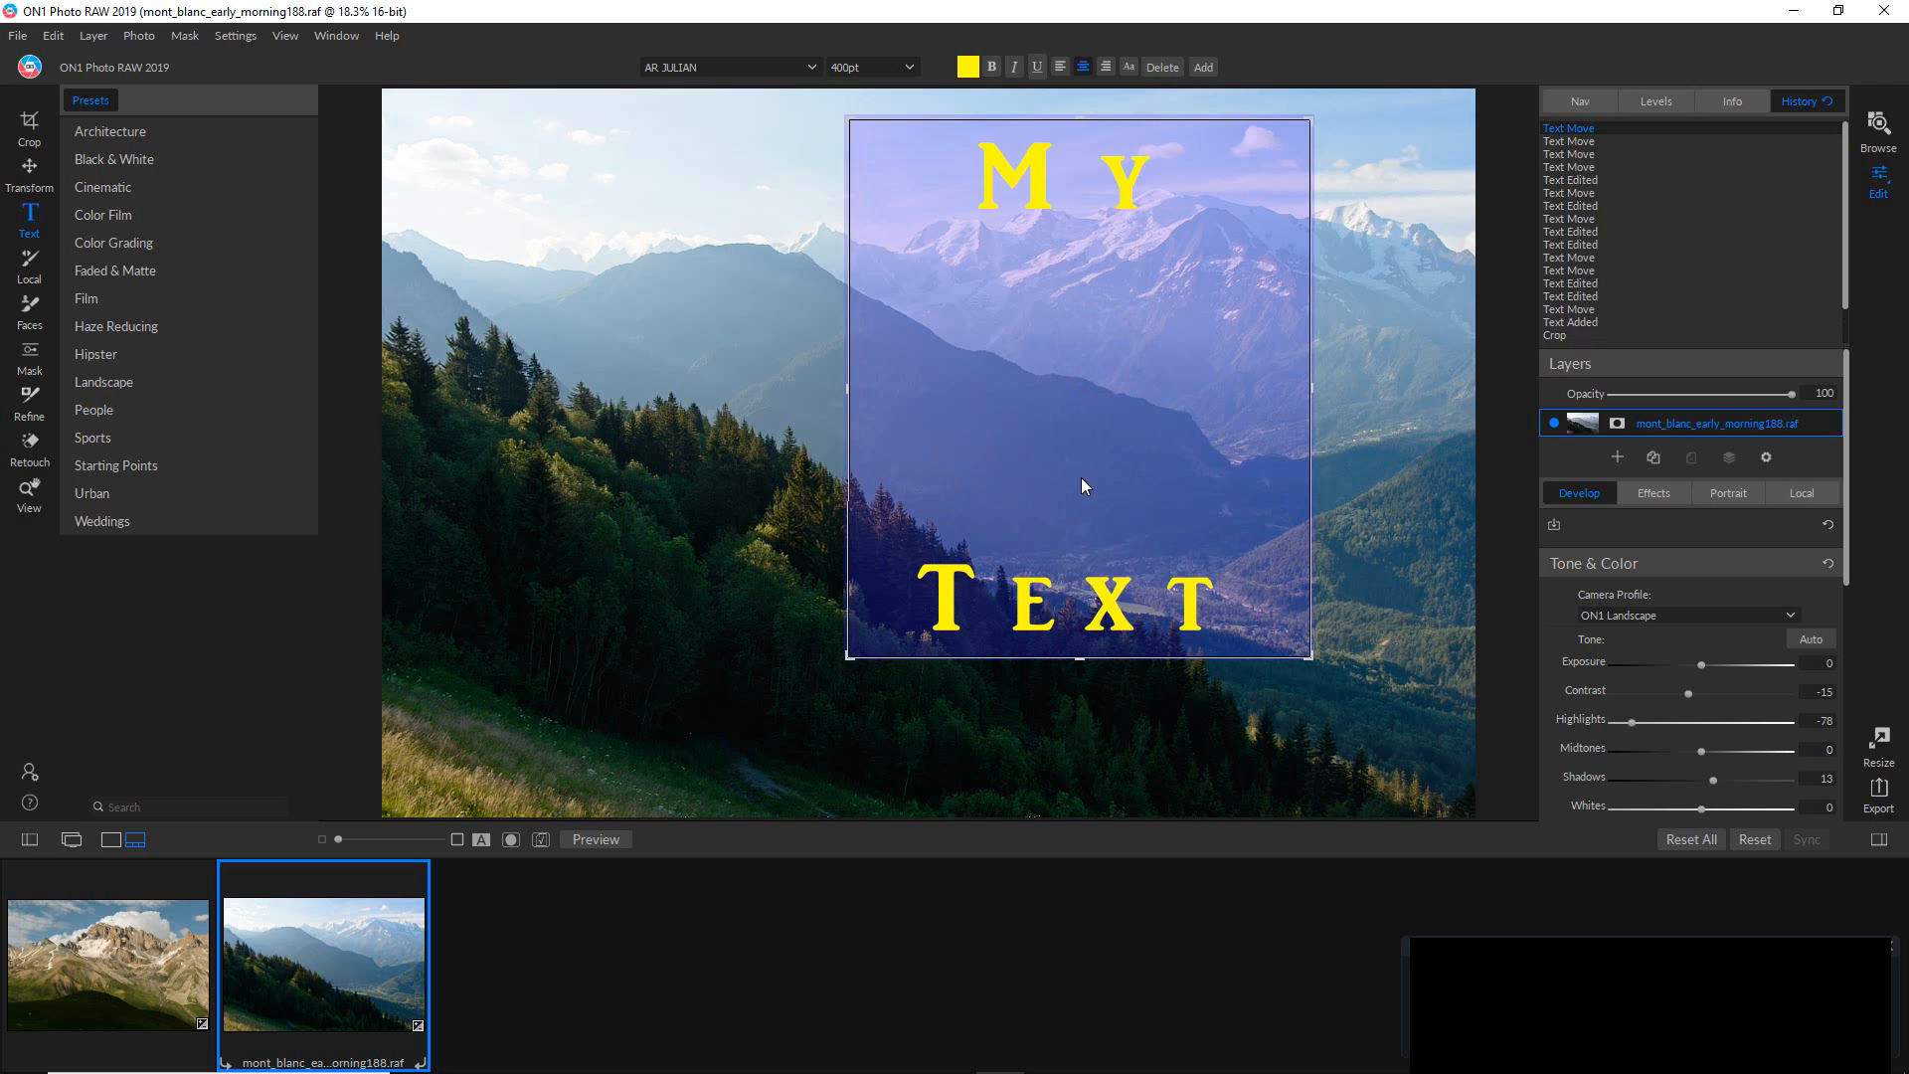
Reduce the line spacing of the "My Text" box to 2.225.
left_click(1128, 67)
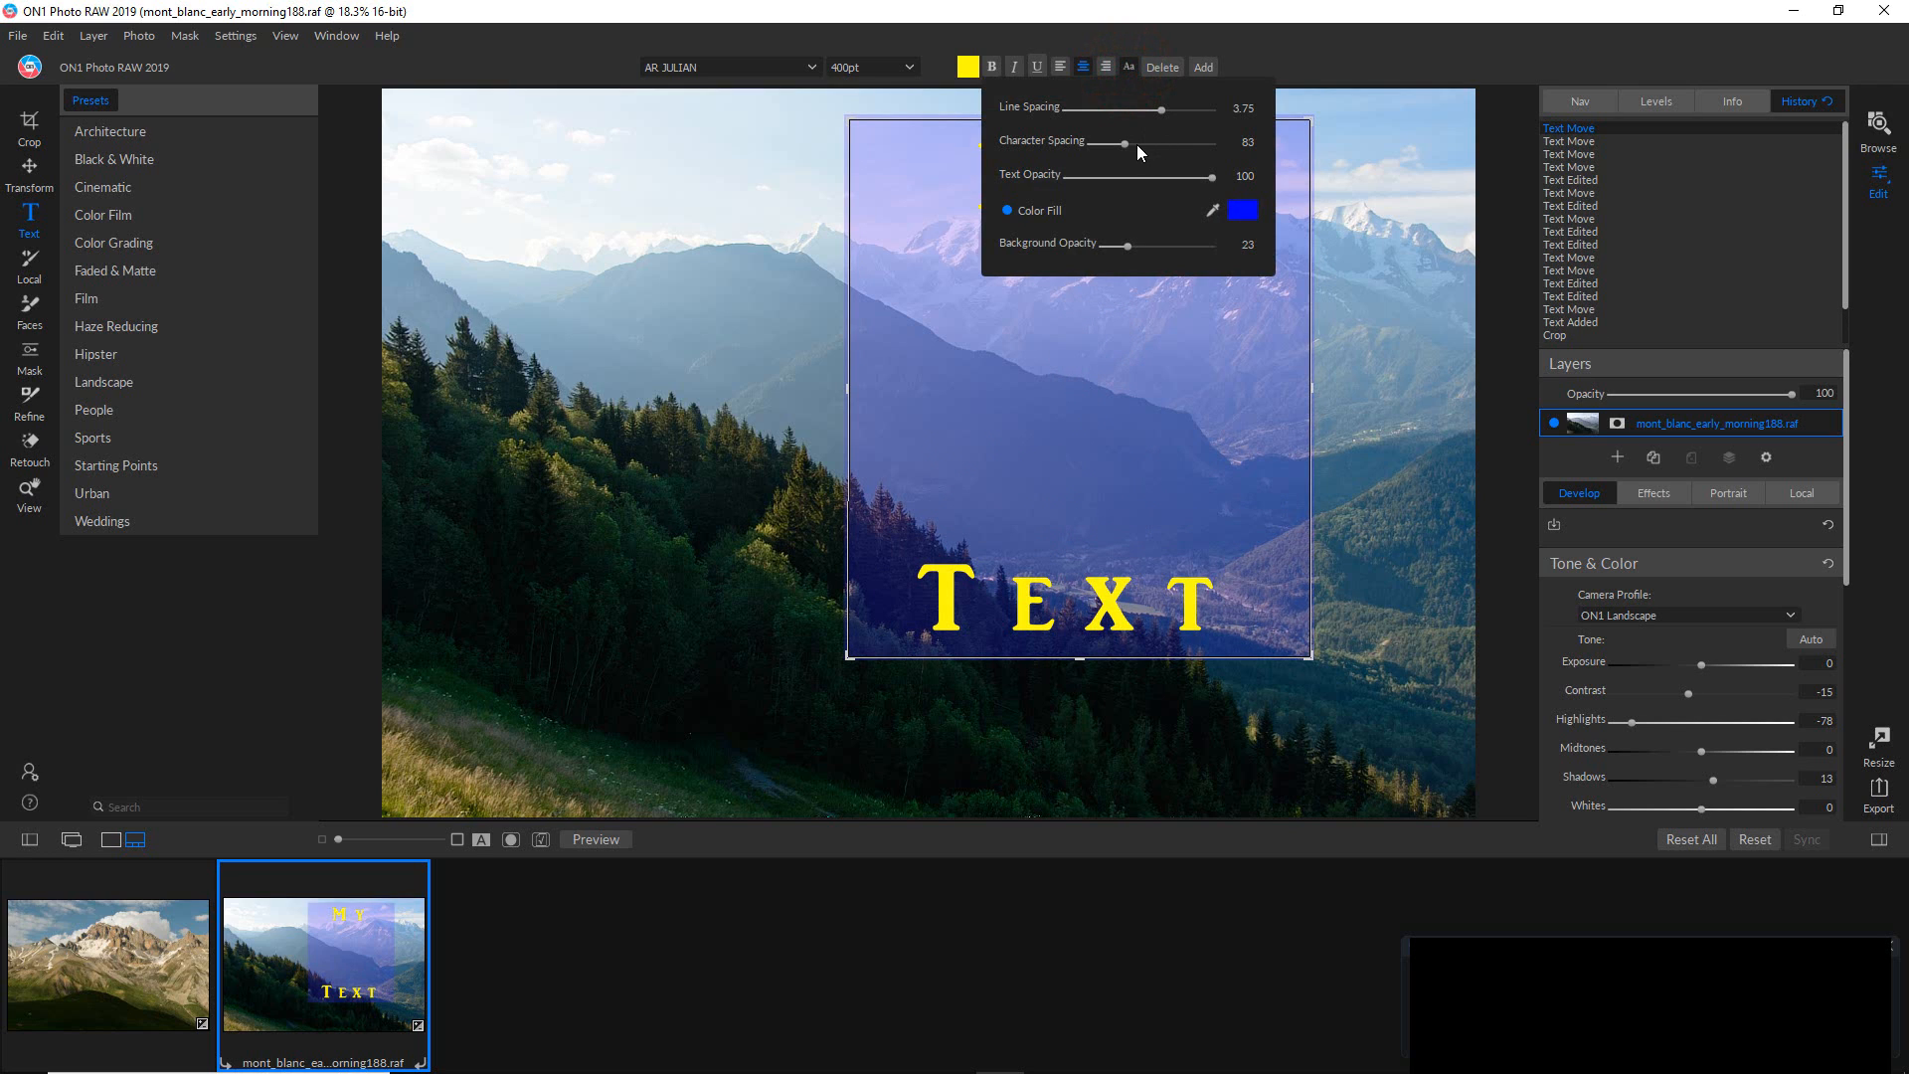
left_click_drag(1161, 107, 1148, 109)
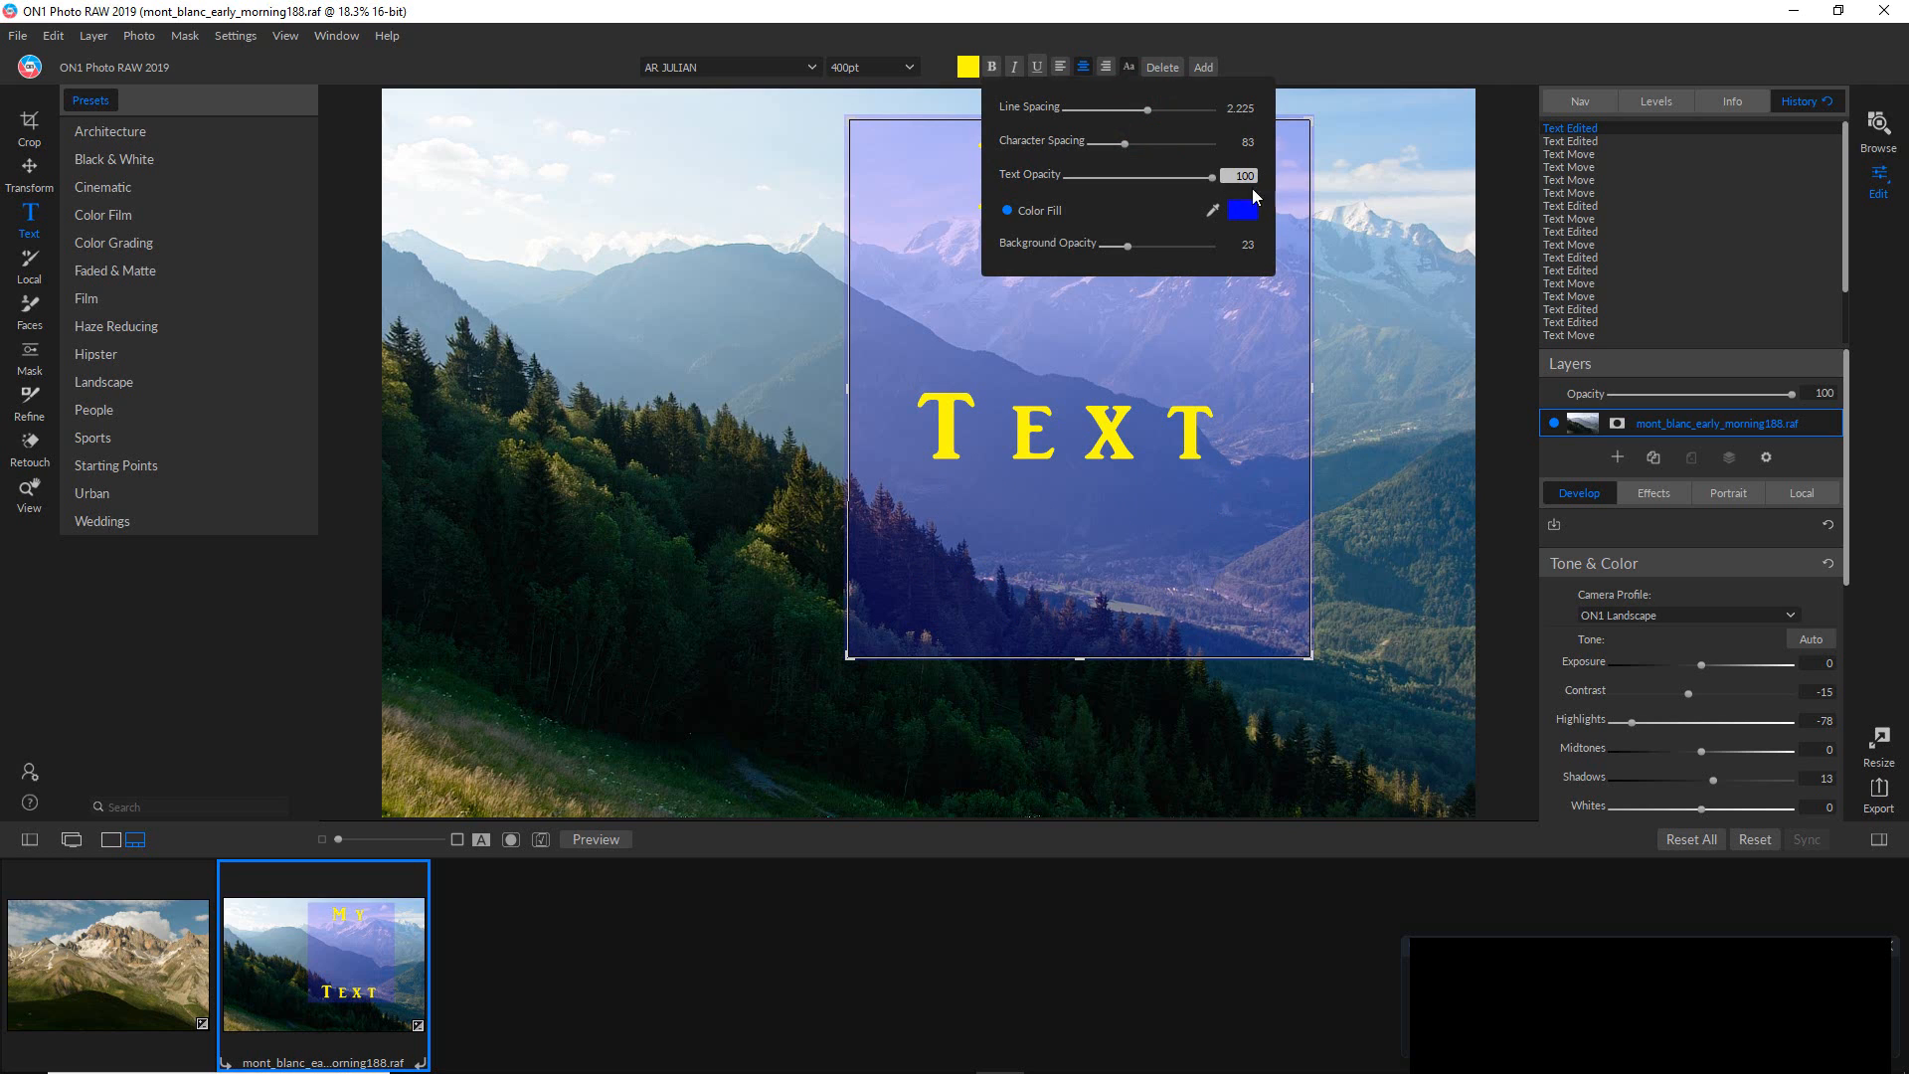
left_click(1336, 219)
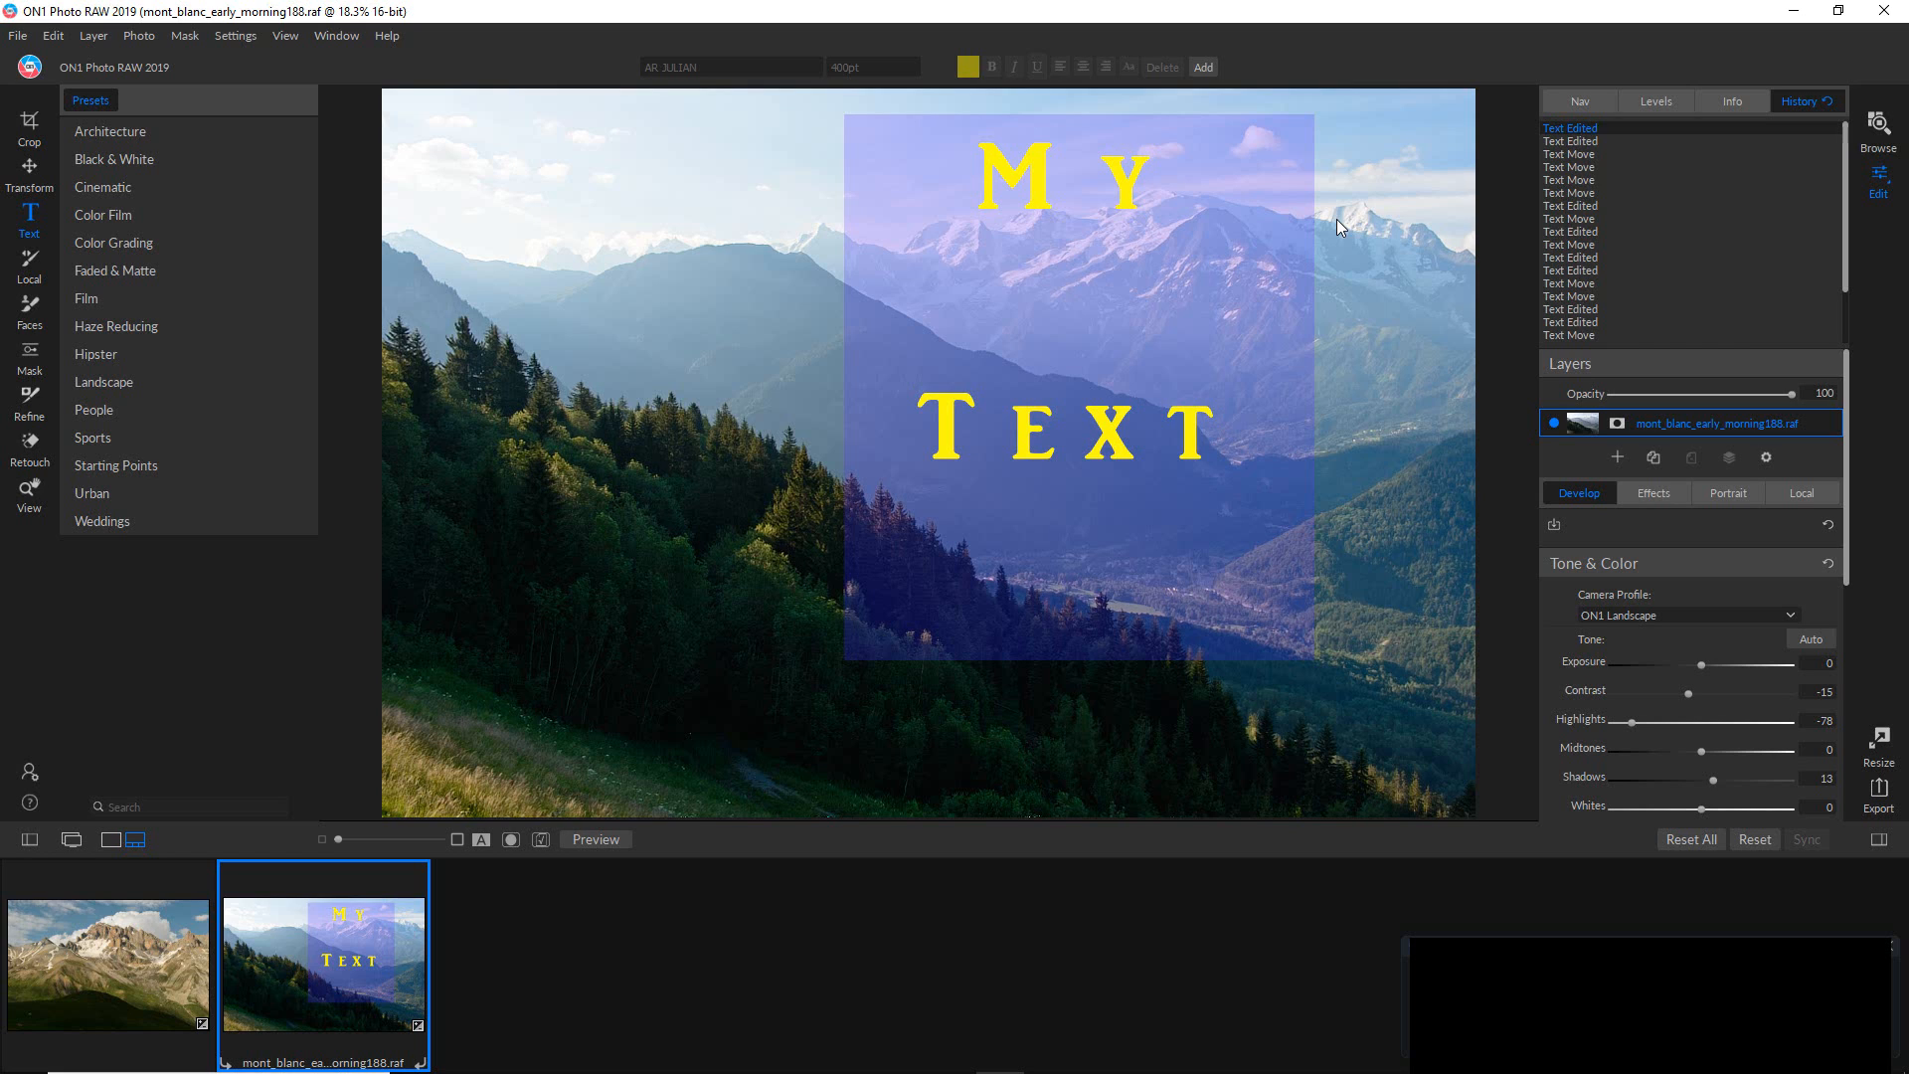
Add a second text box to the photo with the words "Mont Blanc".
left_click(1057, 243)
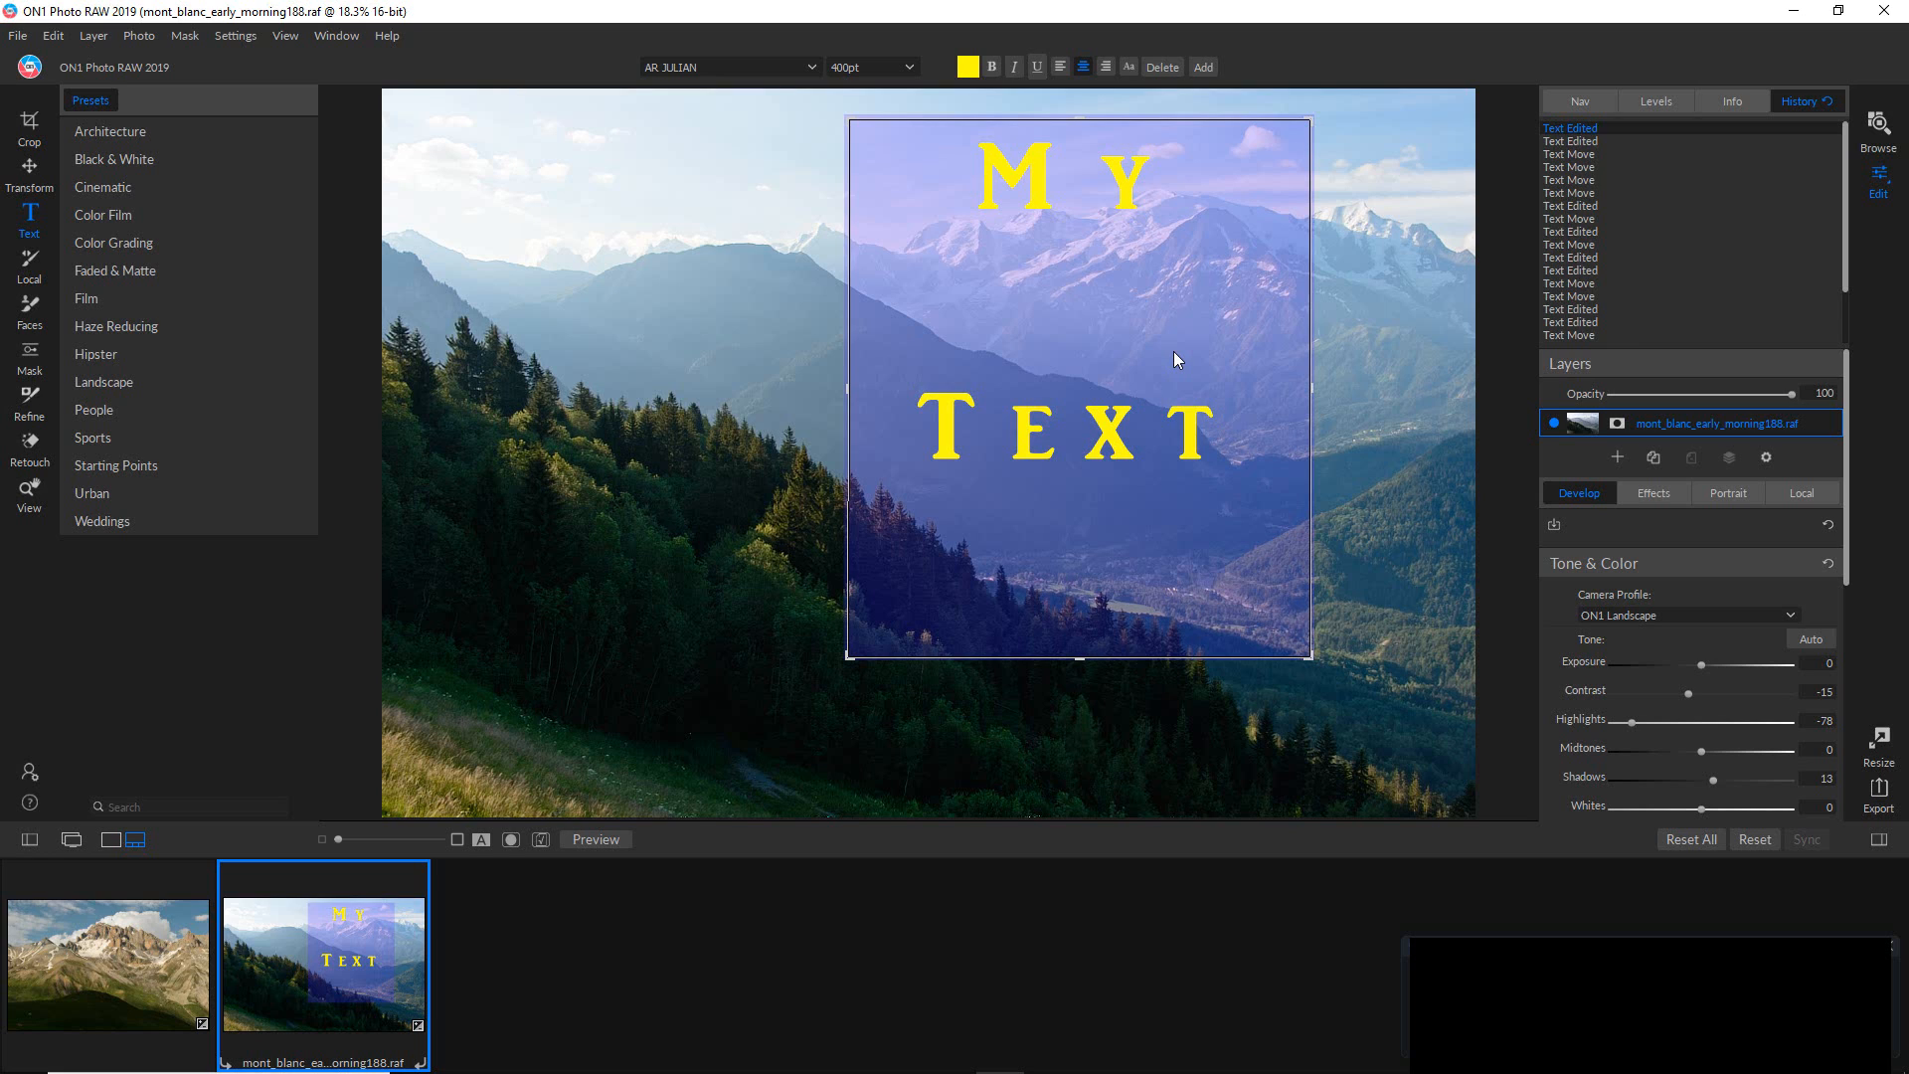
left_click(1205, 68)
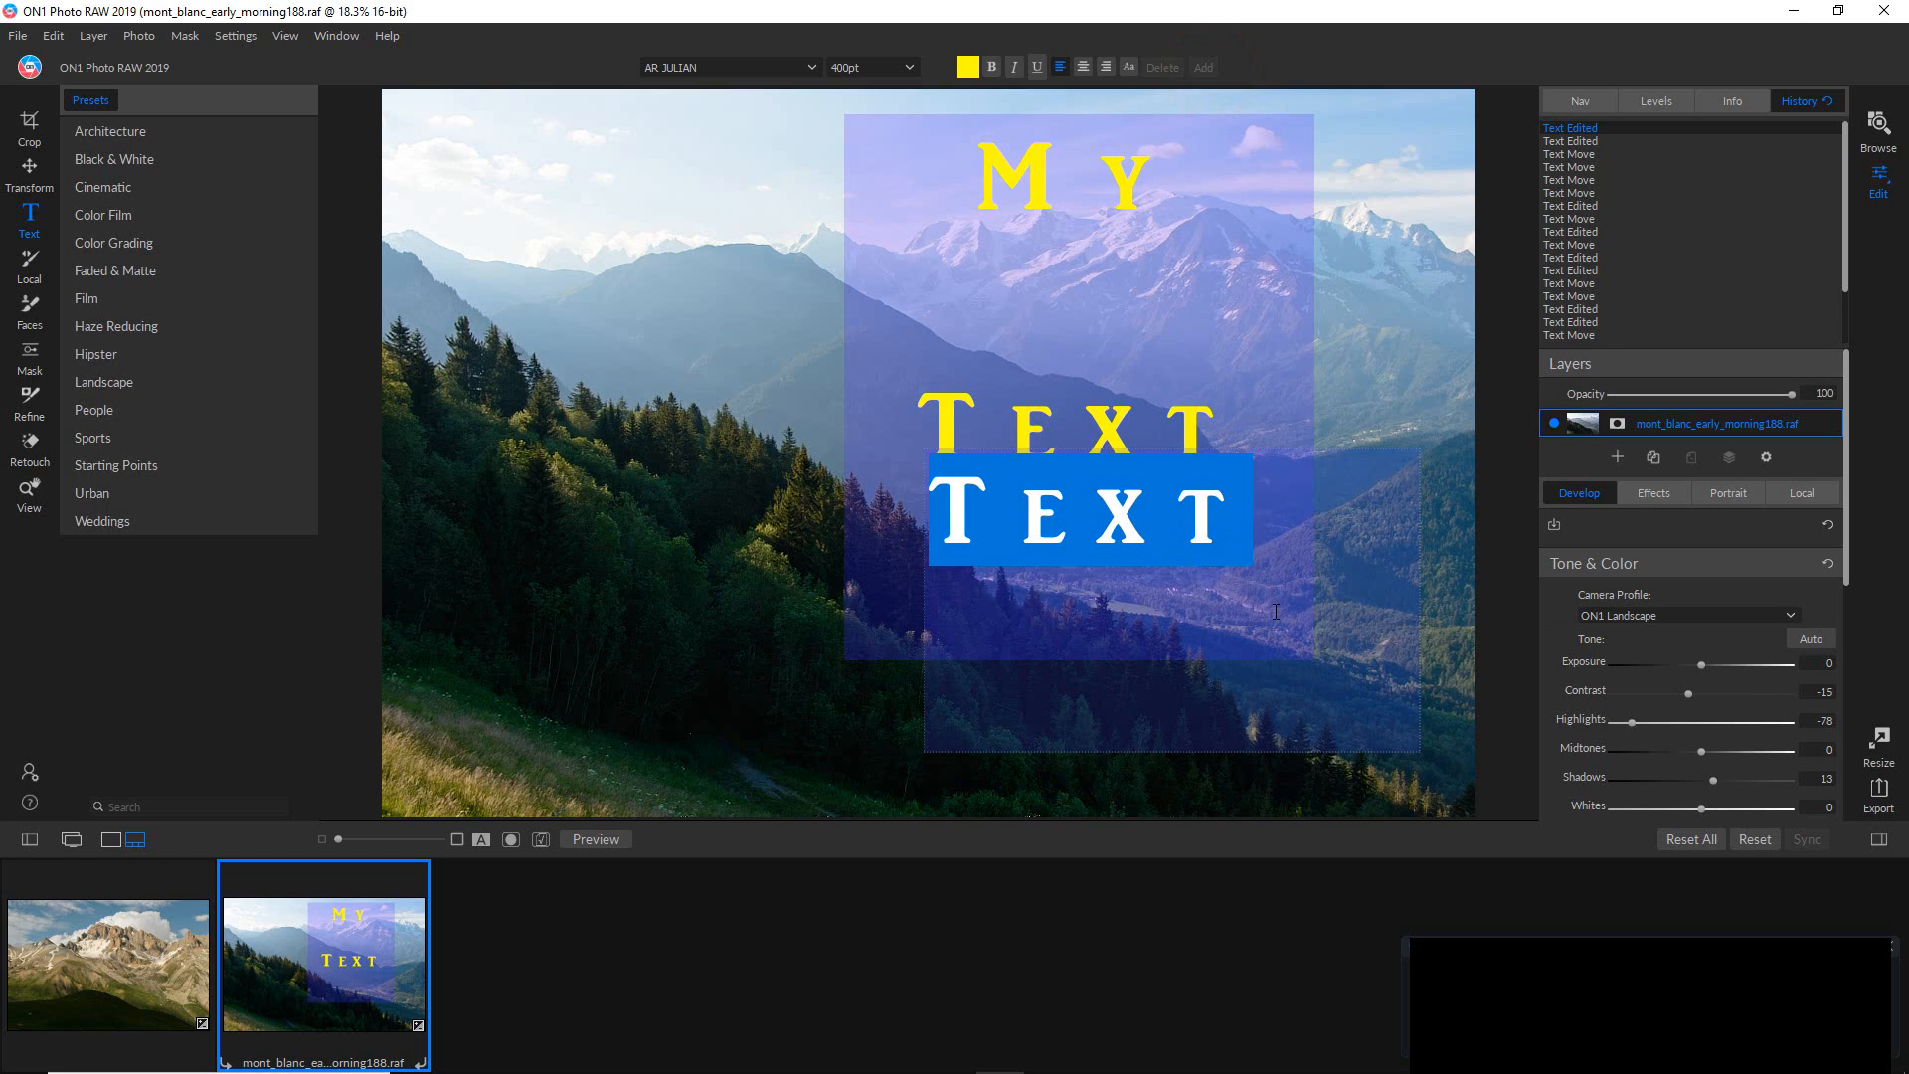
type("Mont")
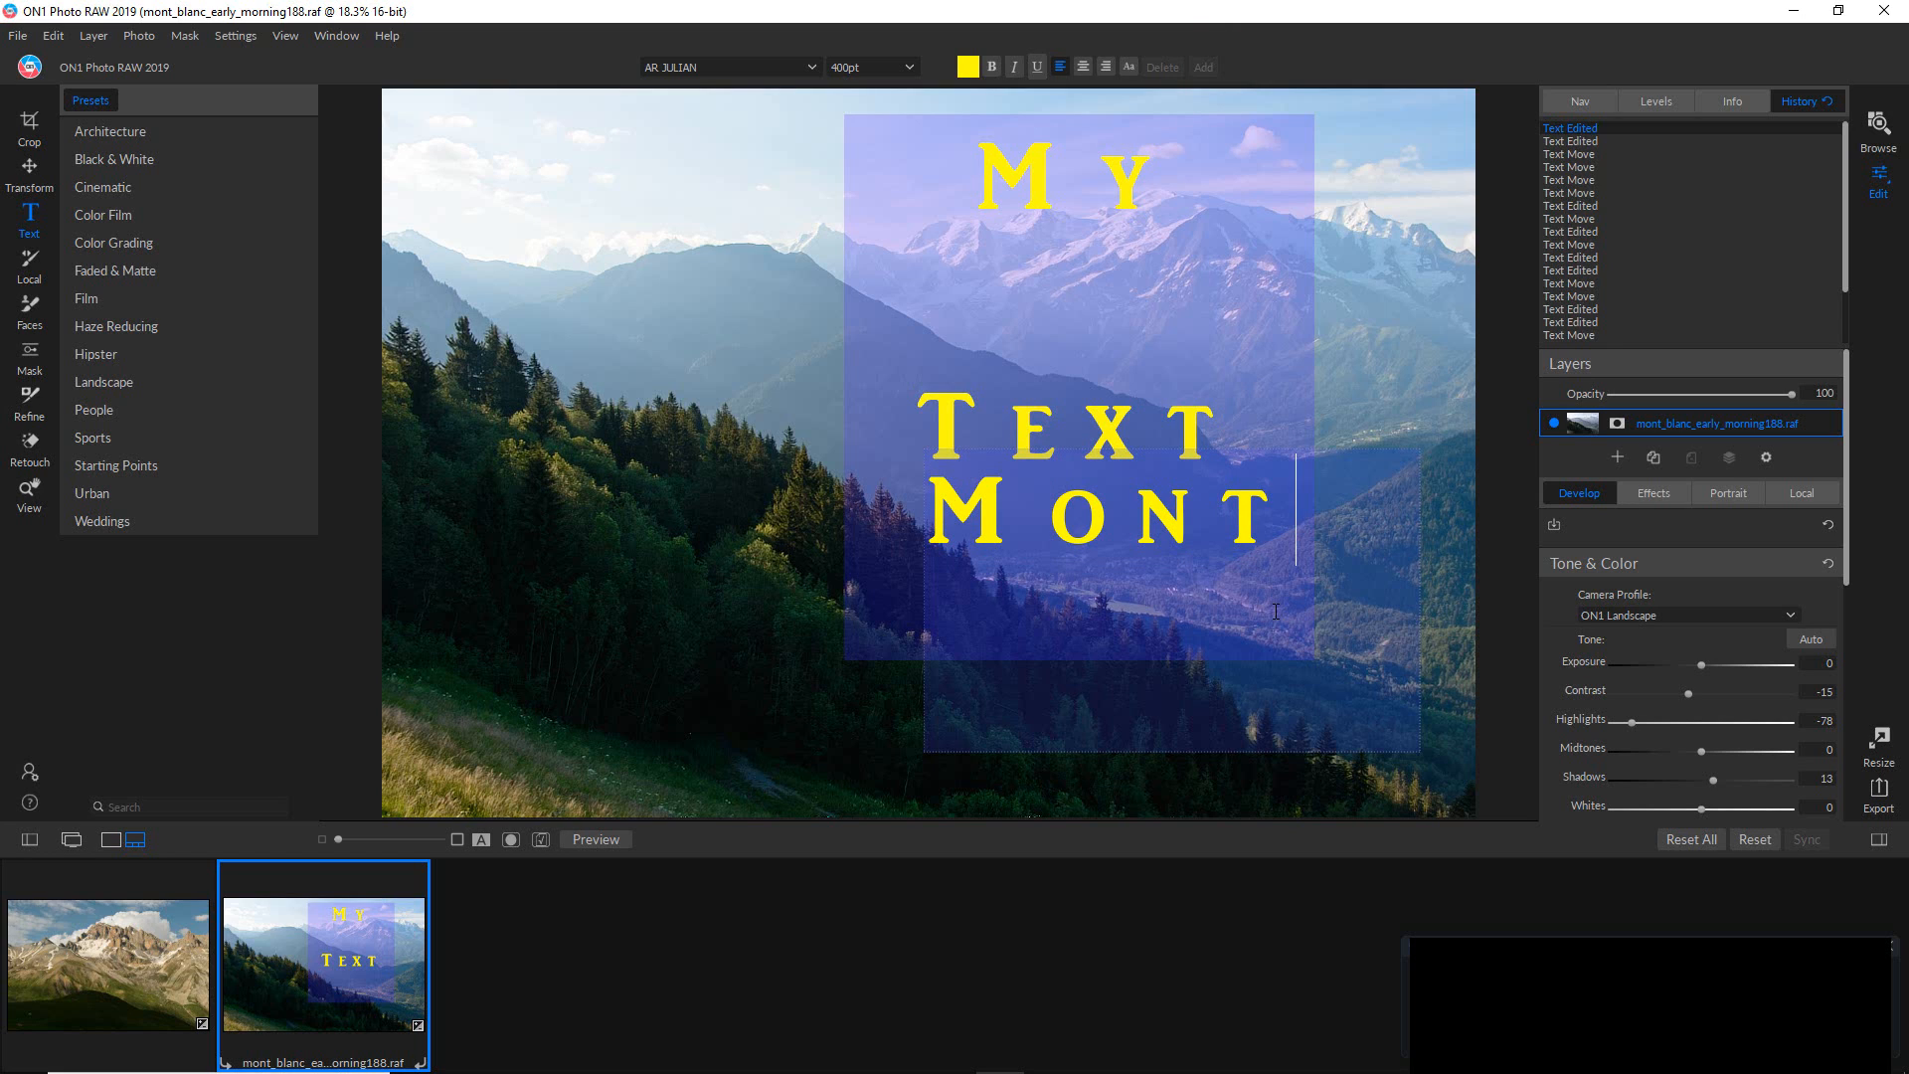
key("BackSpace")
key("BackSpace")
key("BackSpace")
key("BackSpace")
type("Blac")
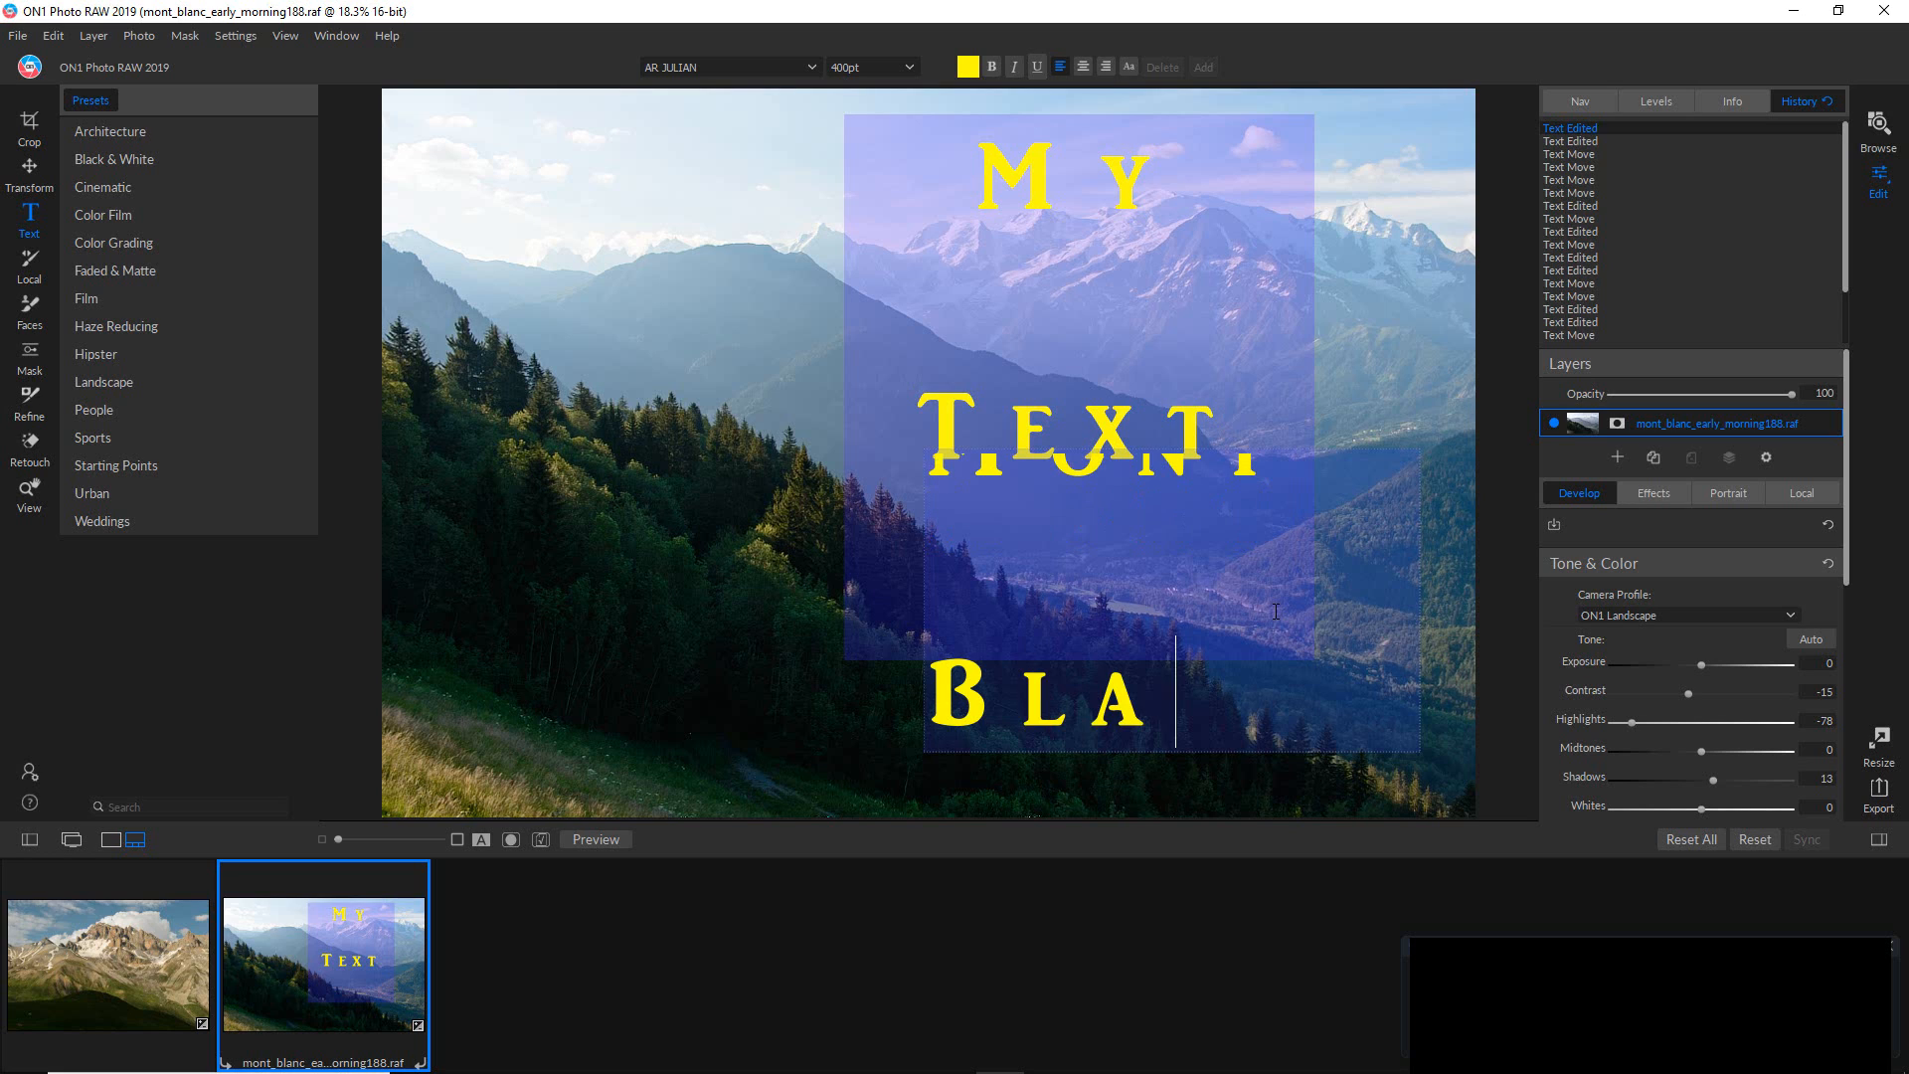
key("BackSpace")
type("nc")
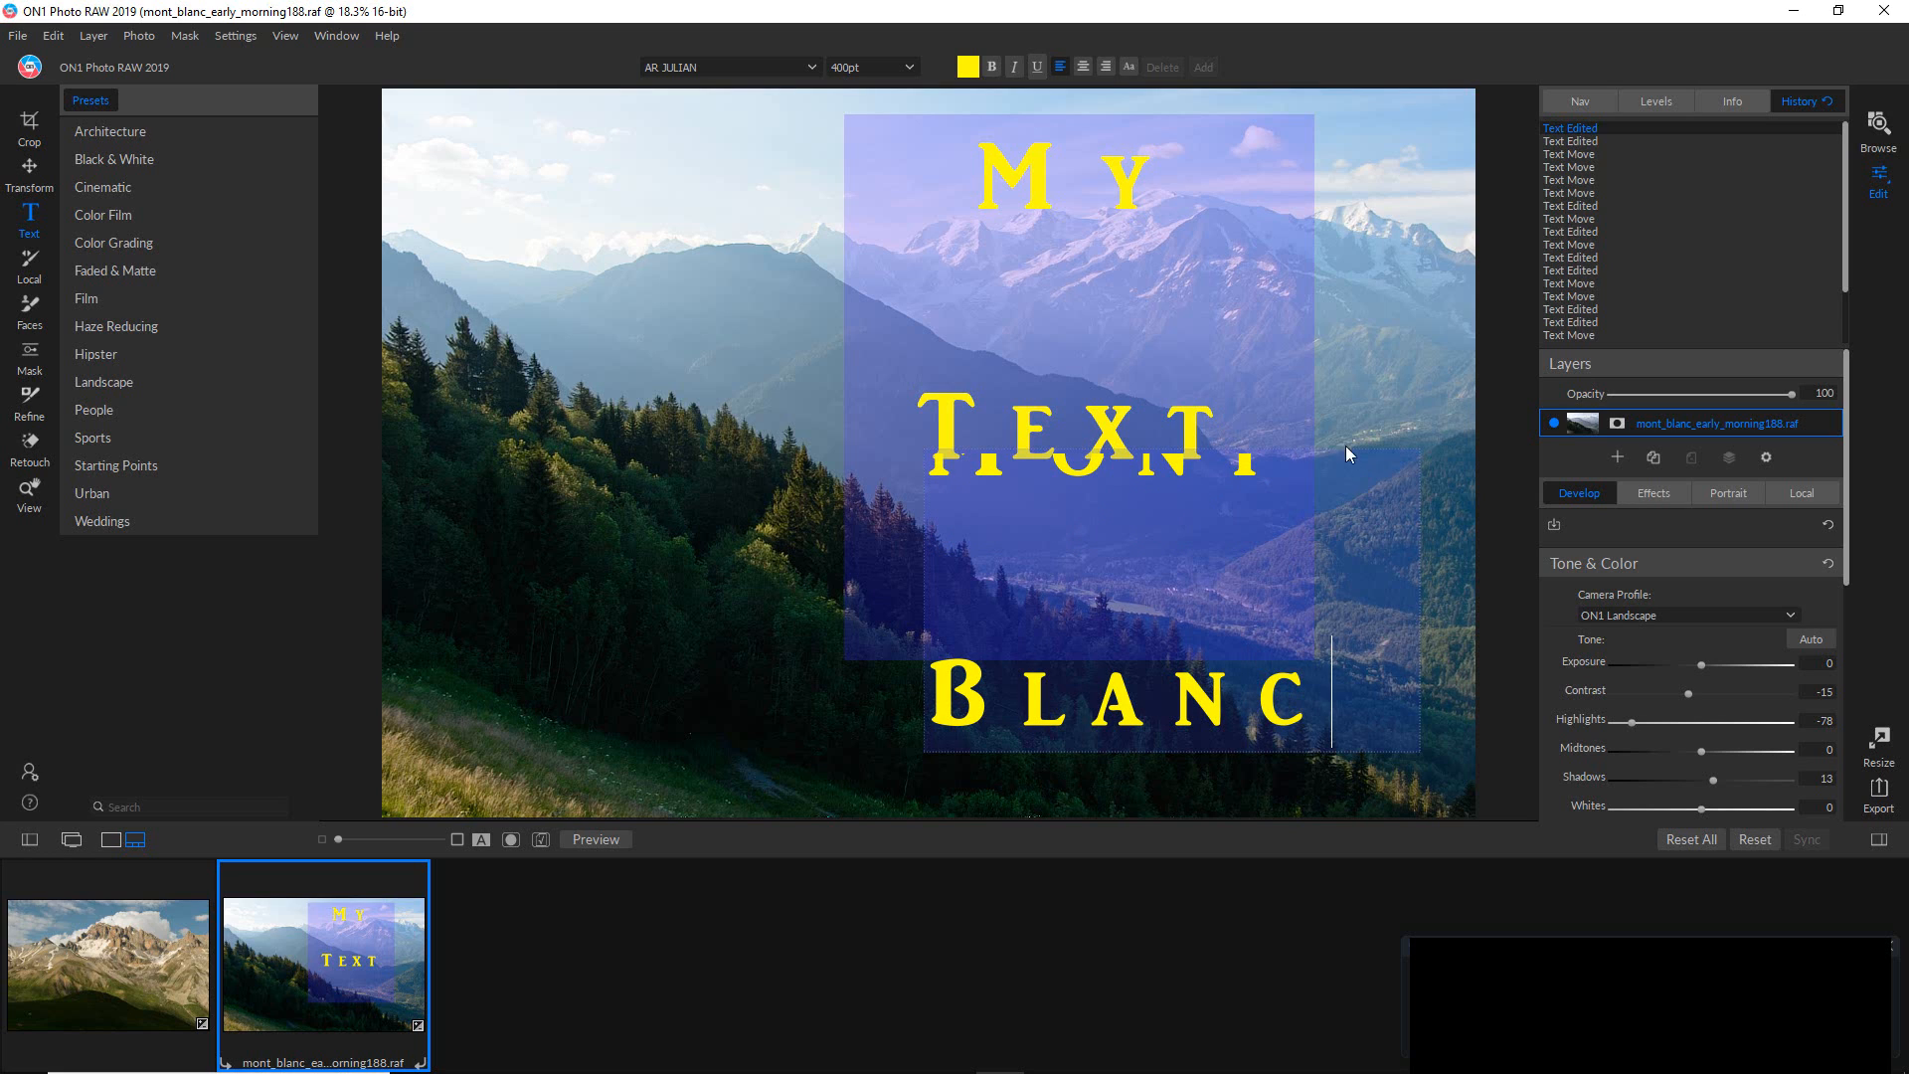
left_click(782, 502)
Move the "Mont Blanc" box over the forested slope beside the "My Text" words and extend it downward to fit both lines.
left_click(1156, 517)
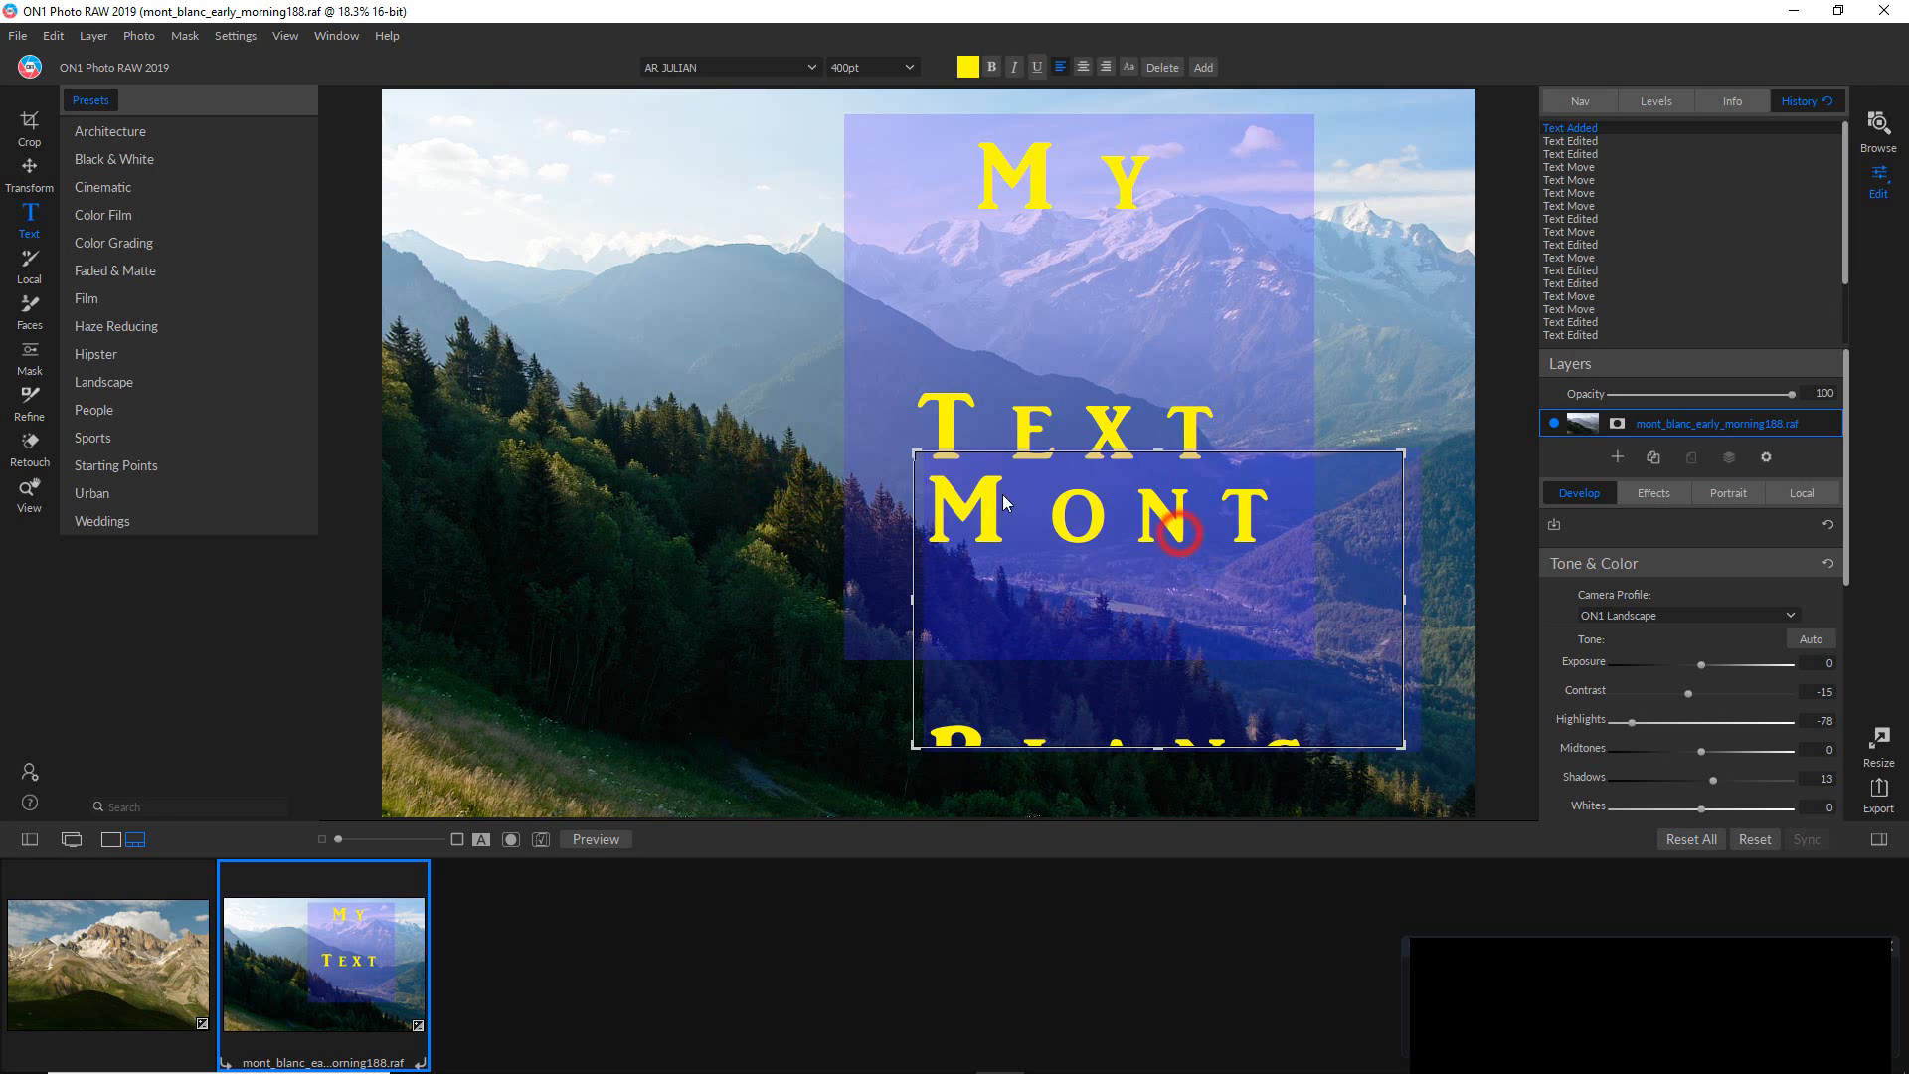
left_click_drag(1156, 517, 798, 370)
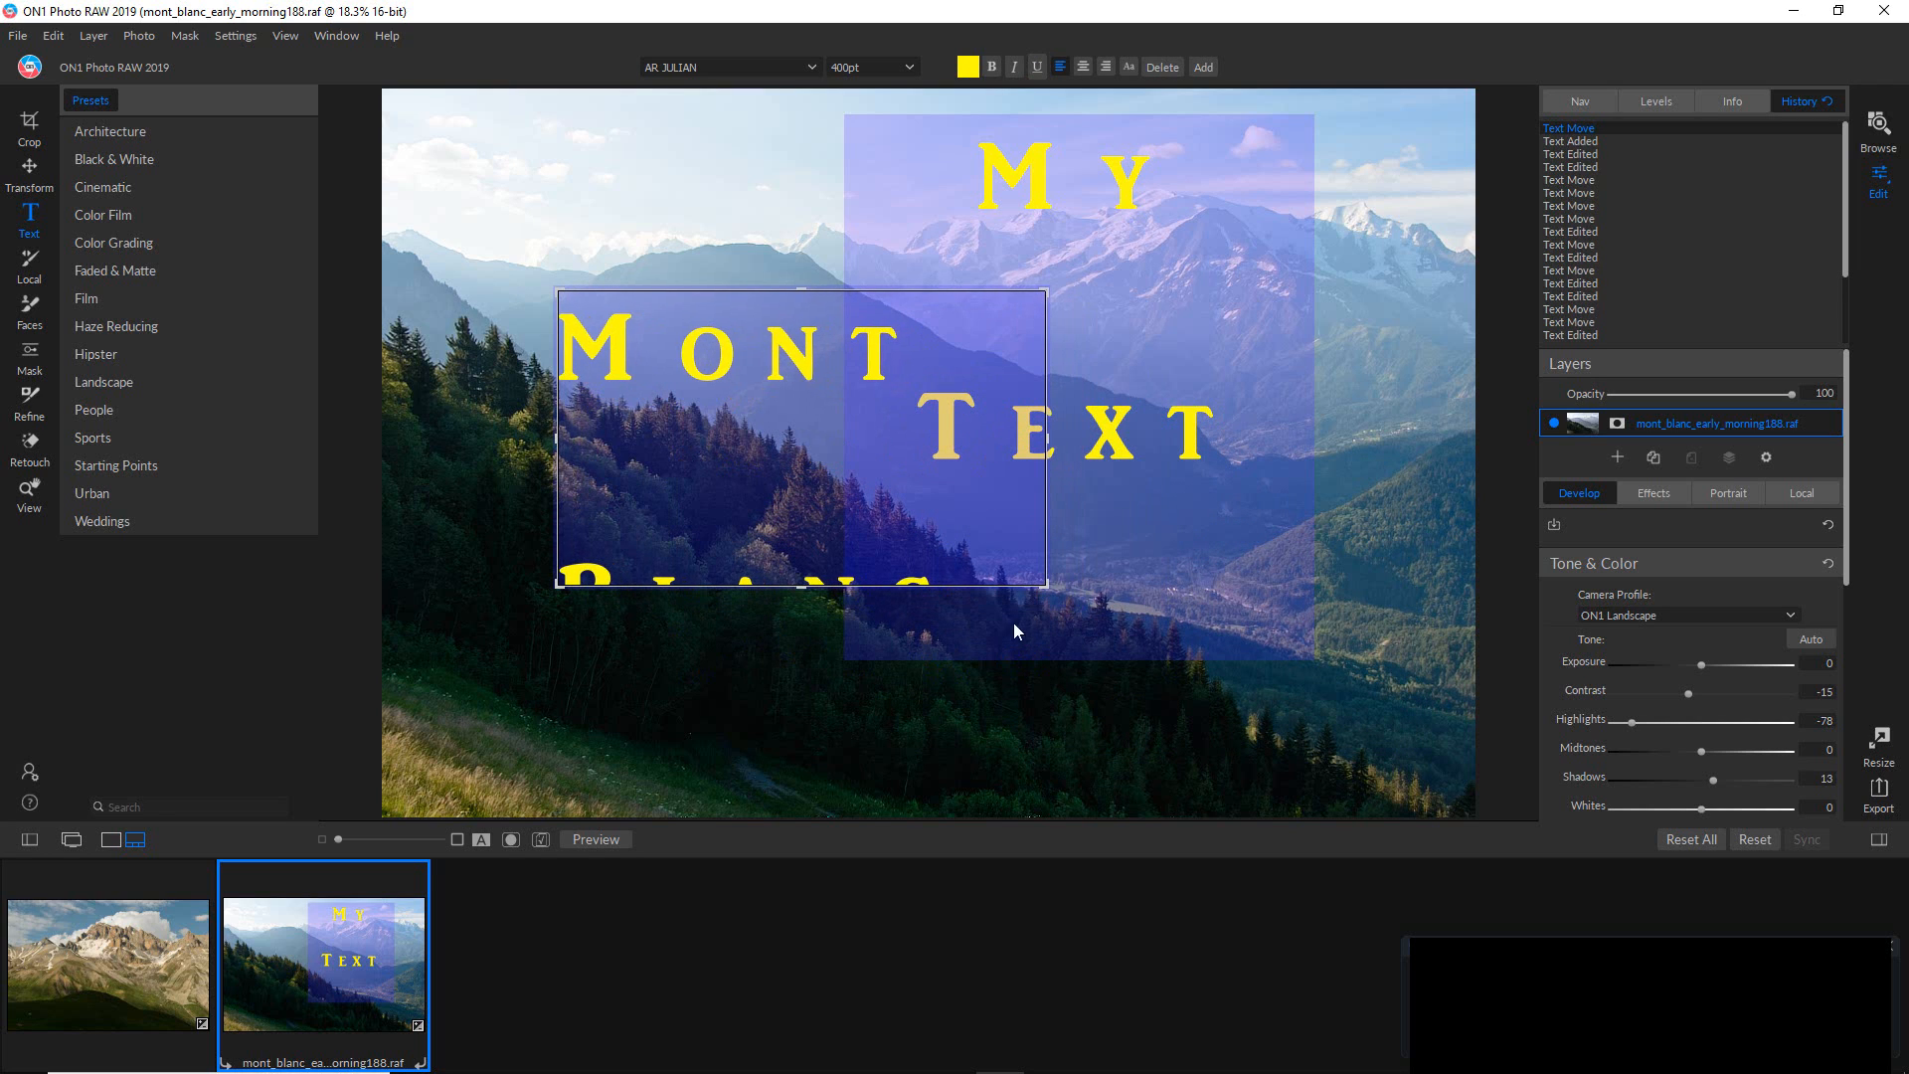
left_click_drag(1046, 593, 1040, 675)
left_click(786, 544)
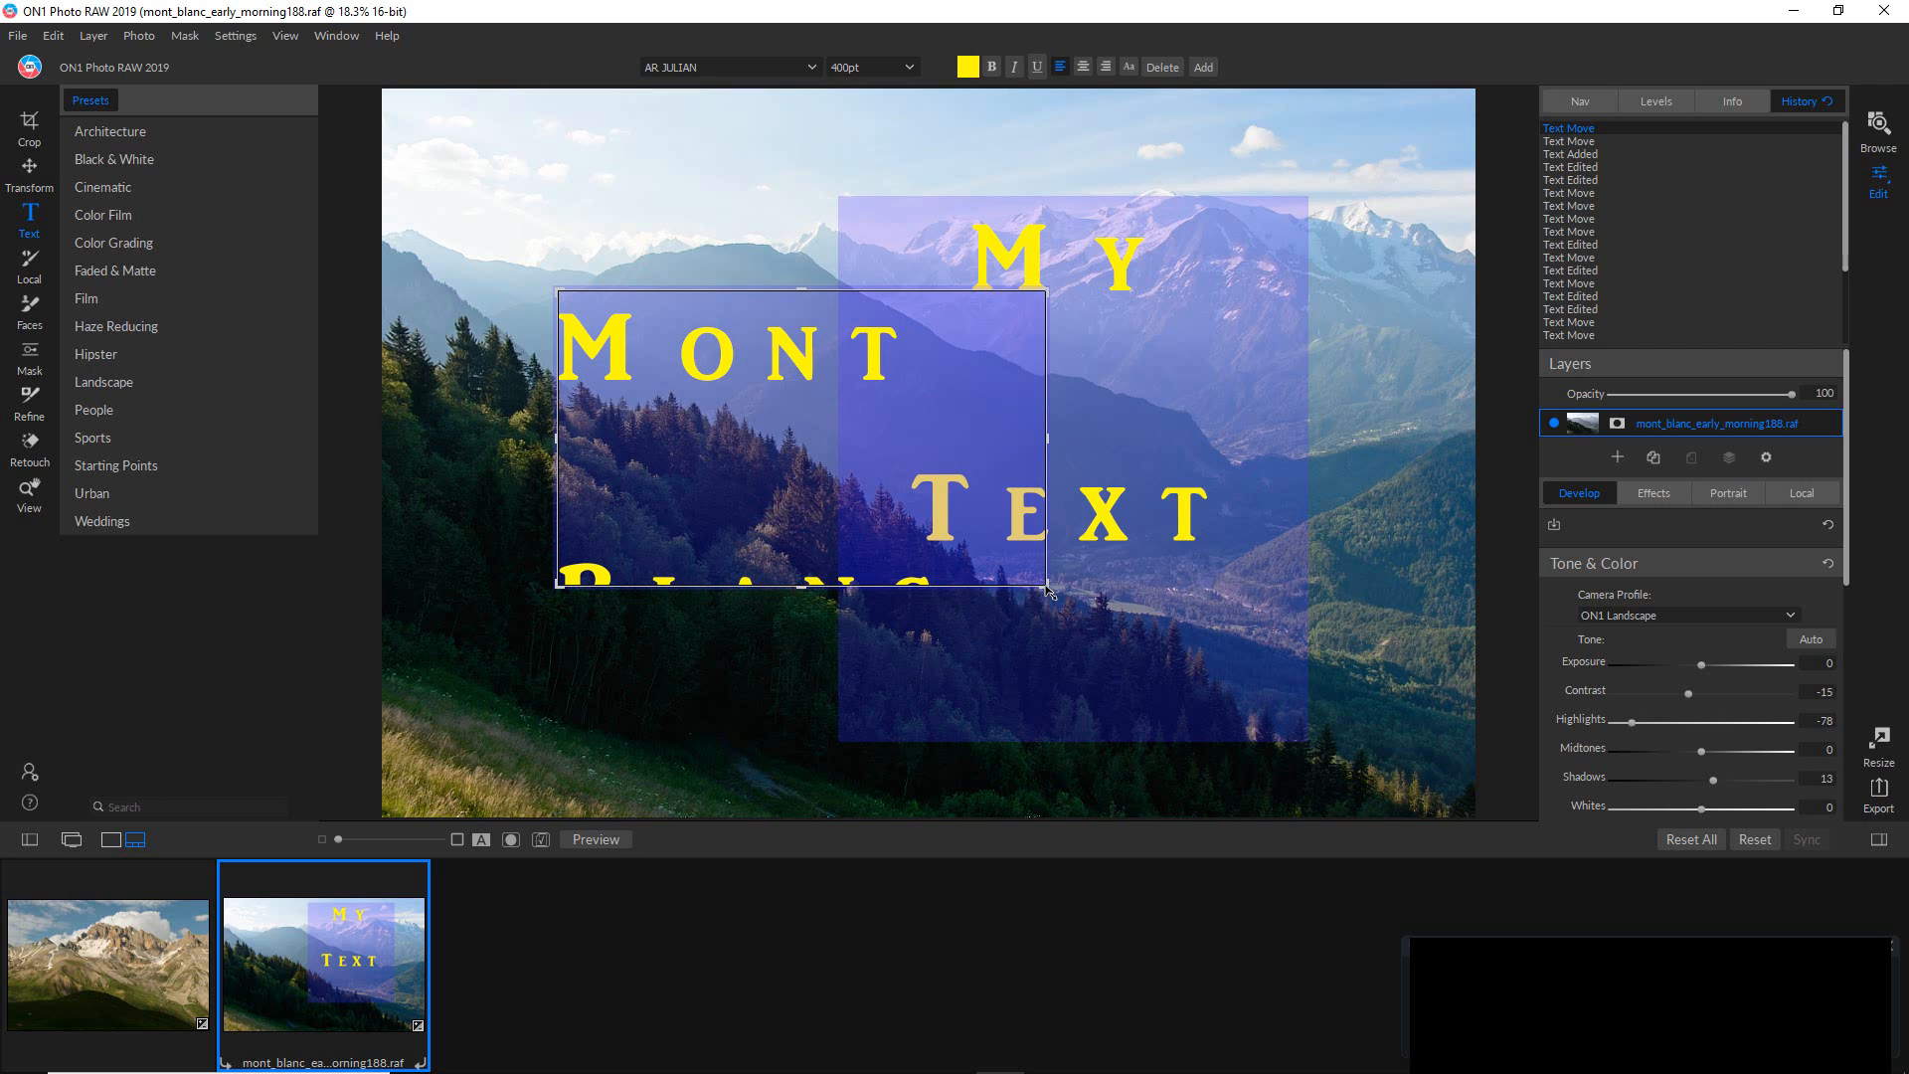
left_click_drag(1044, 584, 1039, 750)
Change the colour of all the text in the "Mont Blanc" box to white (#ffffff).
double_click(833, 601)
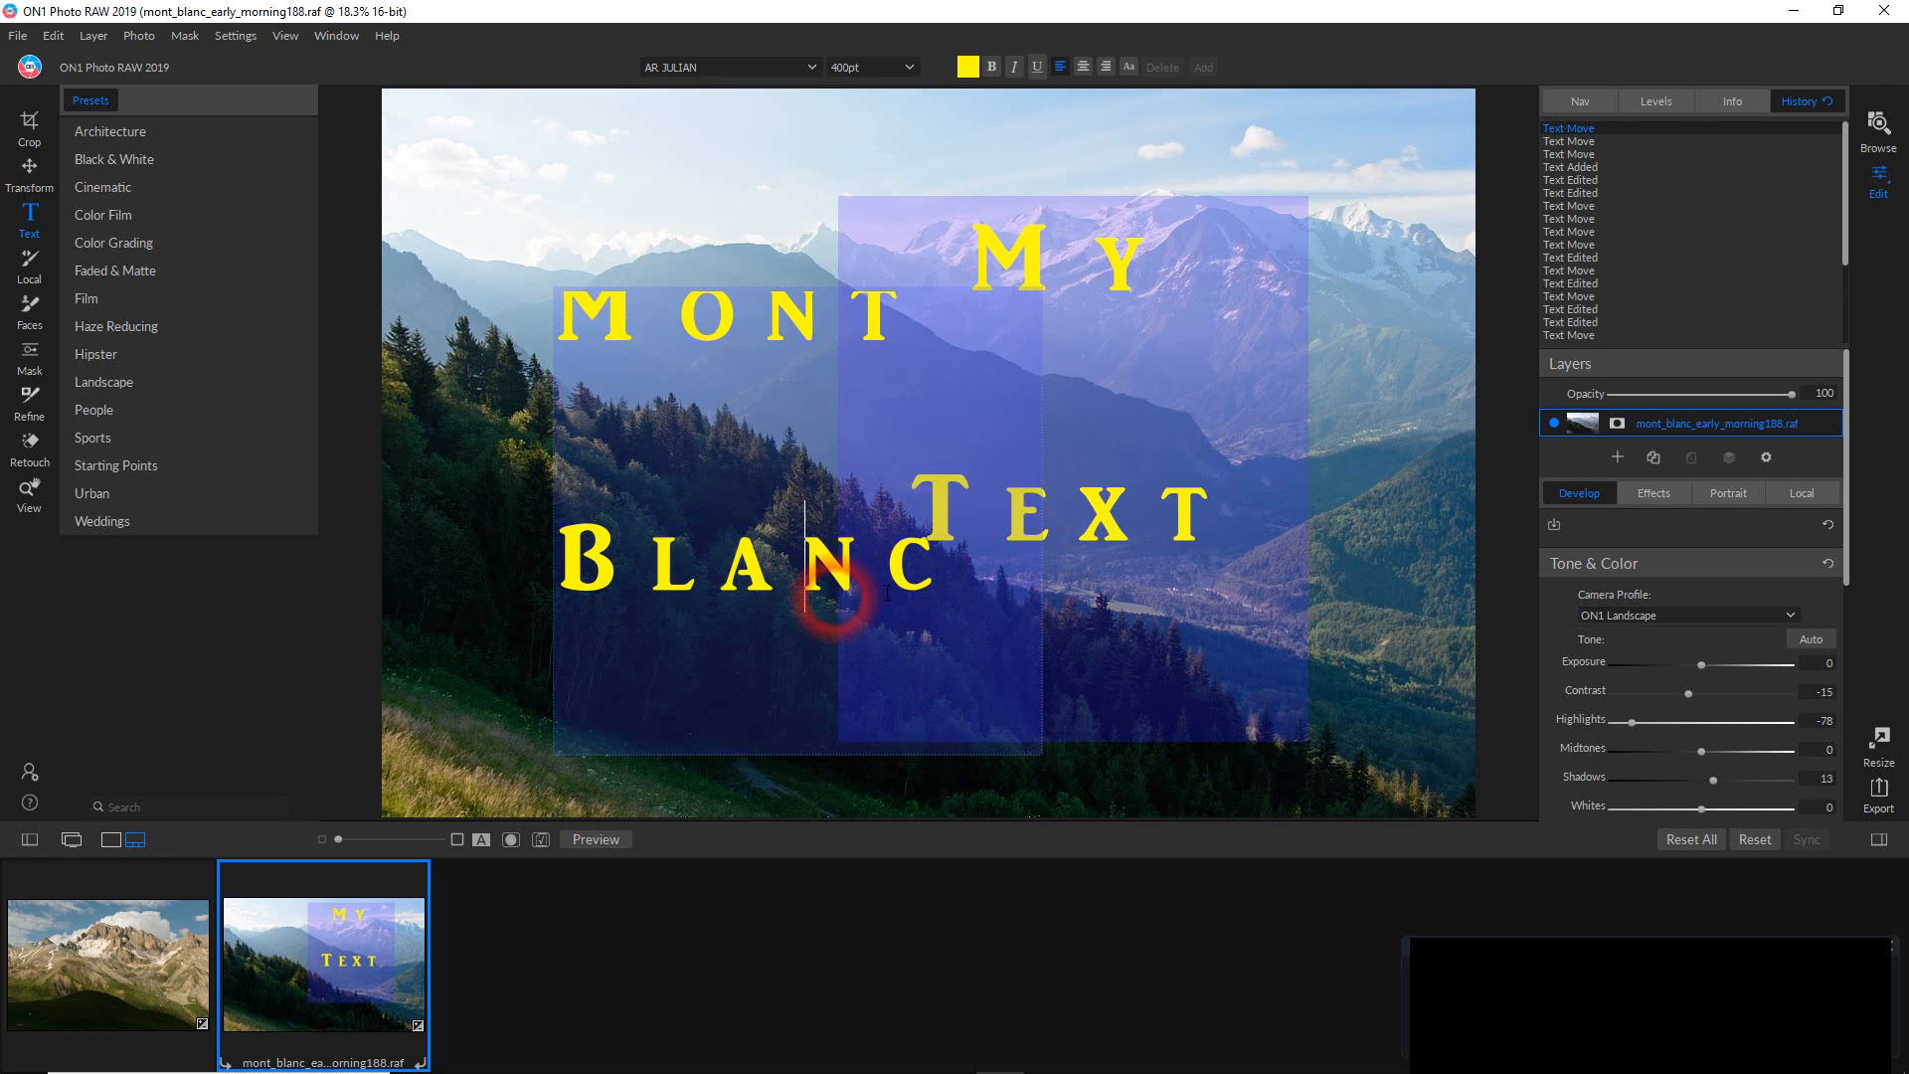
double_click(924, 563)
key("ctrl+a")
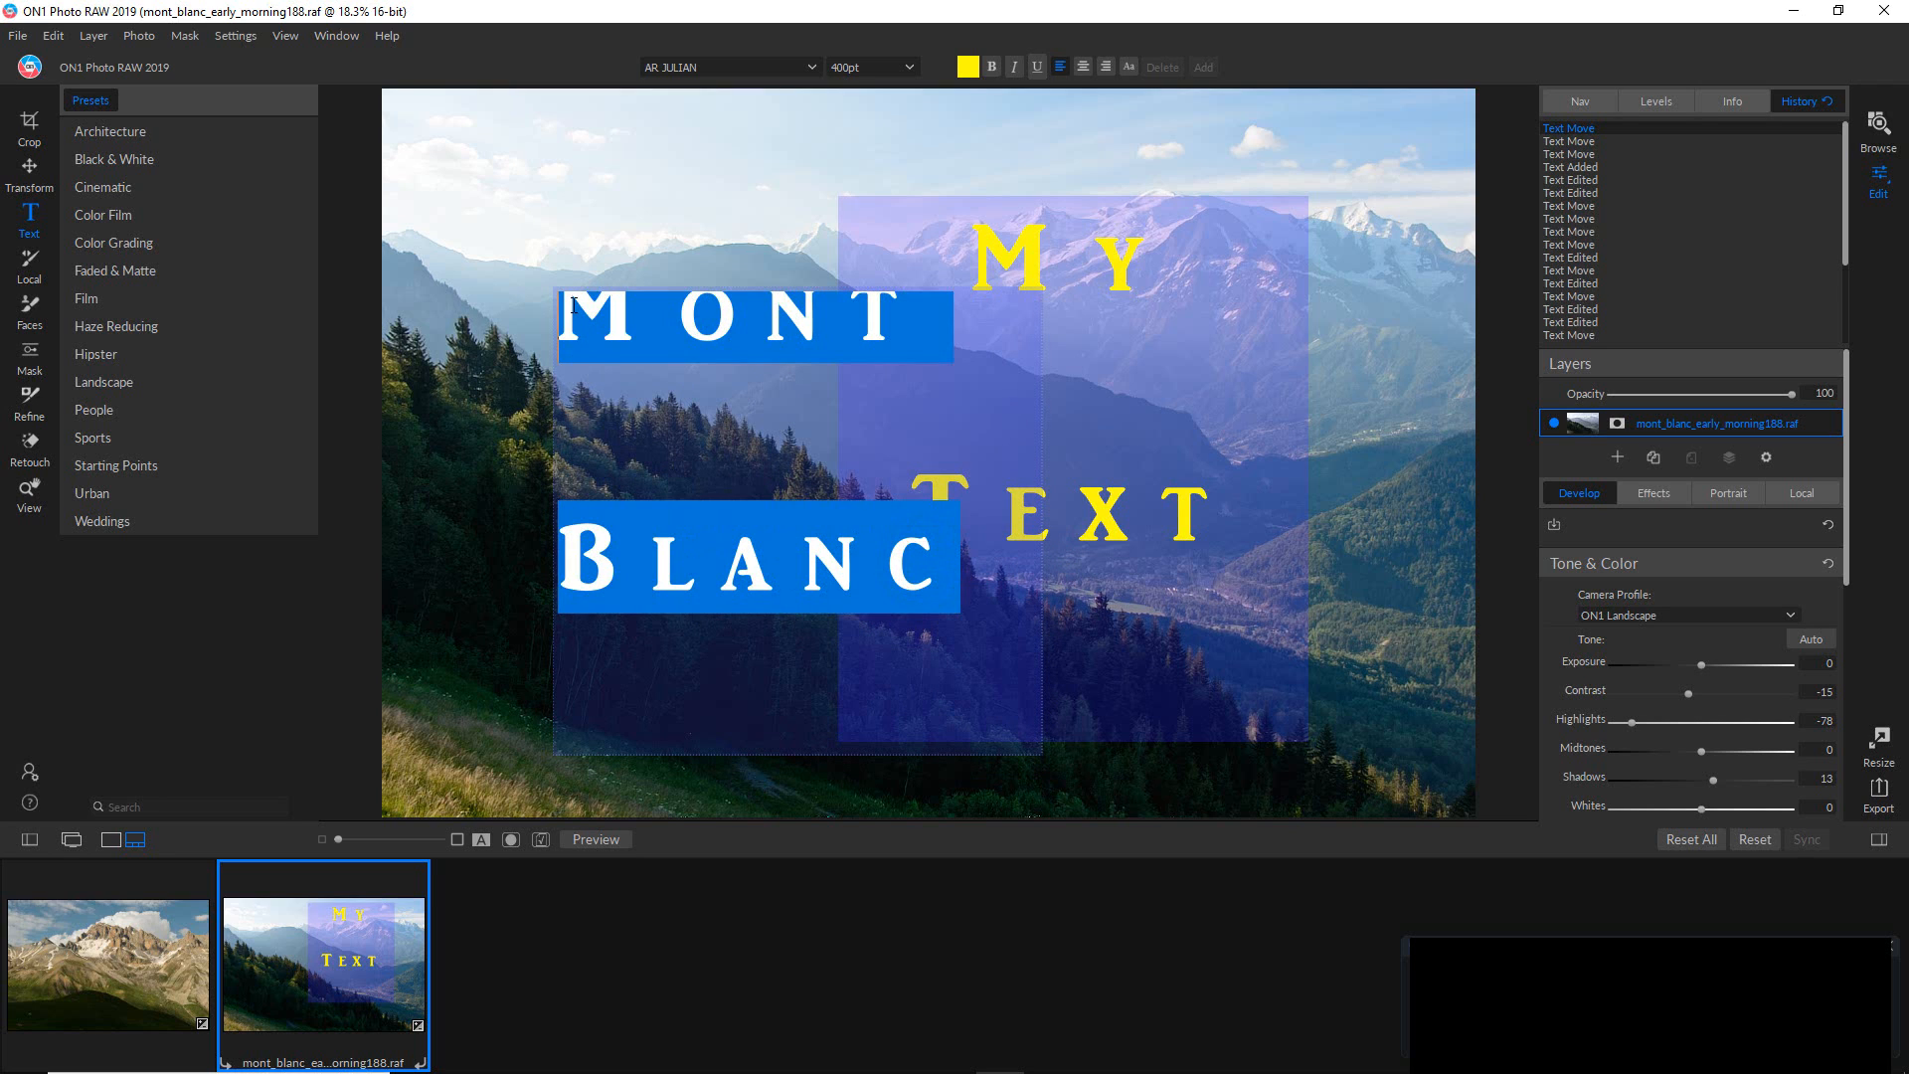
left_click(967, 67)
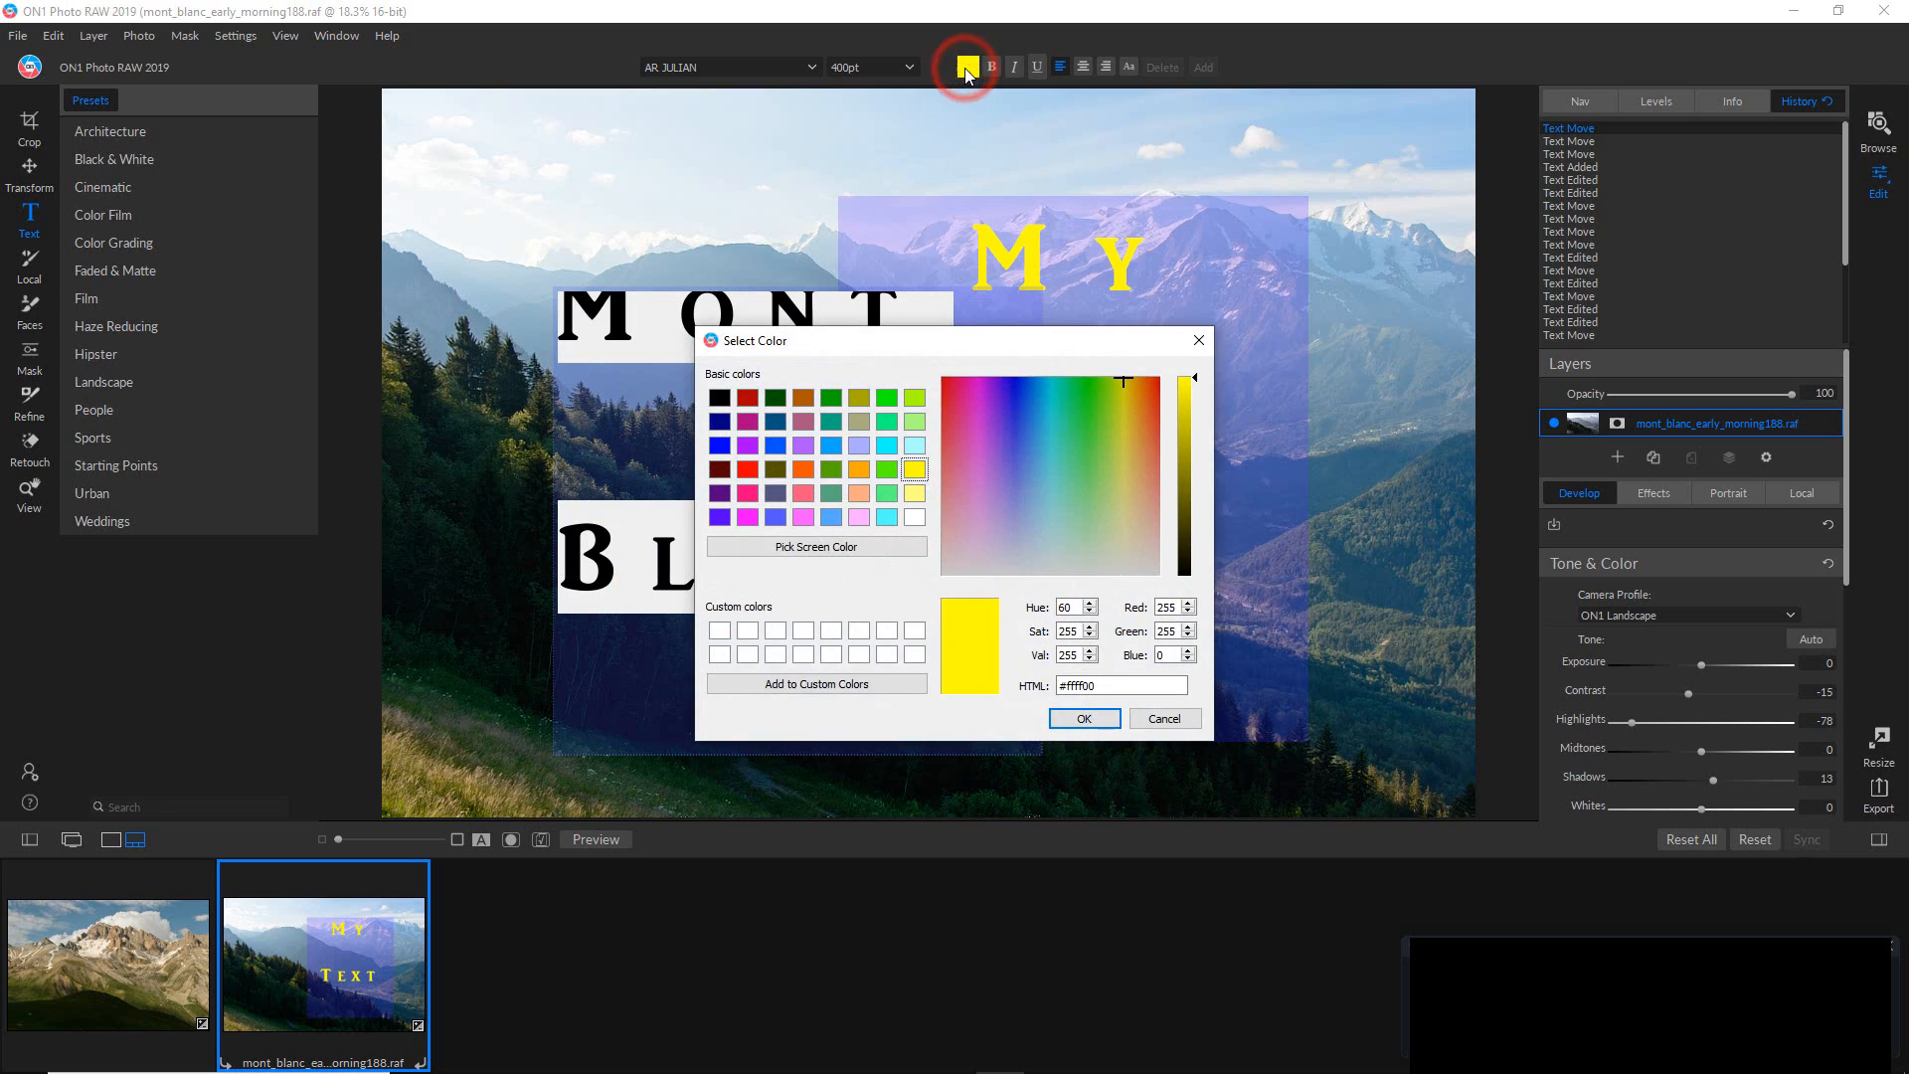
left_click(916, 516)
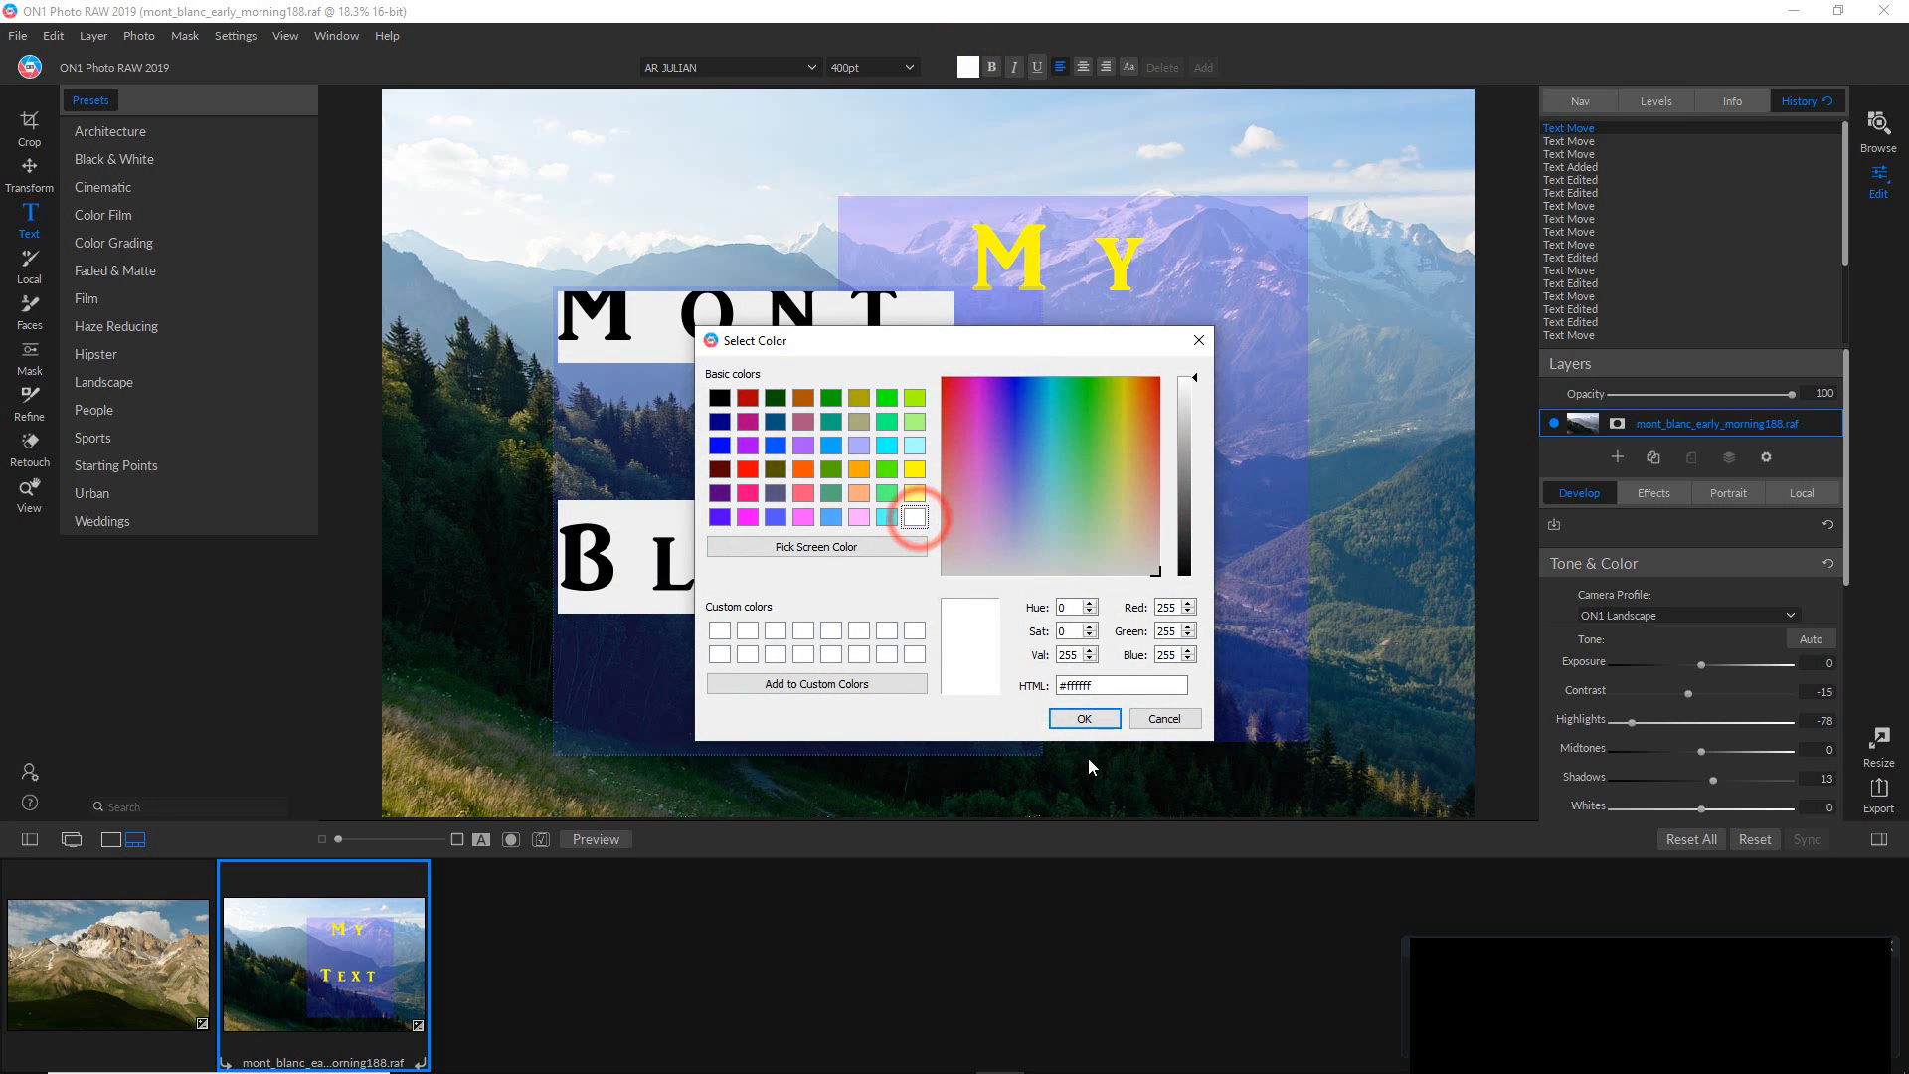
left_click(1091, 717)
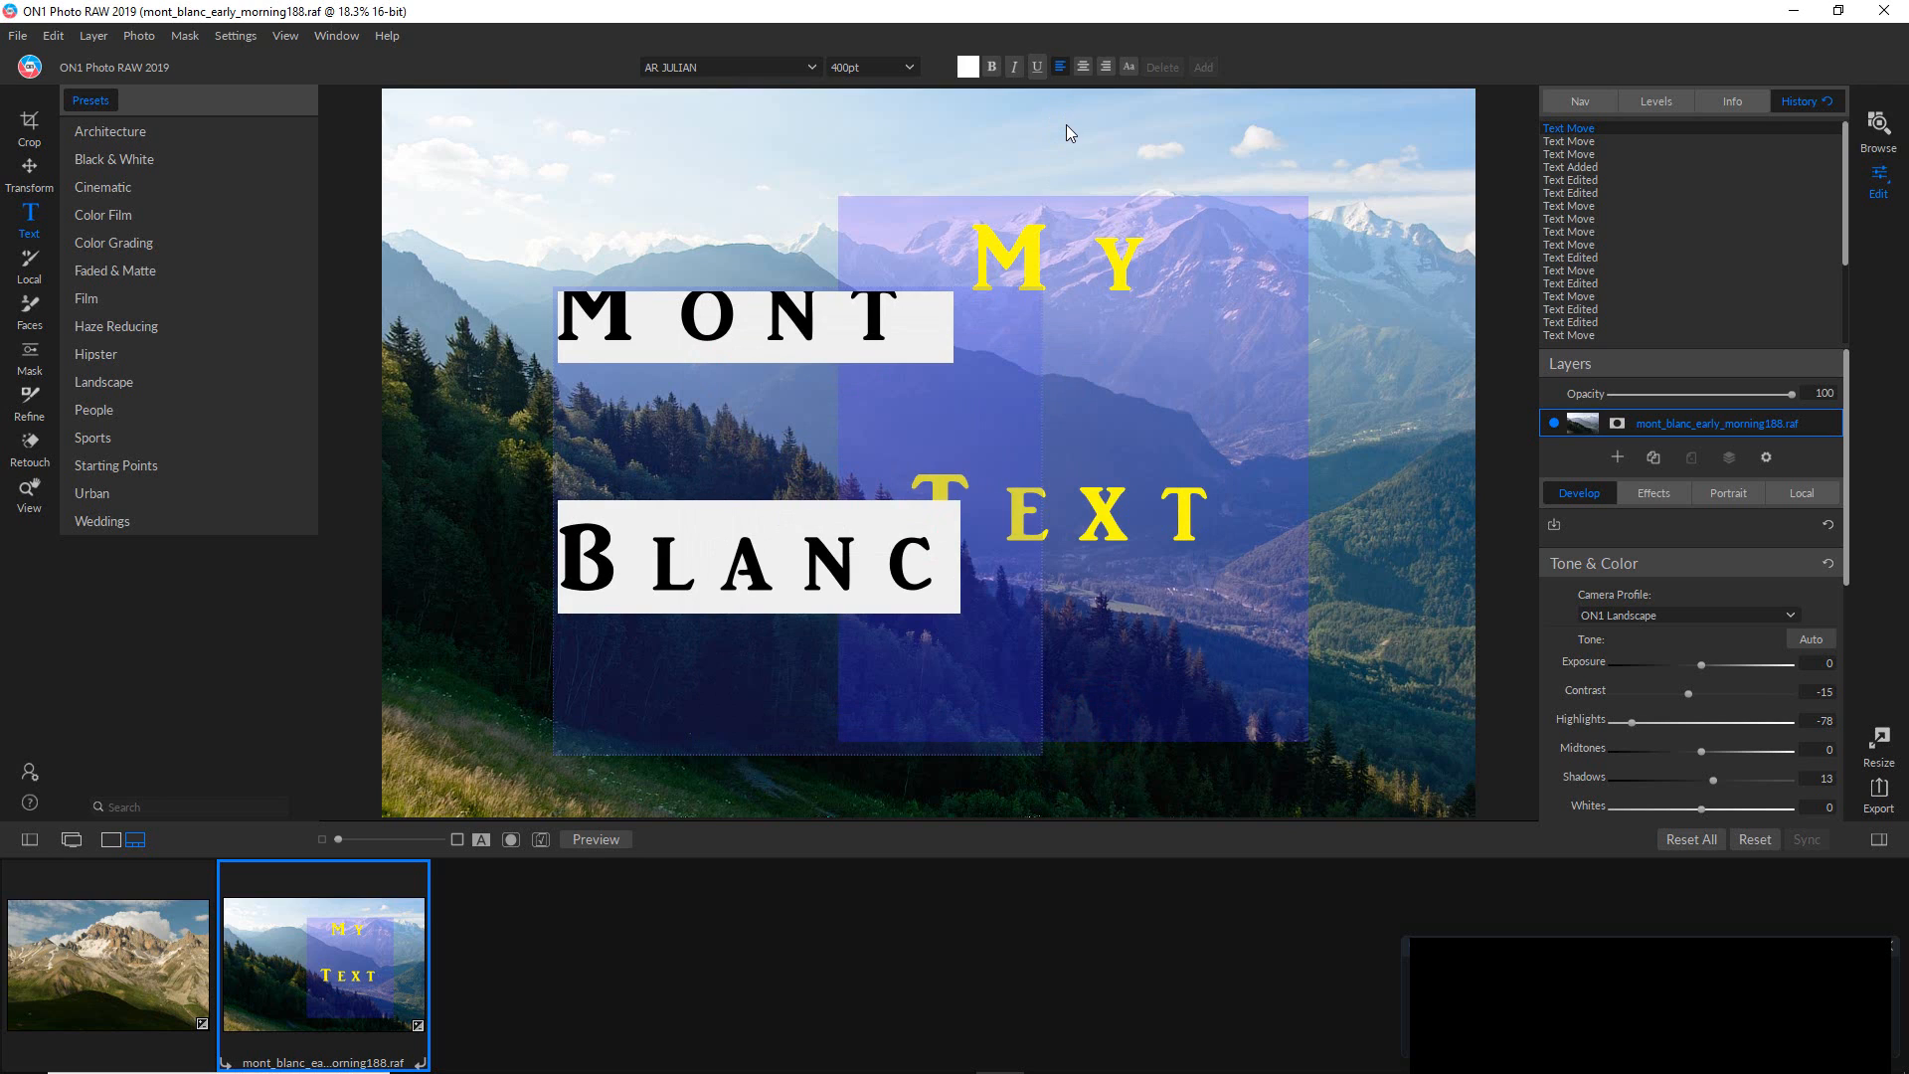
left_click(973, 406)
left_click(729, 194)
left_click(740, 417)
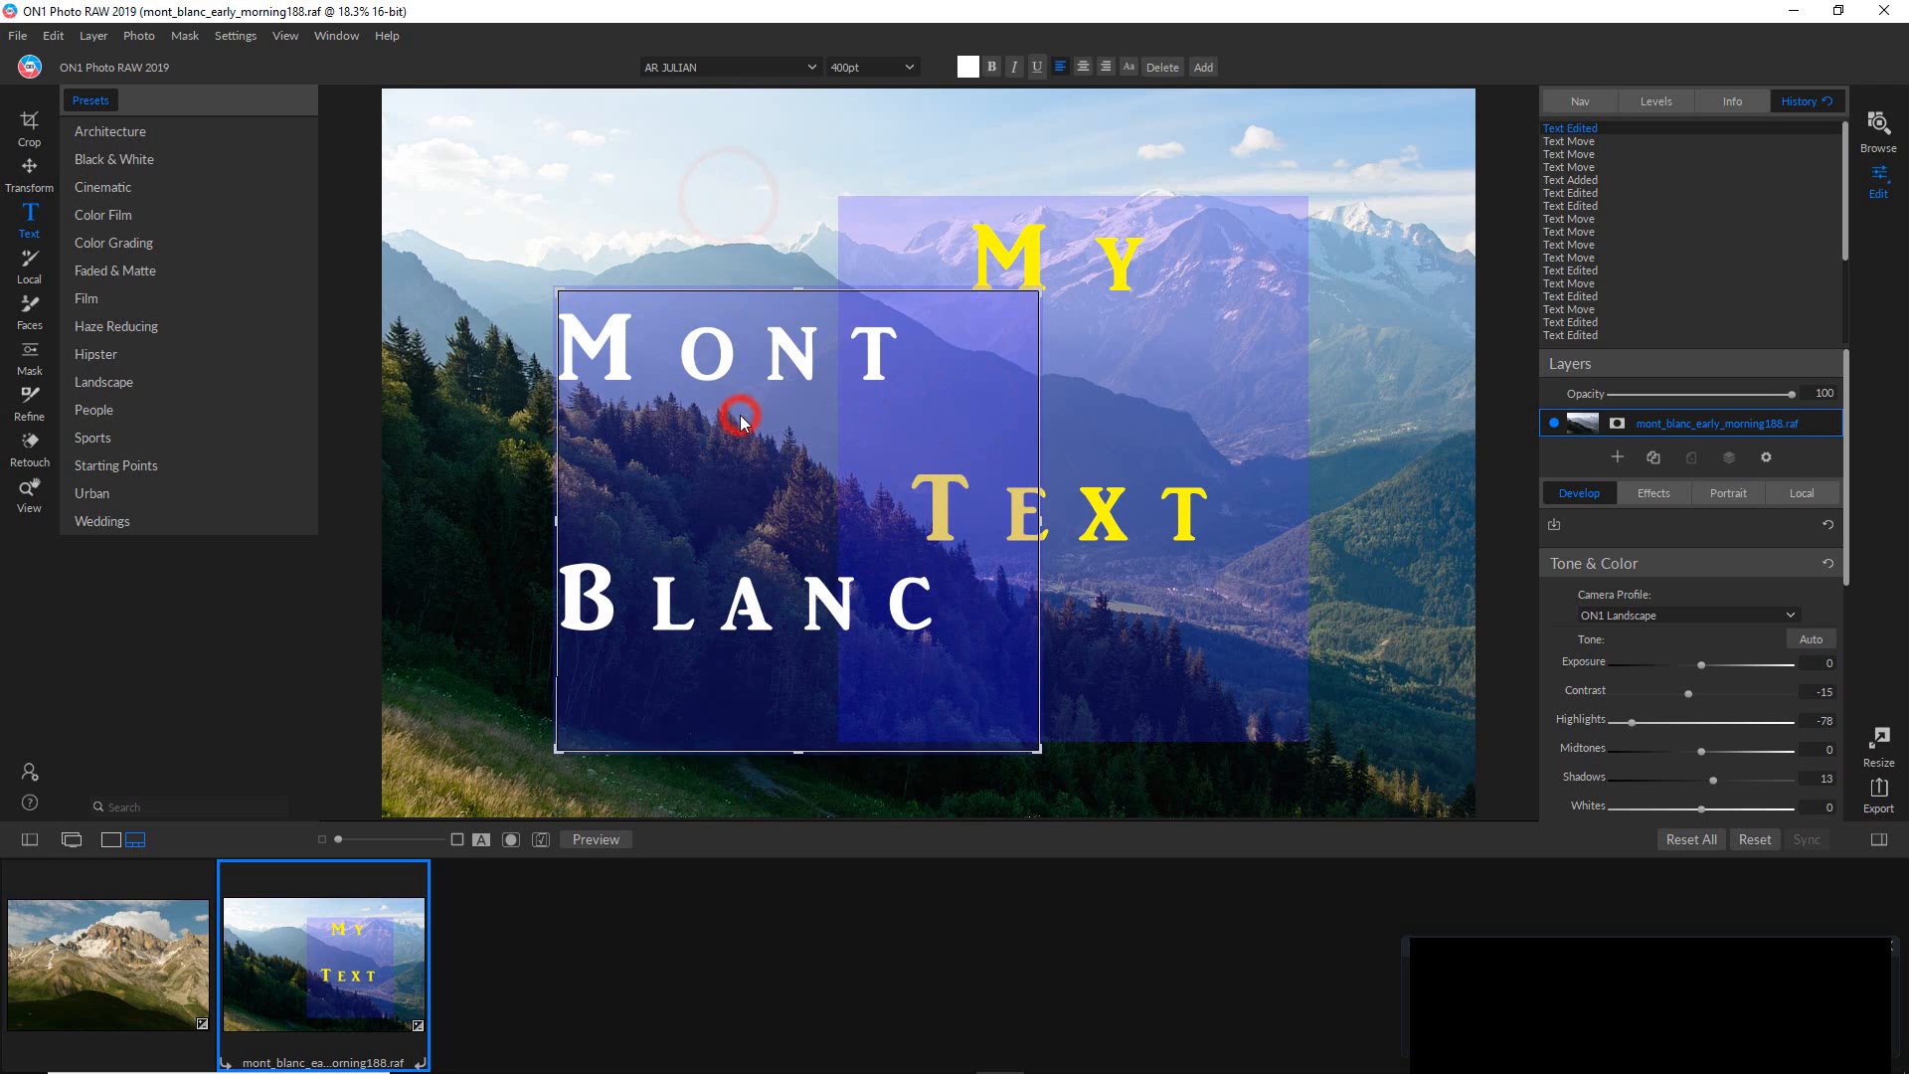
Change the background fill of the "Mont Blanc" text box to orange (#ff5500) and deselect the box.
left_click(1131, 67)
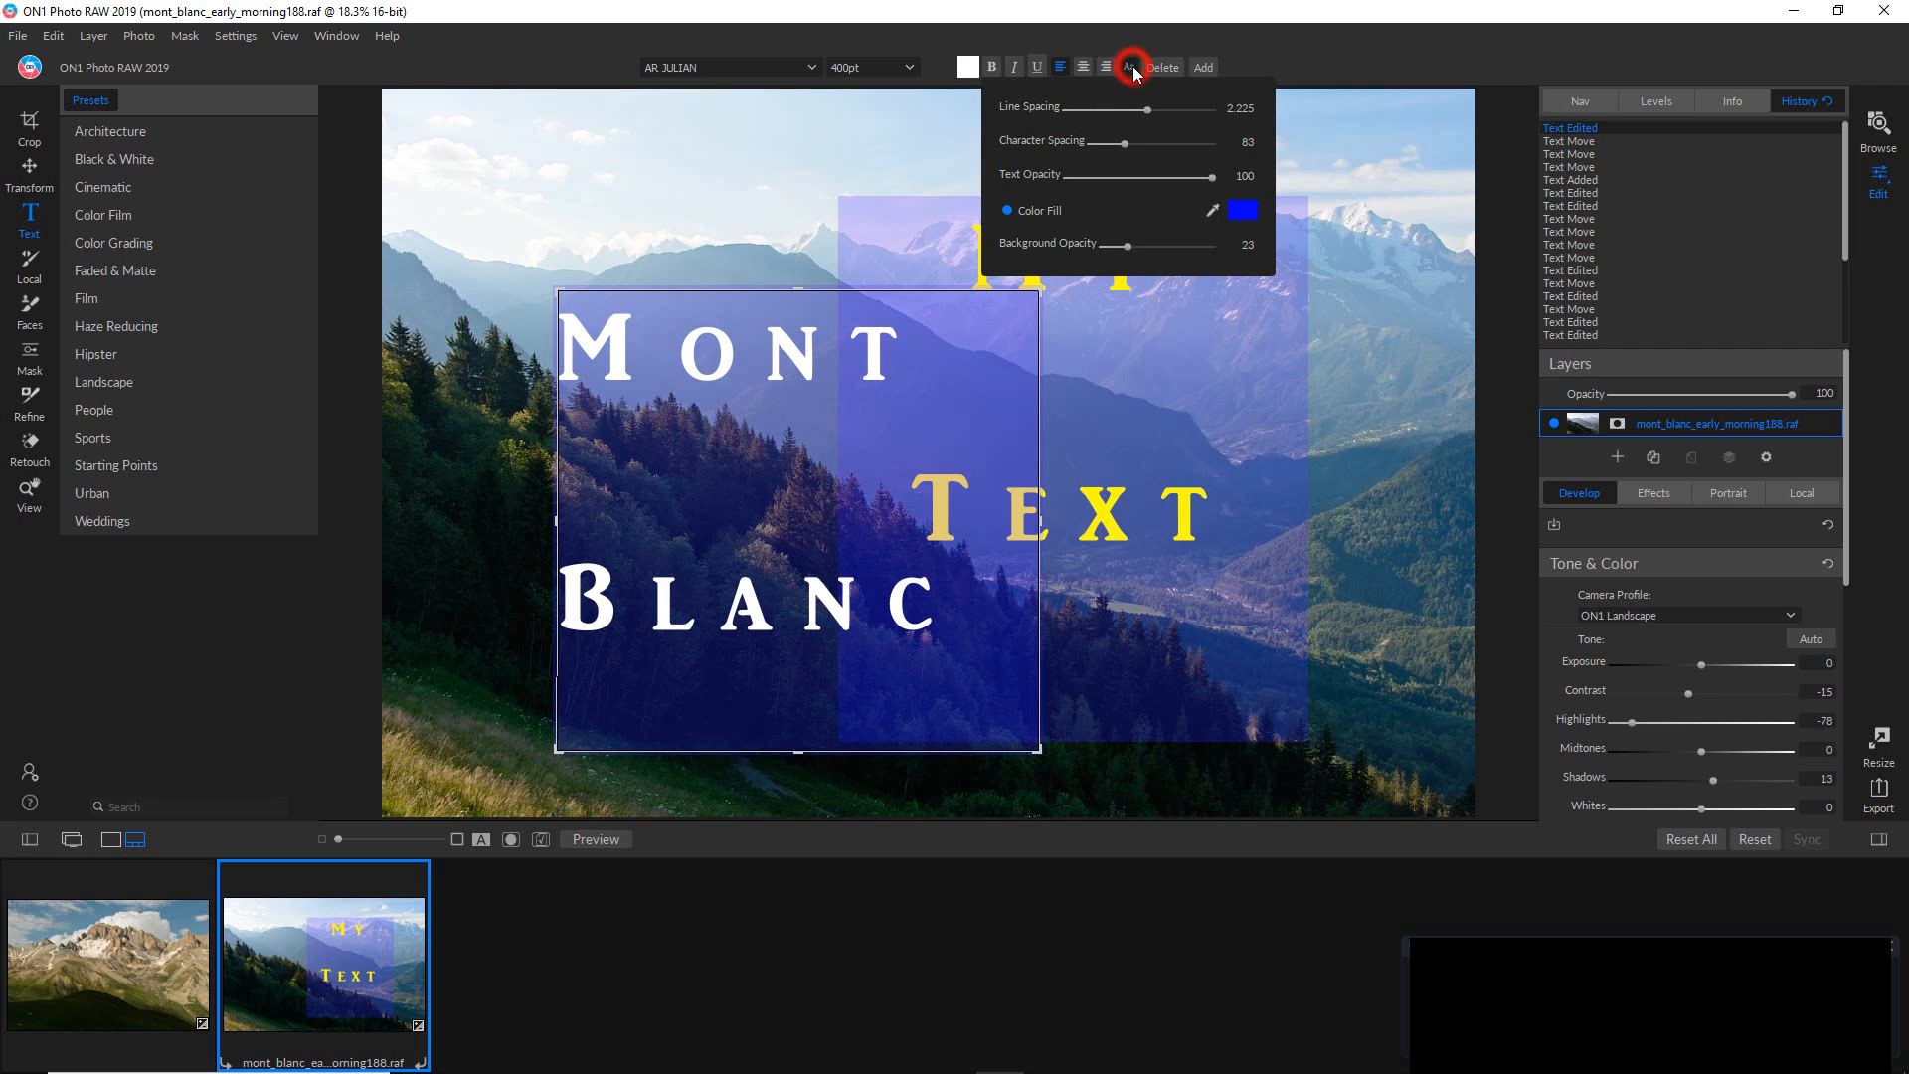
left_click(1241, 209)
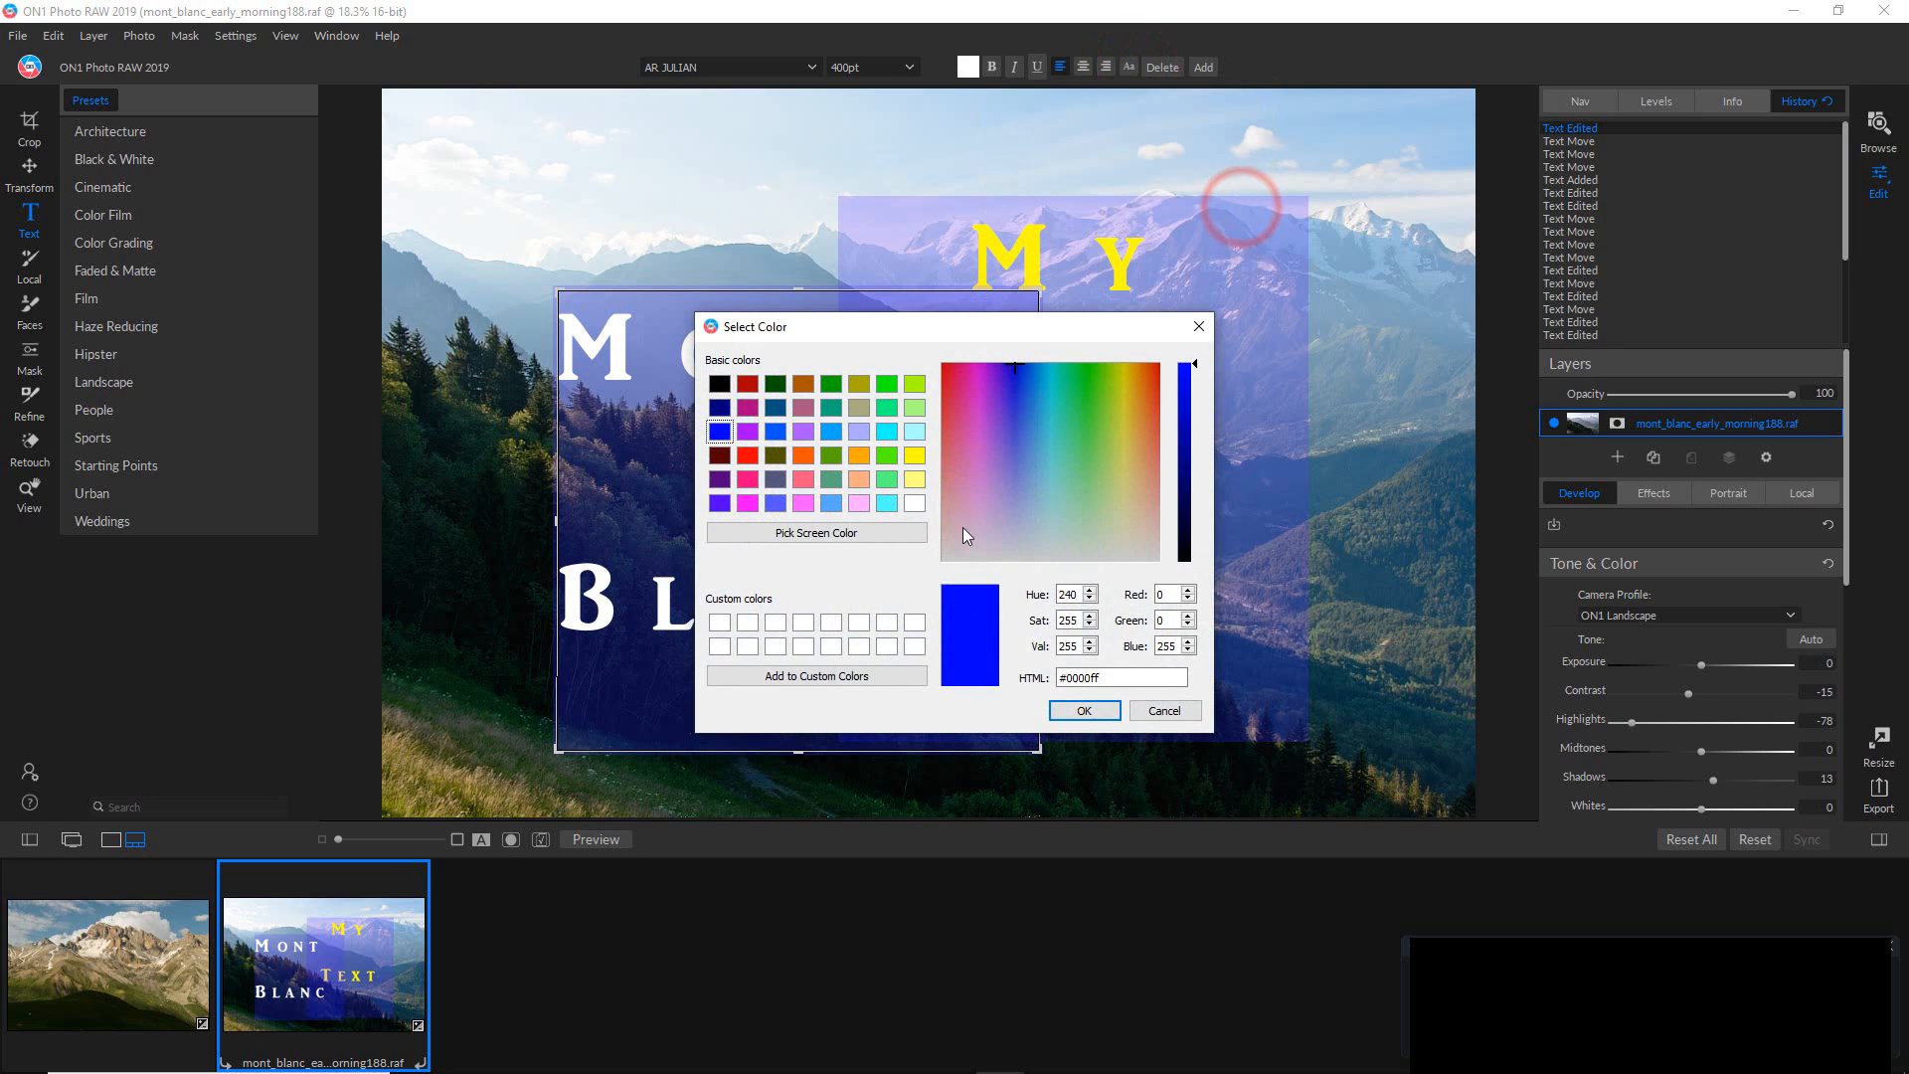
left_click(803, 455)
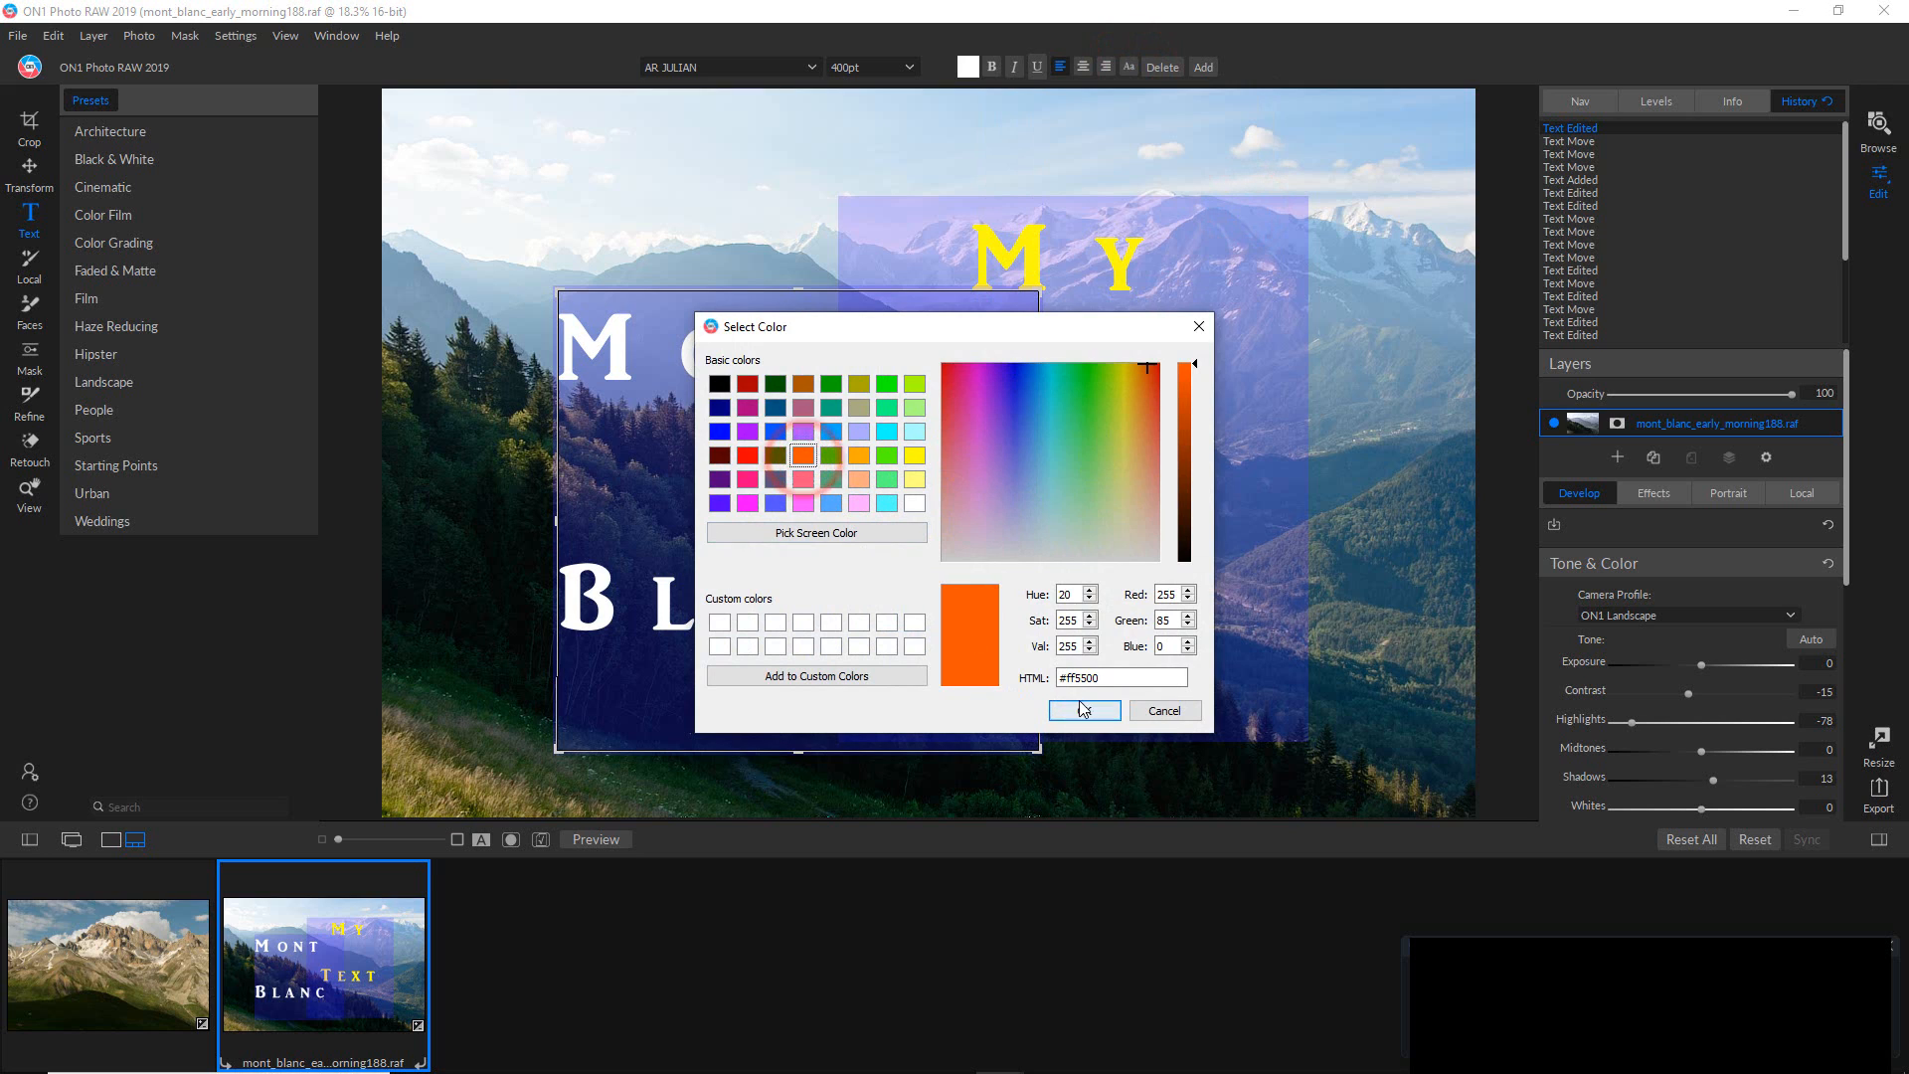
left_click(1078, 671)
left_click(1102, 717)
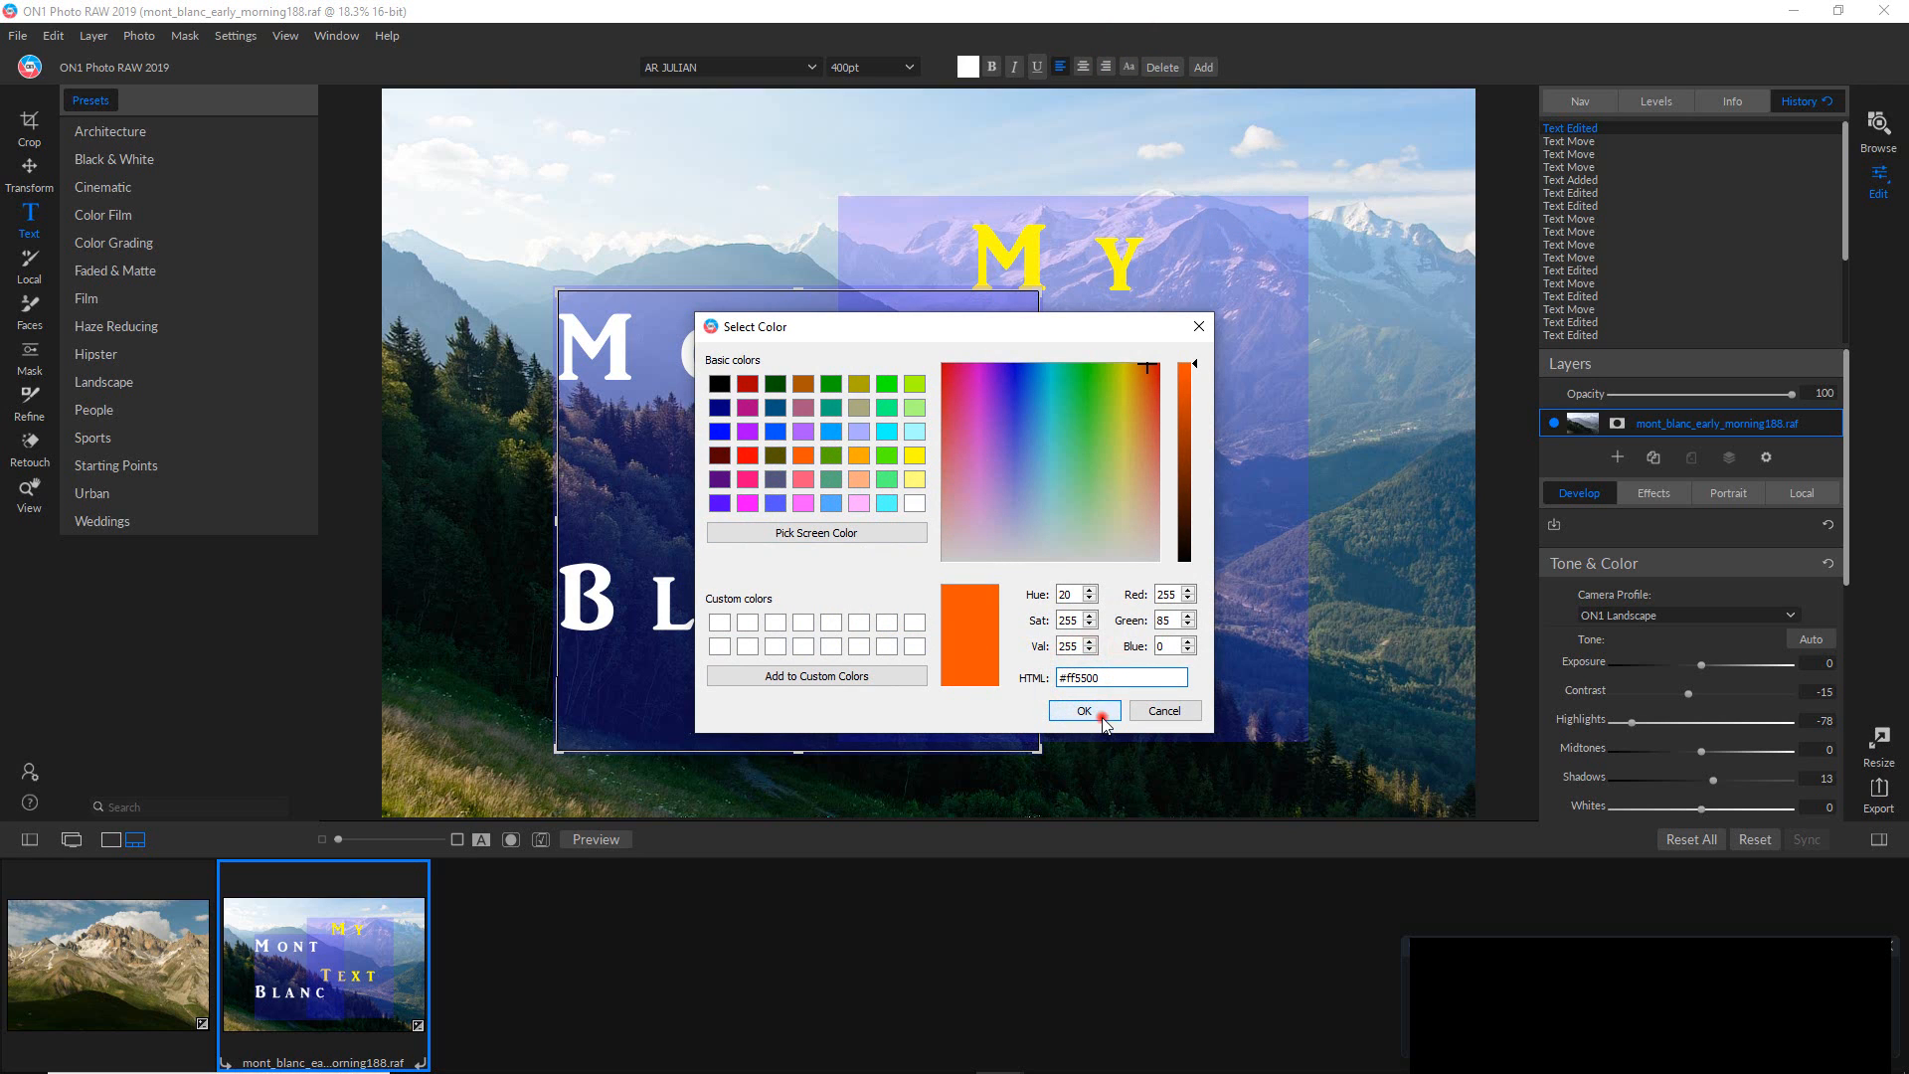
left_click(1328, 623)
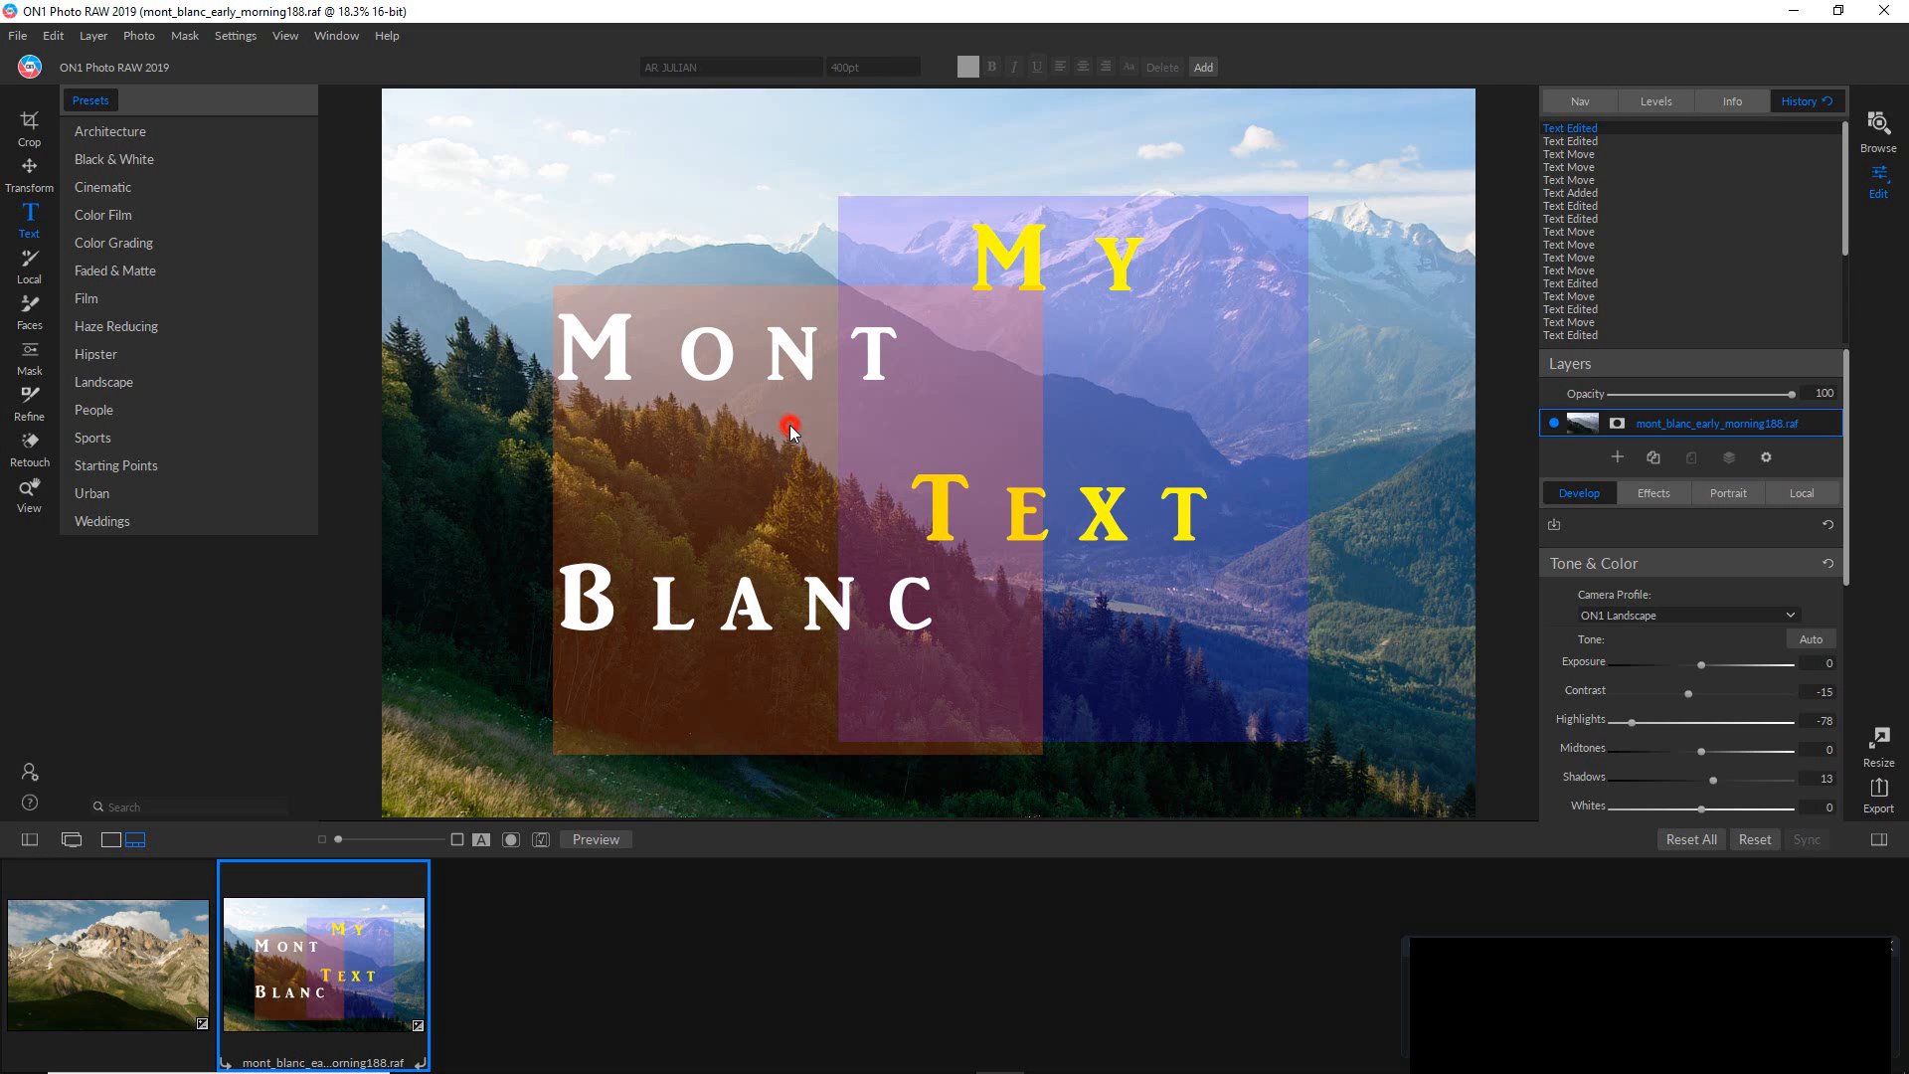
Move the "Mont Blanc" box up so its words overlap the "My Text" words, and order it one level backward.
left_click_drag(788, 425, 933, 336)
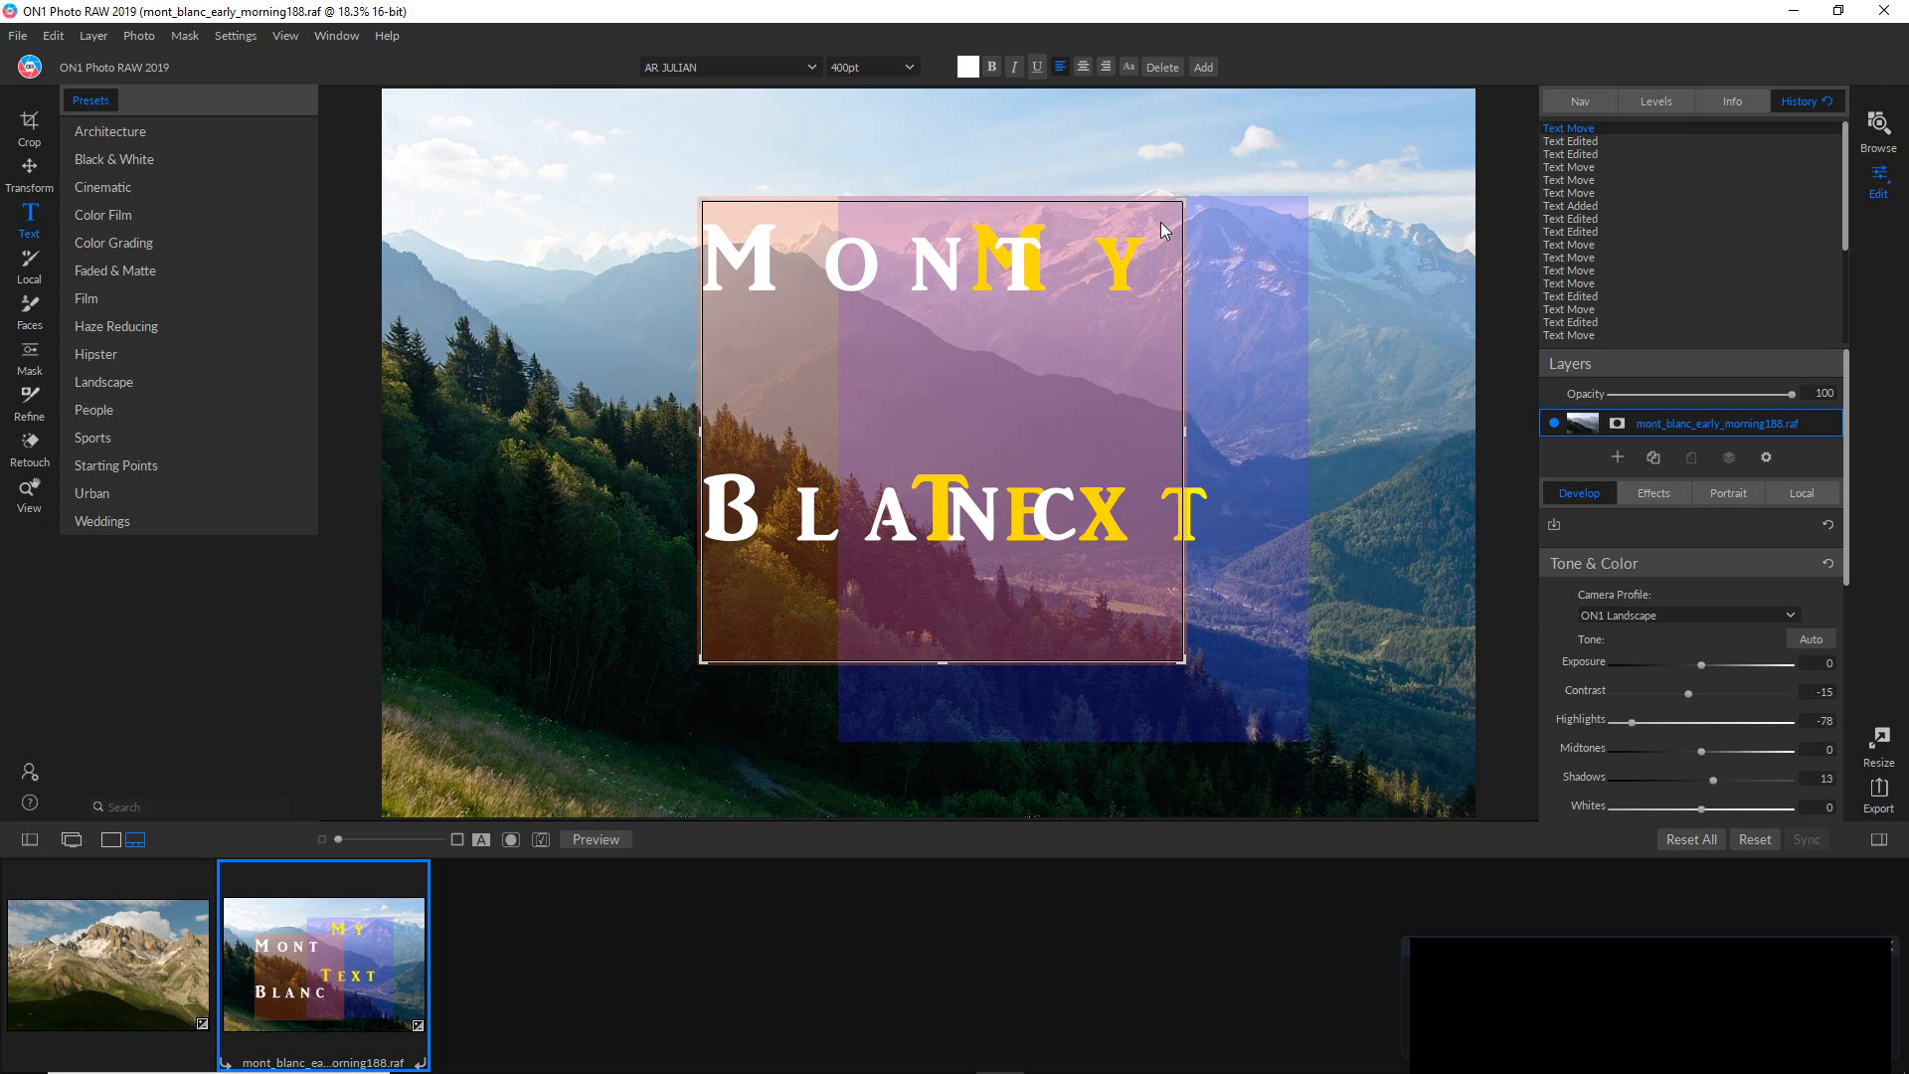
right_click(1060, 254)
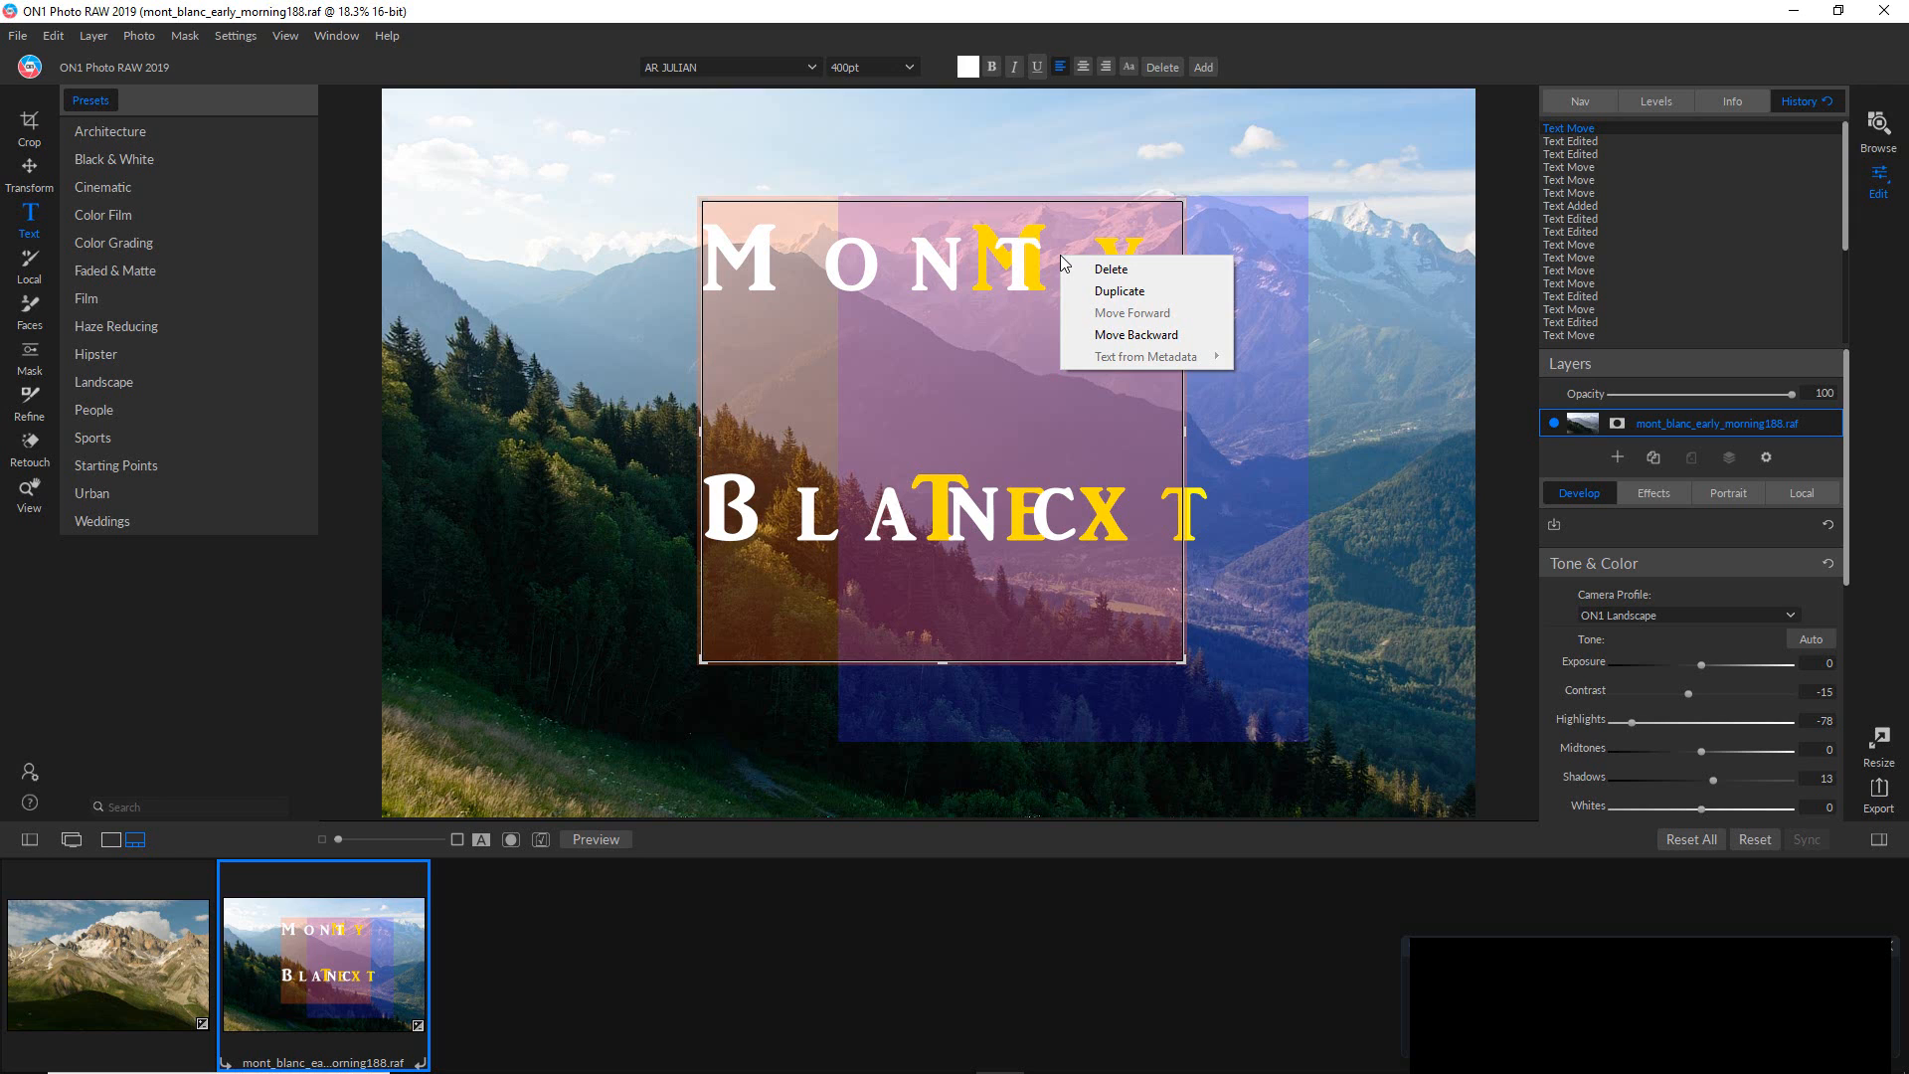
left_click(1111, 333)
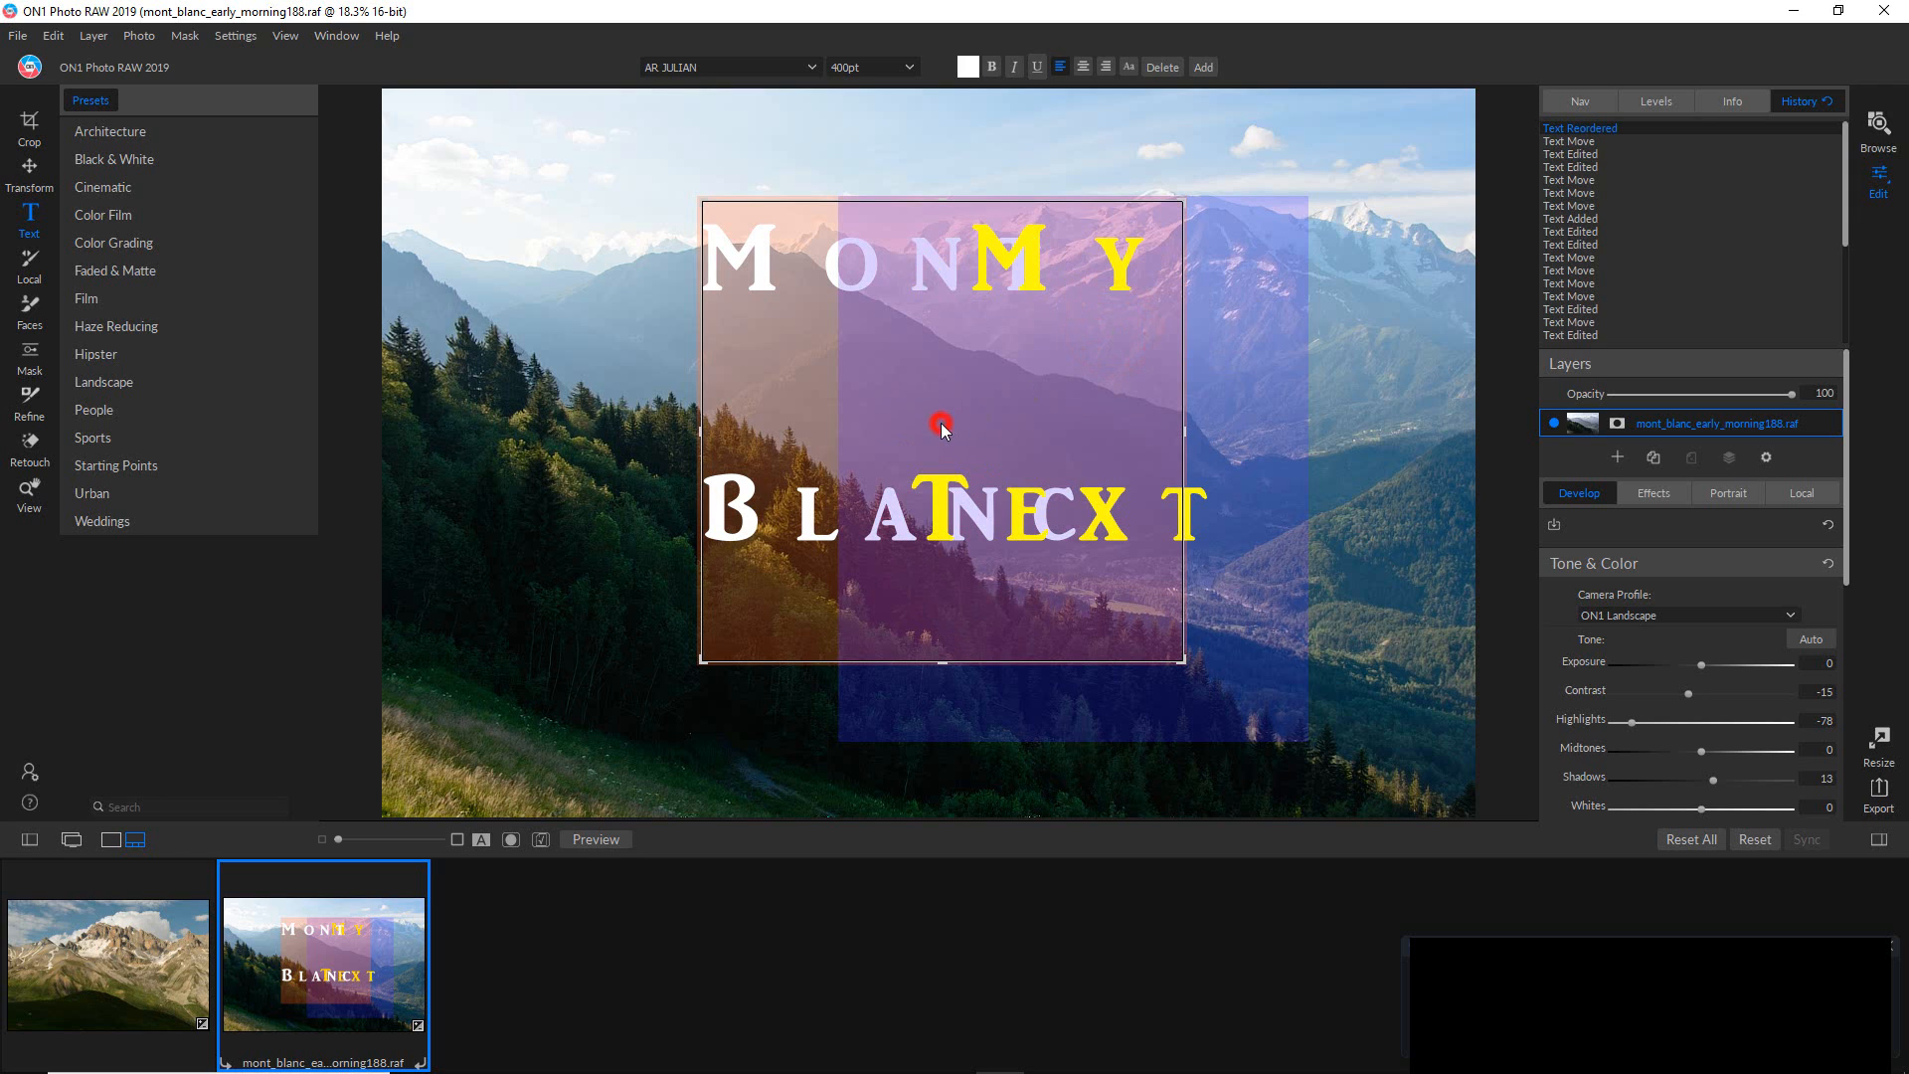
Move the "My Text" box slightly up and the "Mont Blanc" box down so that their lines of text alternate.
mouse_move(940, 422)
left_mouse_down()
mouse_move(845, 481)
mouse_move(1117, 431)
mouse_move(1048, 384)
mouse_move(939, 396)
left_mouse_up()
left_click(786, 455)
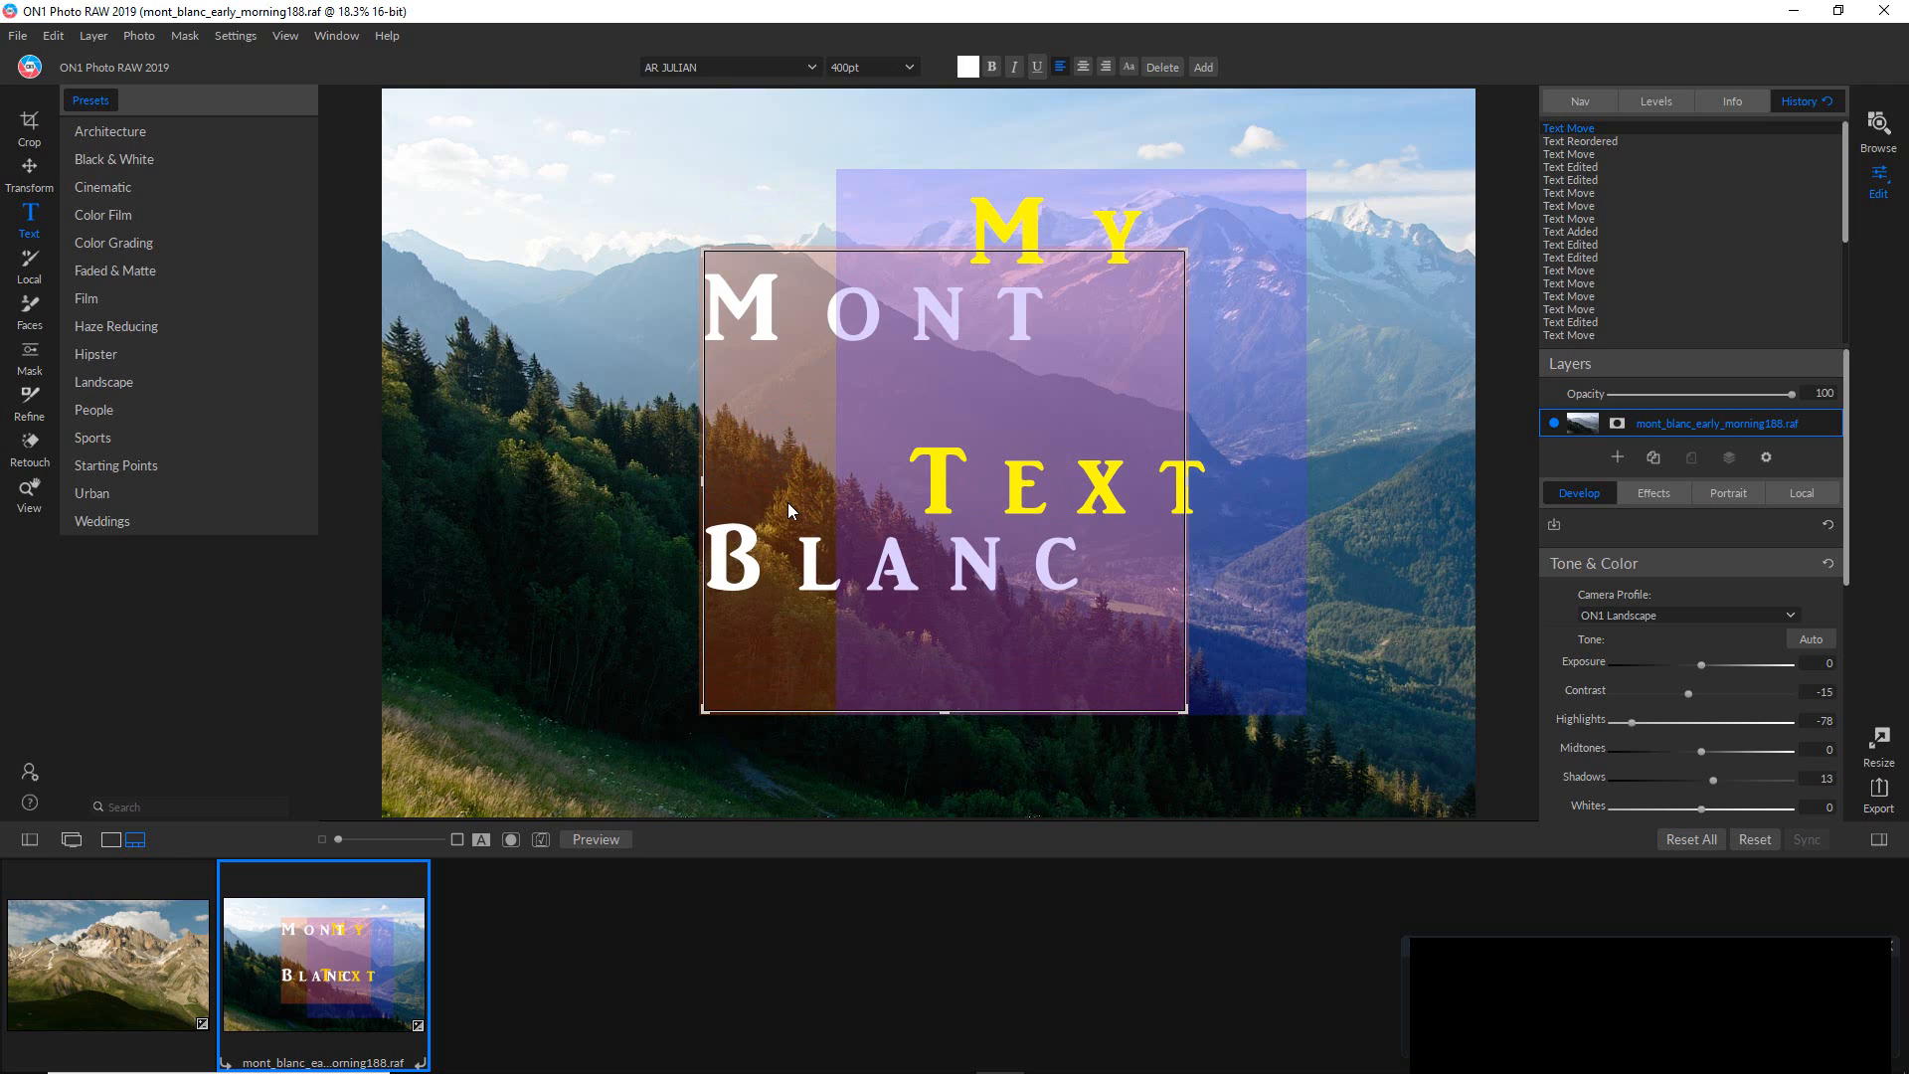
left_click_drag(788, 503, 805, 535)
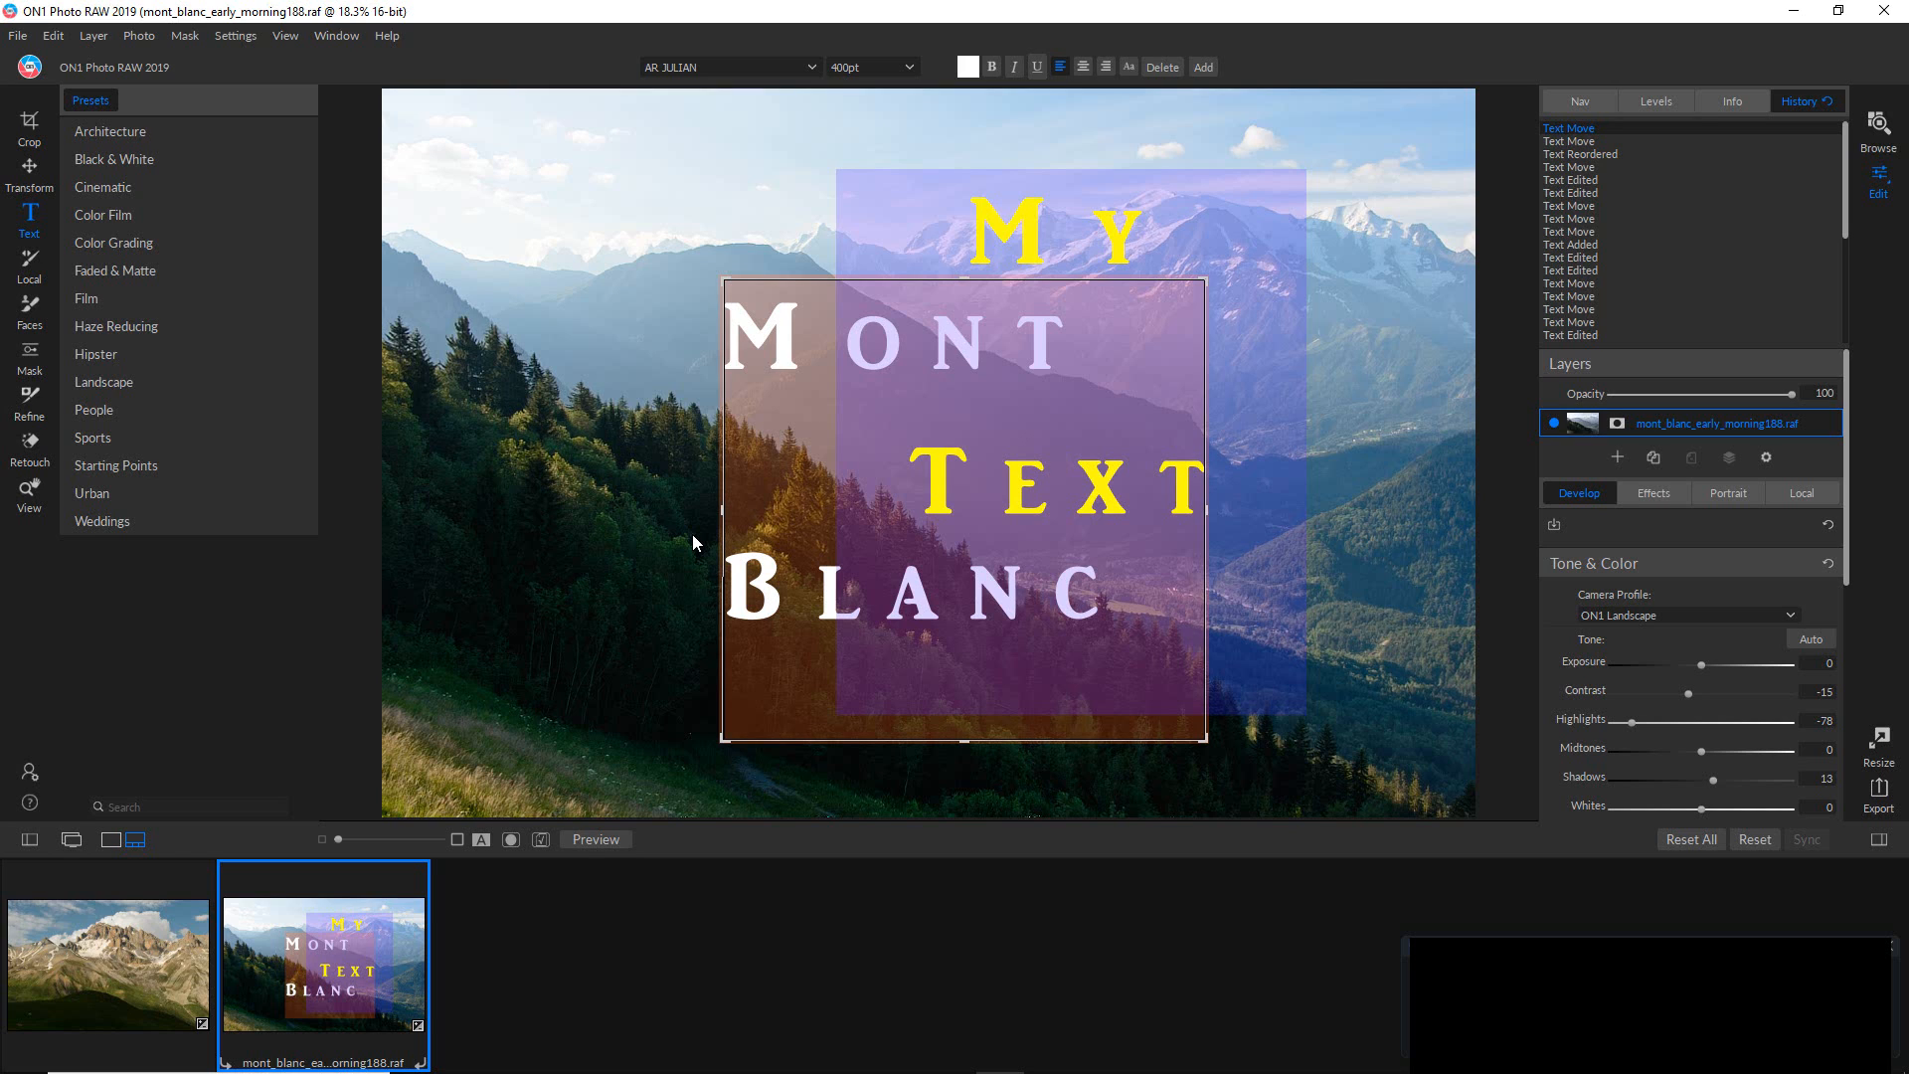
Return to browsing the Tutorials folder and copy the settings of the photo col_du_lautaret_0270.raf.
key("ctrl+alt+1")
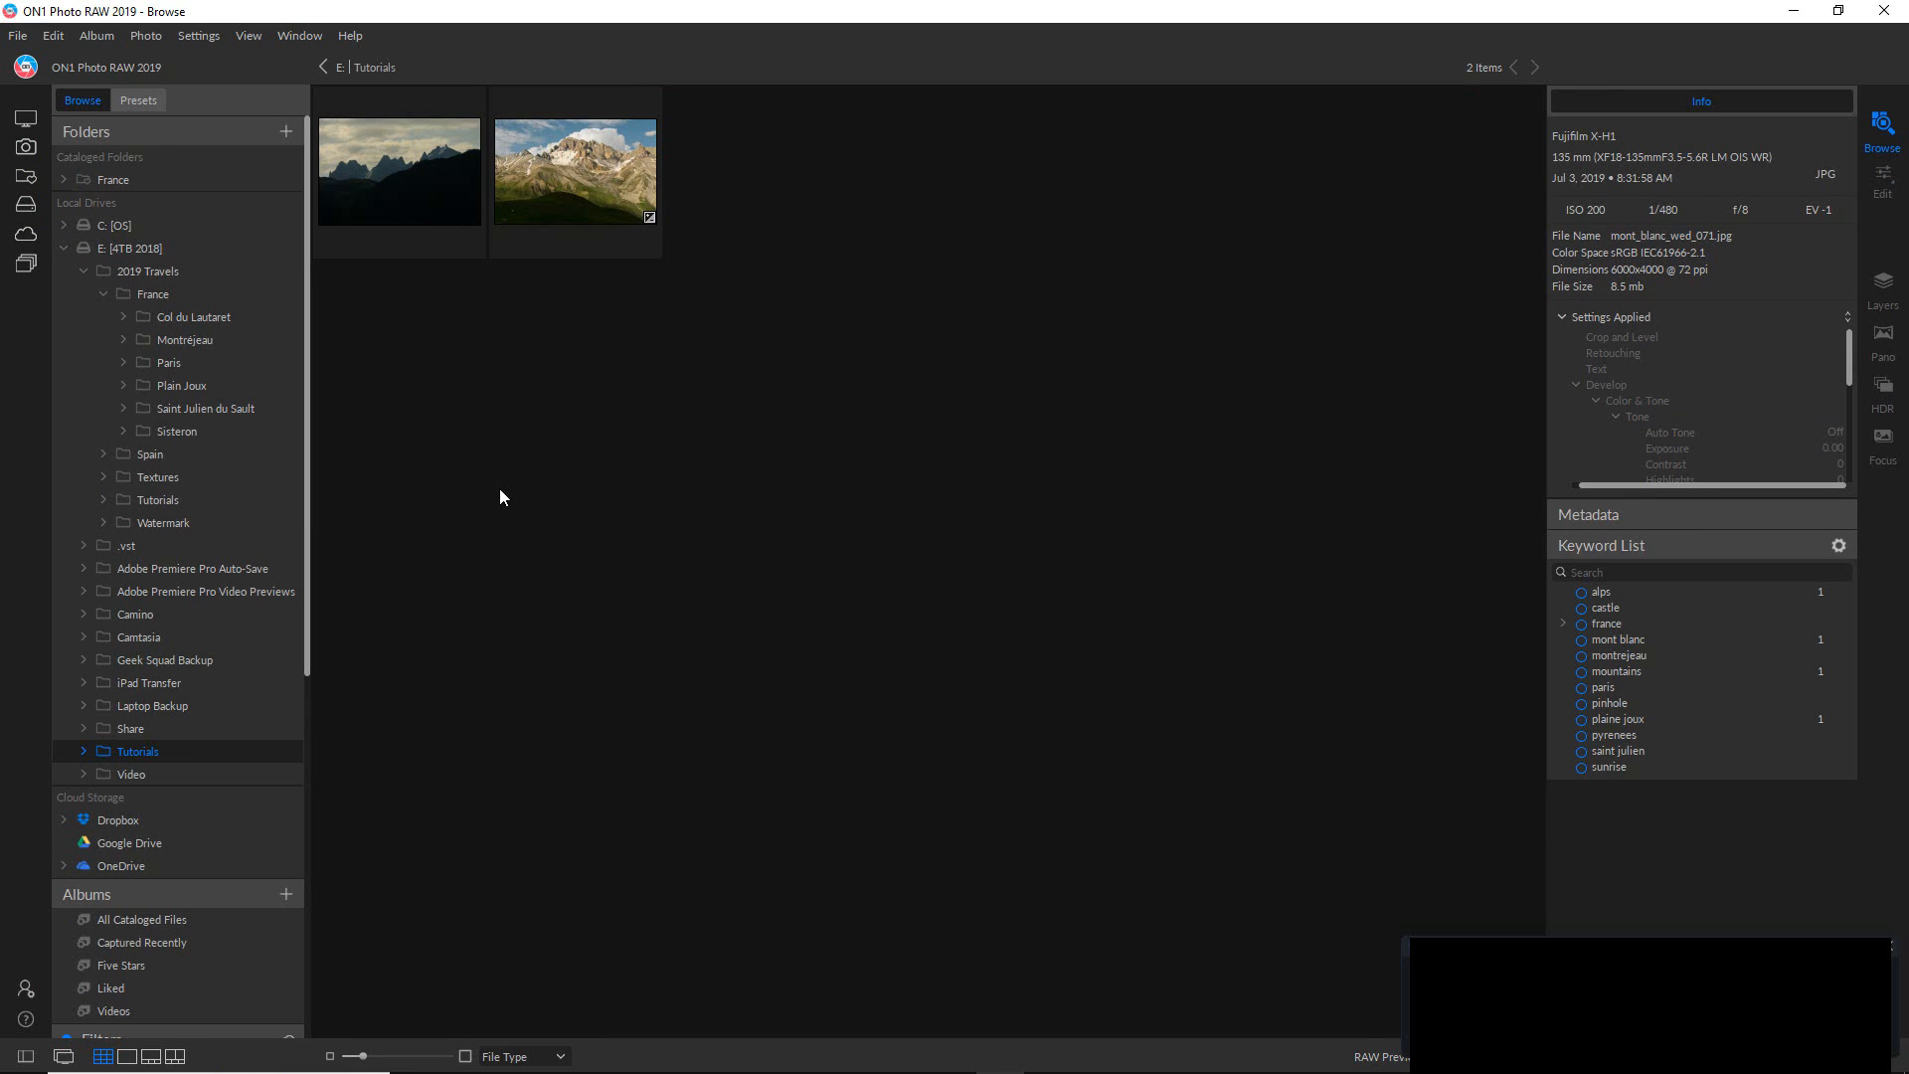
mouse_move(394, 182)
mouse_move(651, 245)
mouse_move(588, 206)
left_click(593, 185)
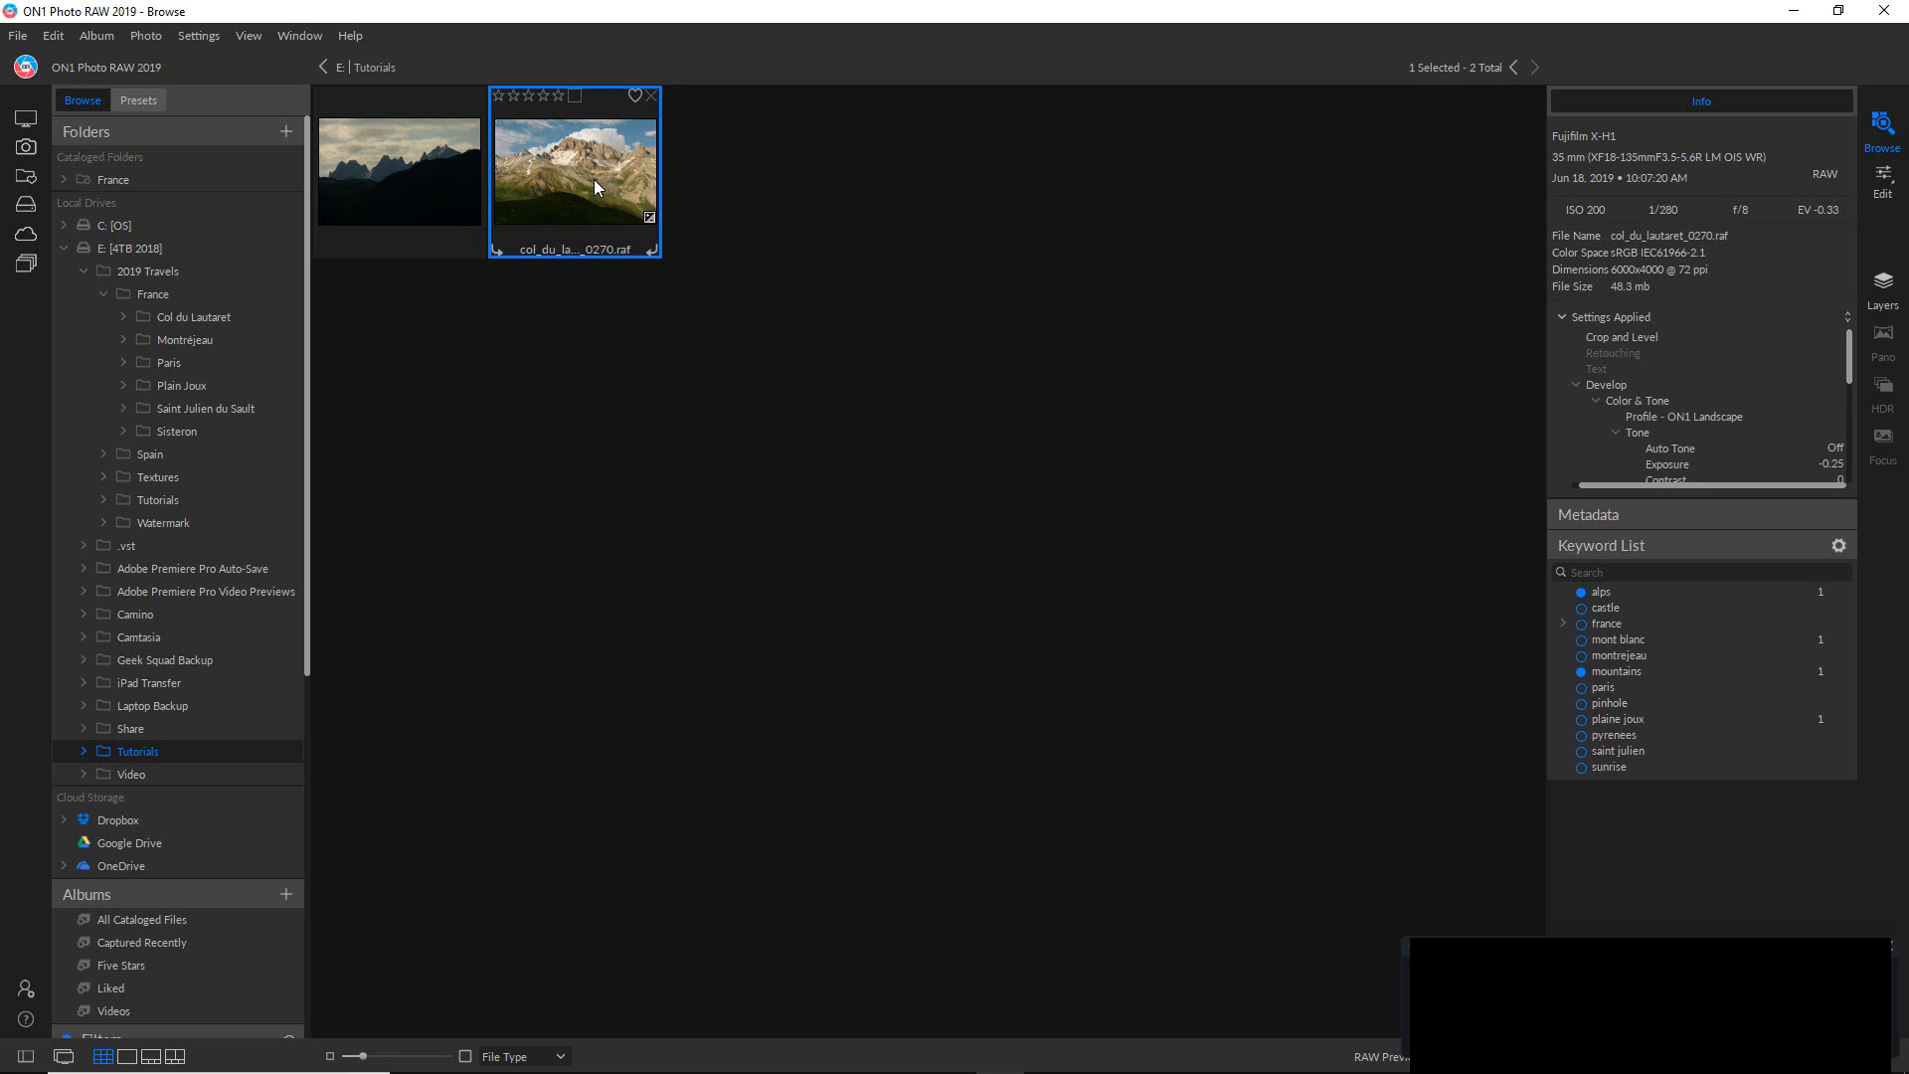
right_click(595, 186)
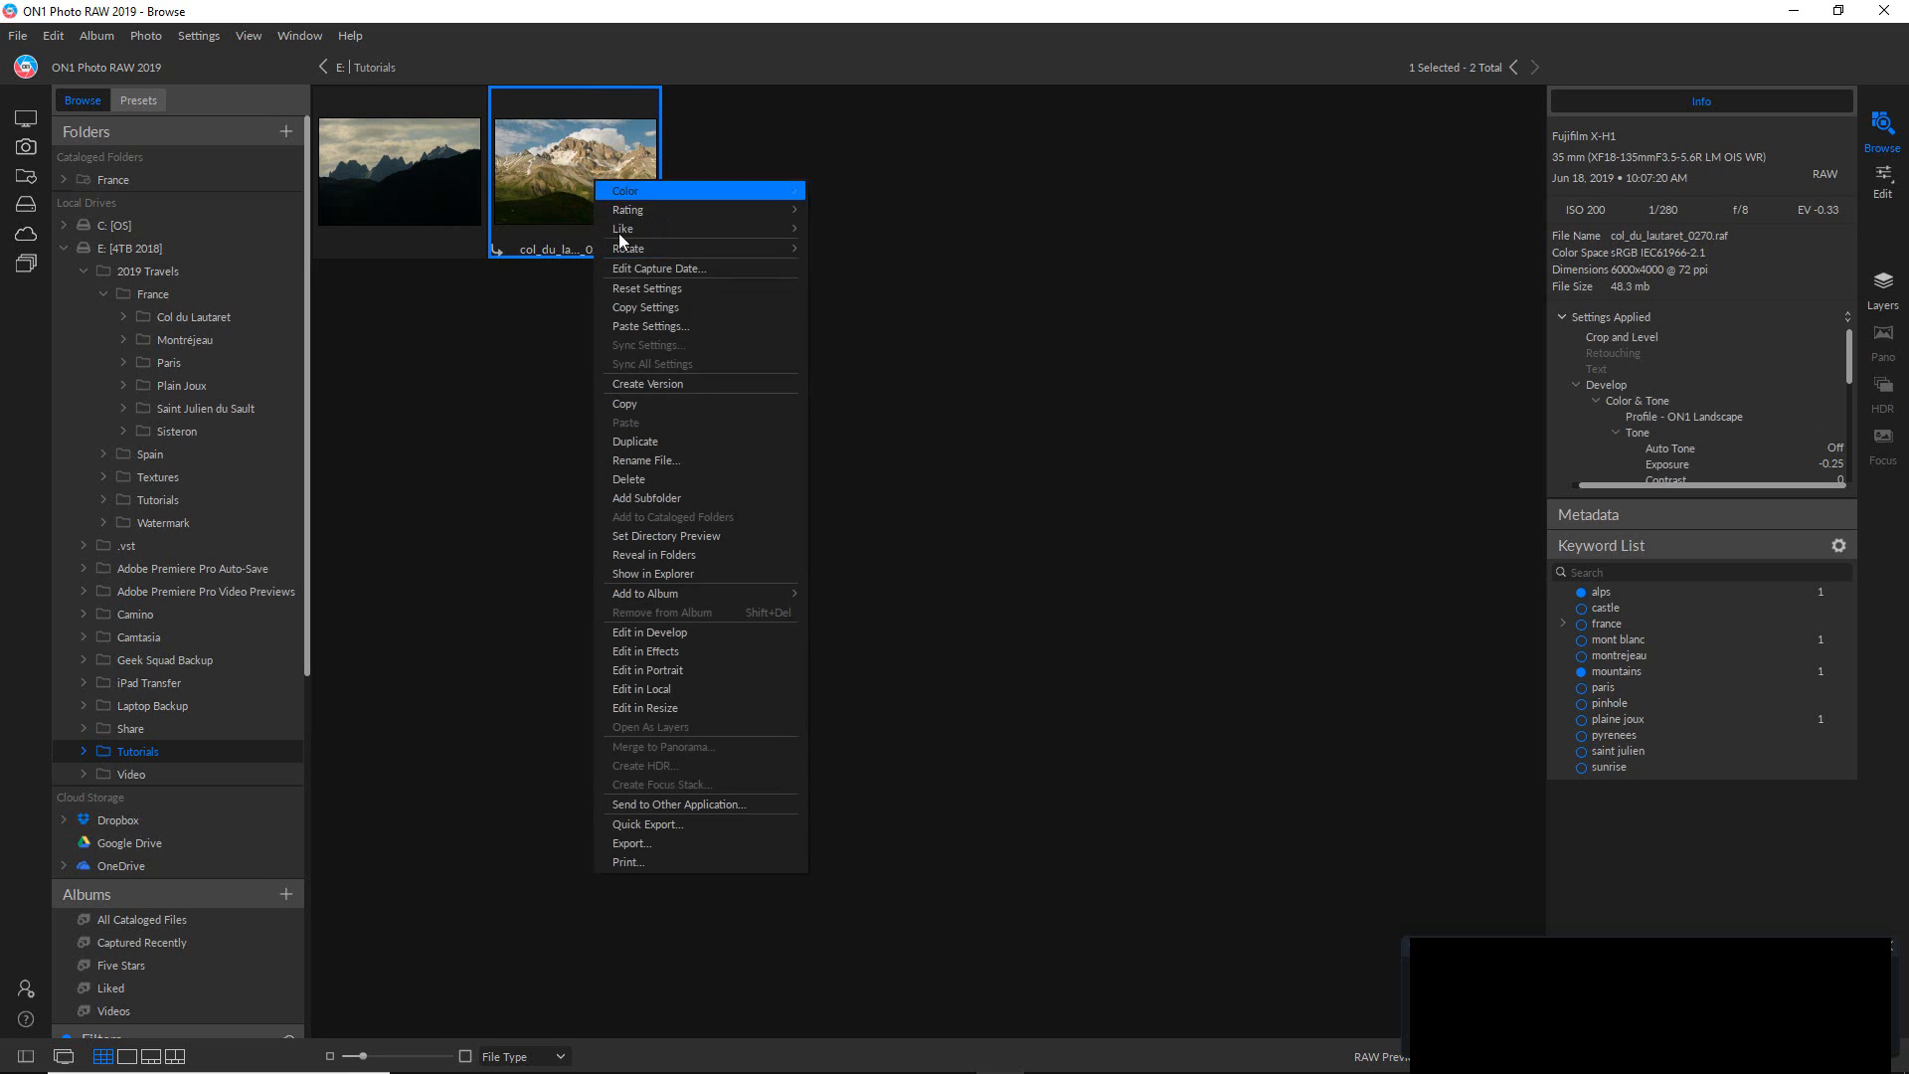
left_click(666, 308)
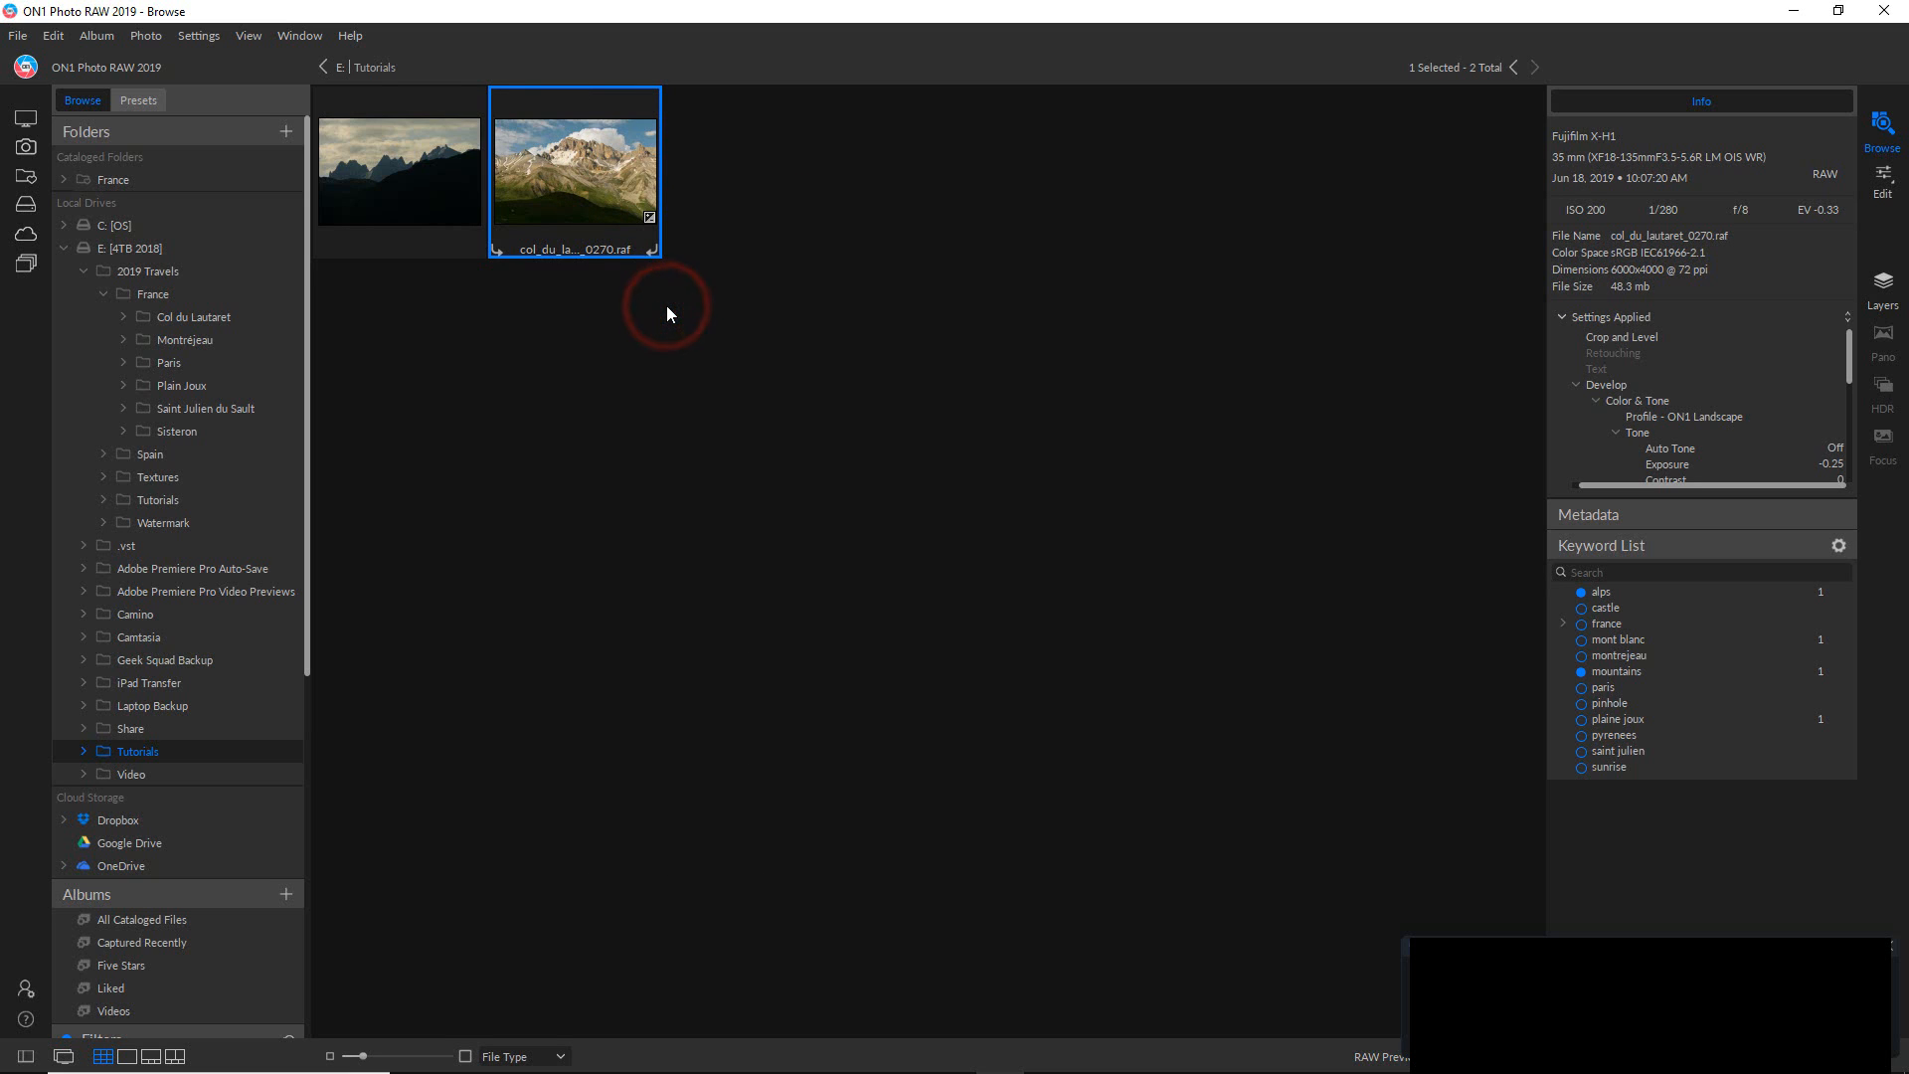
Begin pasting settings onto mont_blanc_wed_071.jpg and expand the Develop, Color & Tone, Tone and Color groups to review their individual settings.
left_click(416, 183)
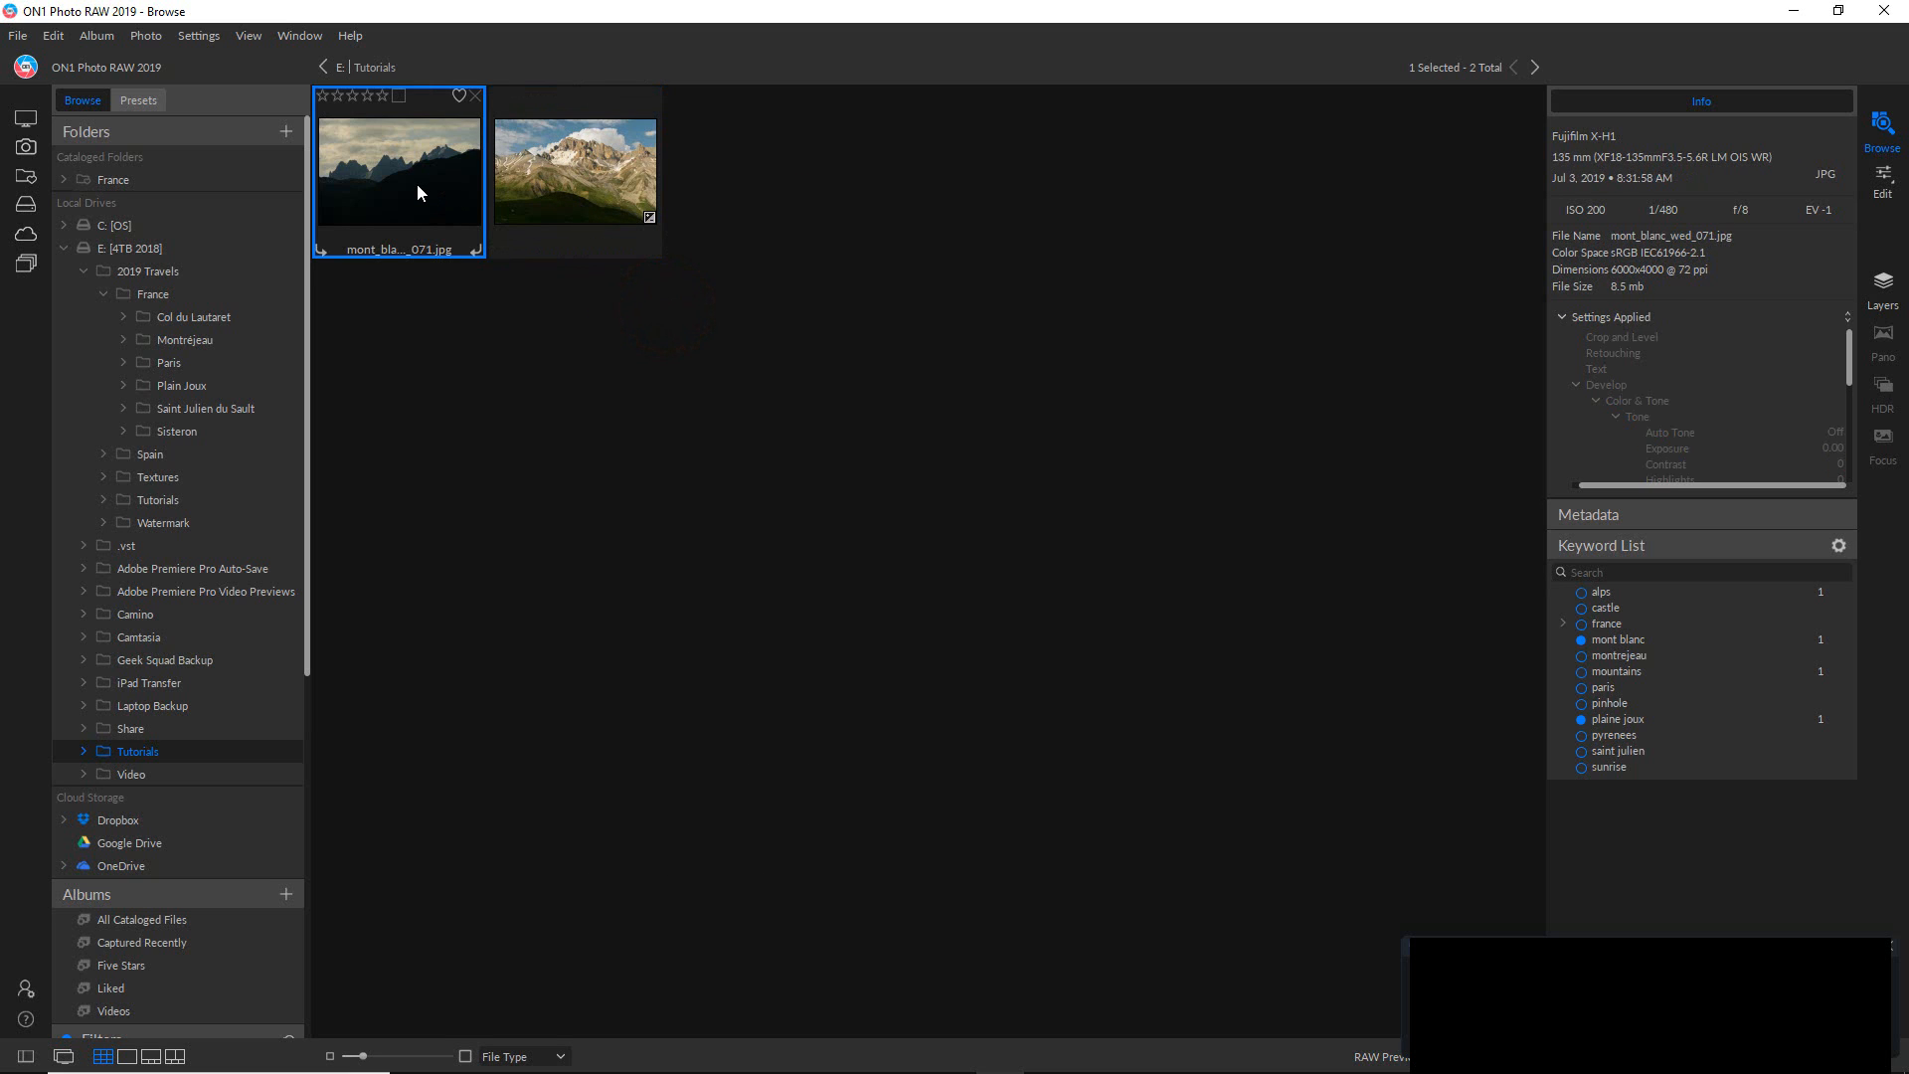
right_click(416, 183)
left_click(484, 334)
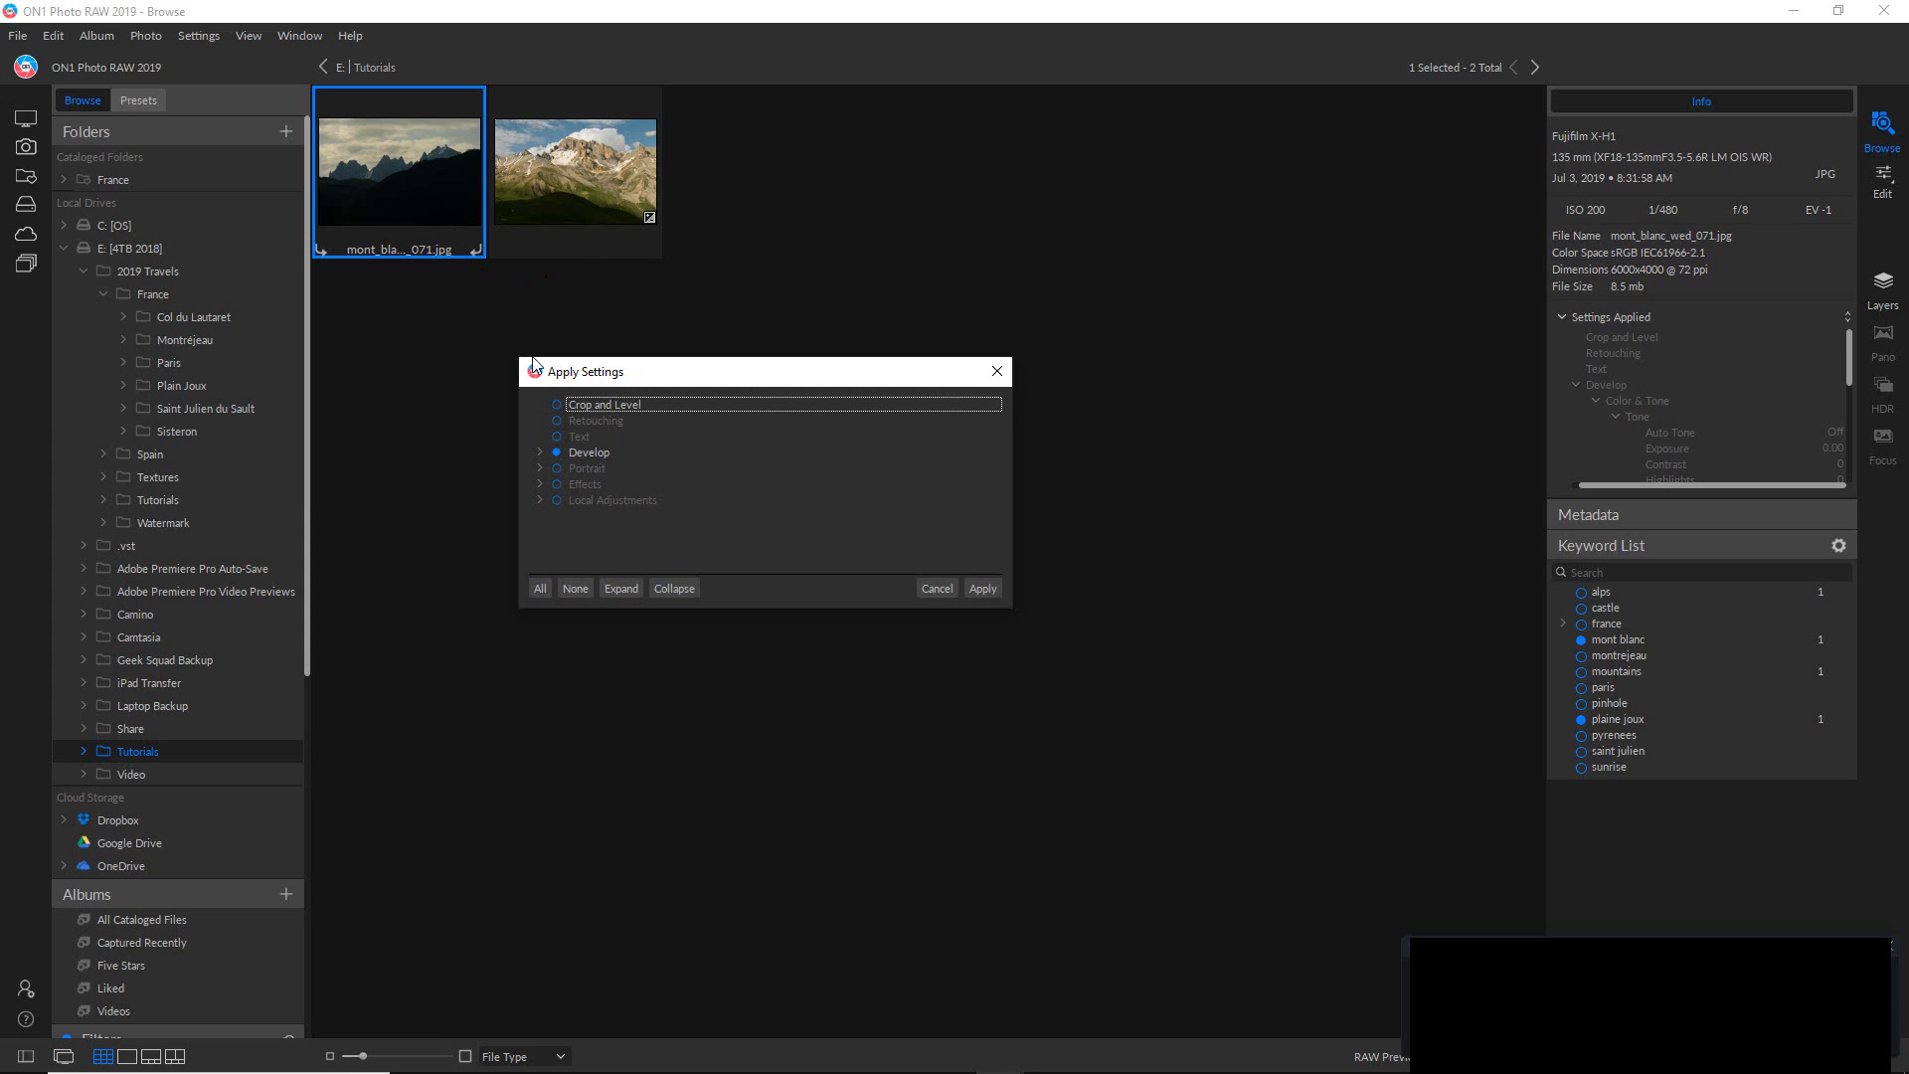
left_click(541, 454)
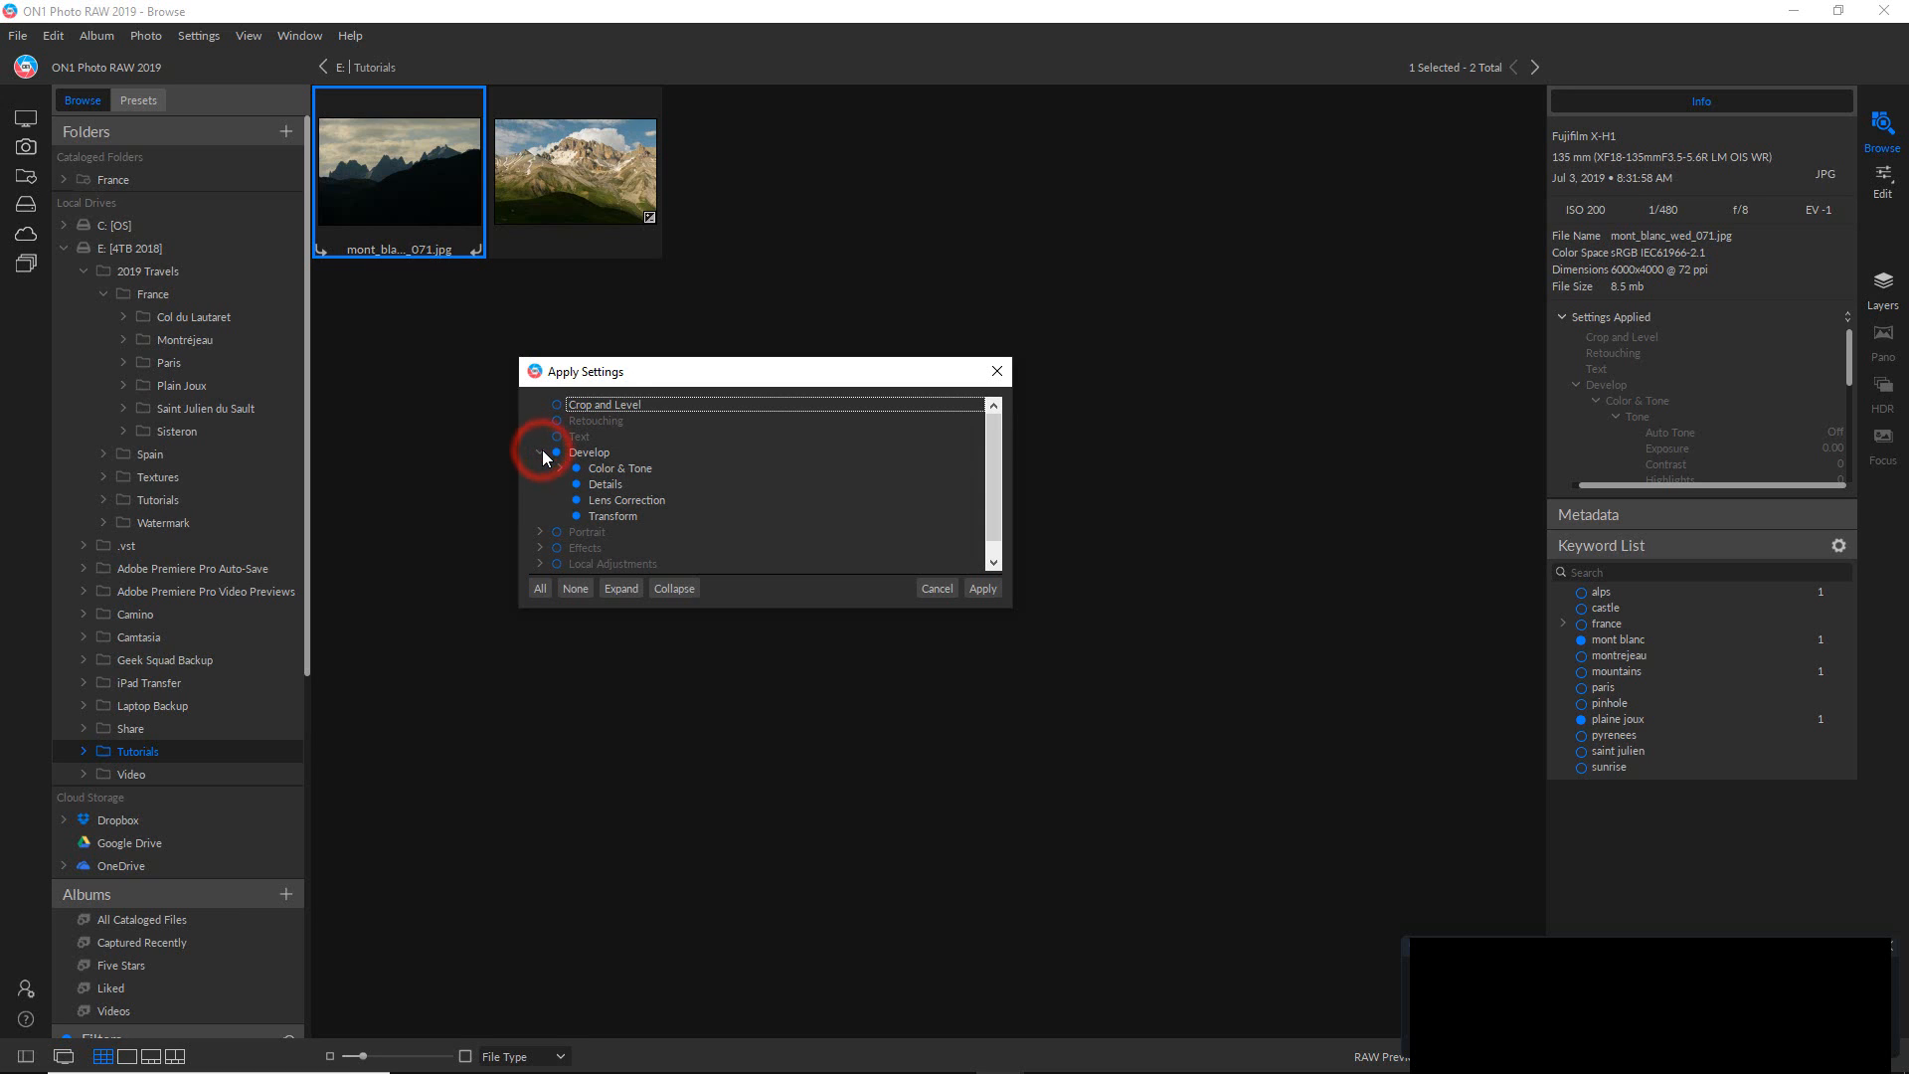
left_click(562, 470)
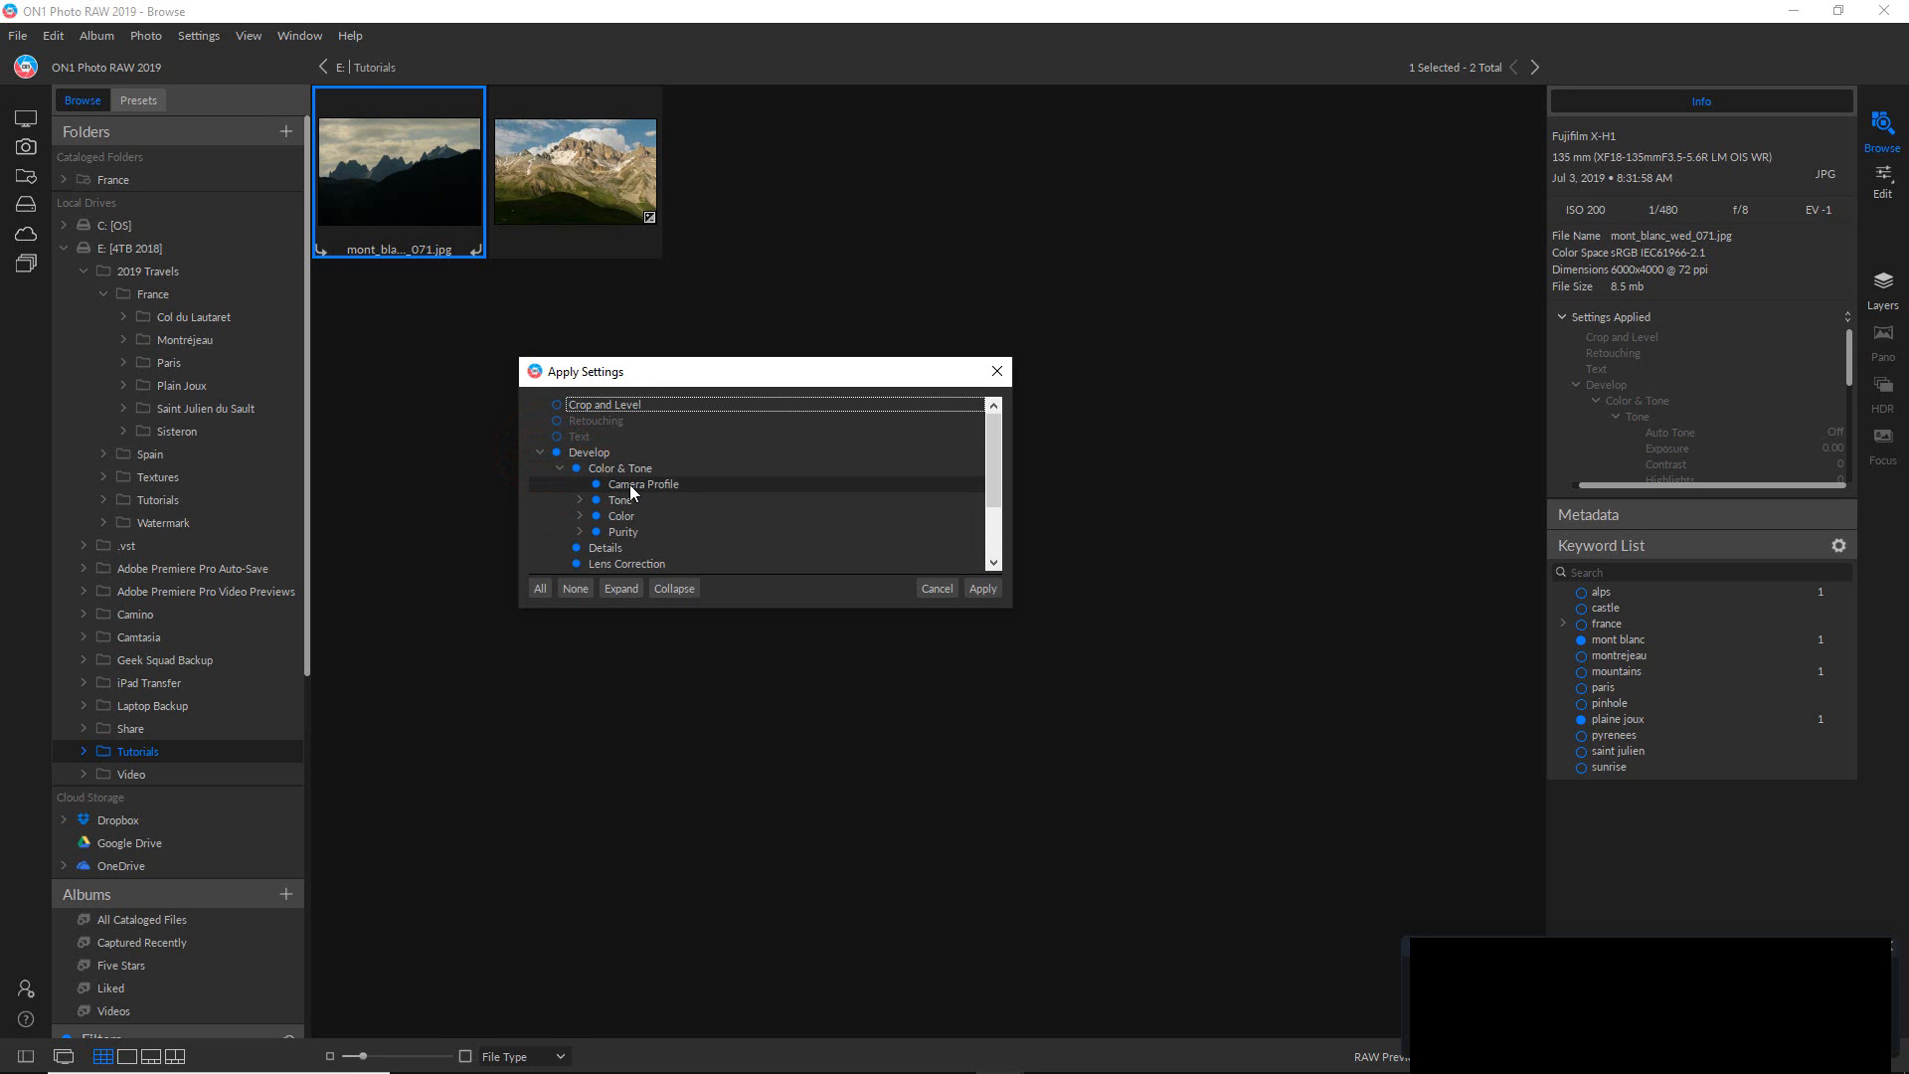
left_click(580, 502)
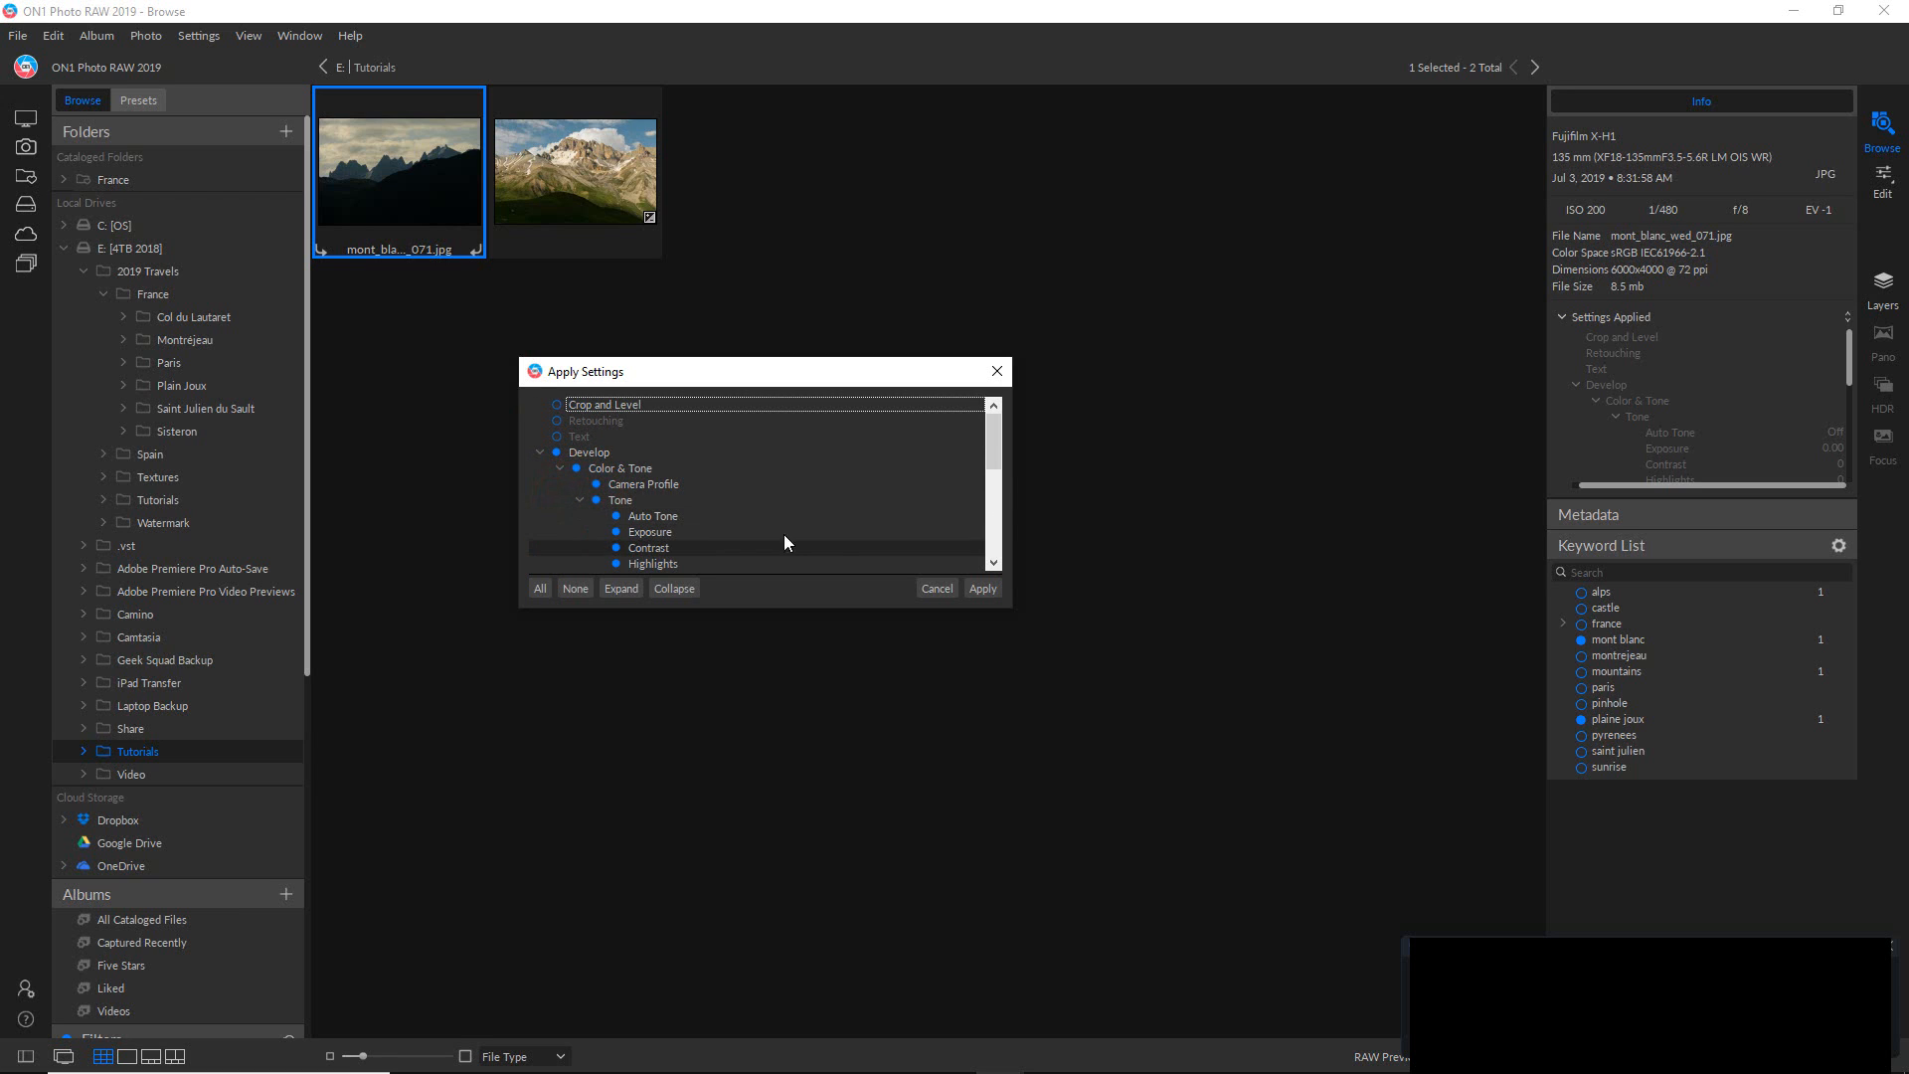
left_click_drag(997, 453, 1004, 491)
left_click(579, 534)
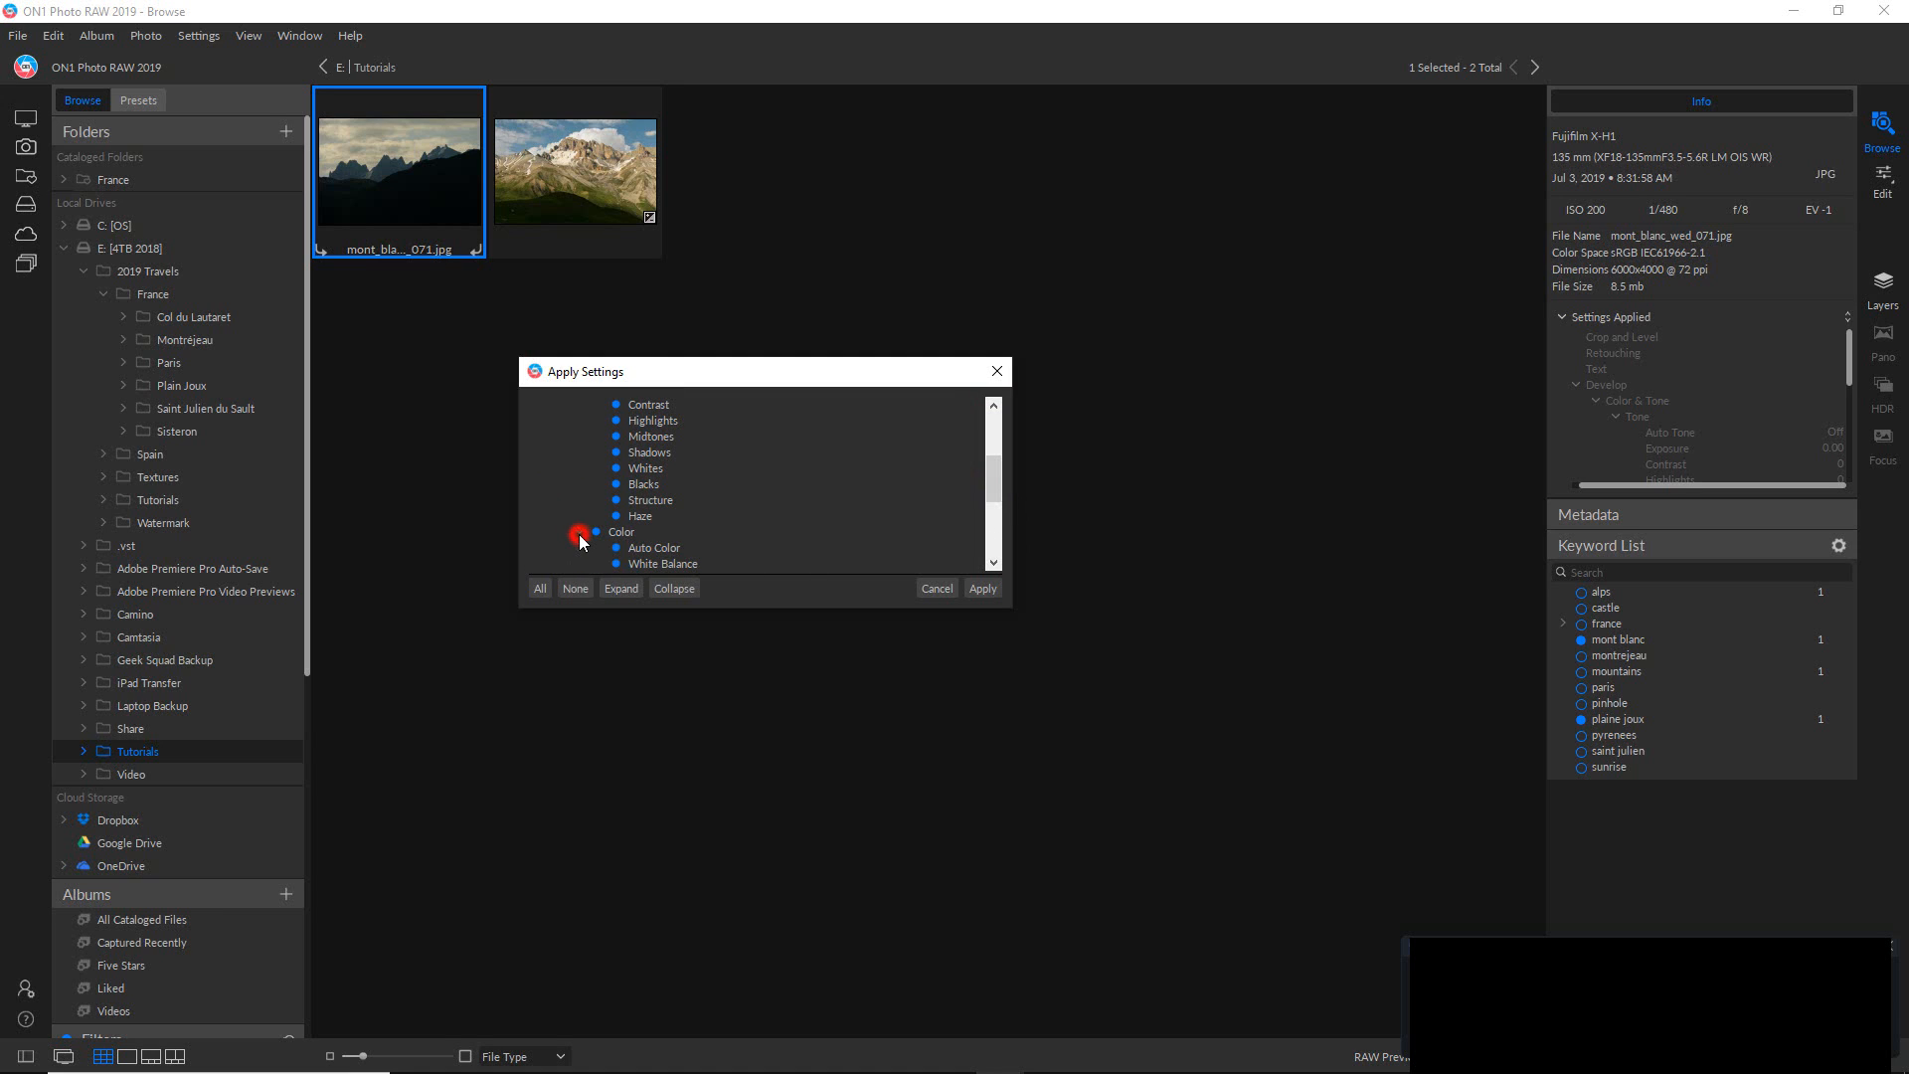
left_click(998, 479)
left_click_drag(999, 479, 1002, 507)
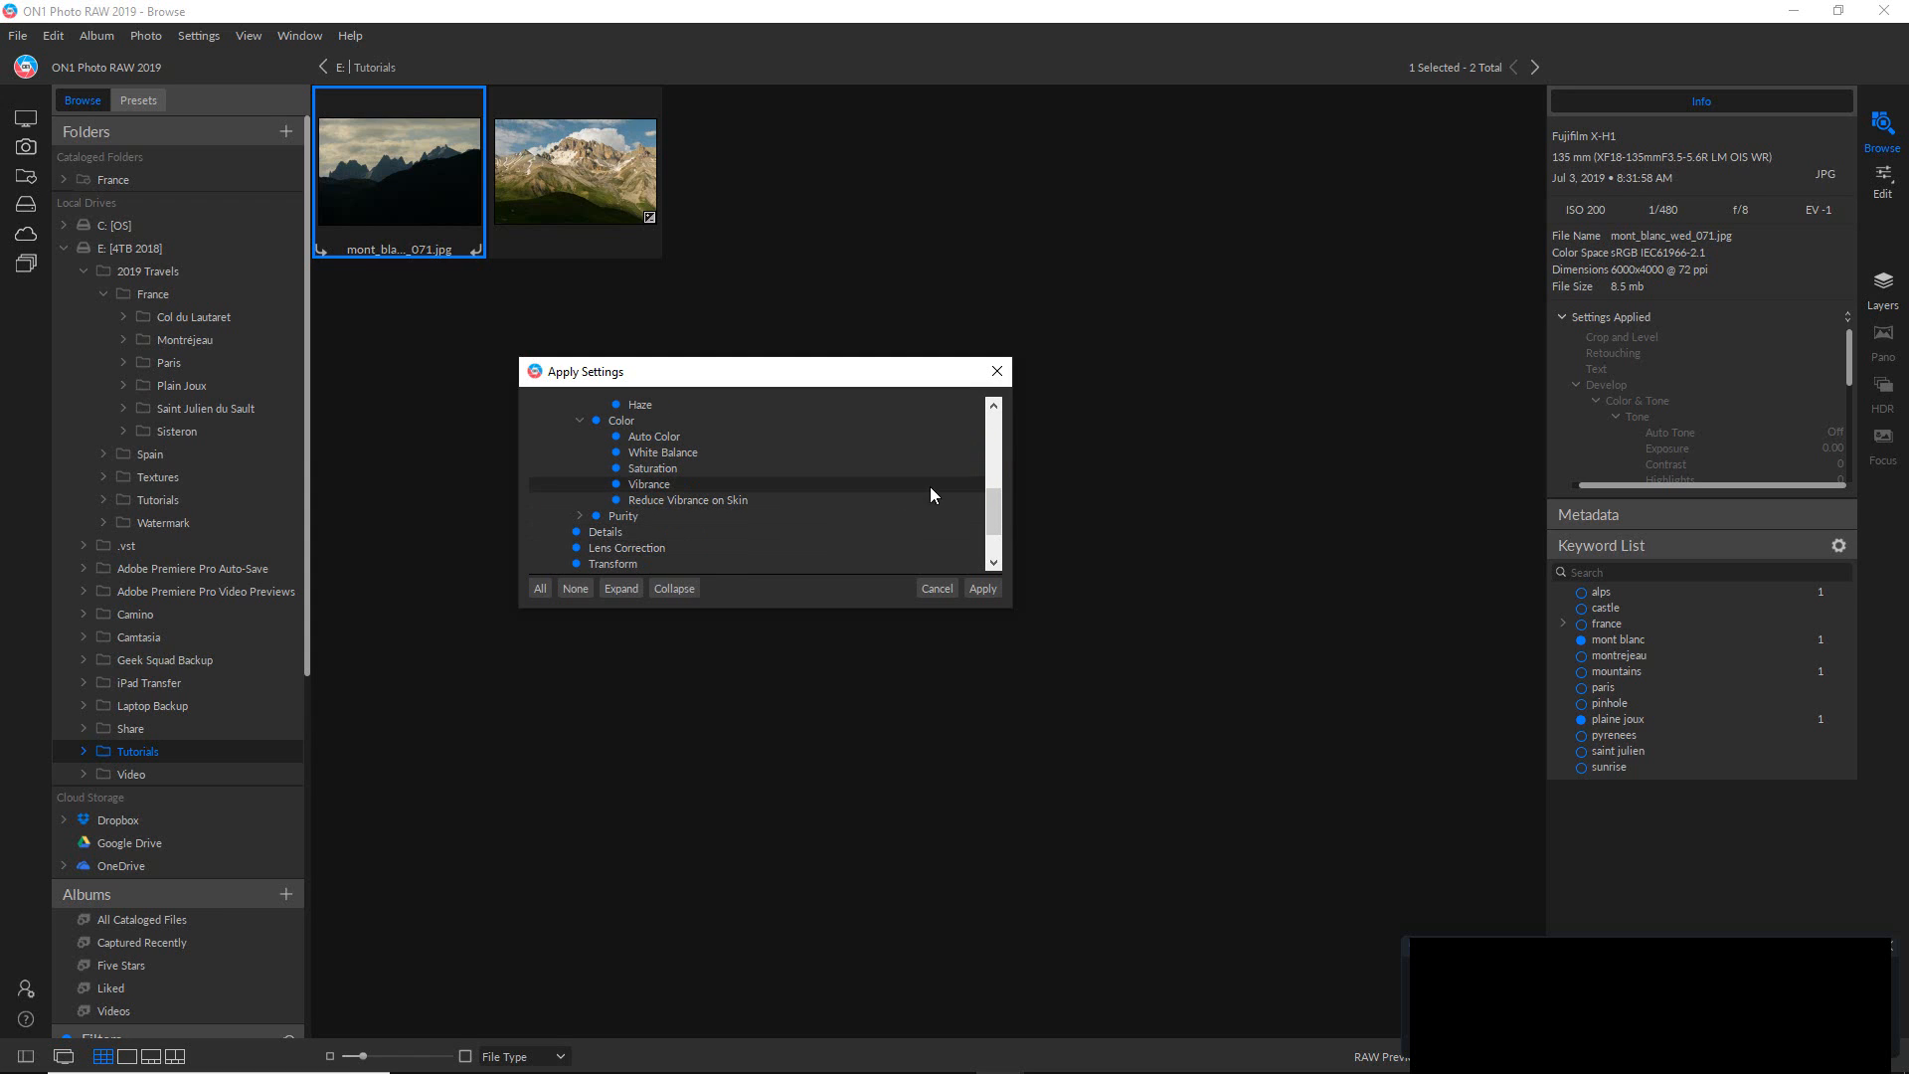
left_click_drag(992, 515, 996, 450)
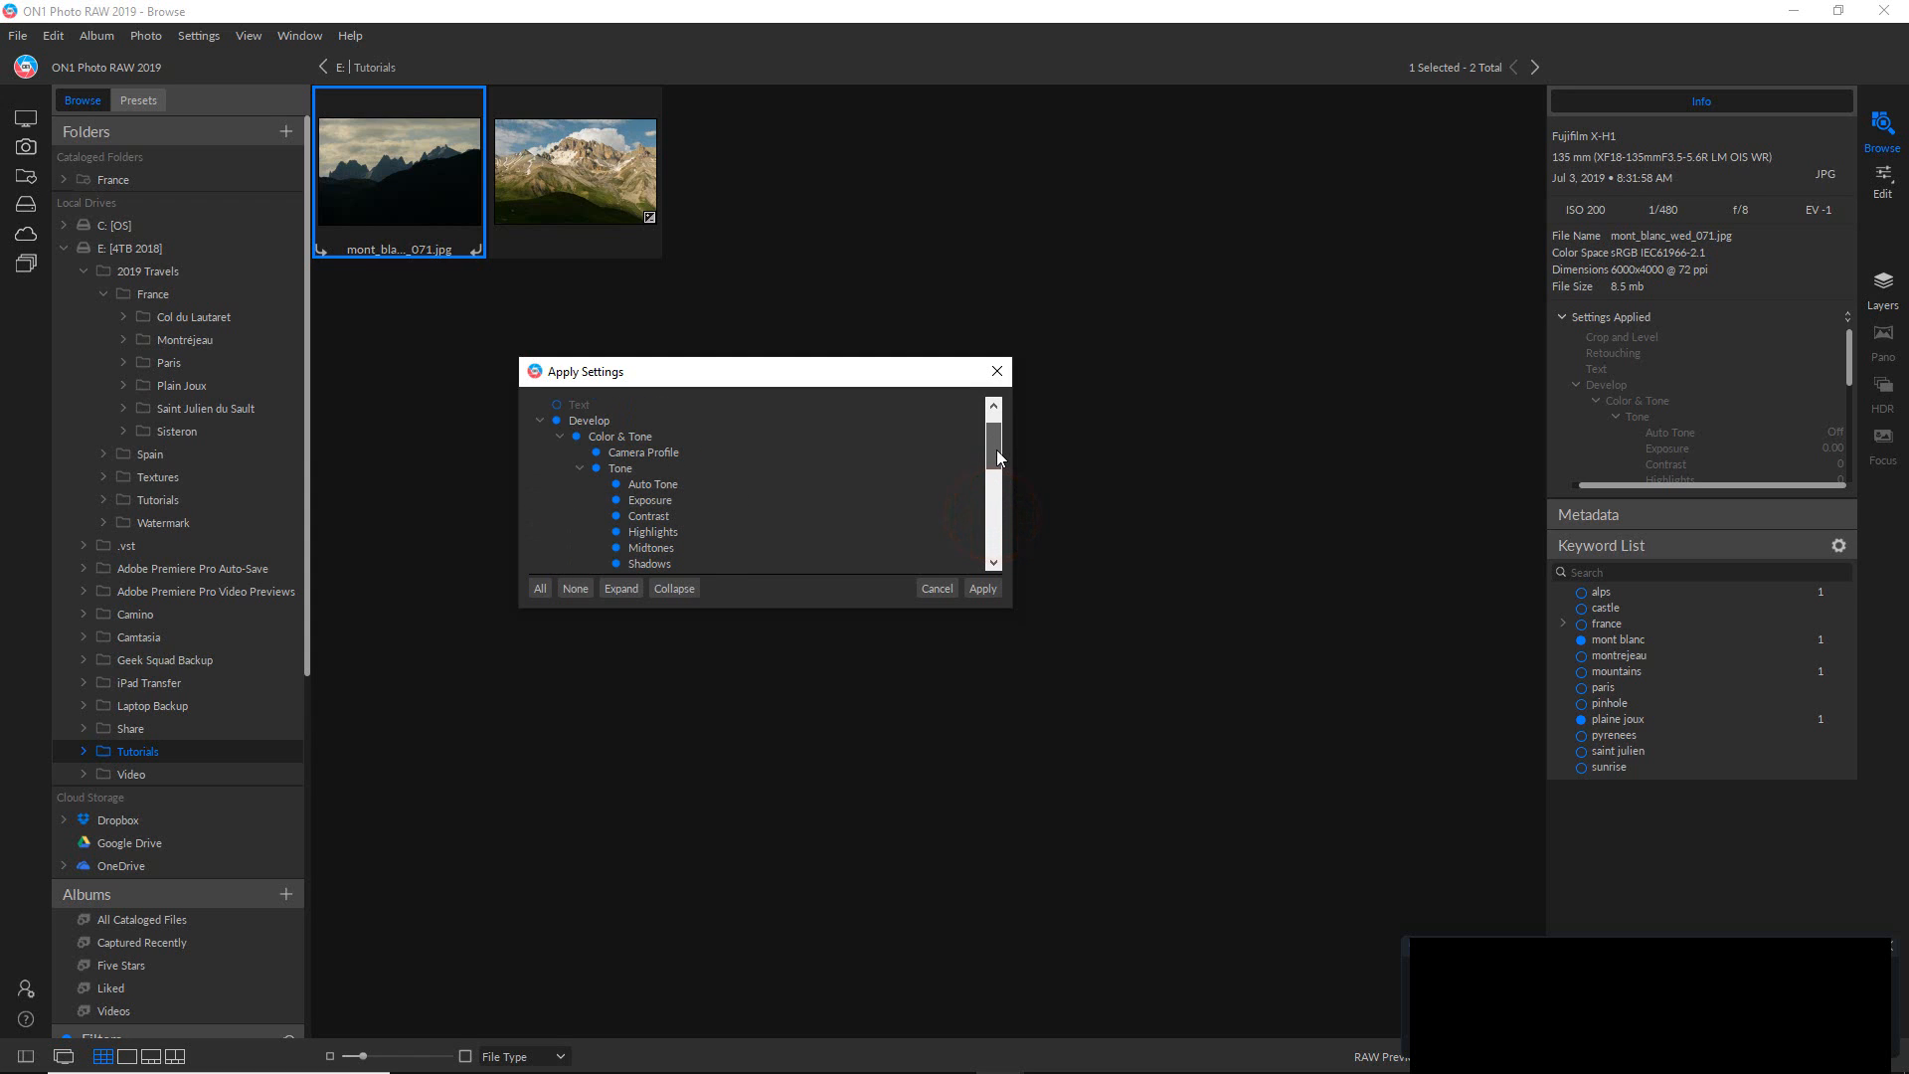
Exclude the entire Tone and Color groups from the settings being pasted.
left_click(596, 469)
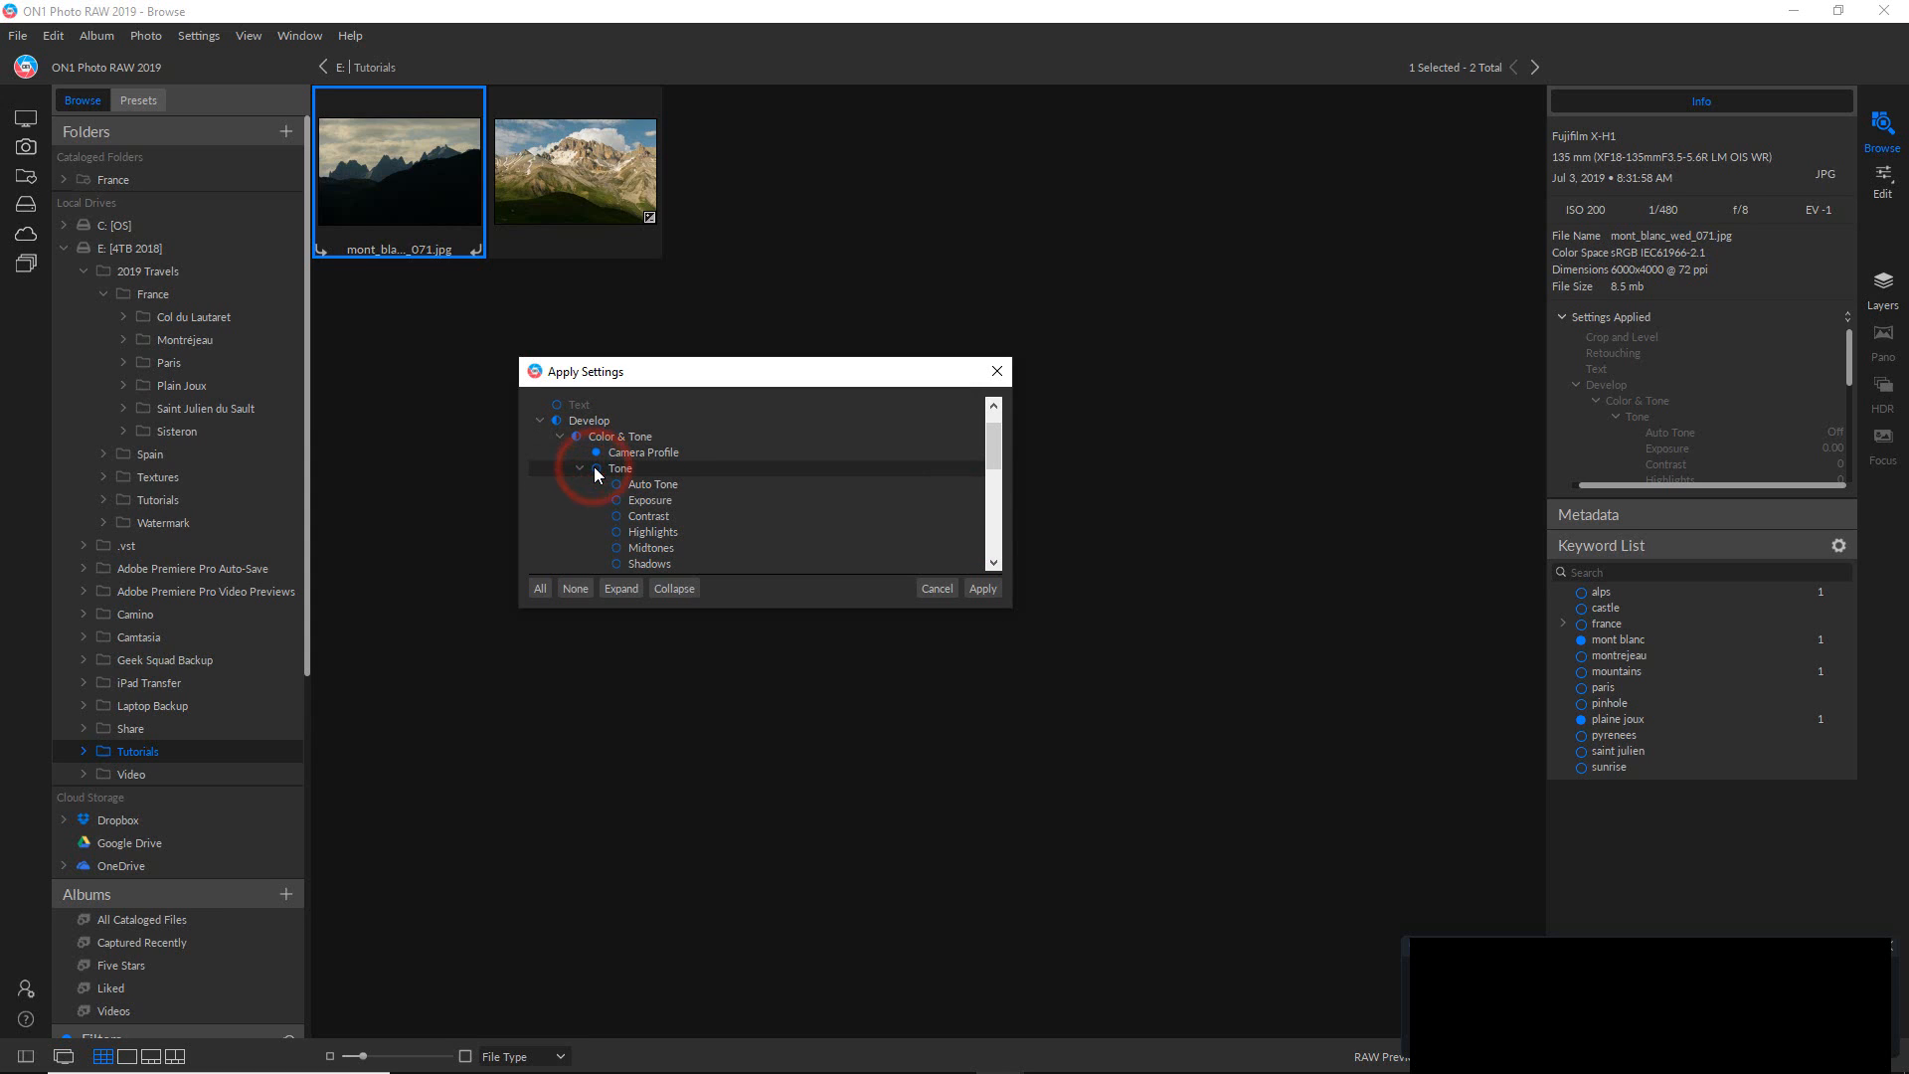
left_click(993, 463)
left_click_drag(992, 463, 998, 504)
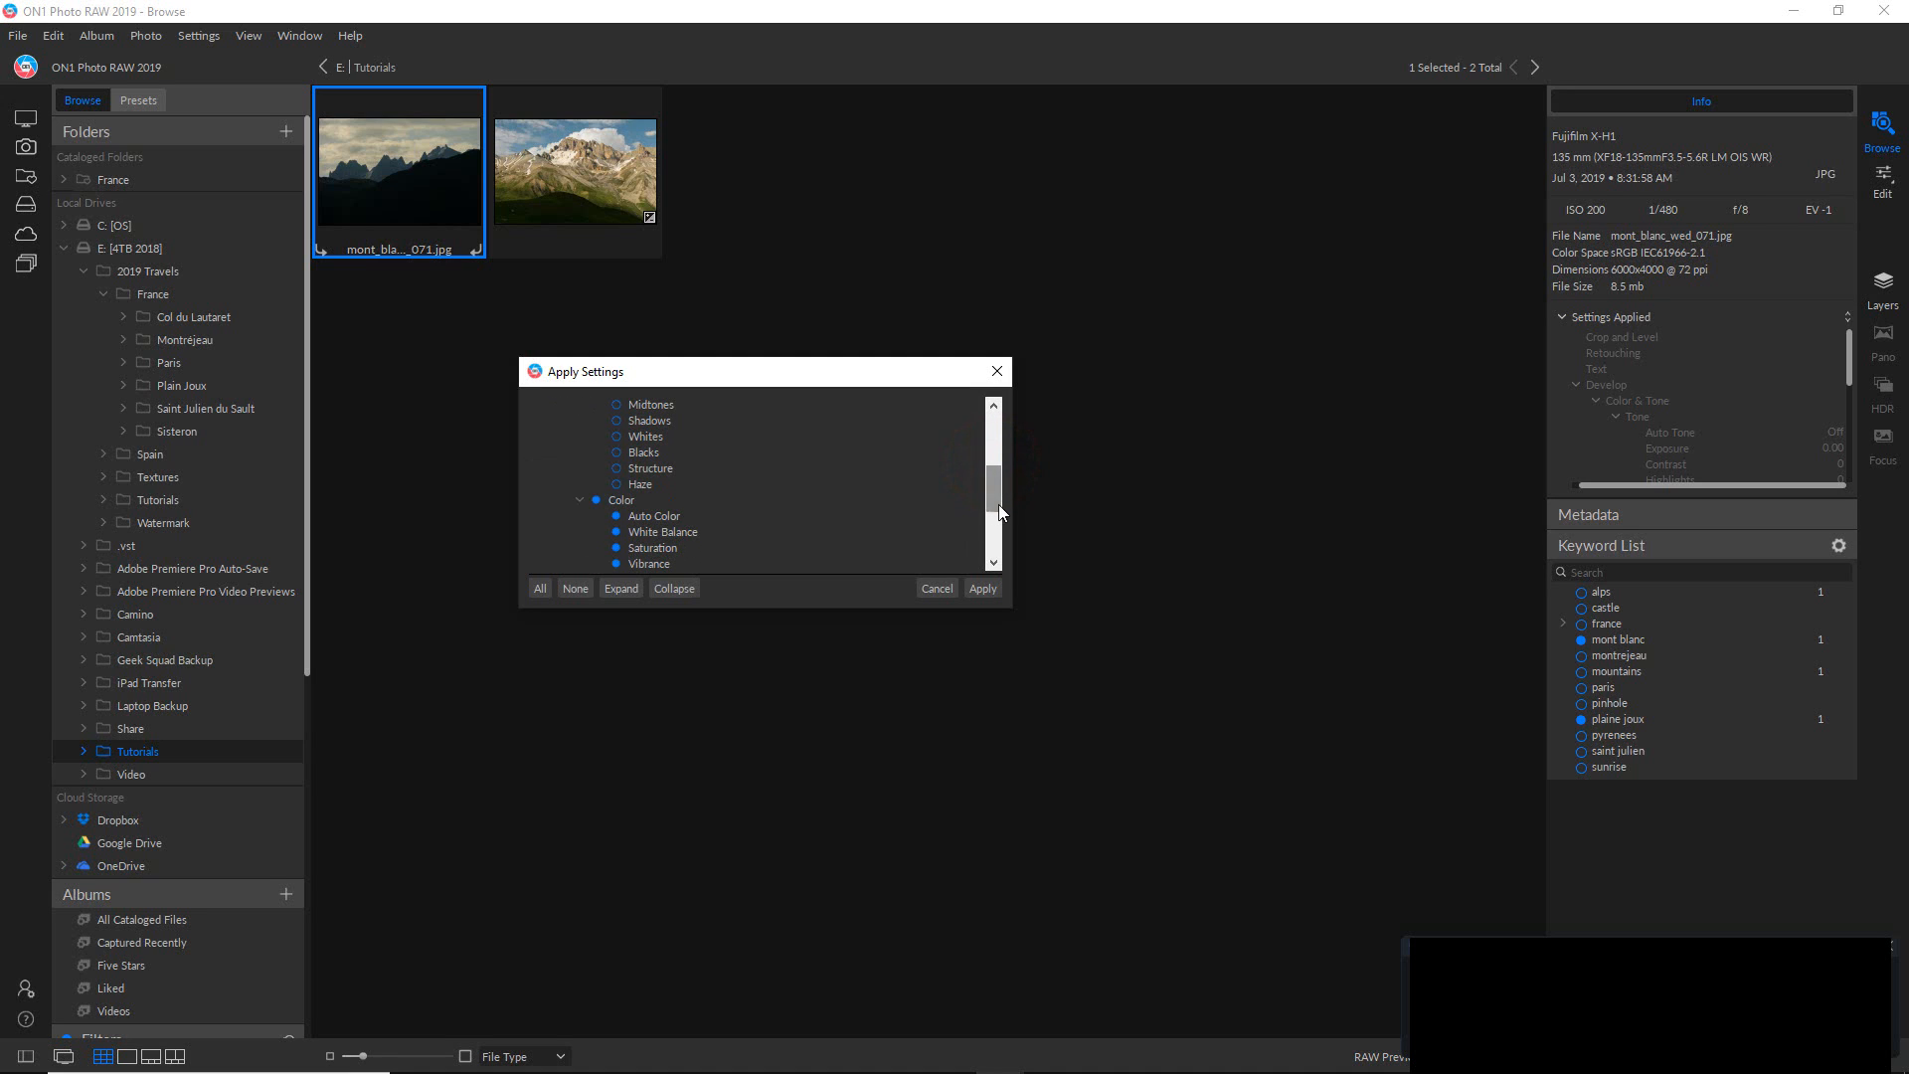
left_click(597, 500)
left_click_drag(992, 480, 994, 533)
Exclude Details, Lens Correction and Transform as well, and apply the remaining selected settings to mont_blanc_wed_071.jpg.
left_click(577, 468)
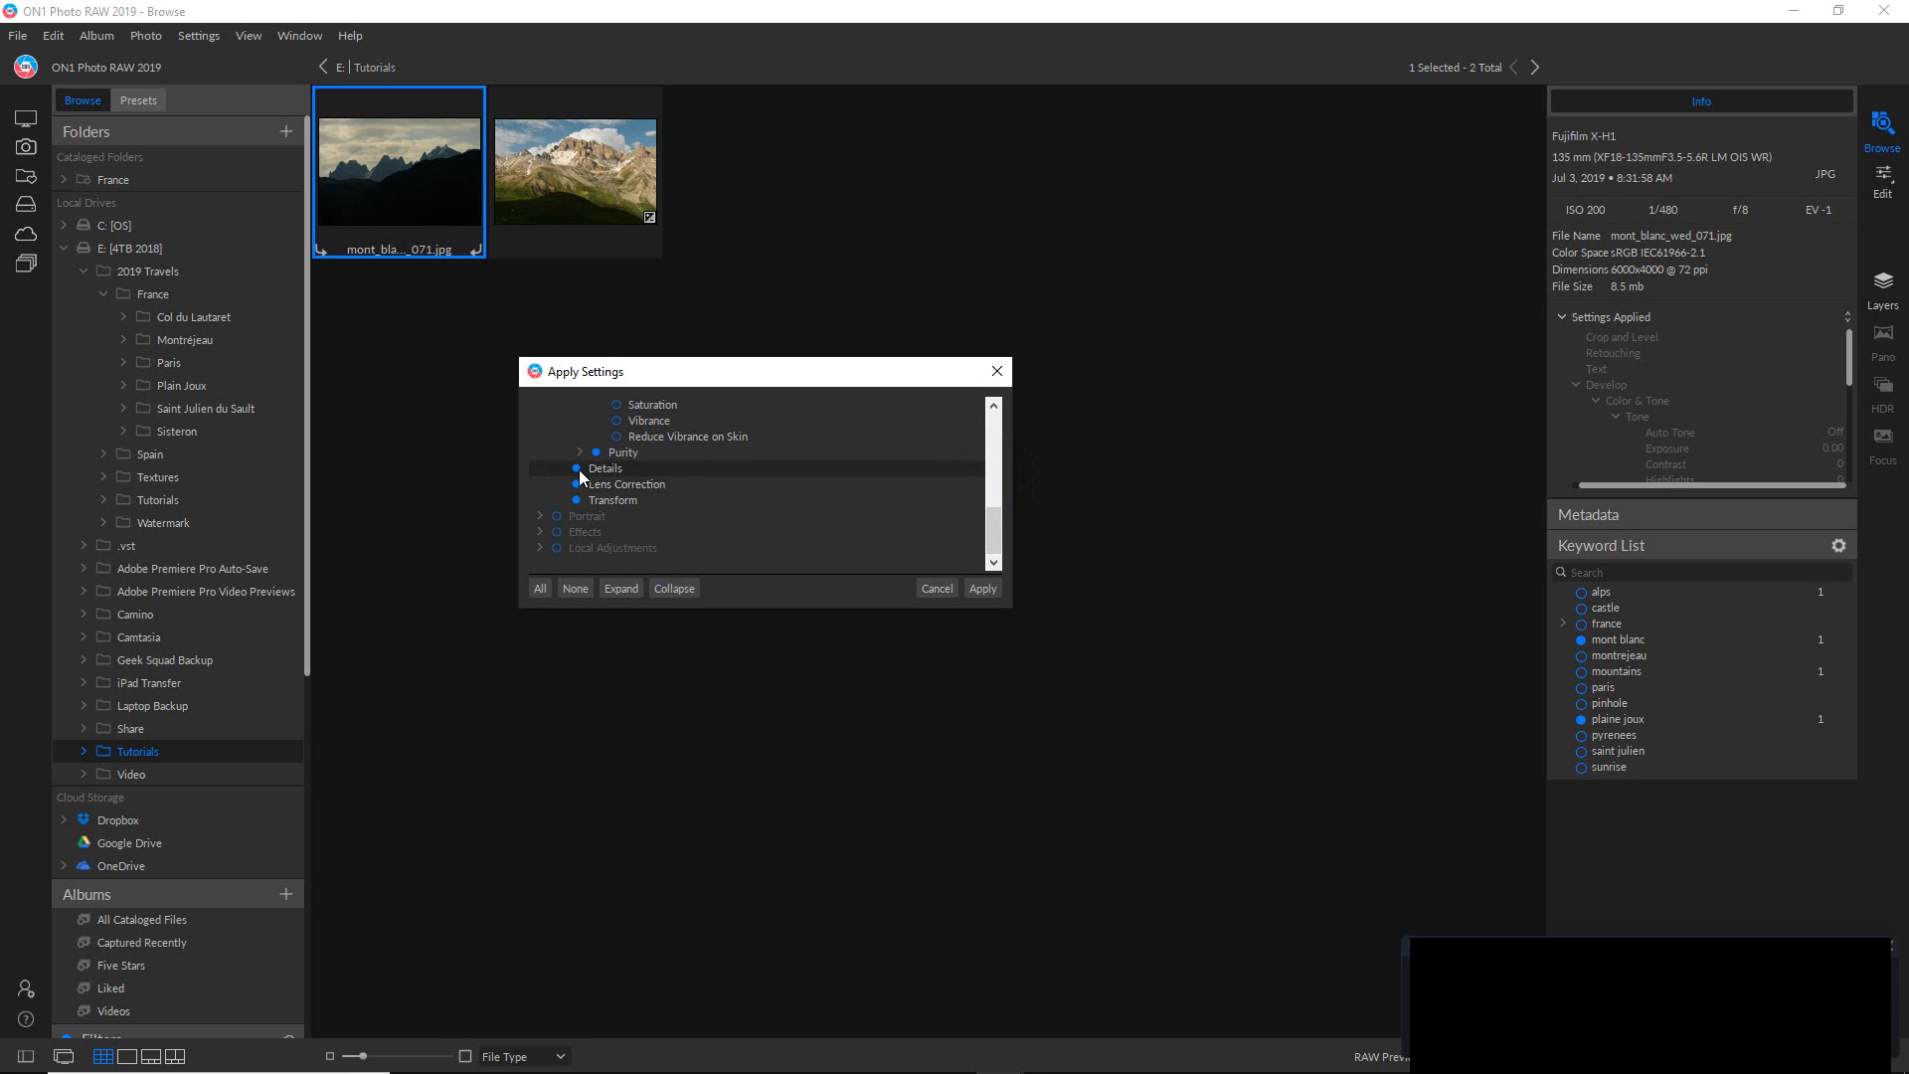
left_click(577, 484)
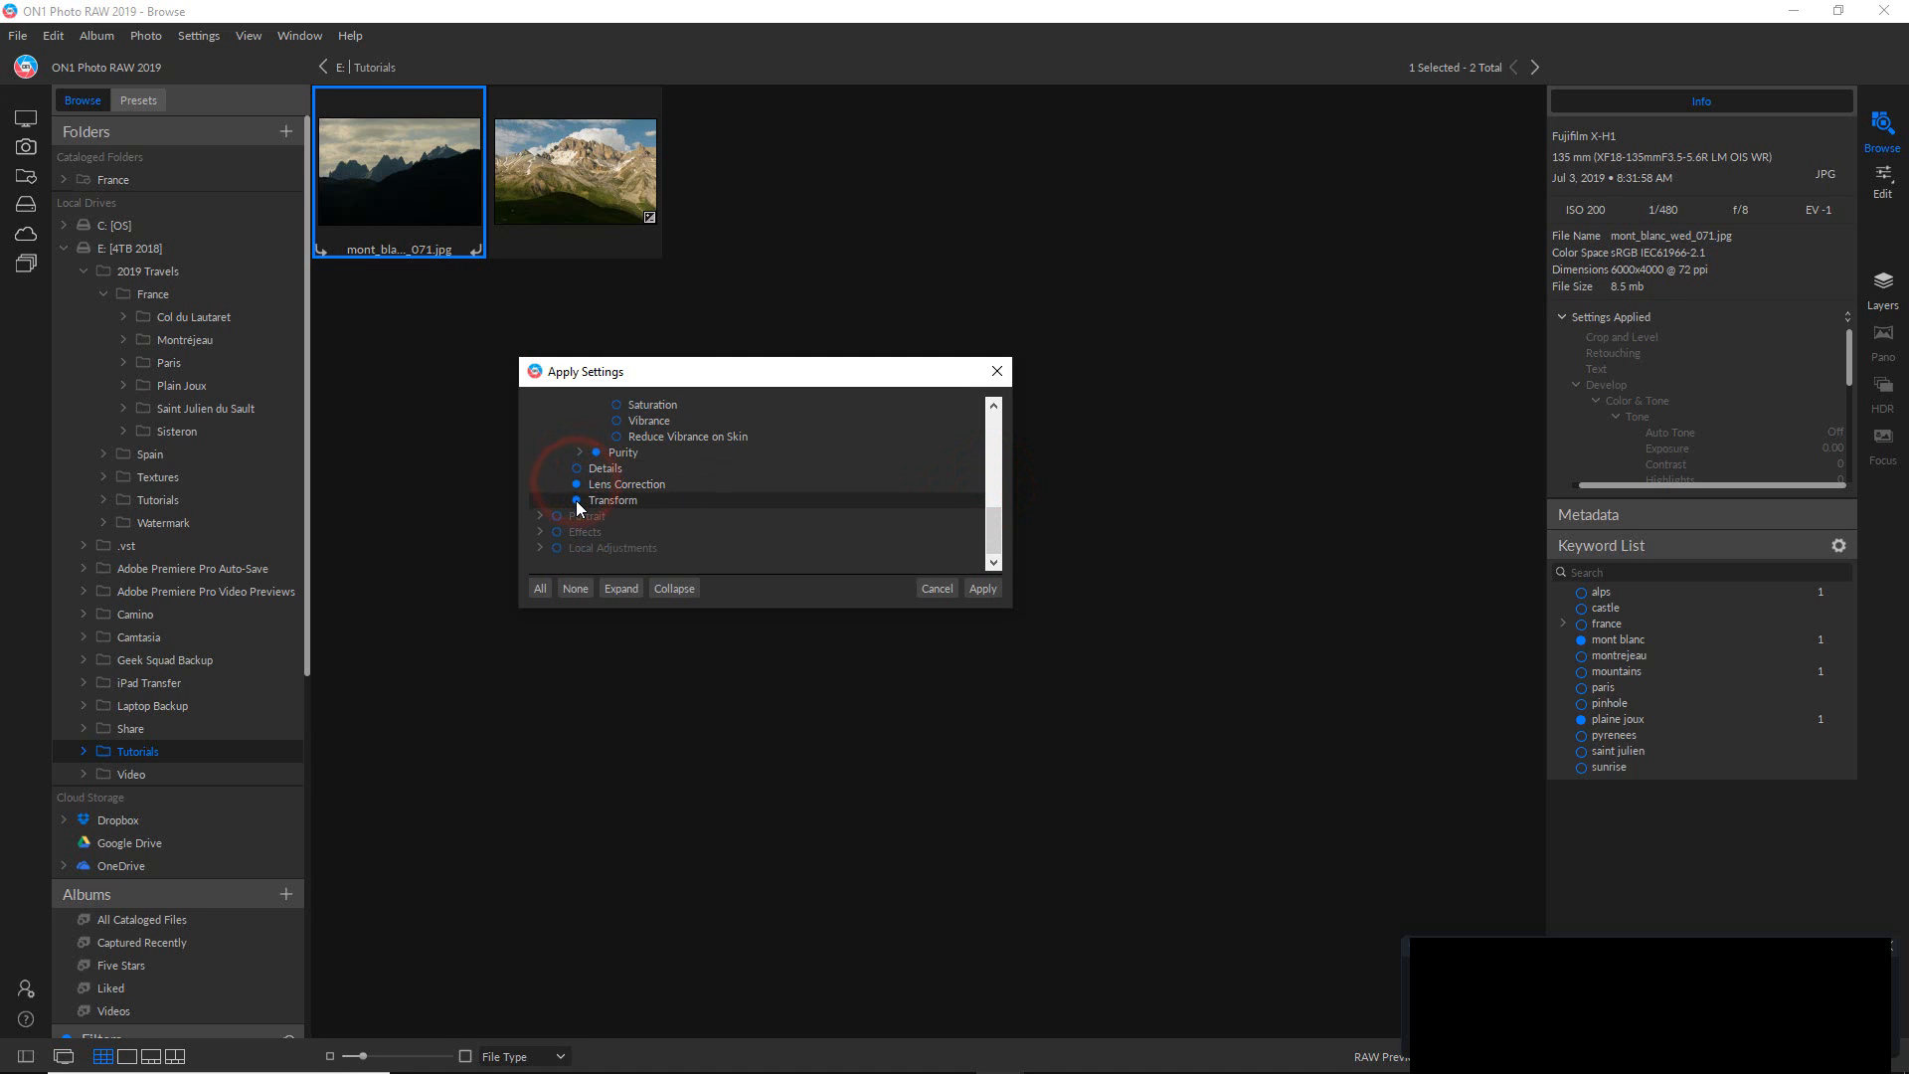
left_click(577, 500)
left_click(576, 484)
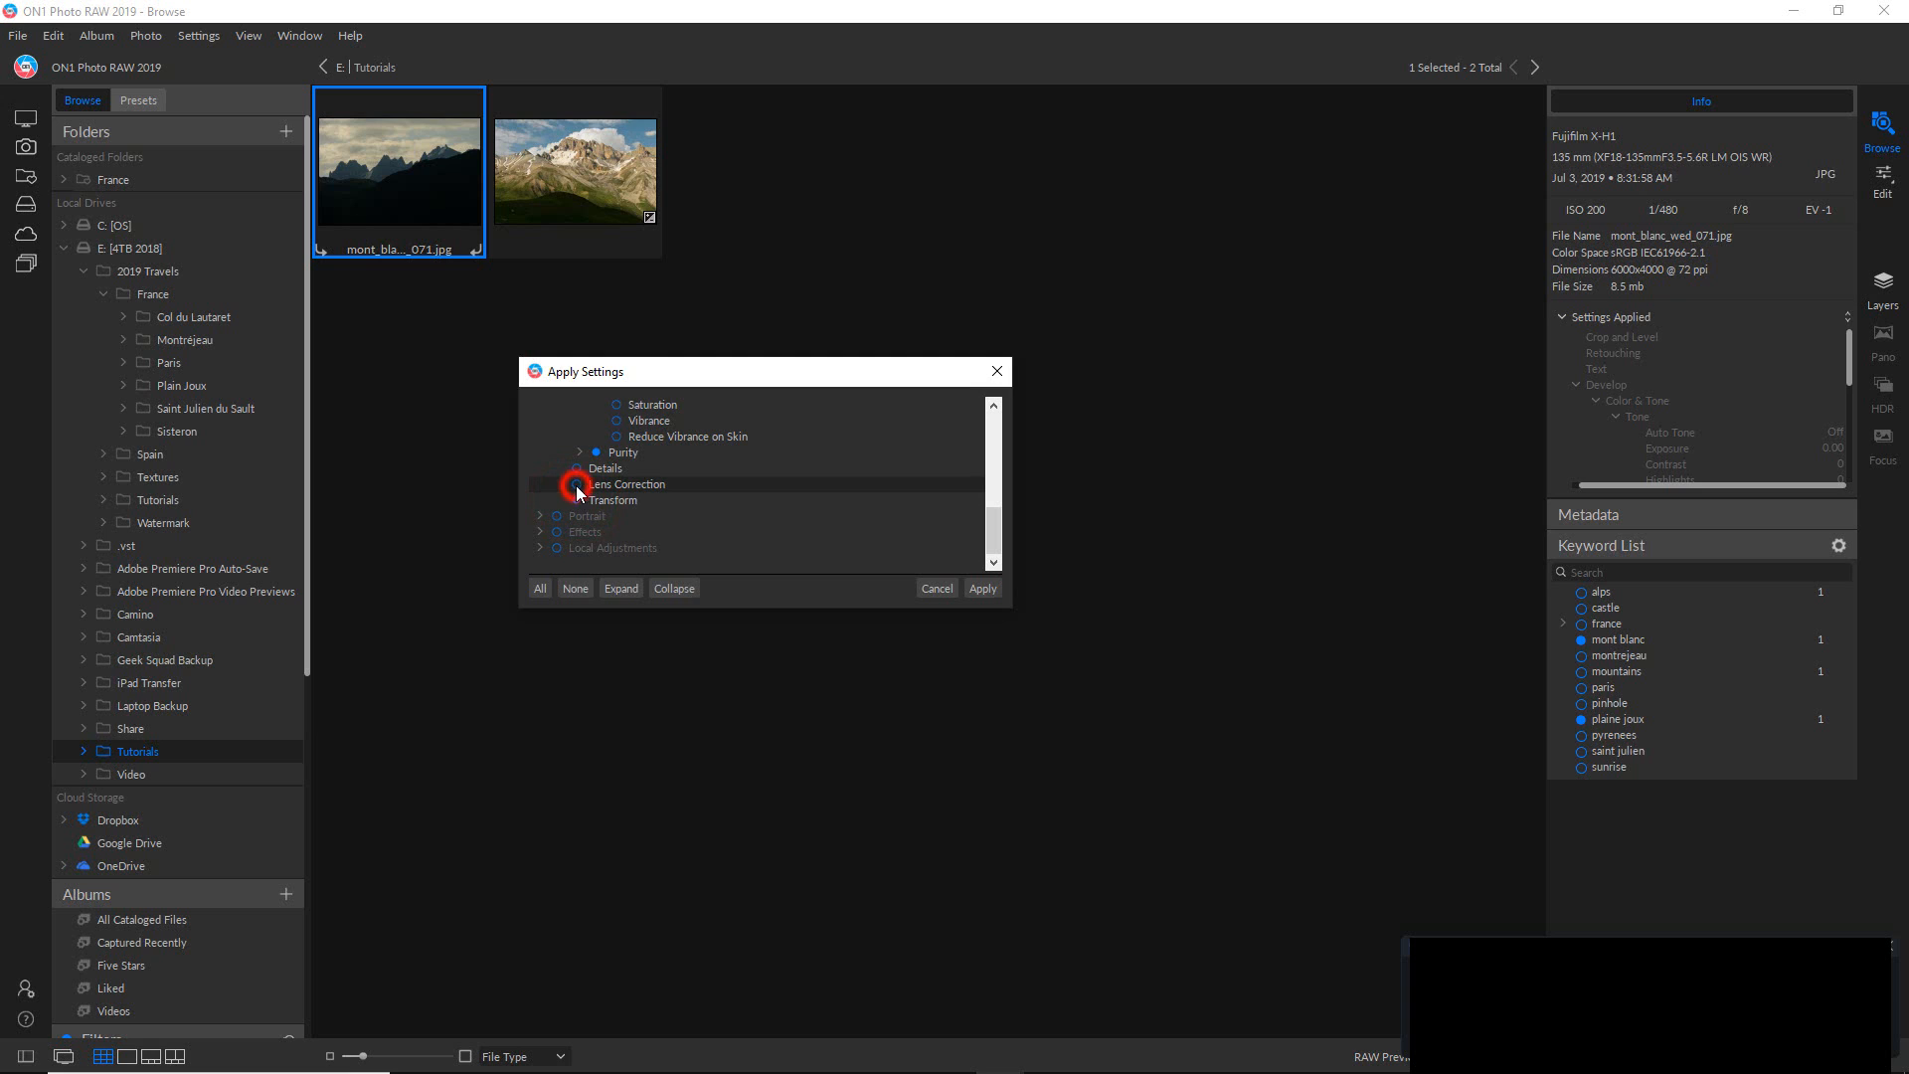
left_click(577, 500)
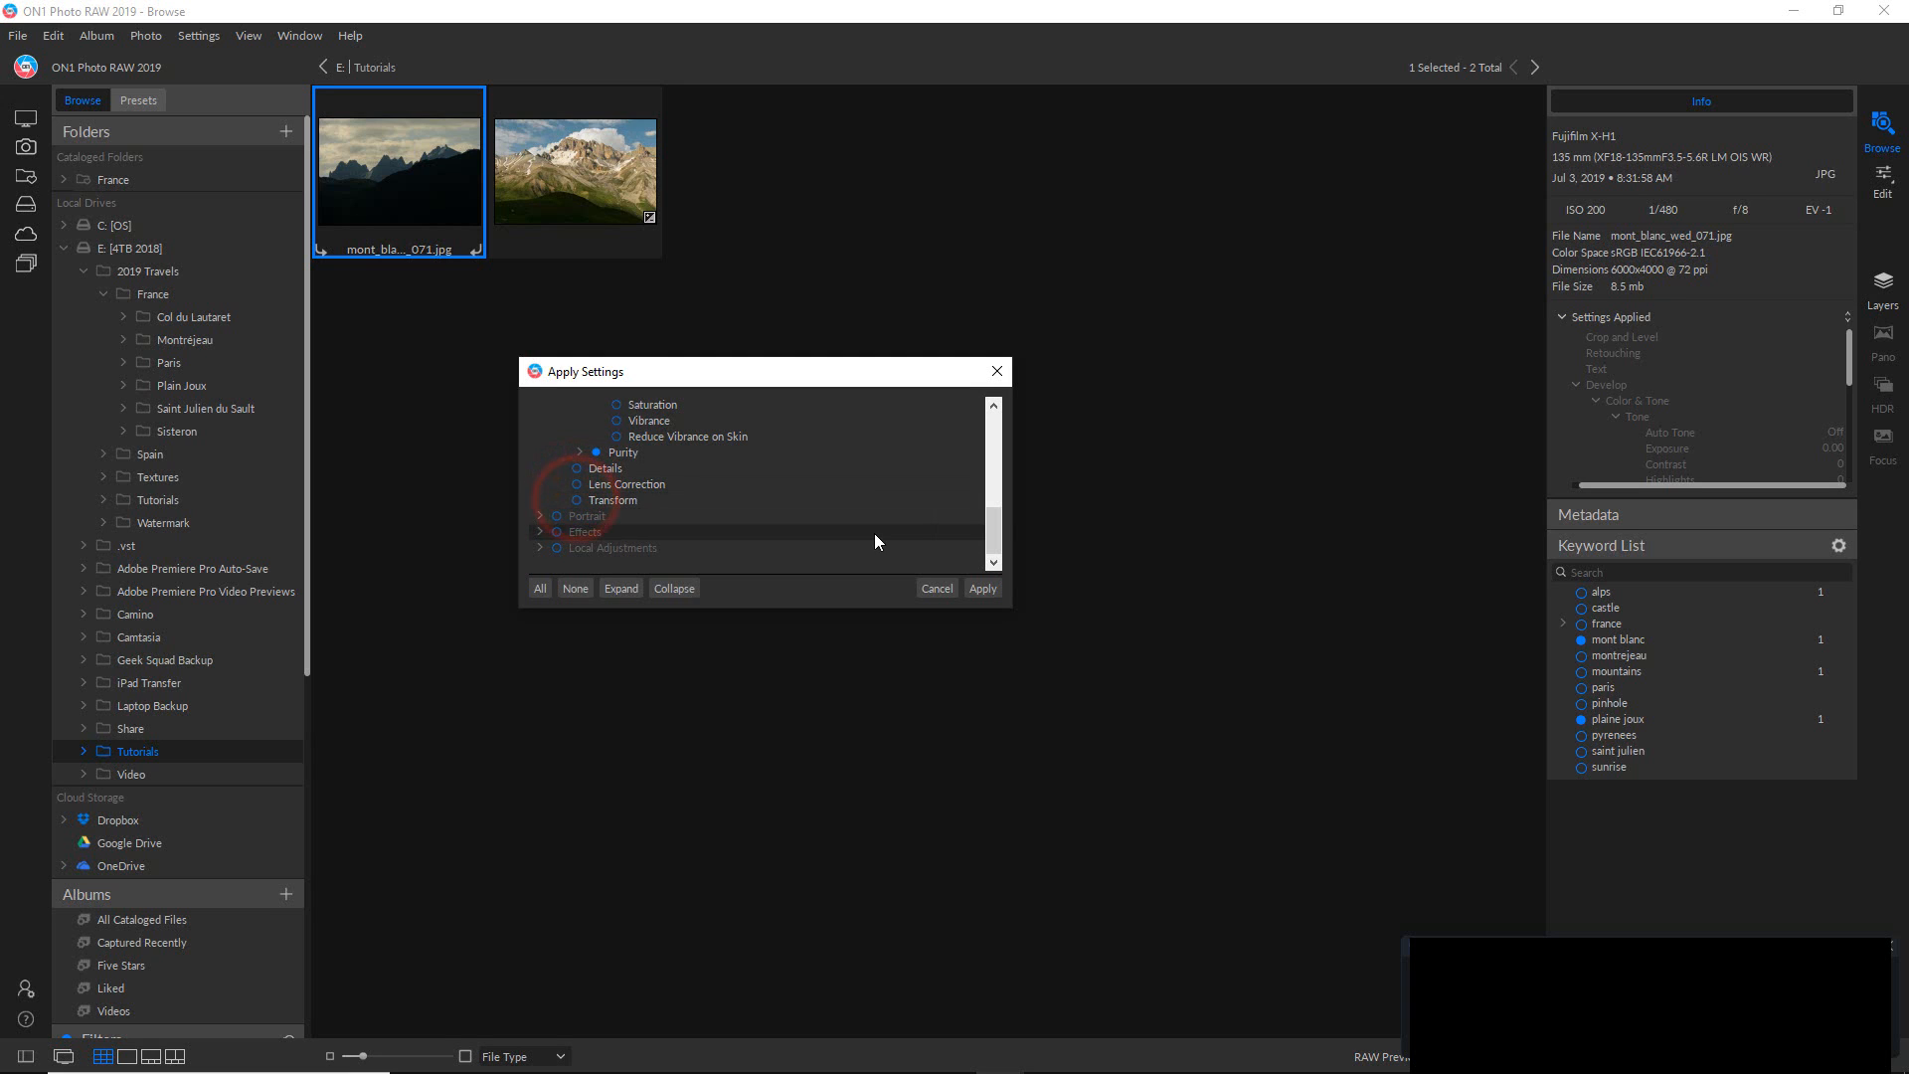
left_click_drag(992, 514, 984, 422)
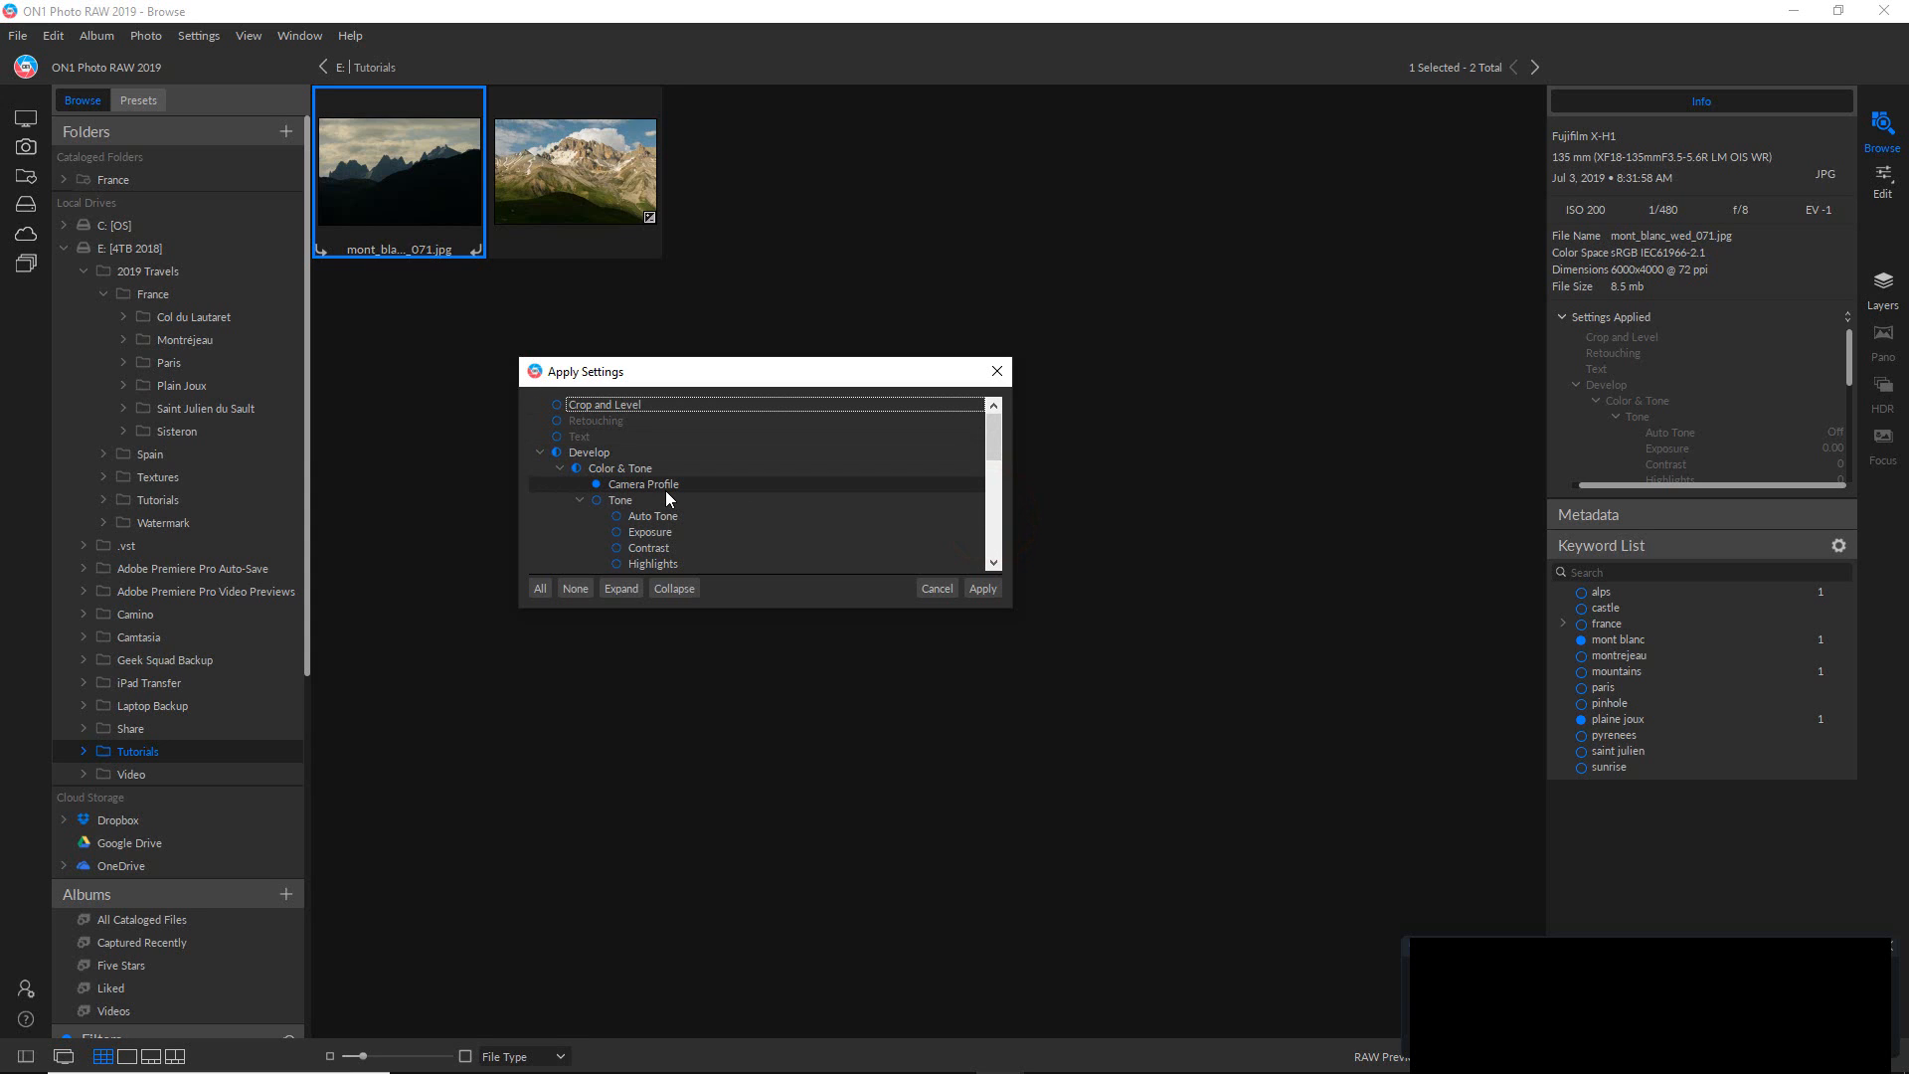
left_click(983, 587)
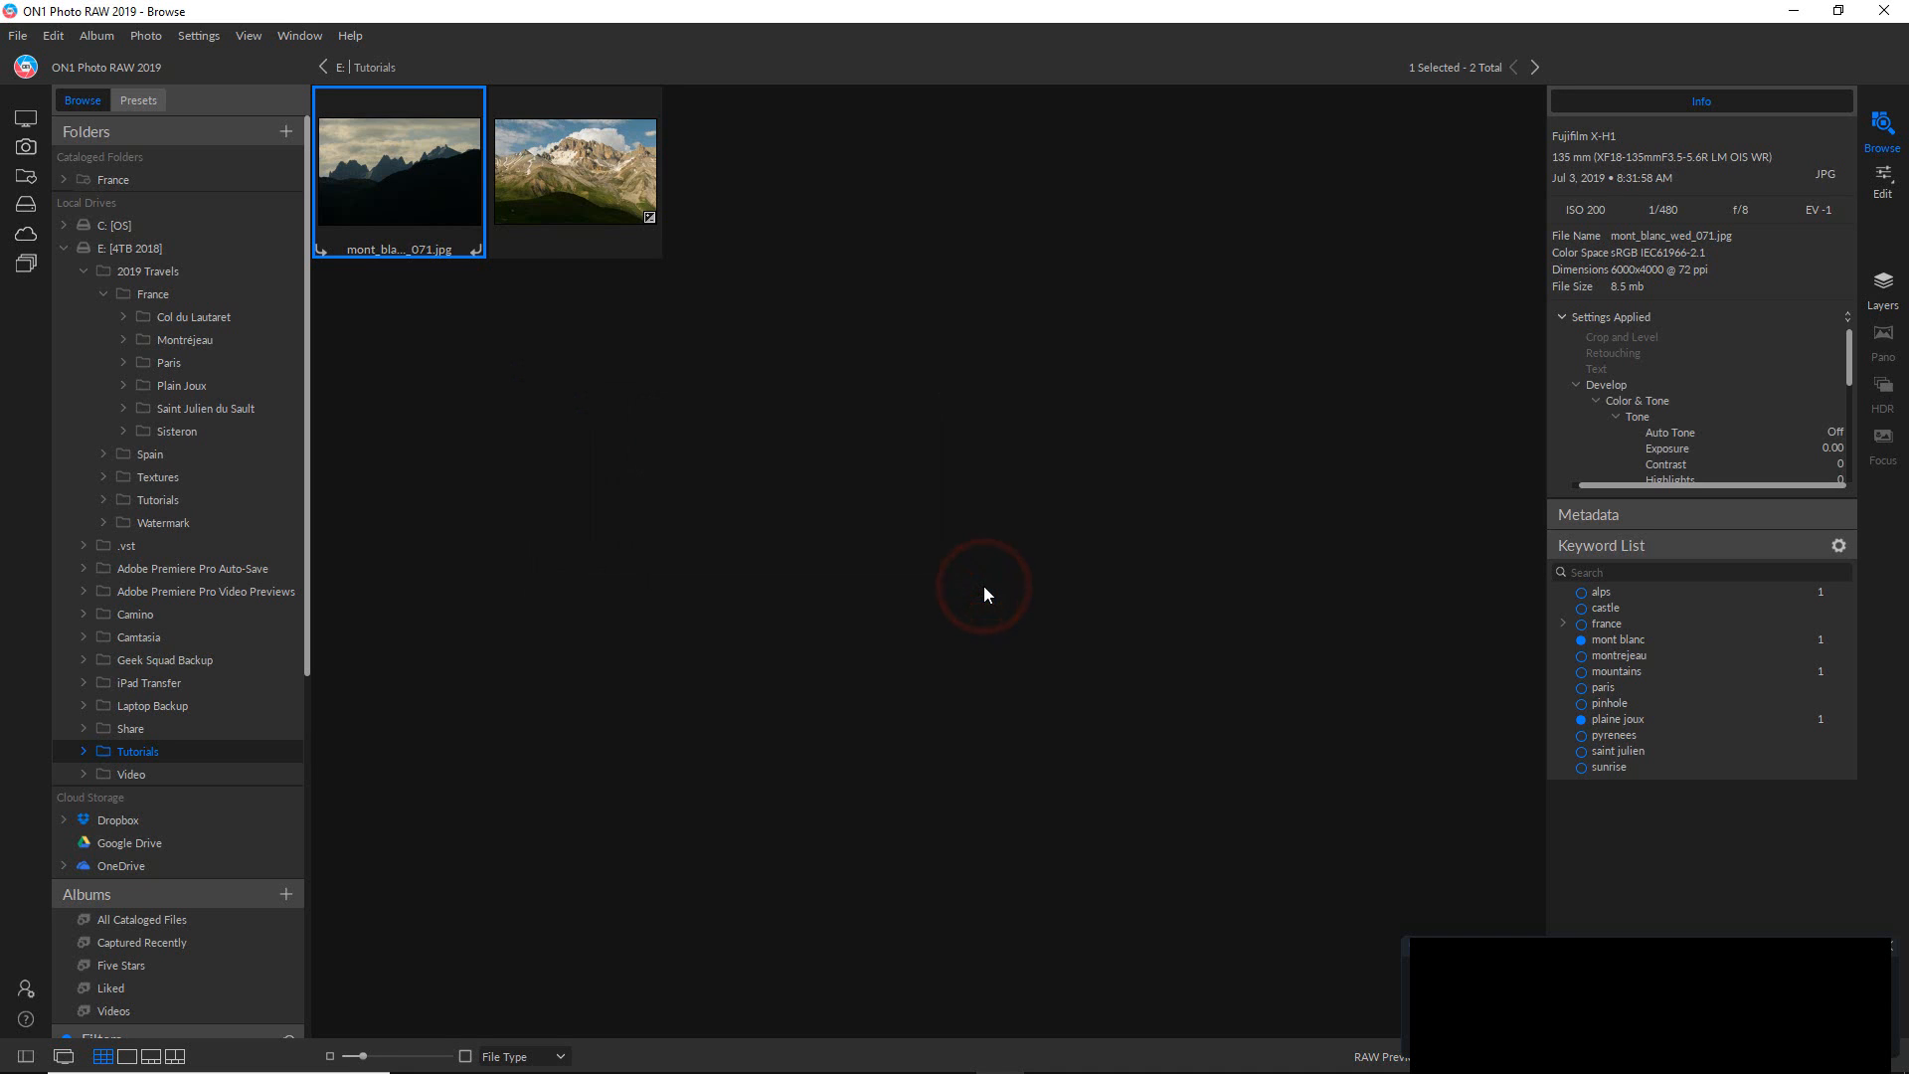
View mont_blanc_wed_071.jpg enlarged to examine the pasted settings, and return to the thumbnail grid.
double_click(428, 170)
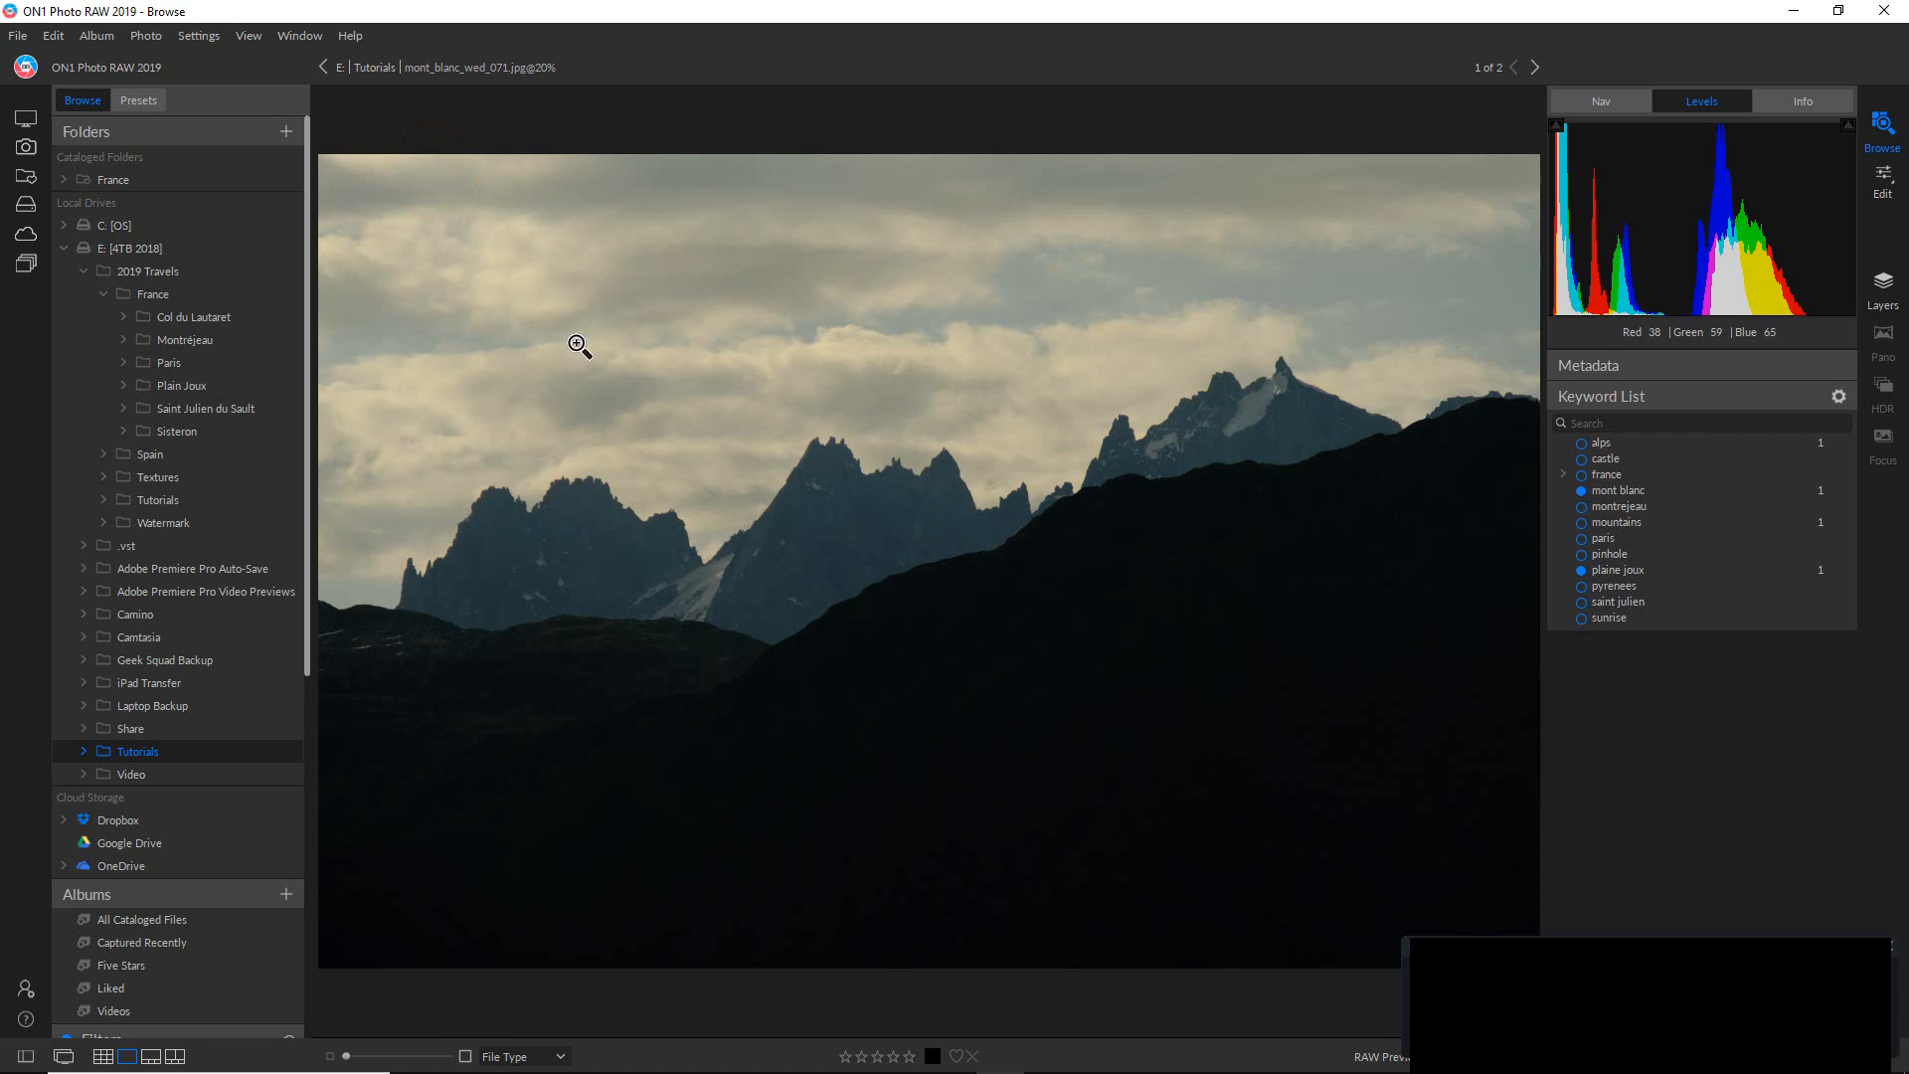
double_click(460, 260)
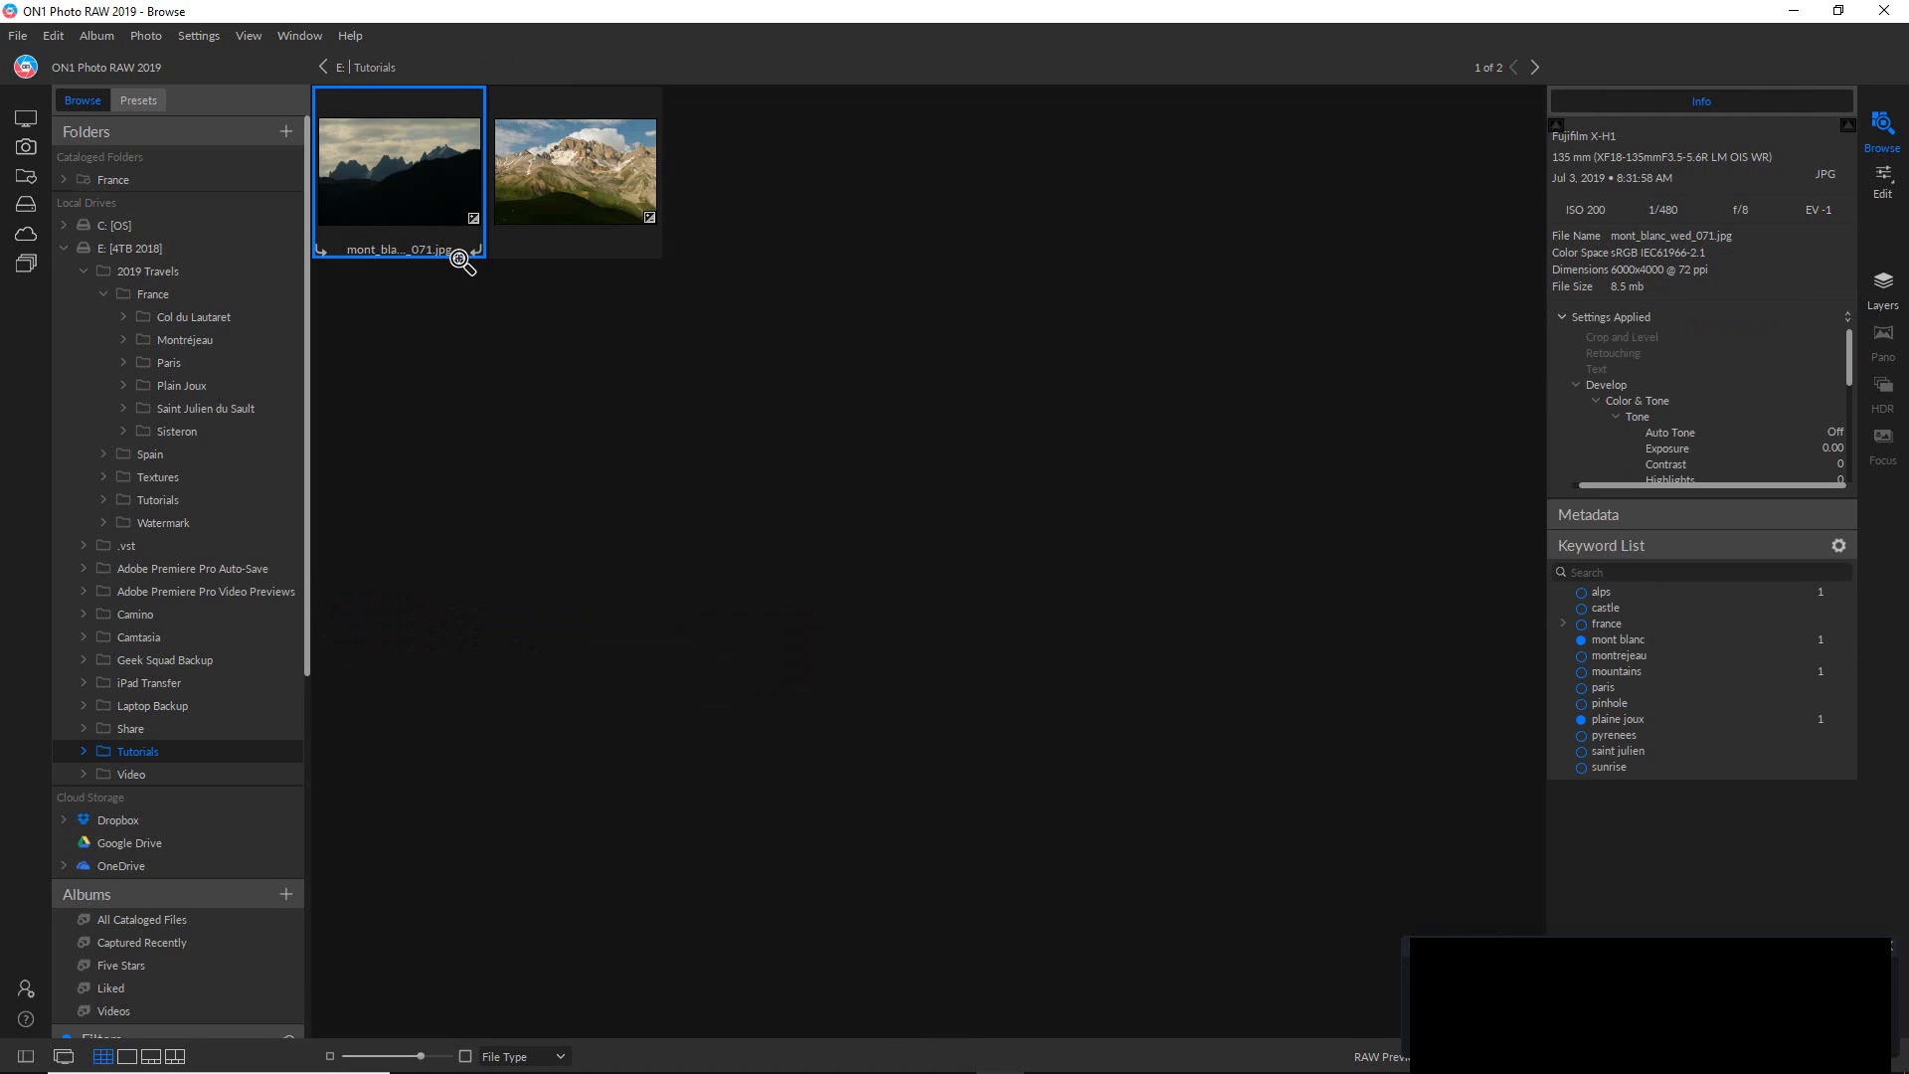
left_click(456, 280)
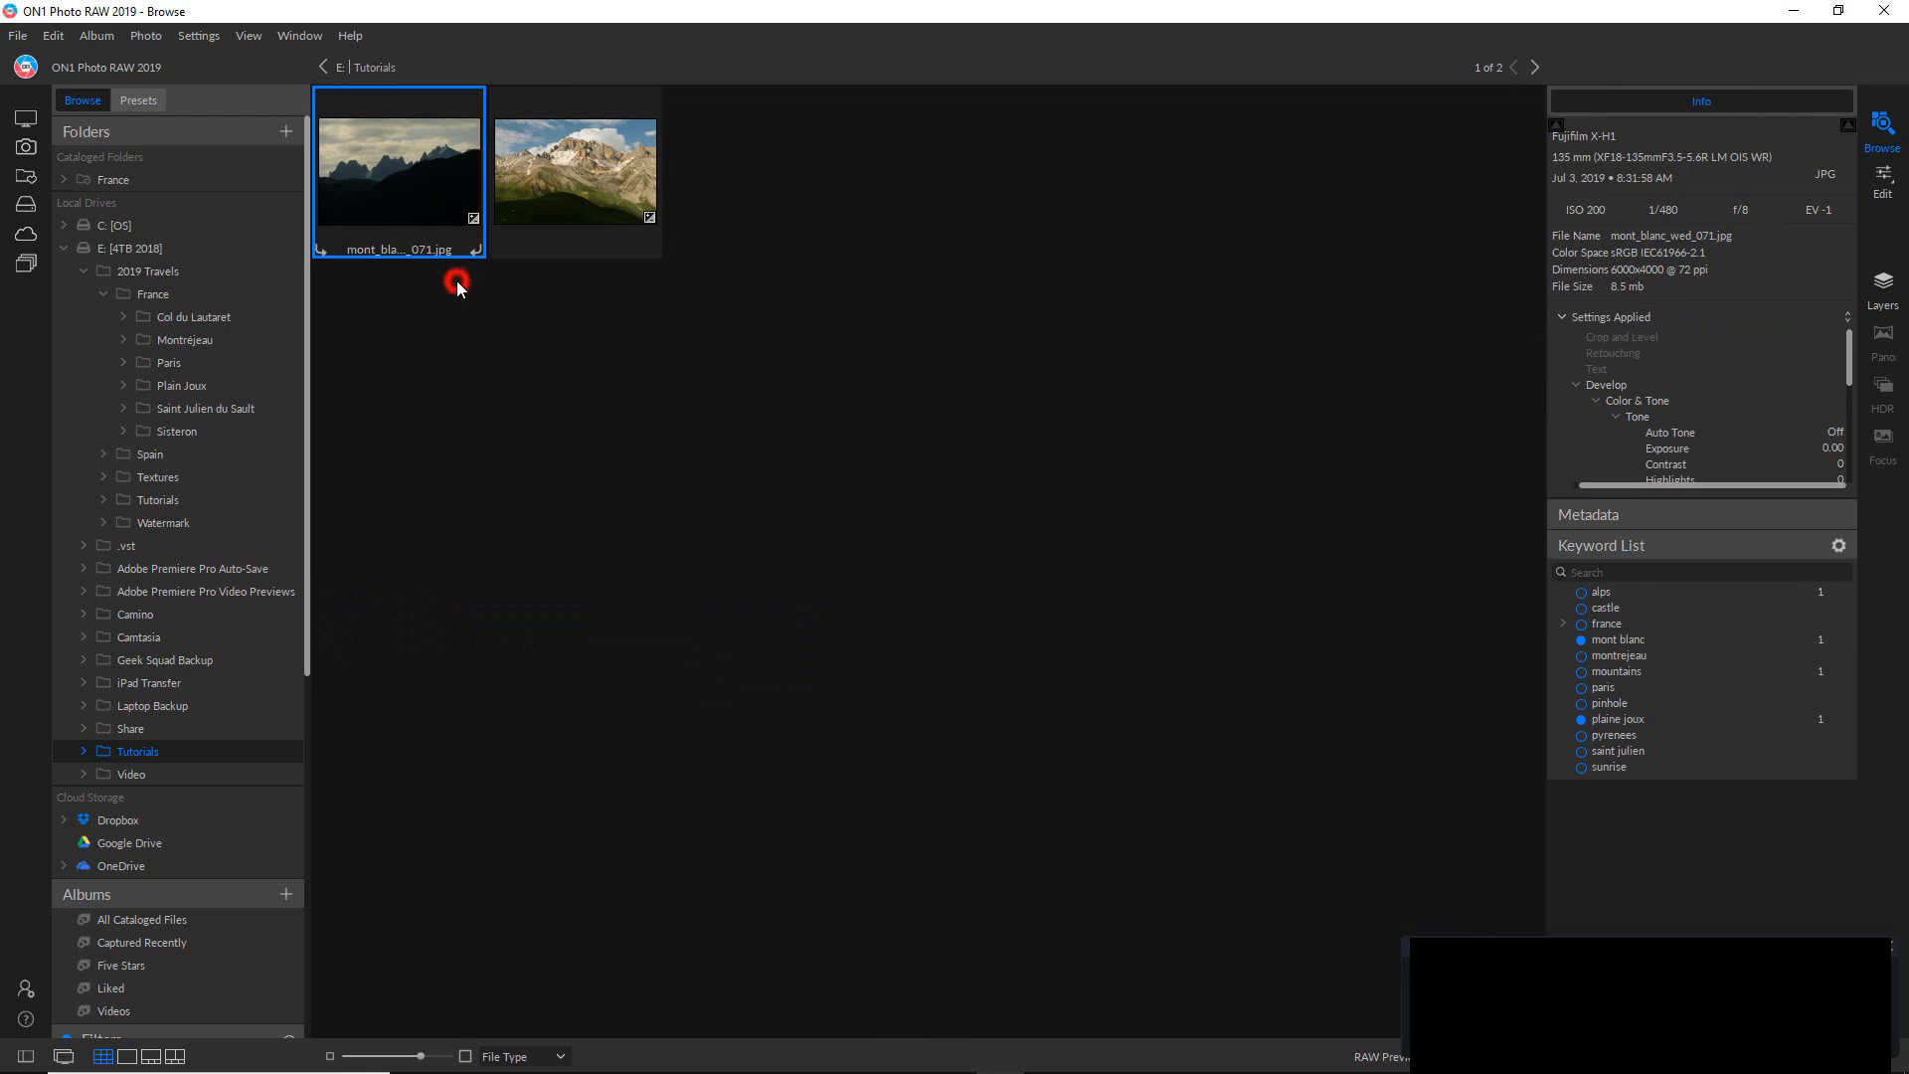
Copy the settings of col_du_lautaret_0270.raf again.
left_click(553, 200)
right_click(552, 200)
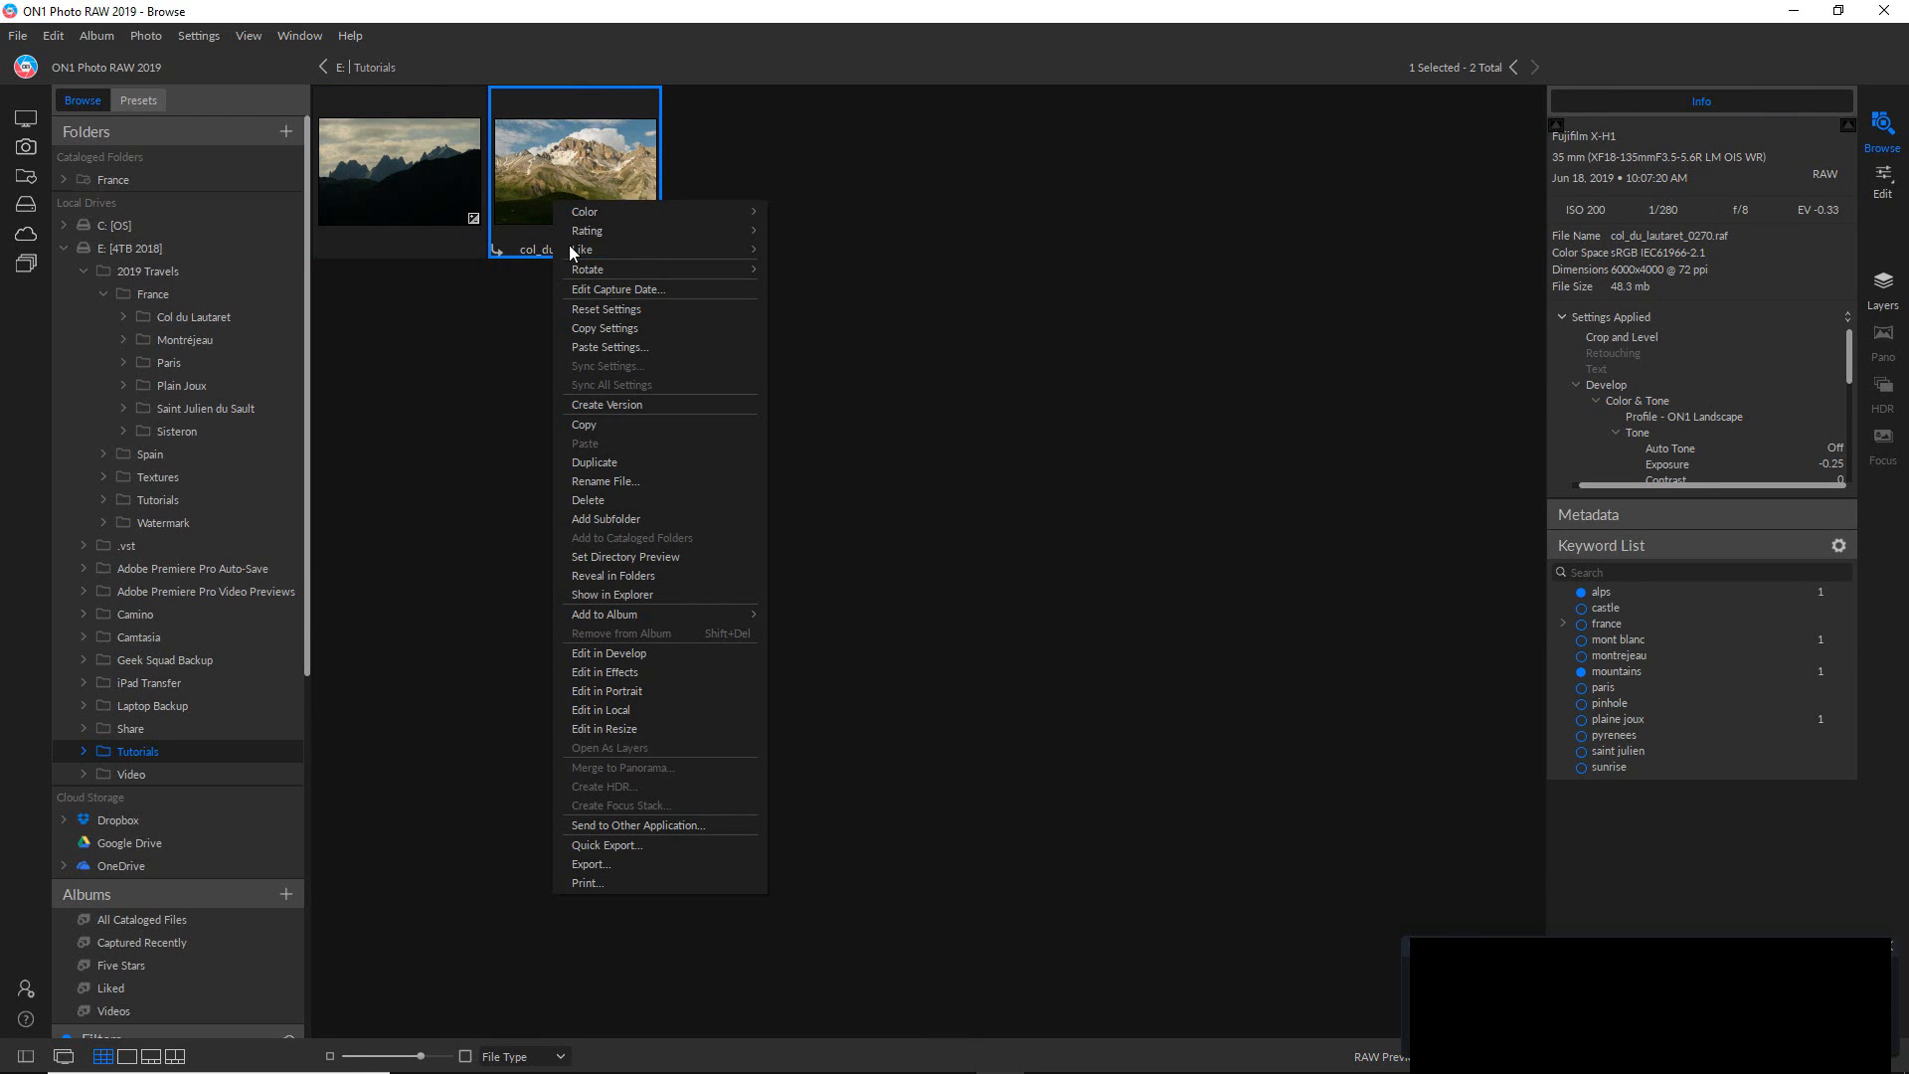
left_click(636, 327)
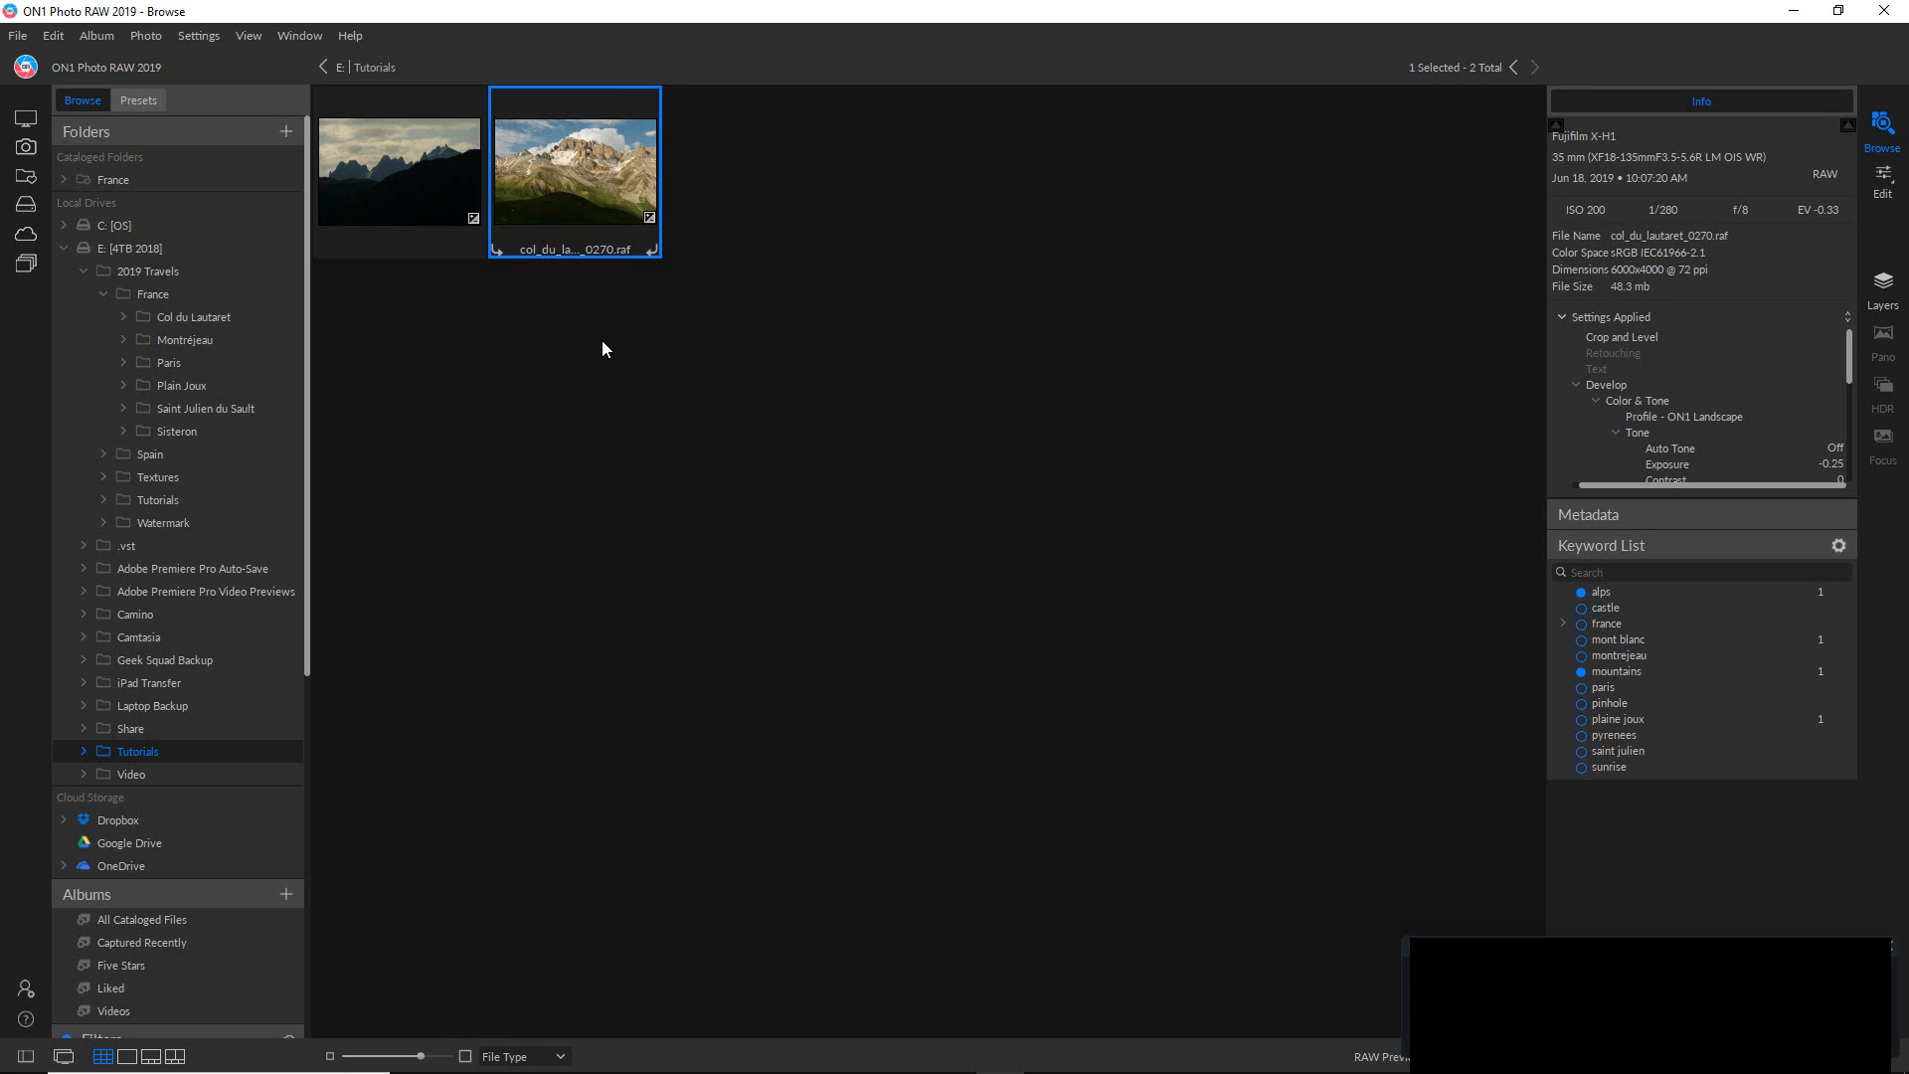
Copy the settings of col_du_lautaret_0270.raf, examine the choices for applying them to mont_blanc_wed_071.jpg, and cancel without applying.
right_click(598, 173)
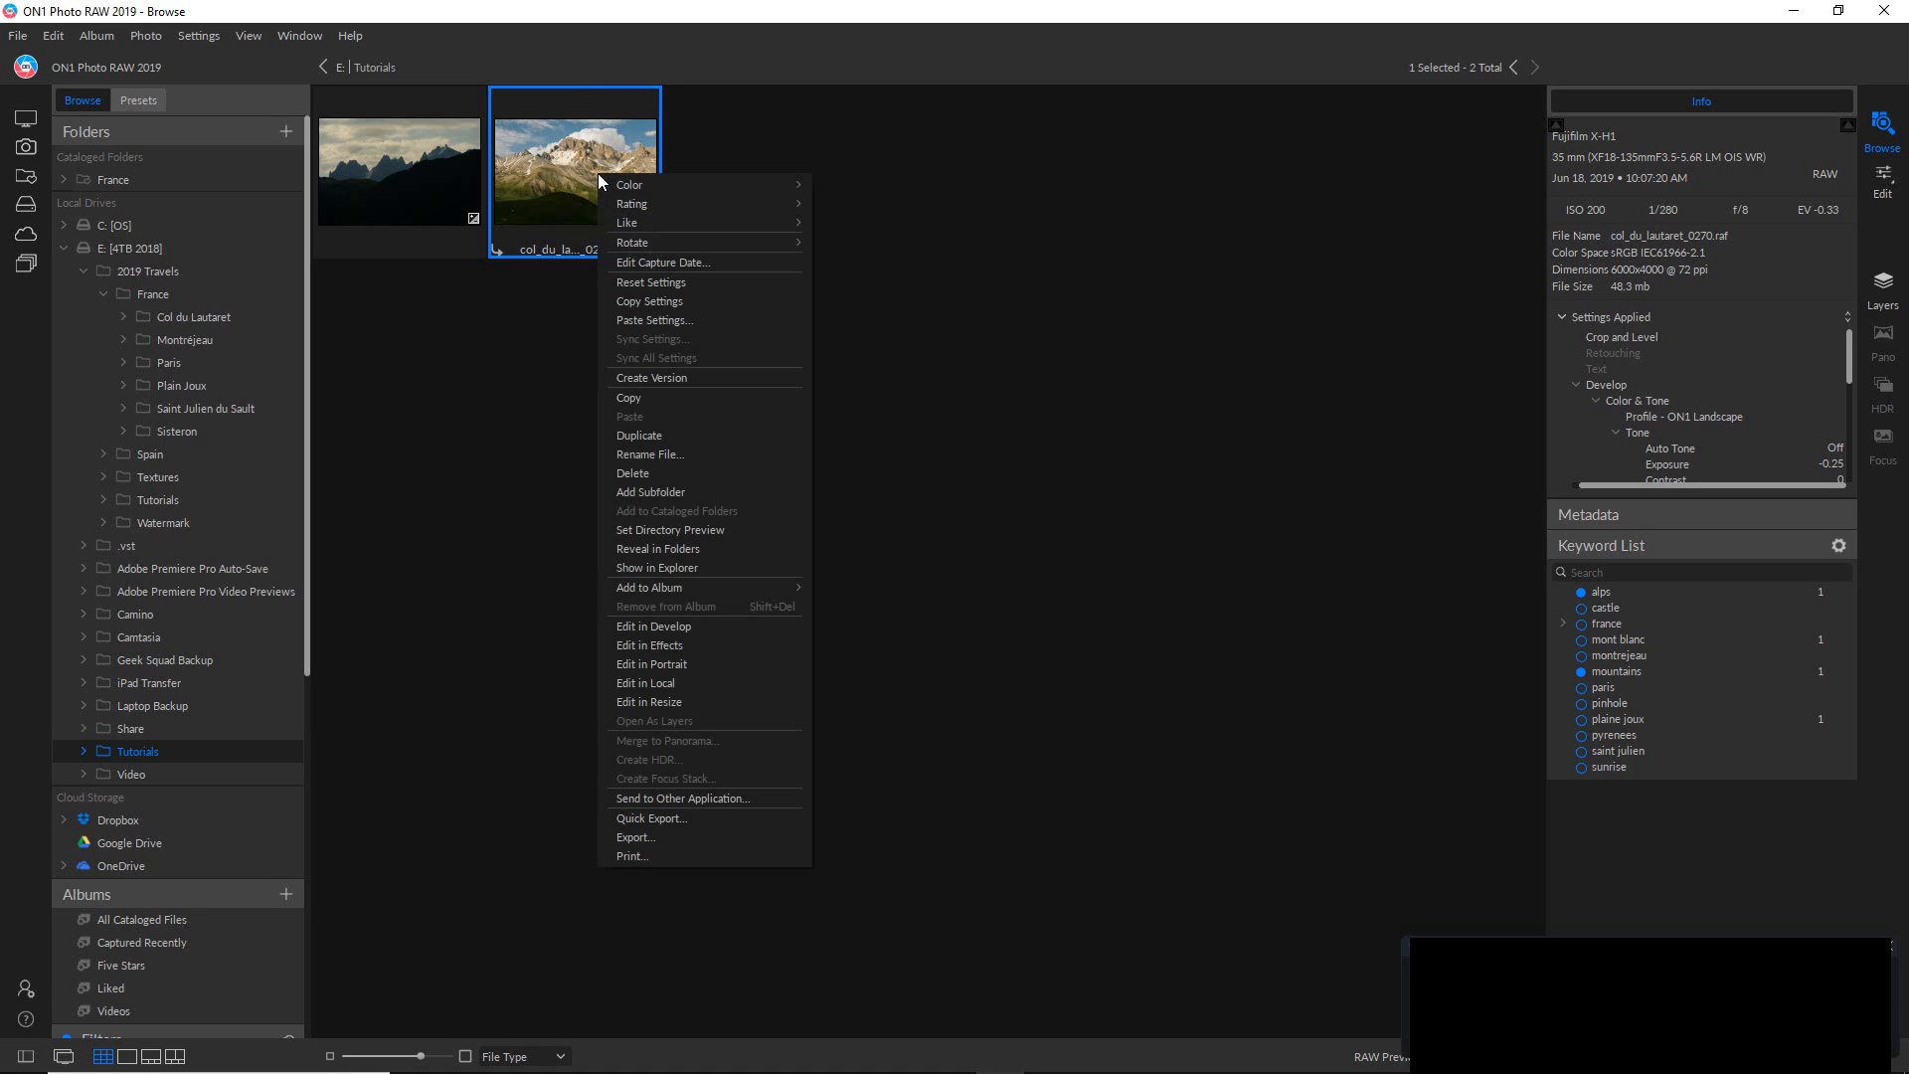
left_click(654, 295)
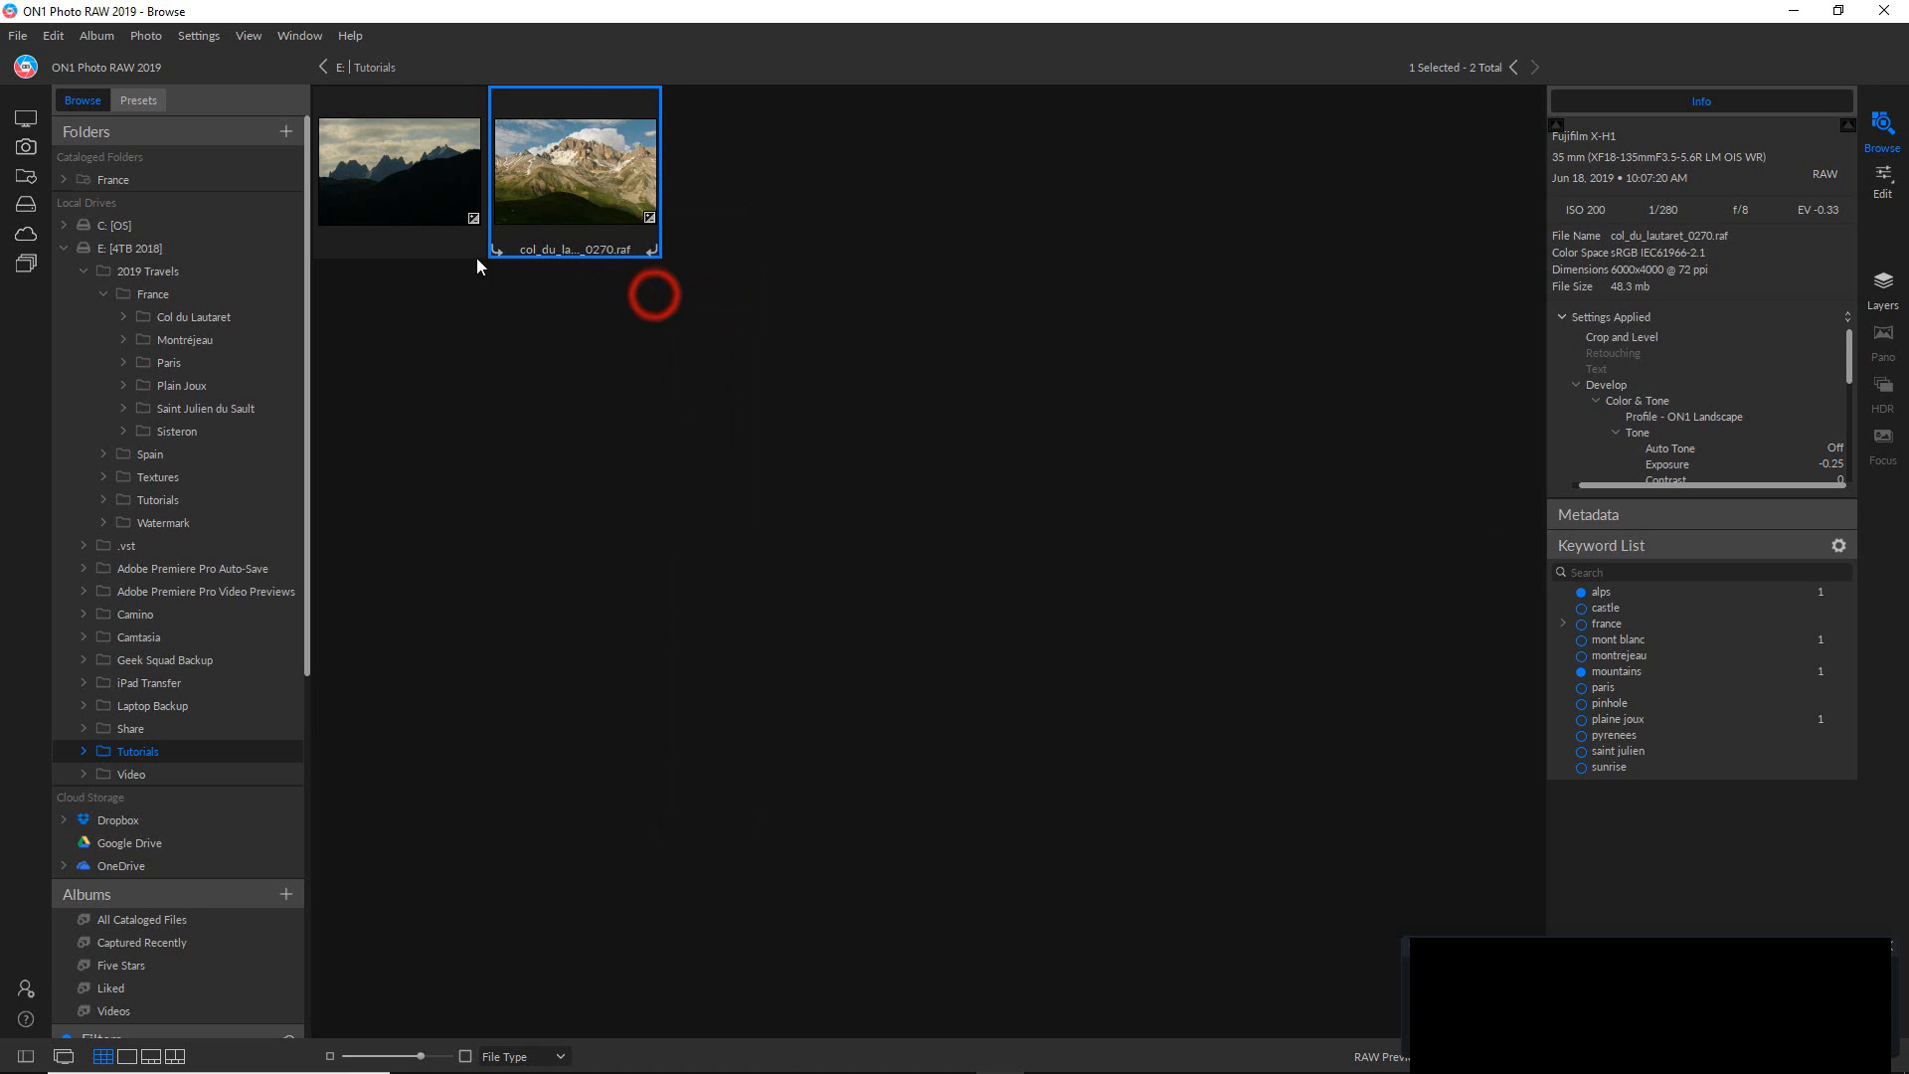
left_click(400, 171)
right_click(399, 171)
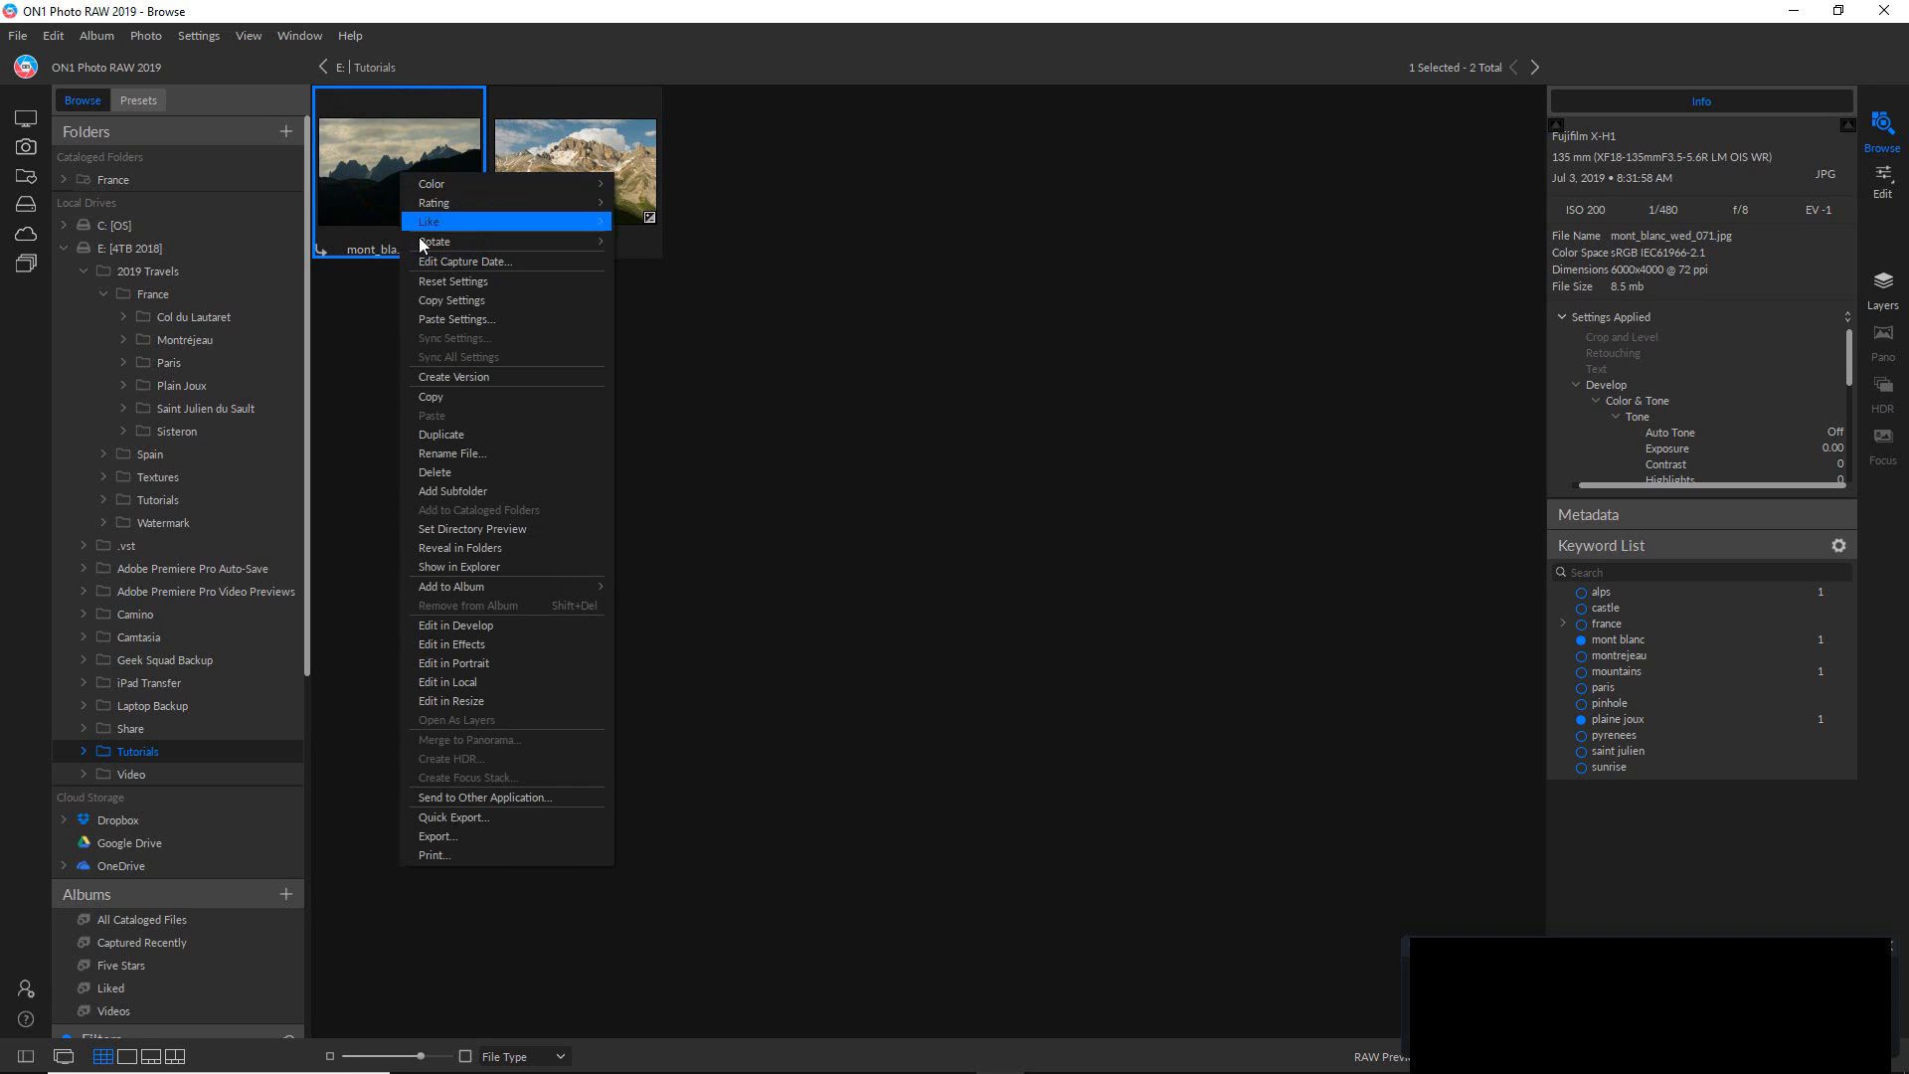
left_click(454, 326)
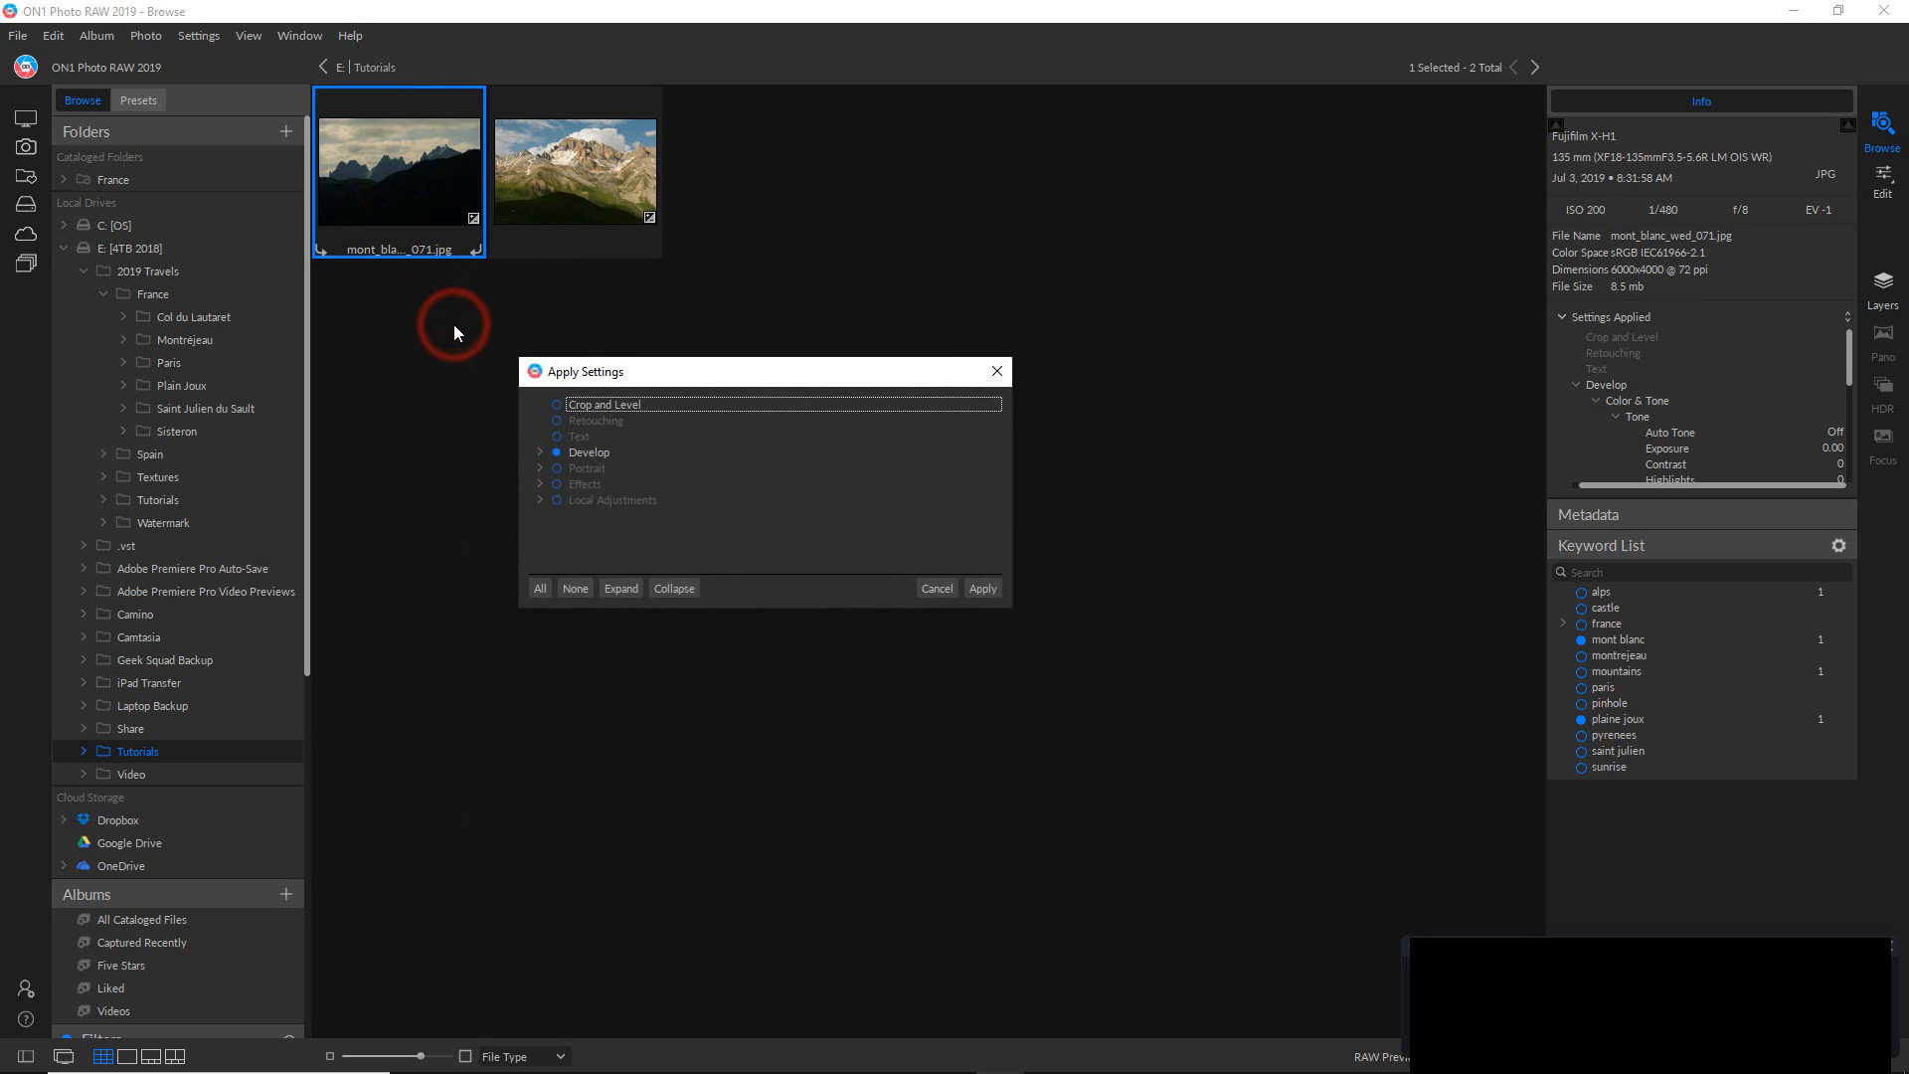
left_click(585, 423)
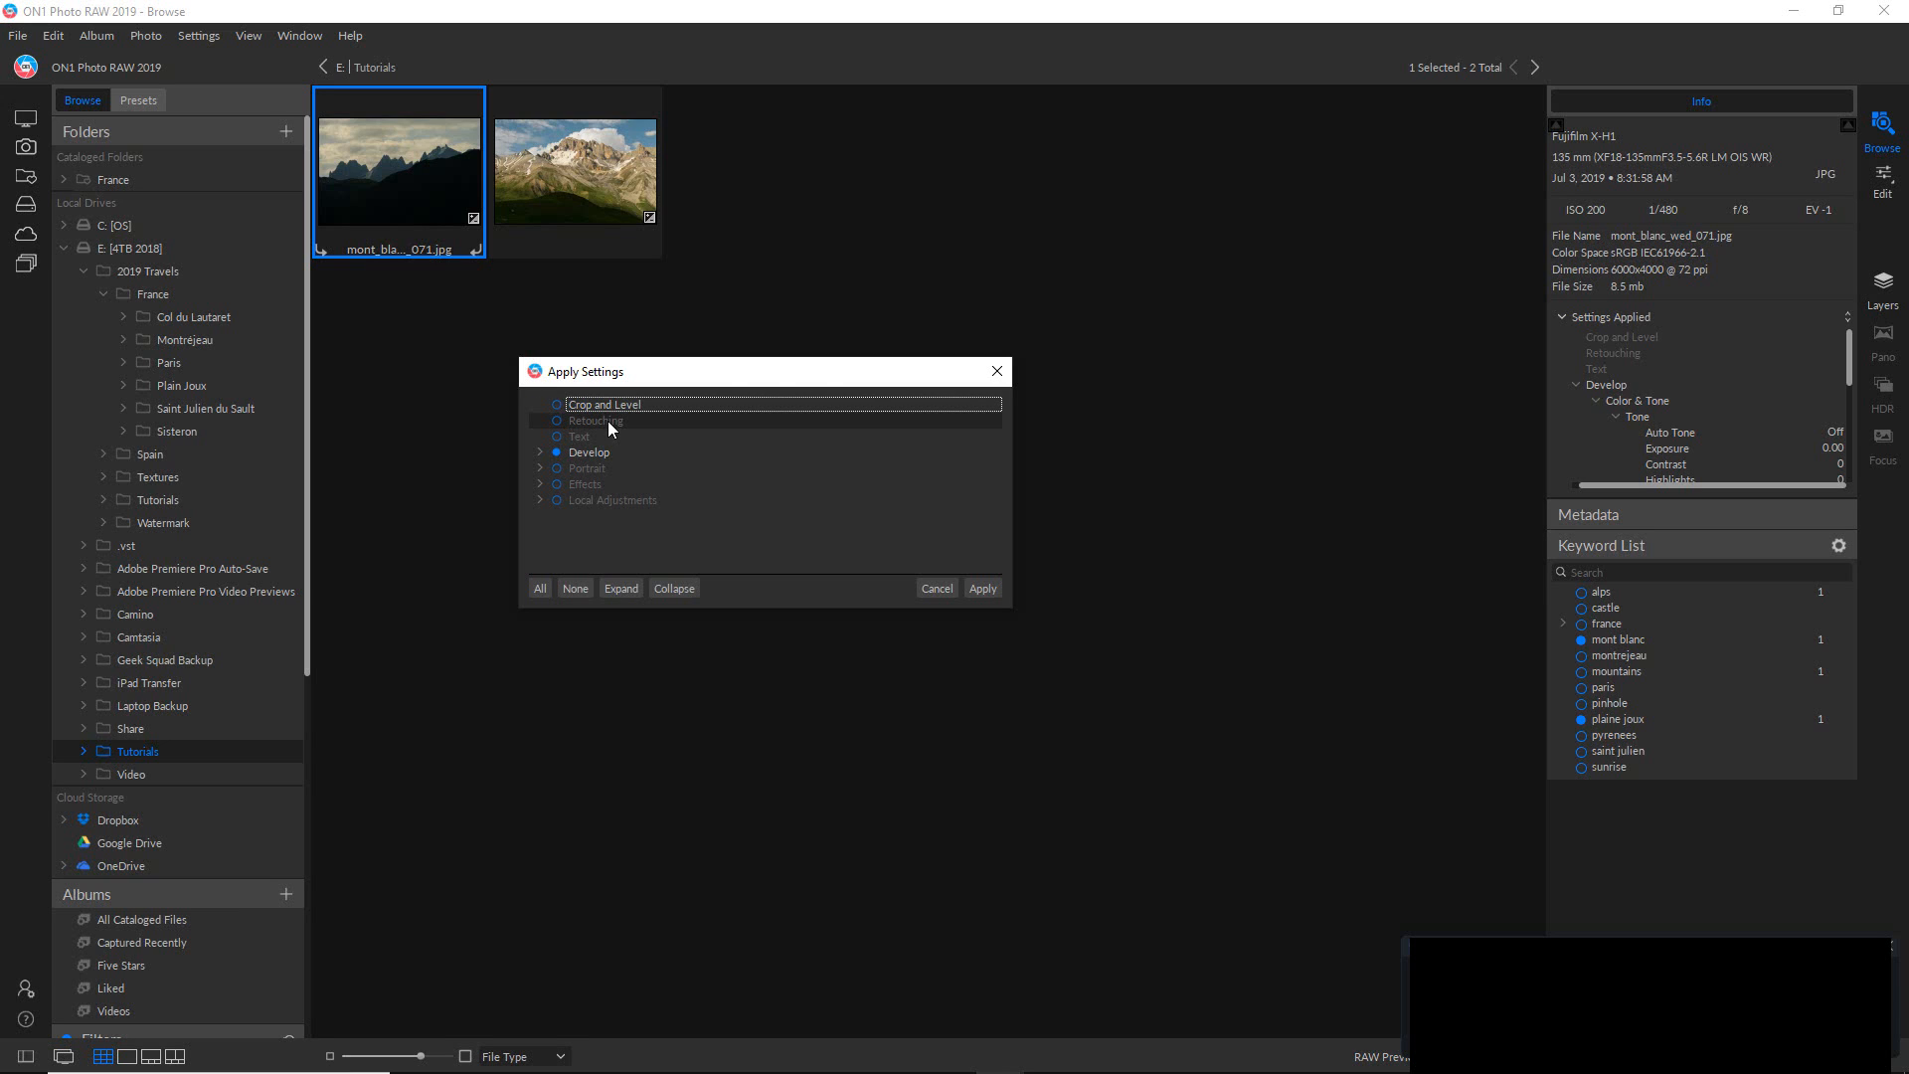
left_click(936, 589)
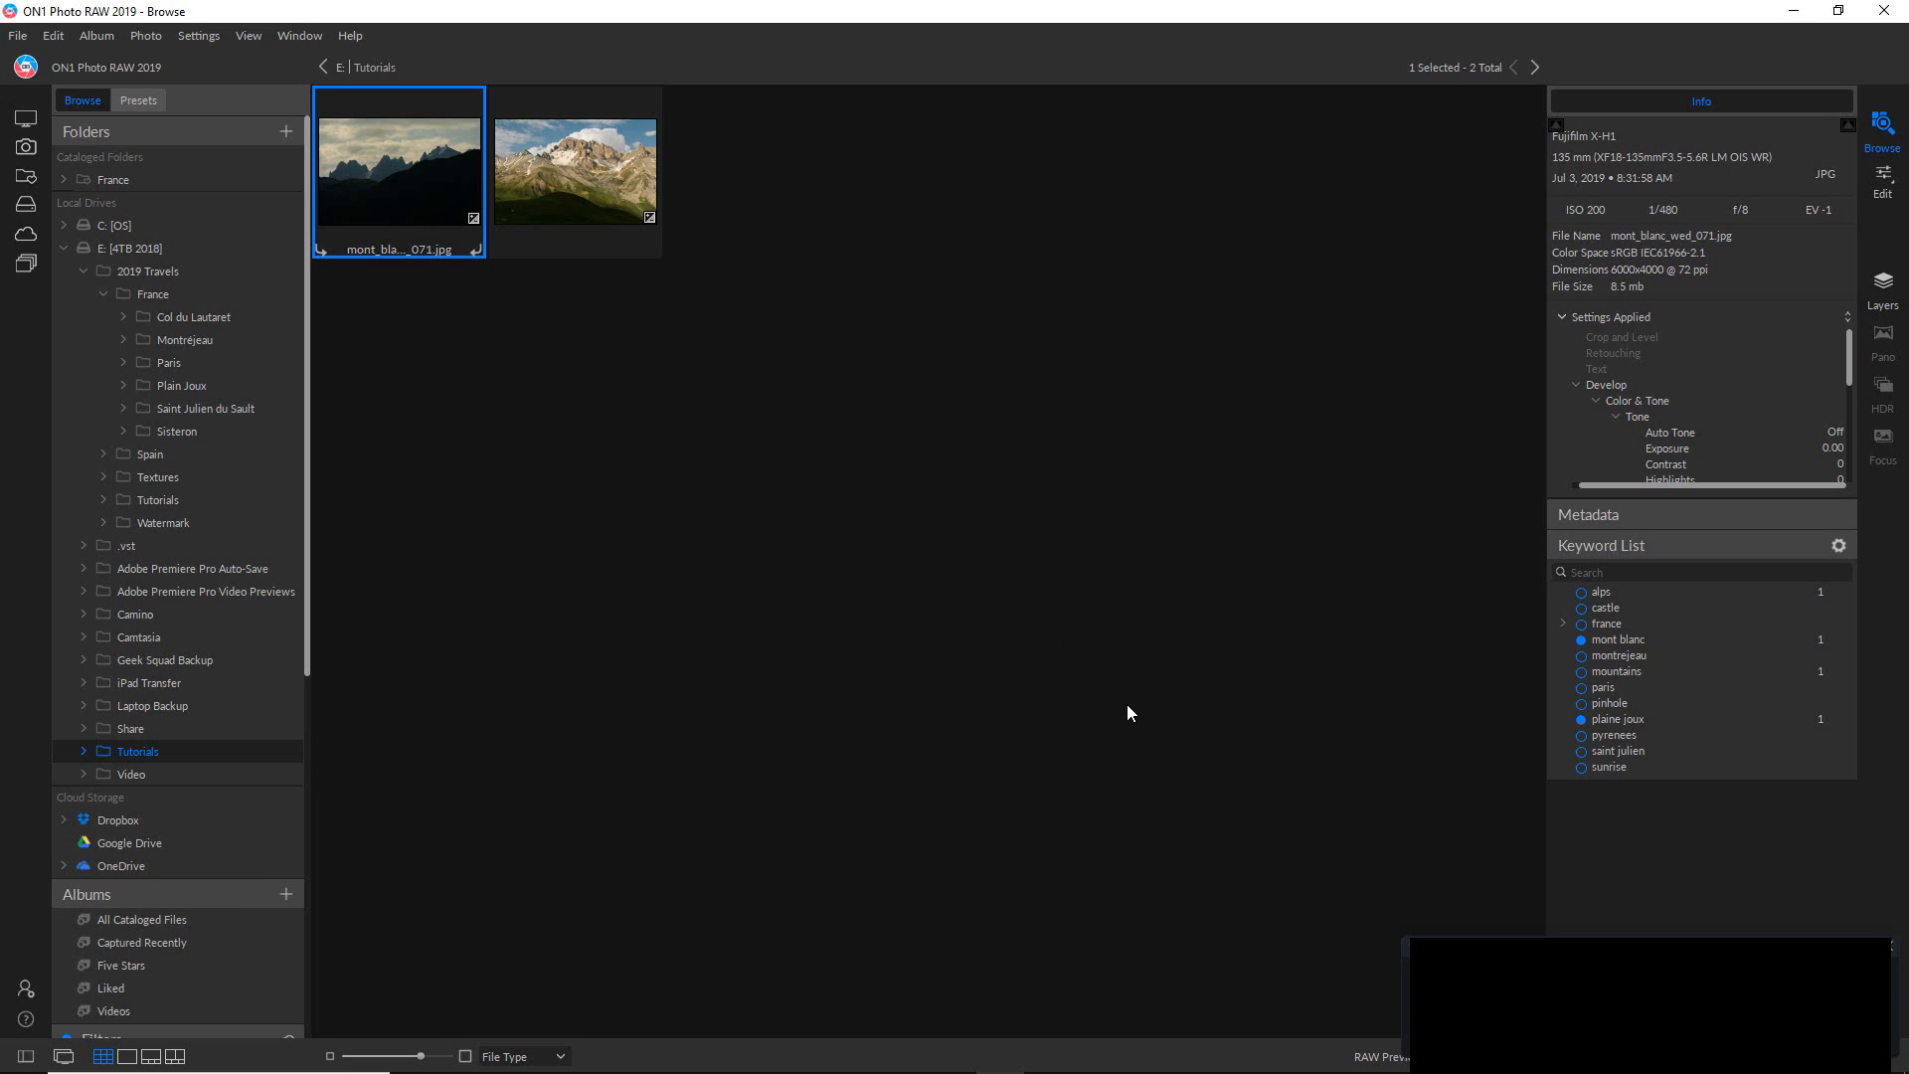
Expand the france keyword and move the saint julien keyword into it as a sub-keyword.
double_click(1607, 624)
left_click(1565, 623)
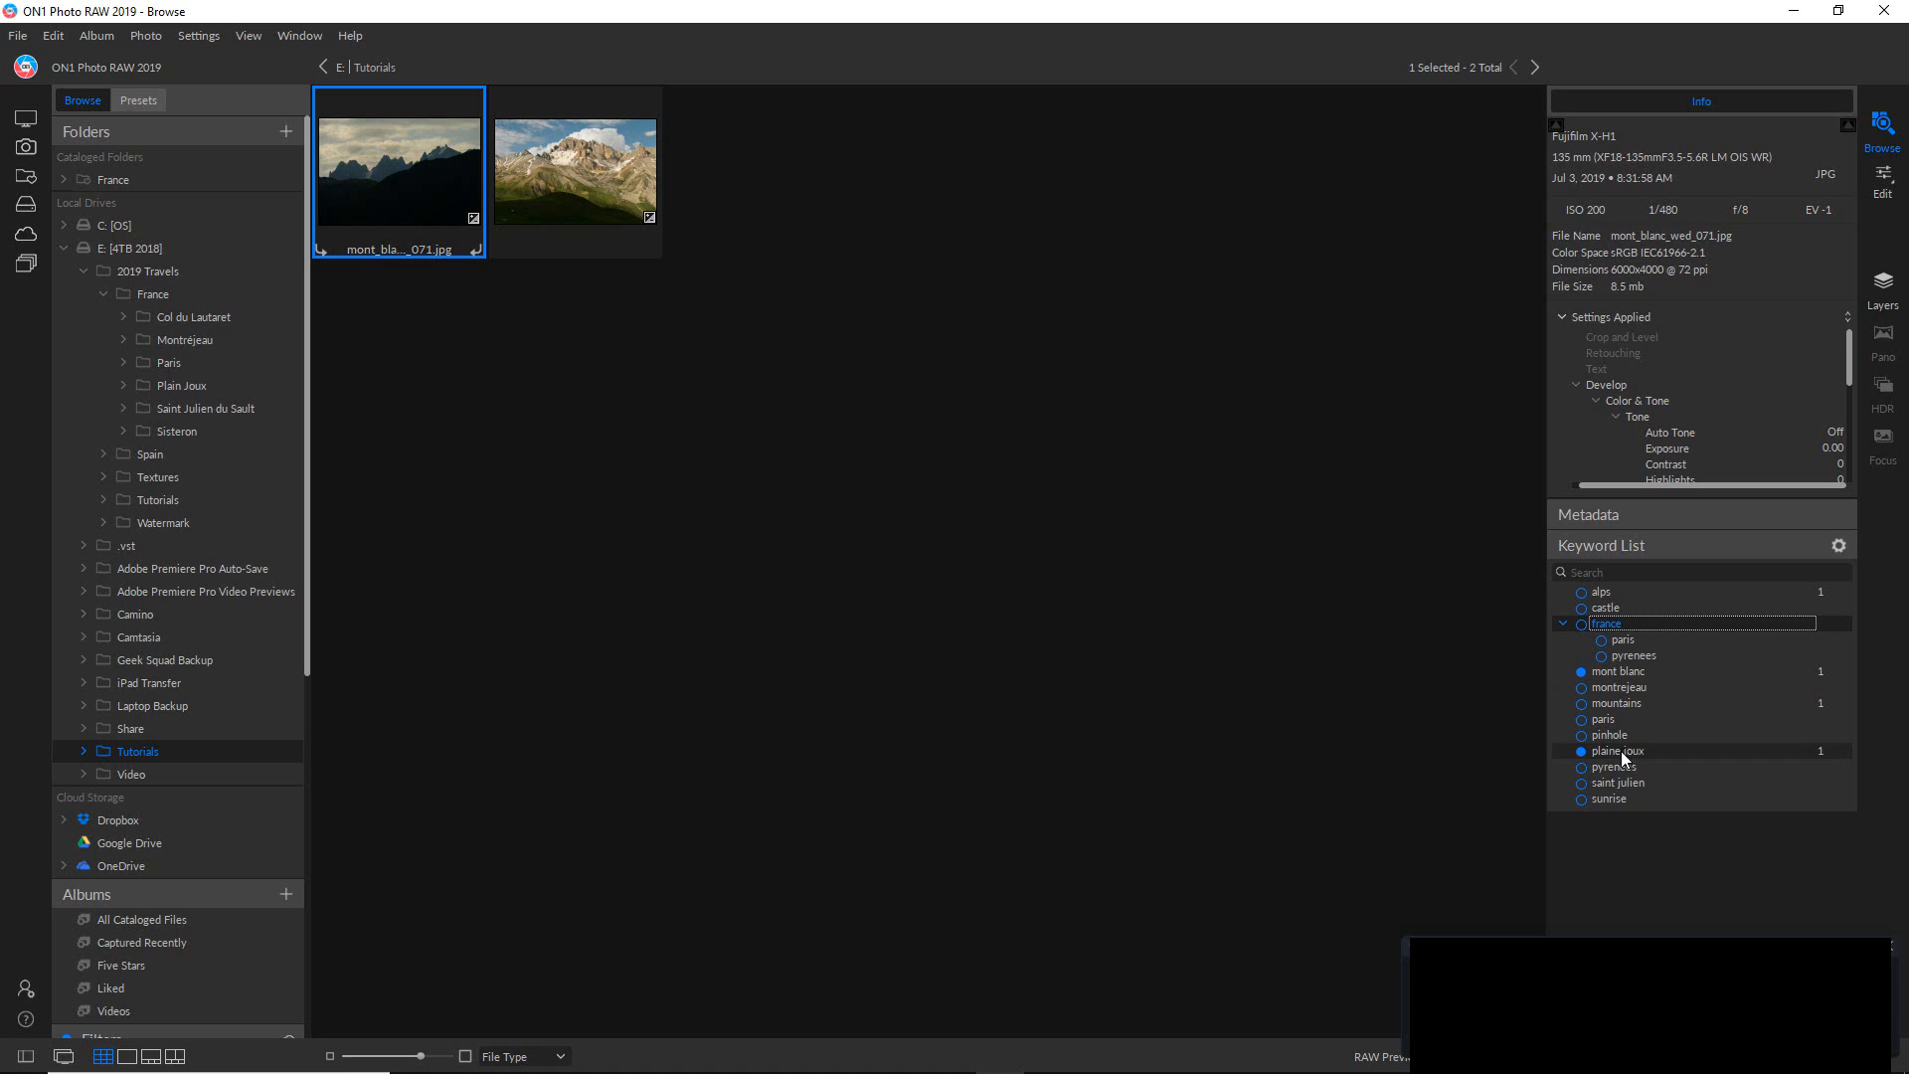
left_click(1615, 784)
left_click_drag(1615, 784, 1639, 623)
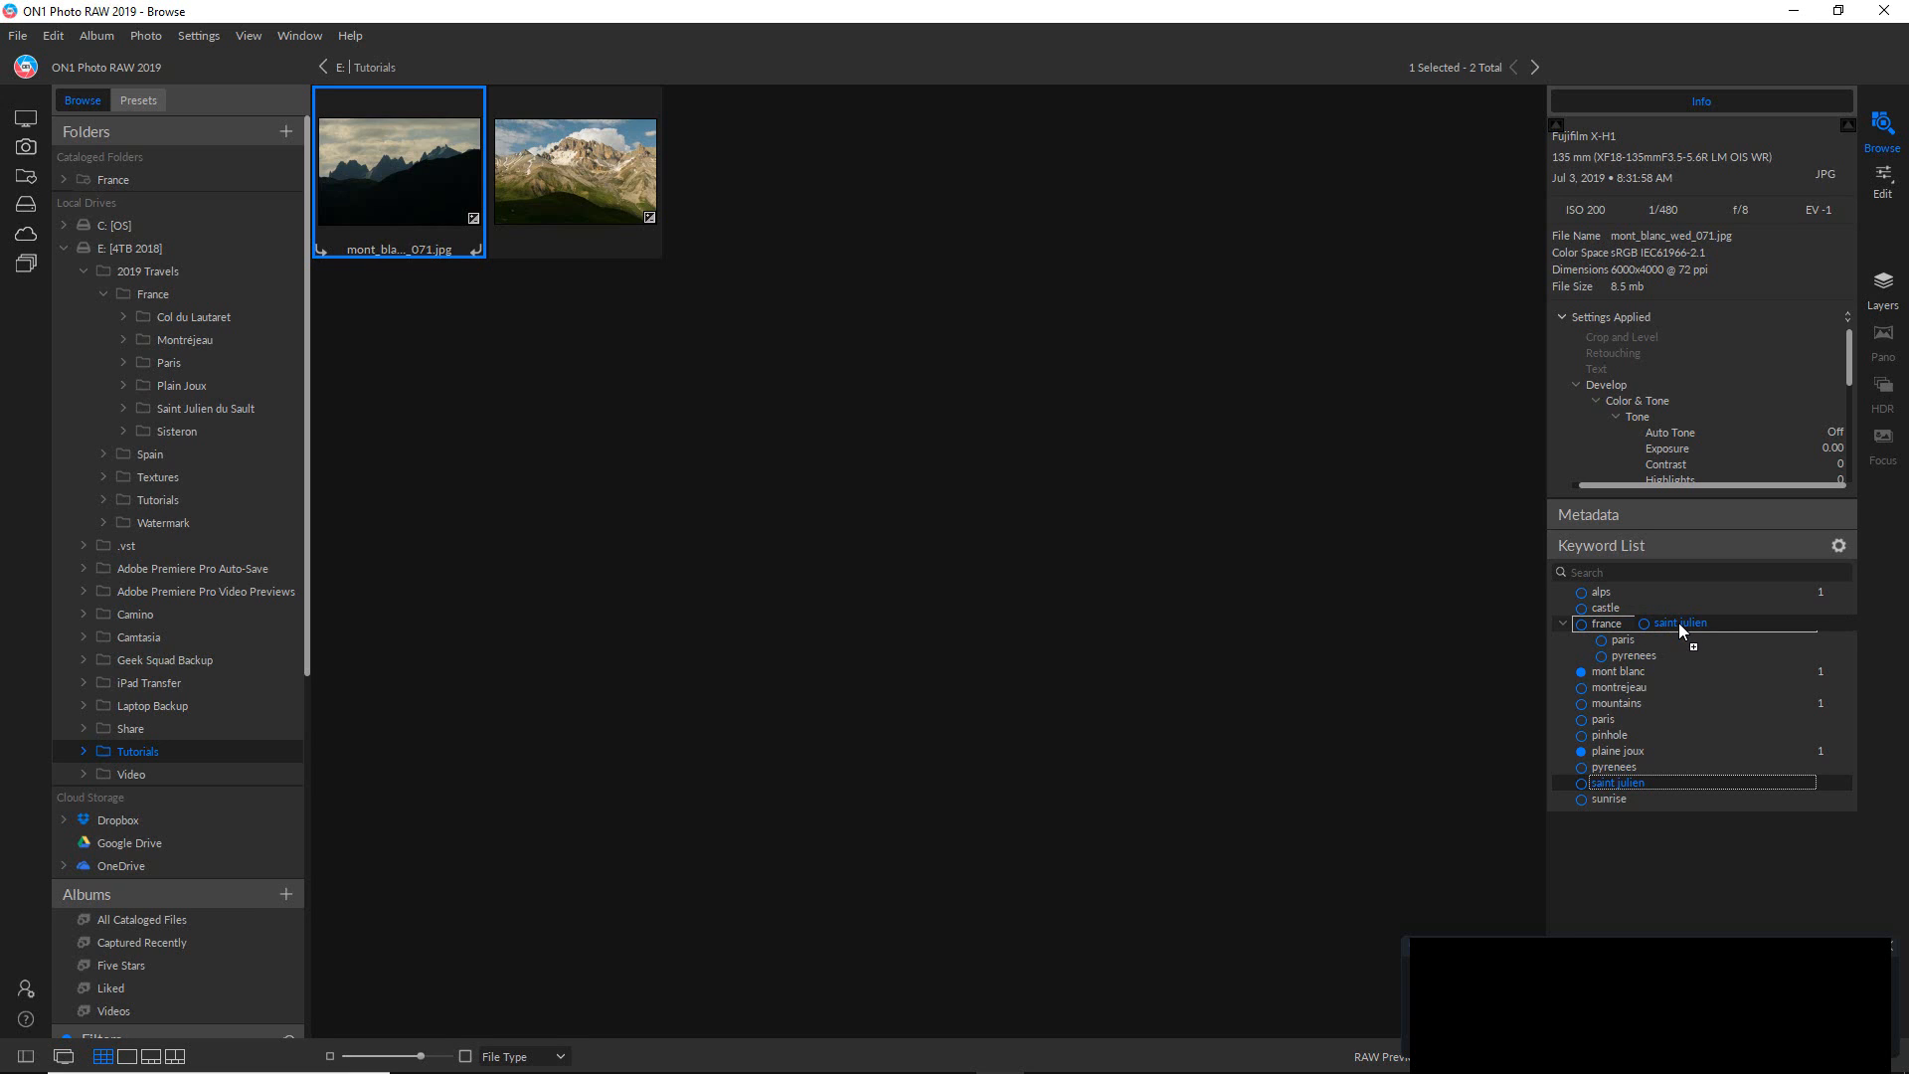
left_click_drag(1678, 623, 1678, 627)
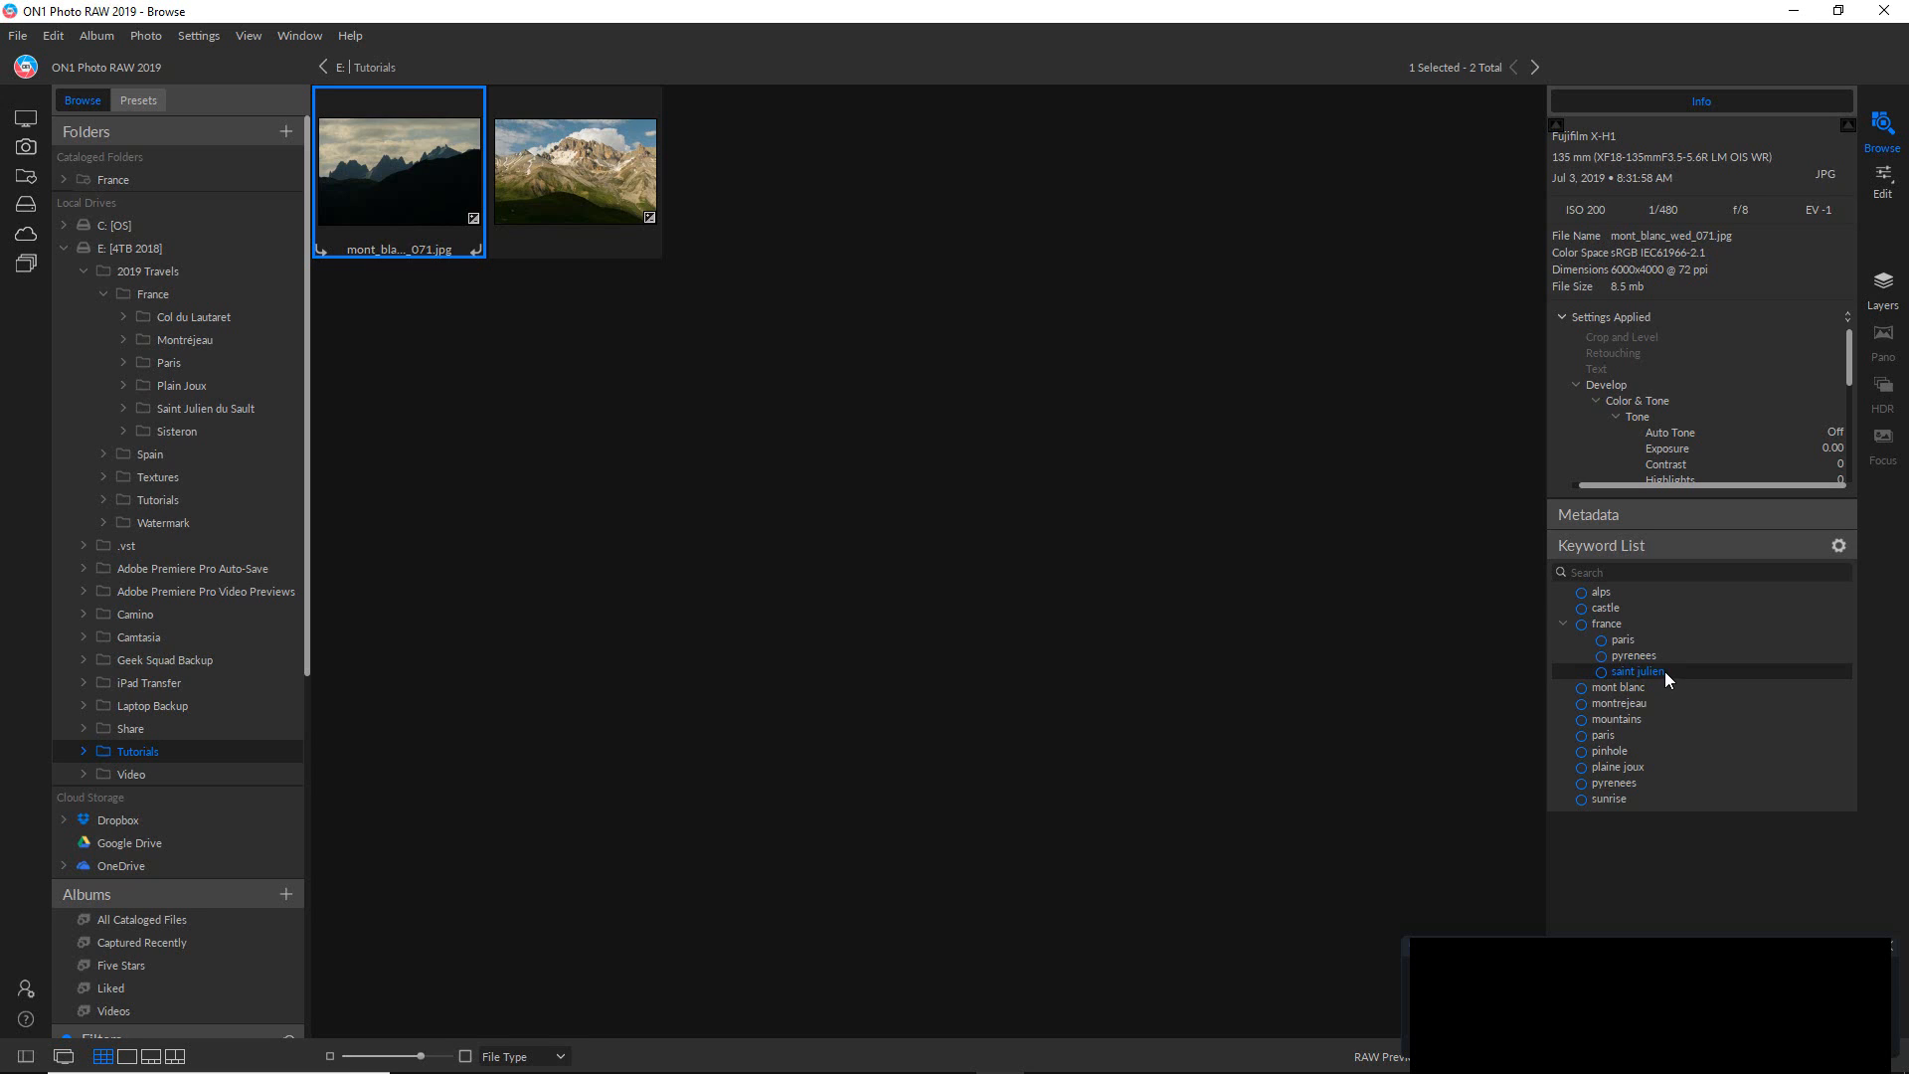
Assign the france keyword to mont_blanc_wed_071.jpg, and try its pyrenees sub-keyword on and off.
left_click(1583, 627)
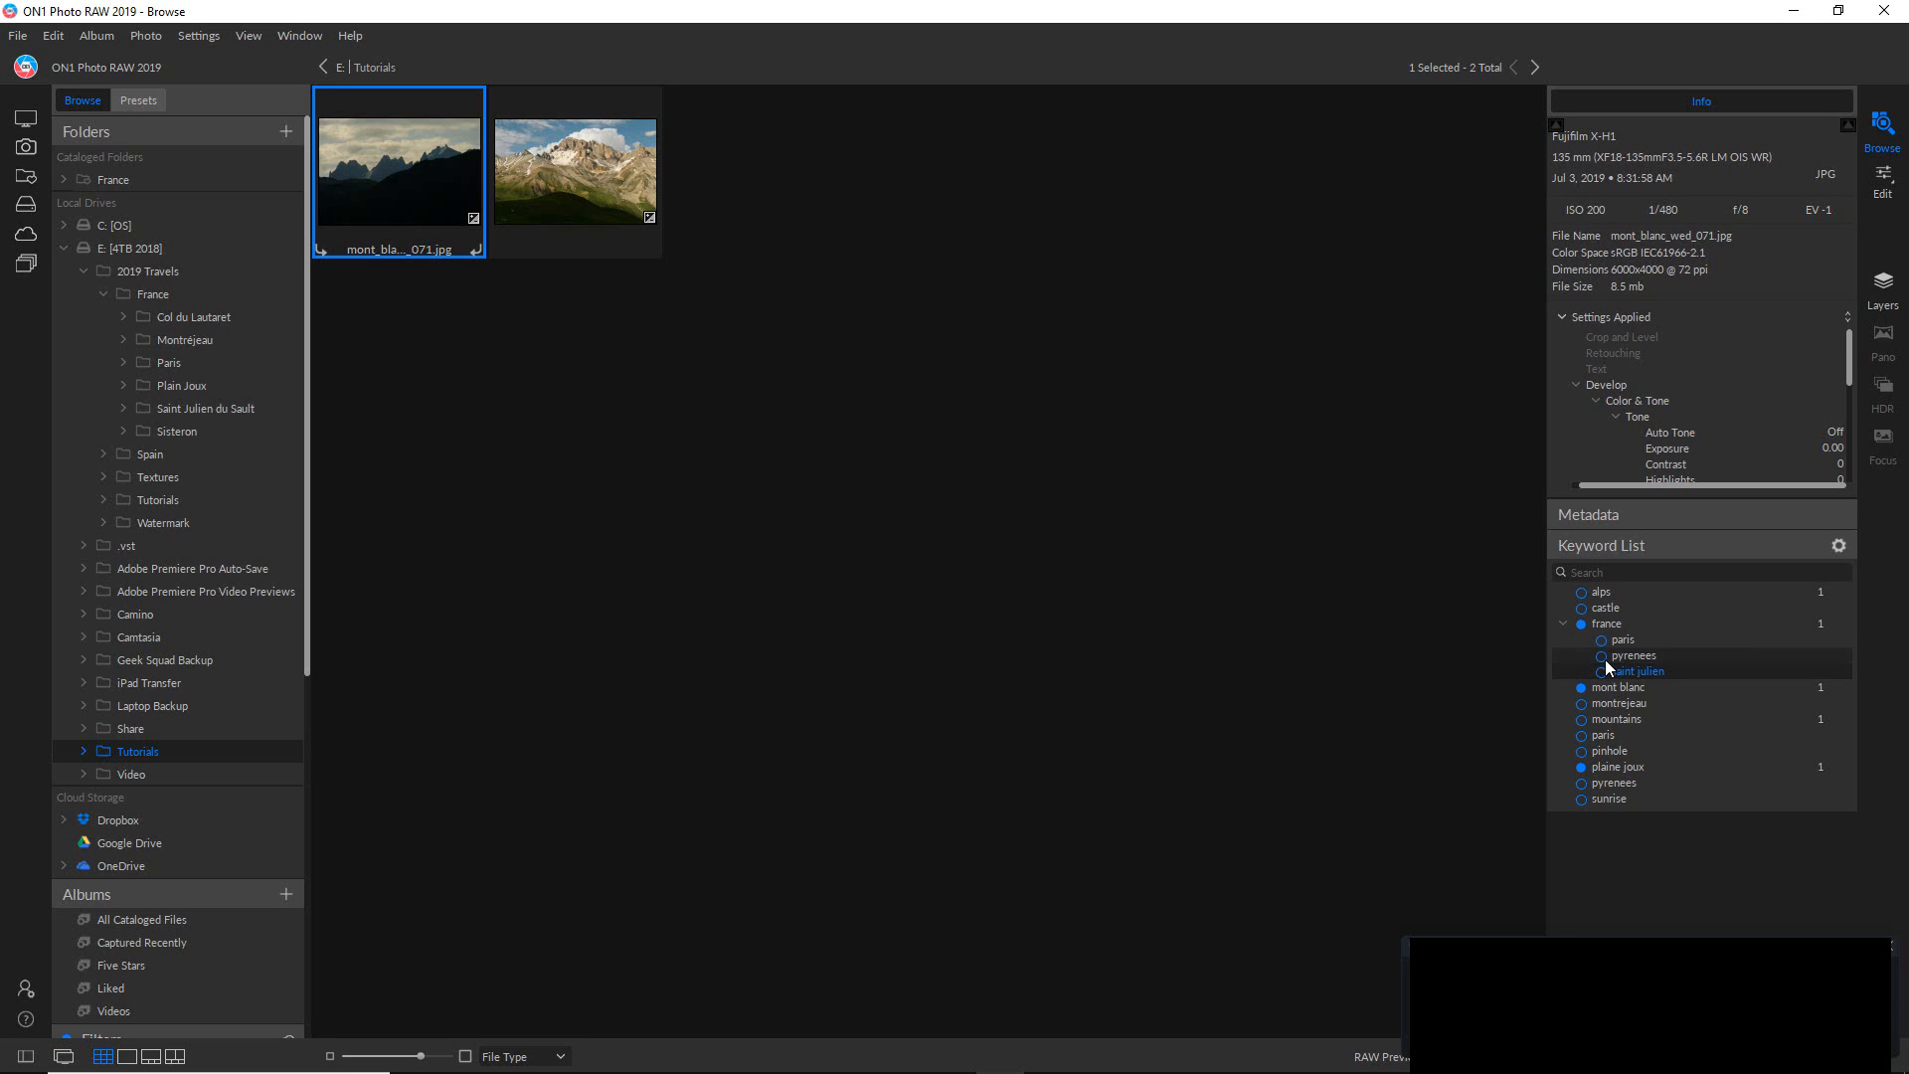
left_click(1600, 656)
left_click(1602, 655)
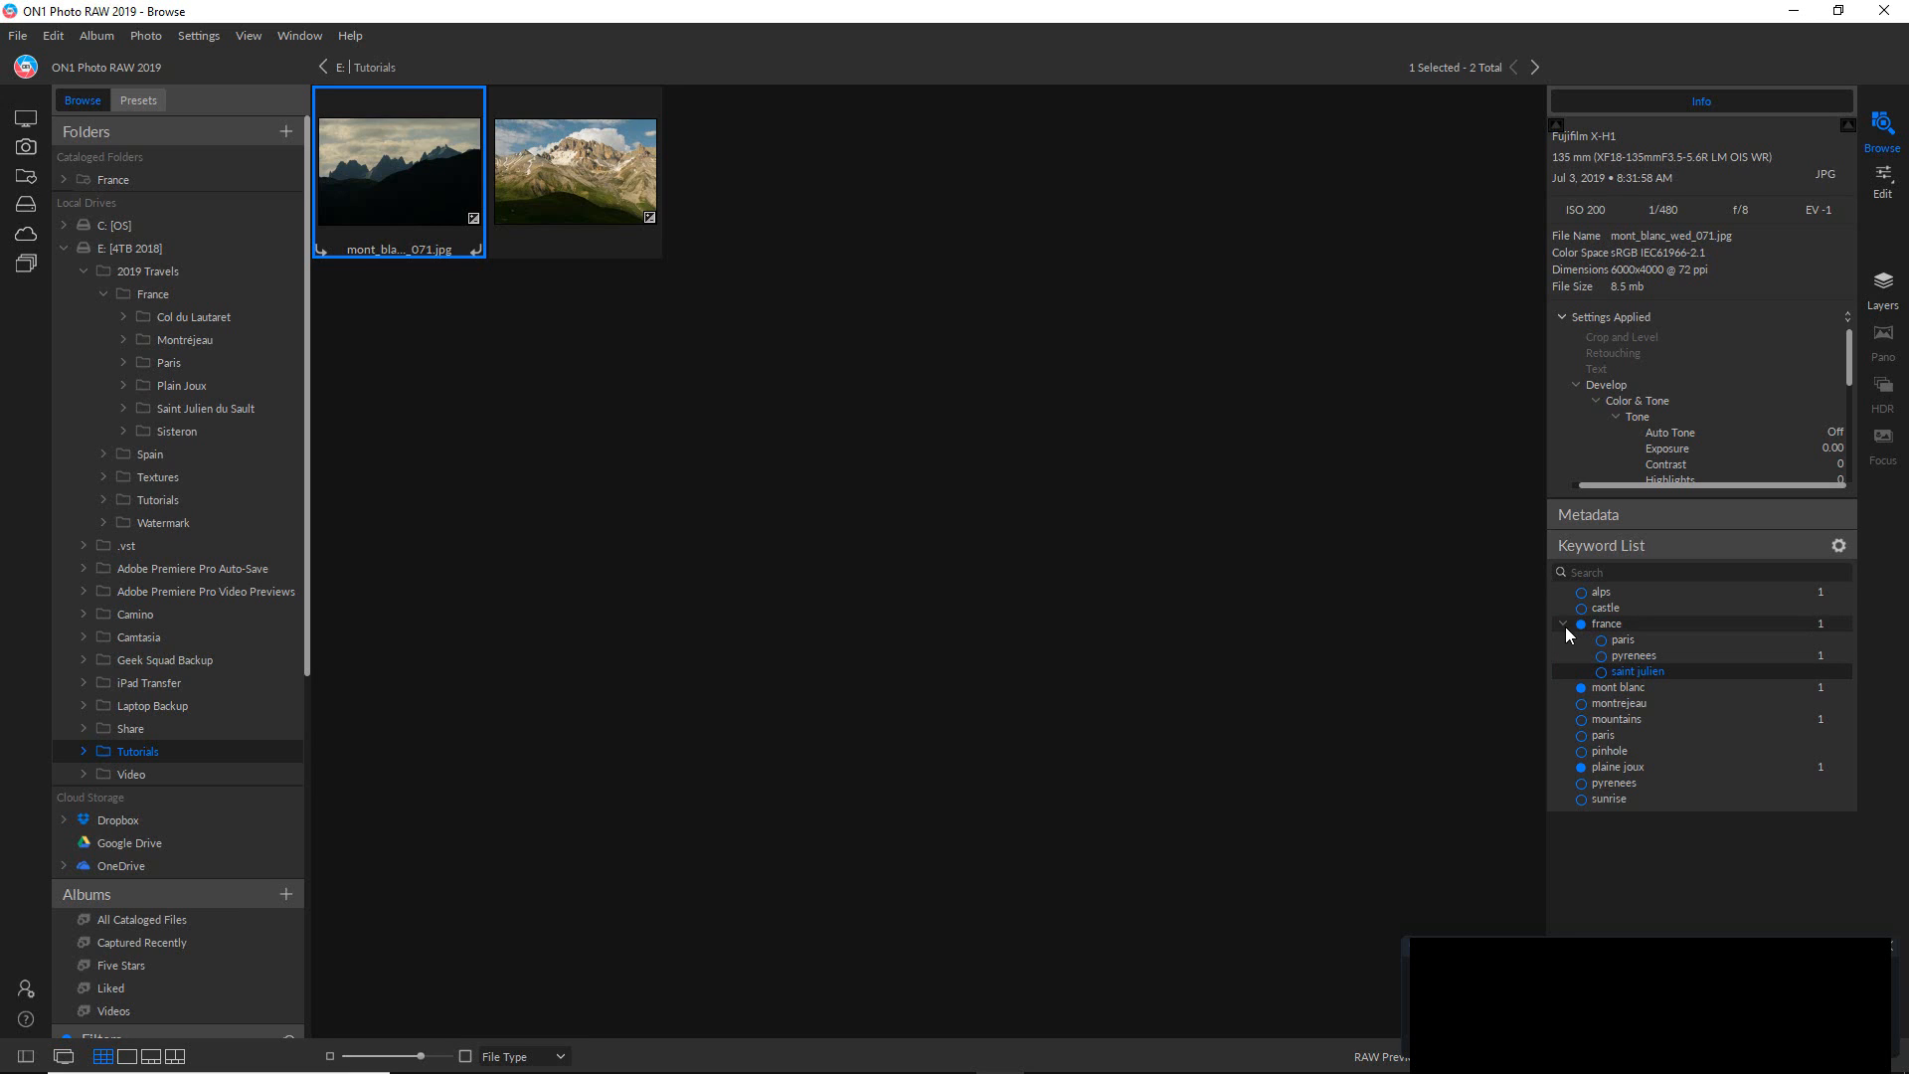
left_click(1564, 624)
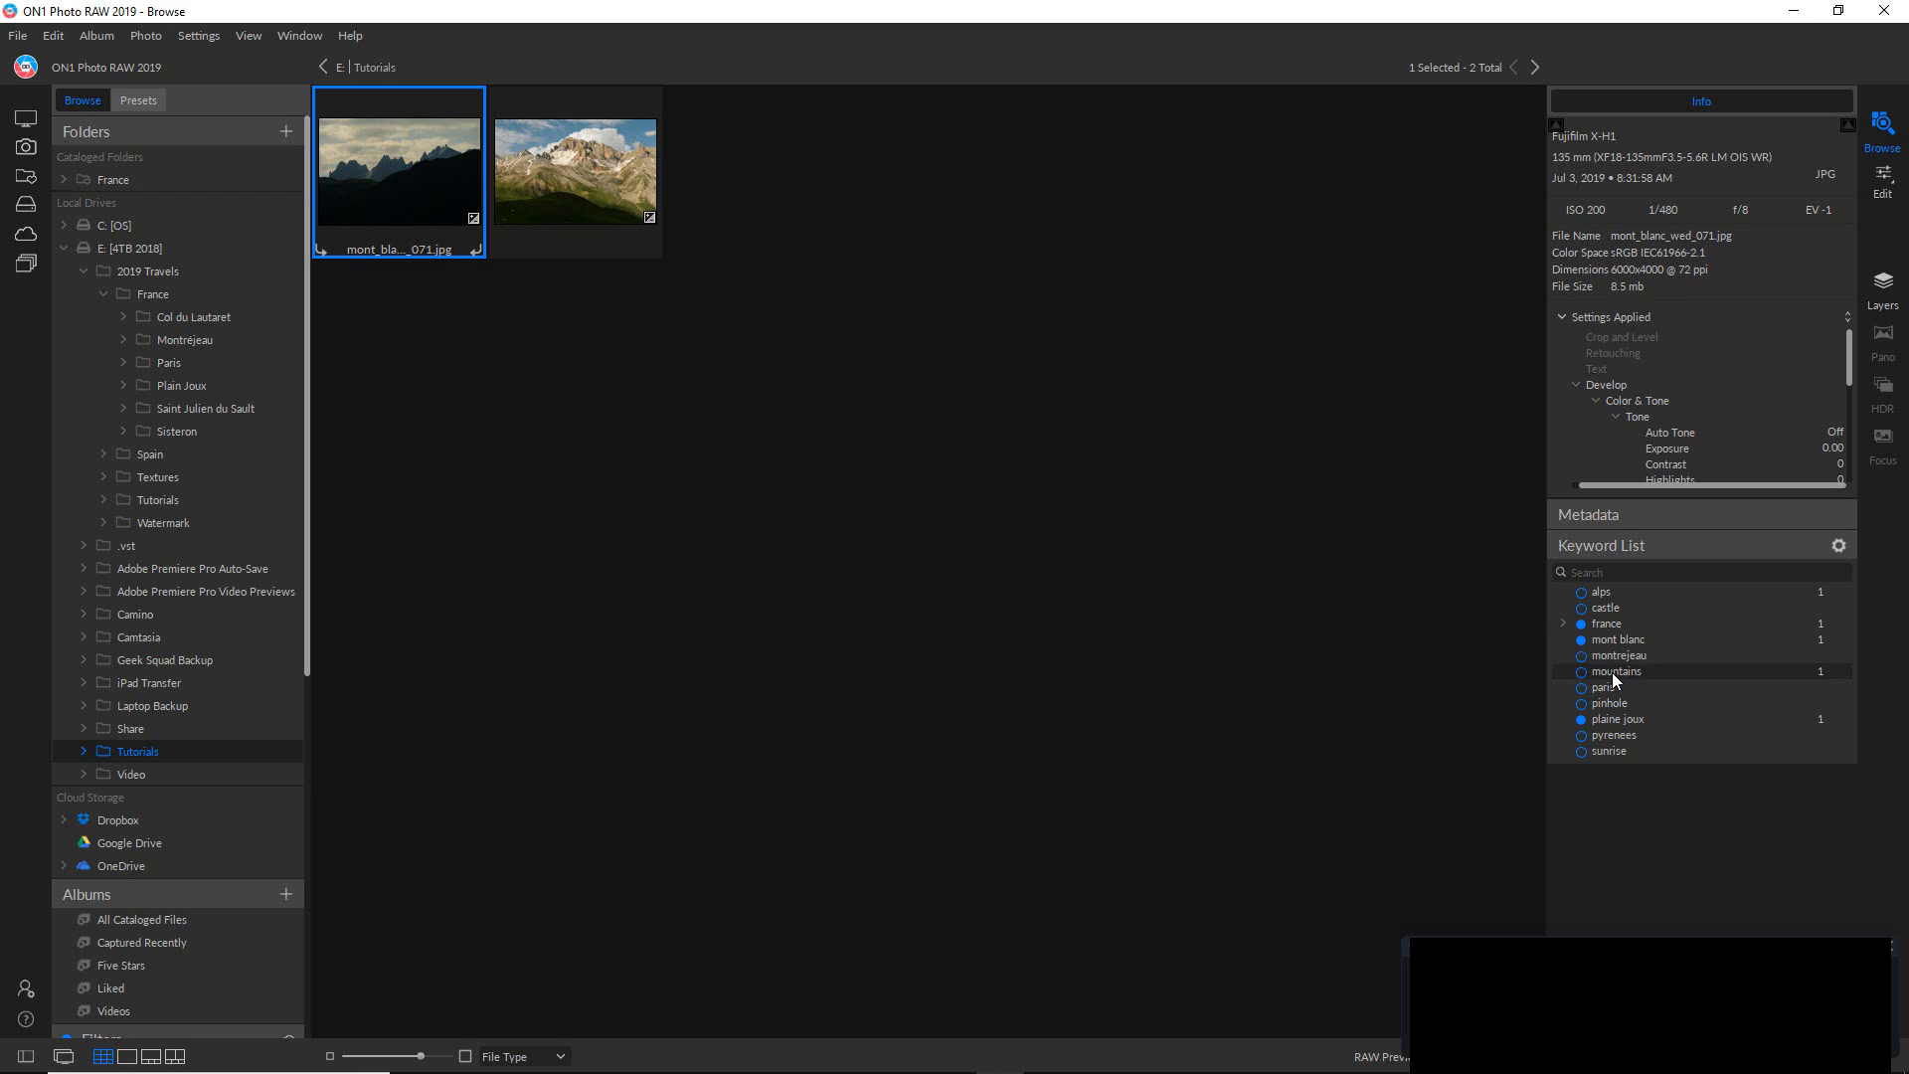
left_click(1564, 624)
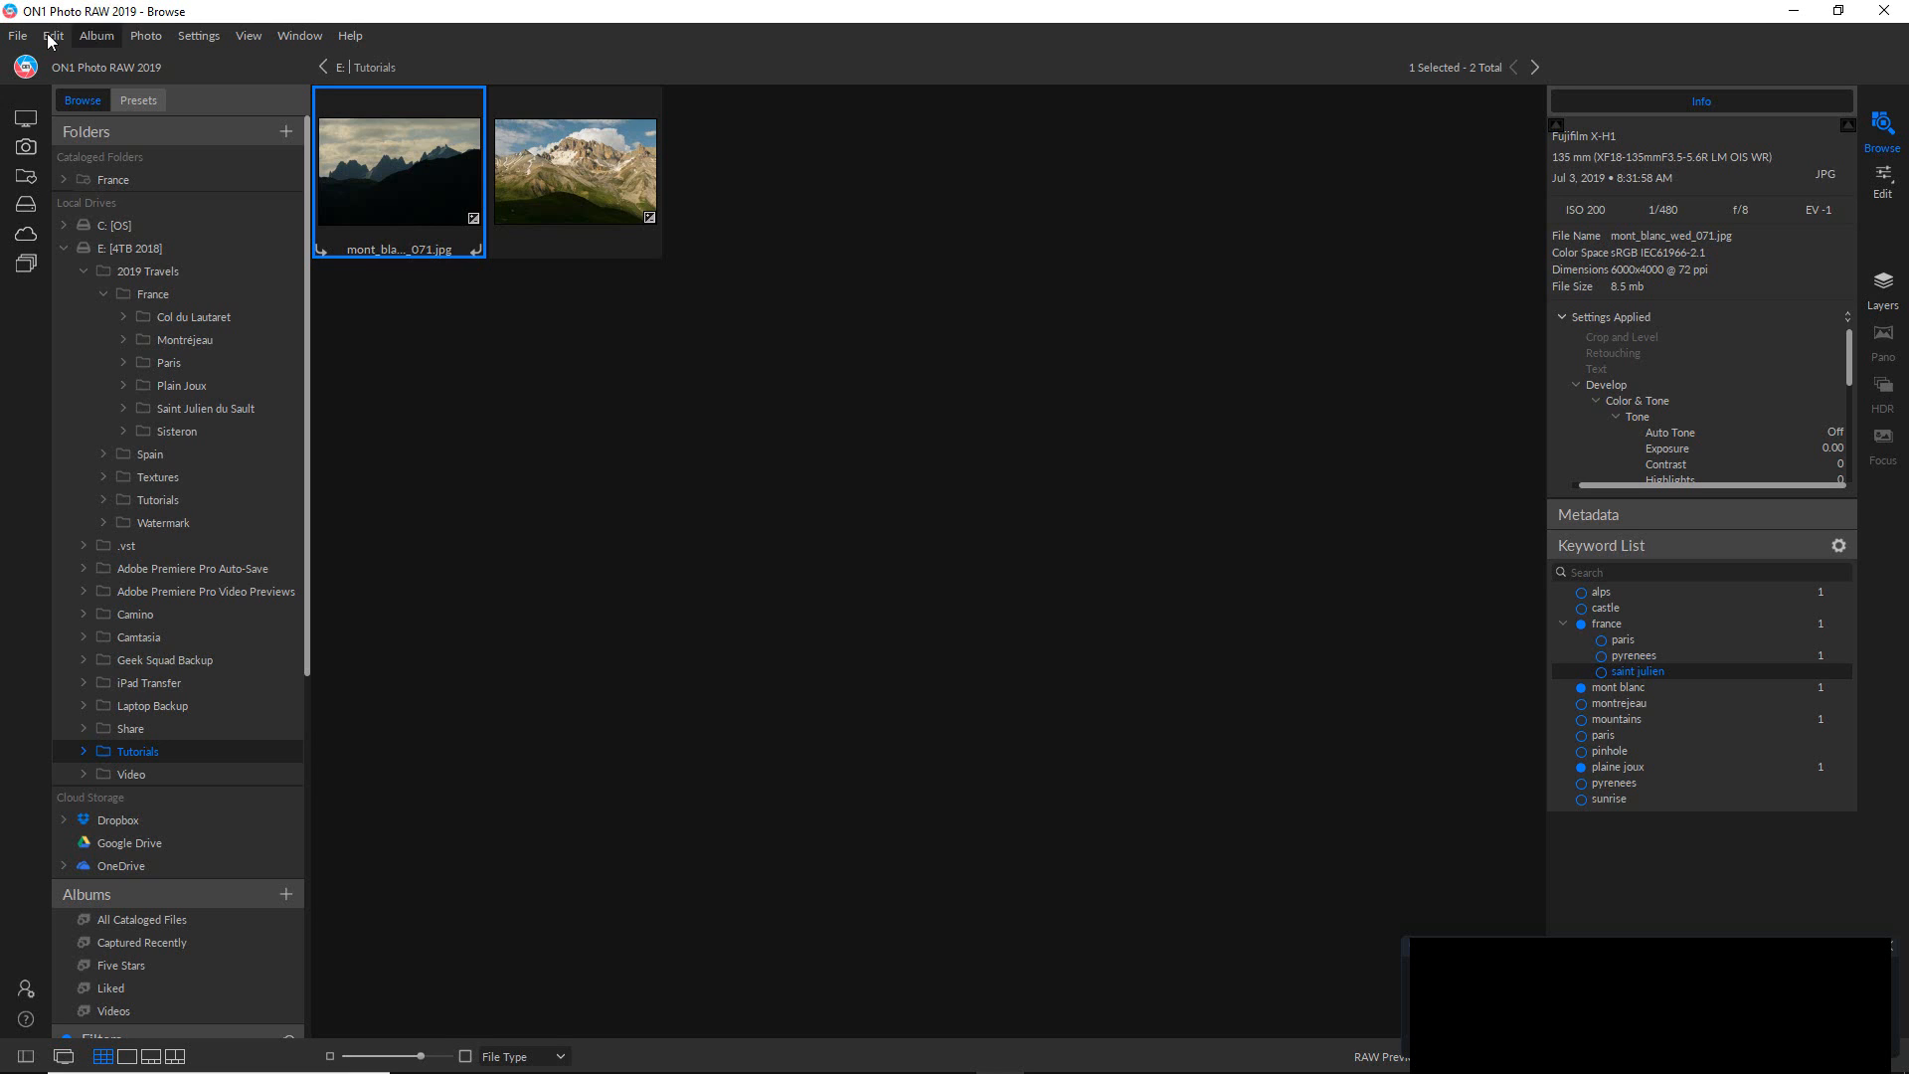
Create a new canvas named Poster, 13 x 19 inches at 300 pixels/inch.
left_click(20, 42)
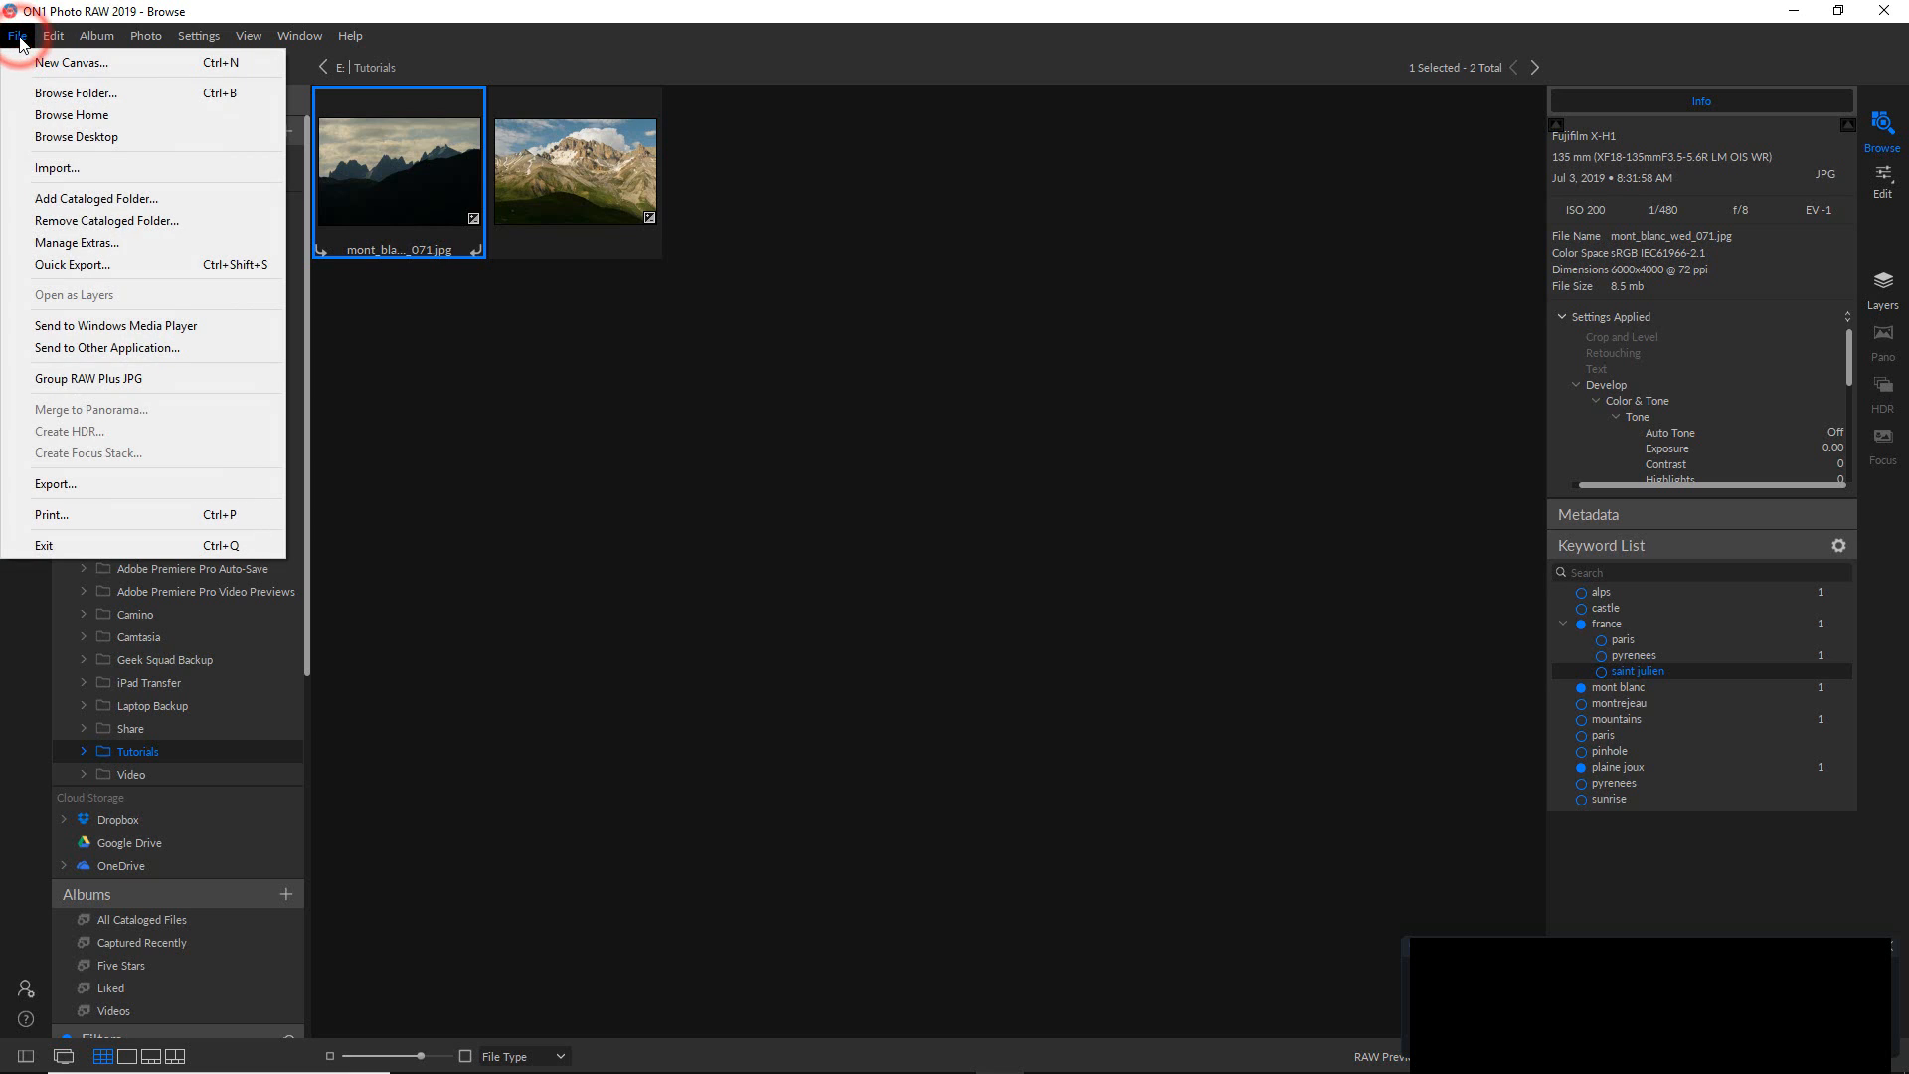
left_click(50, 61)
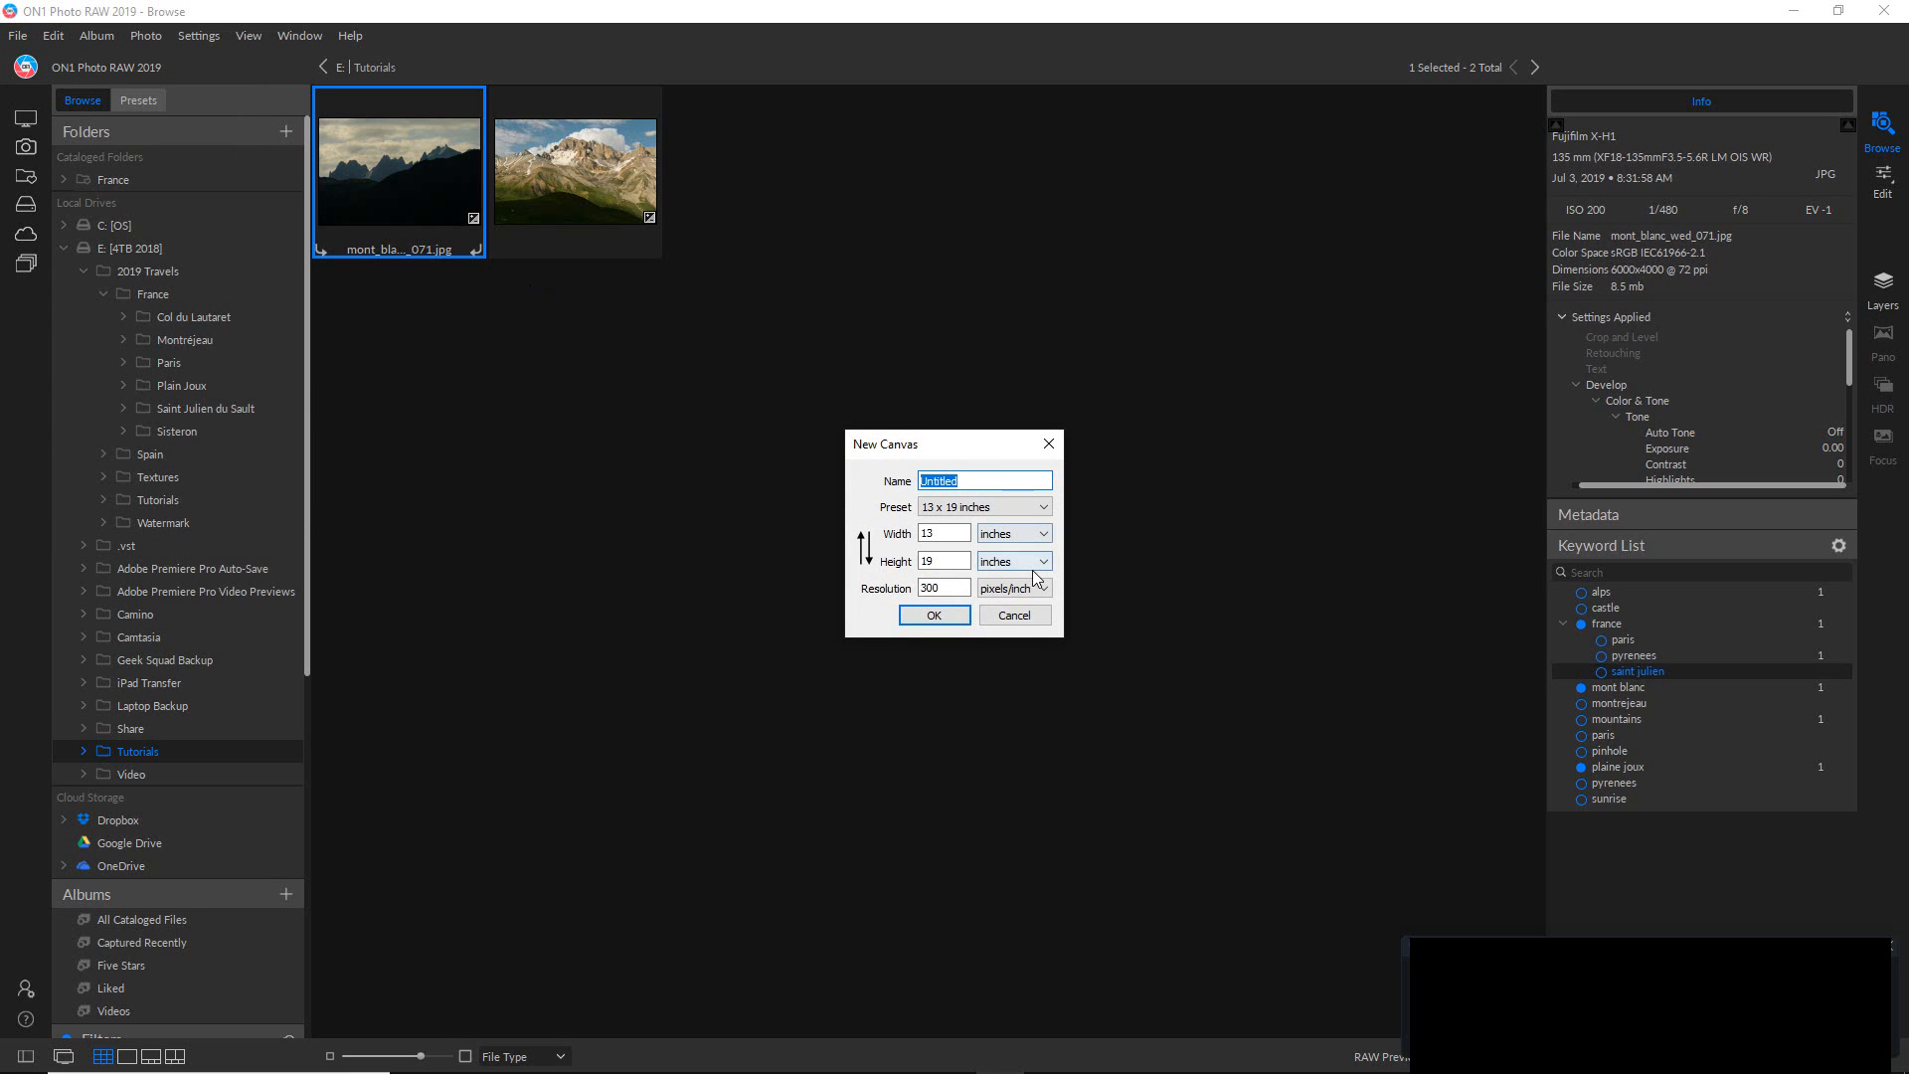
type("Pot")
left_click(941, 616)
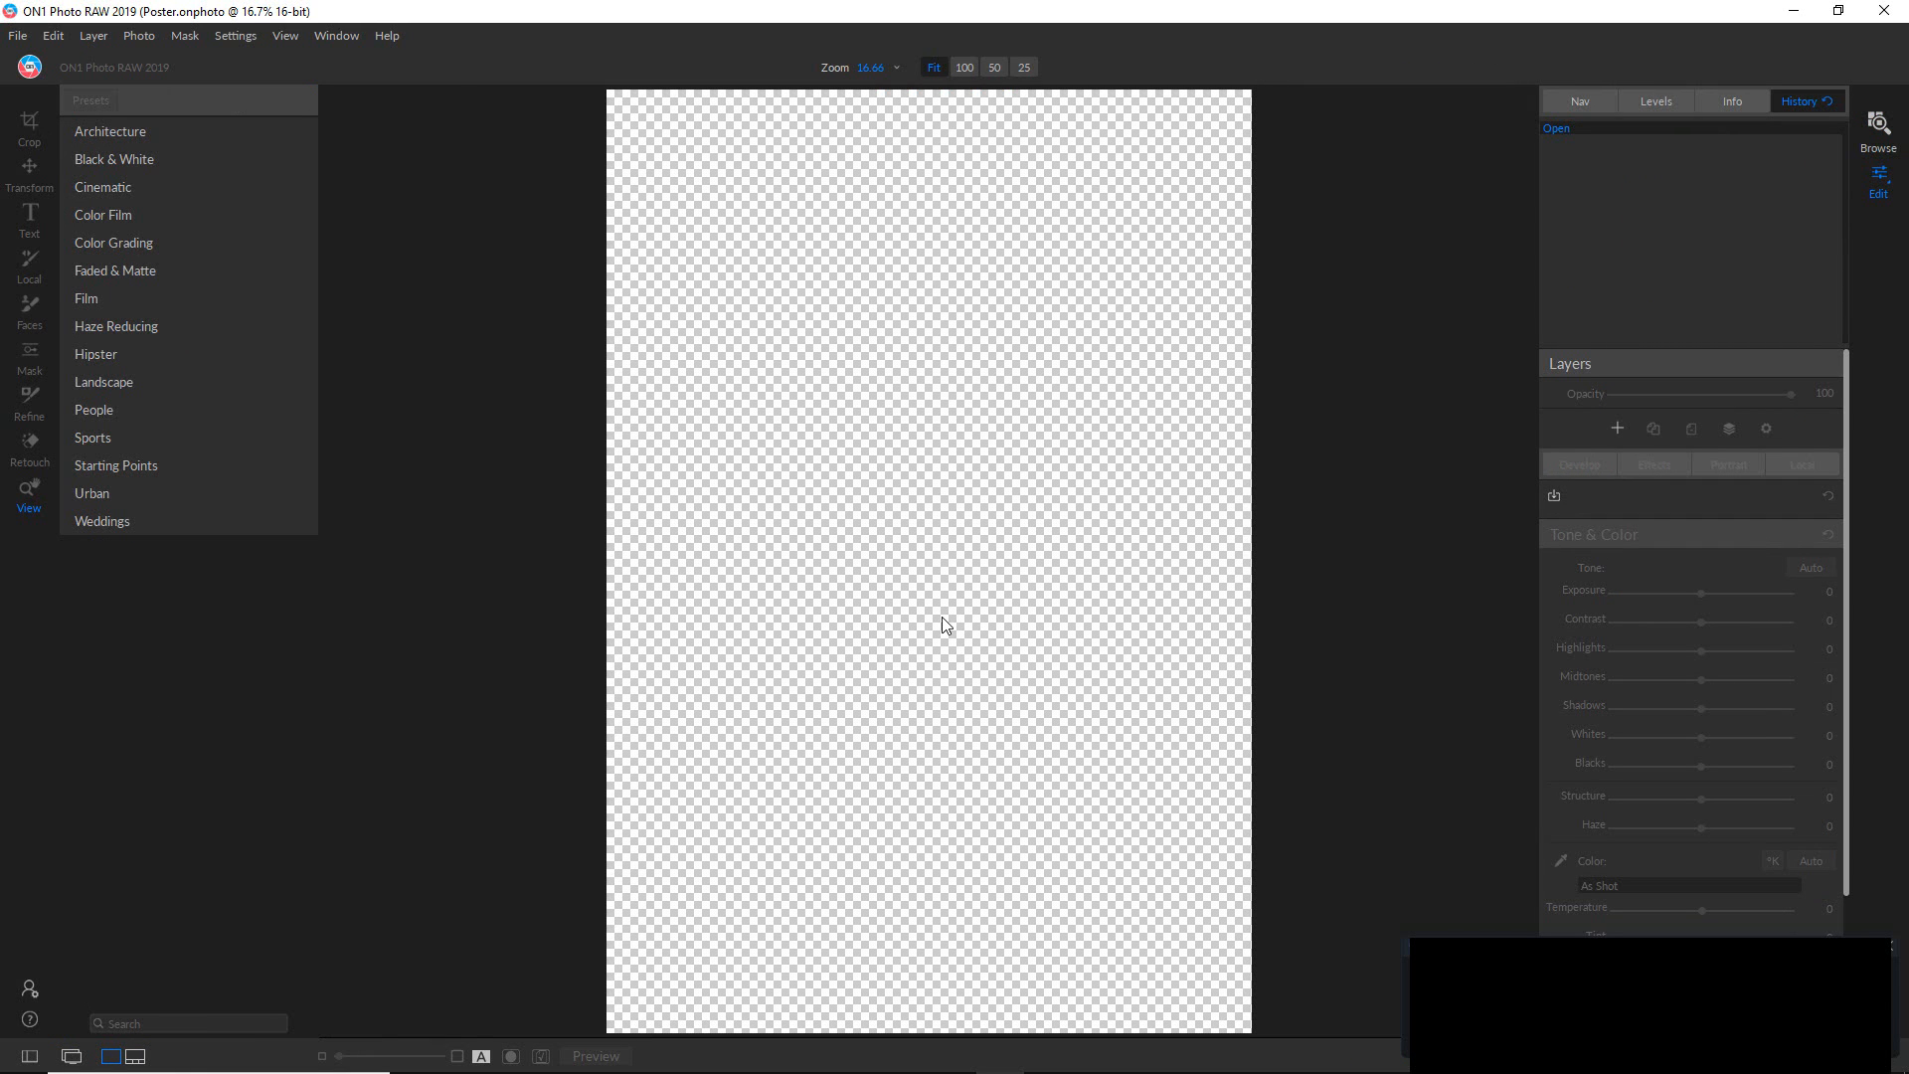
Add mont_blanc_wed_071.jpg as a layer, scale it to about 3480 x 2320 pixels, and place it in the canvas's upper half.
left_click(1617, 428)
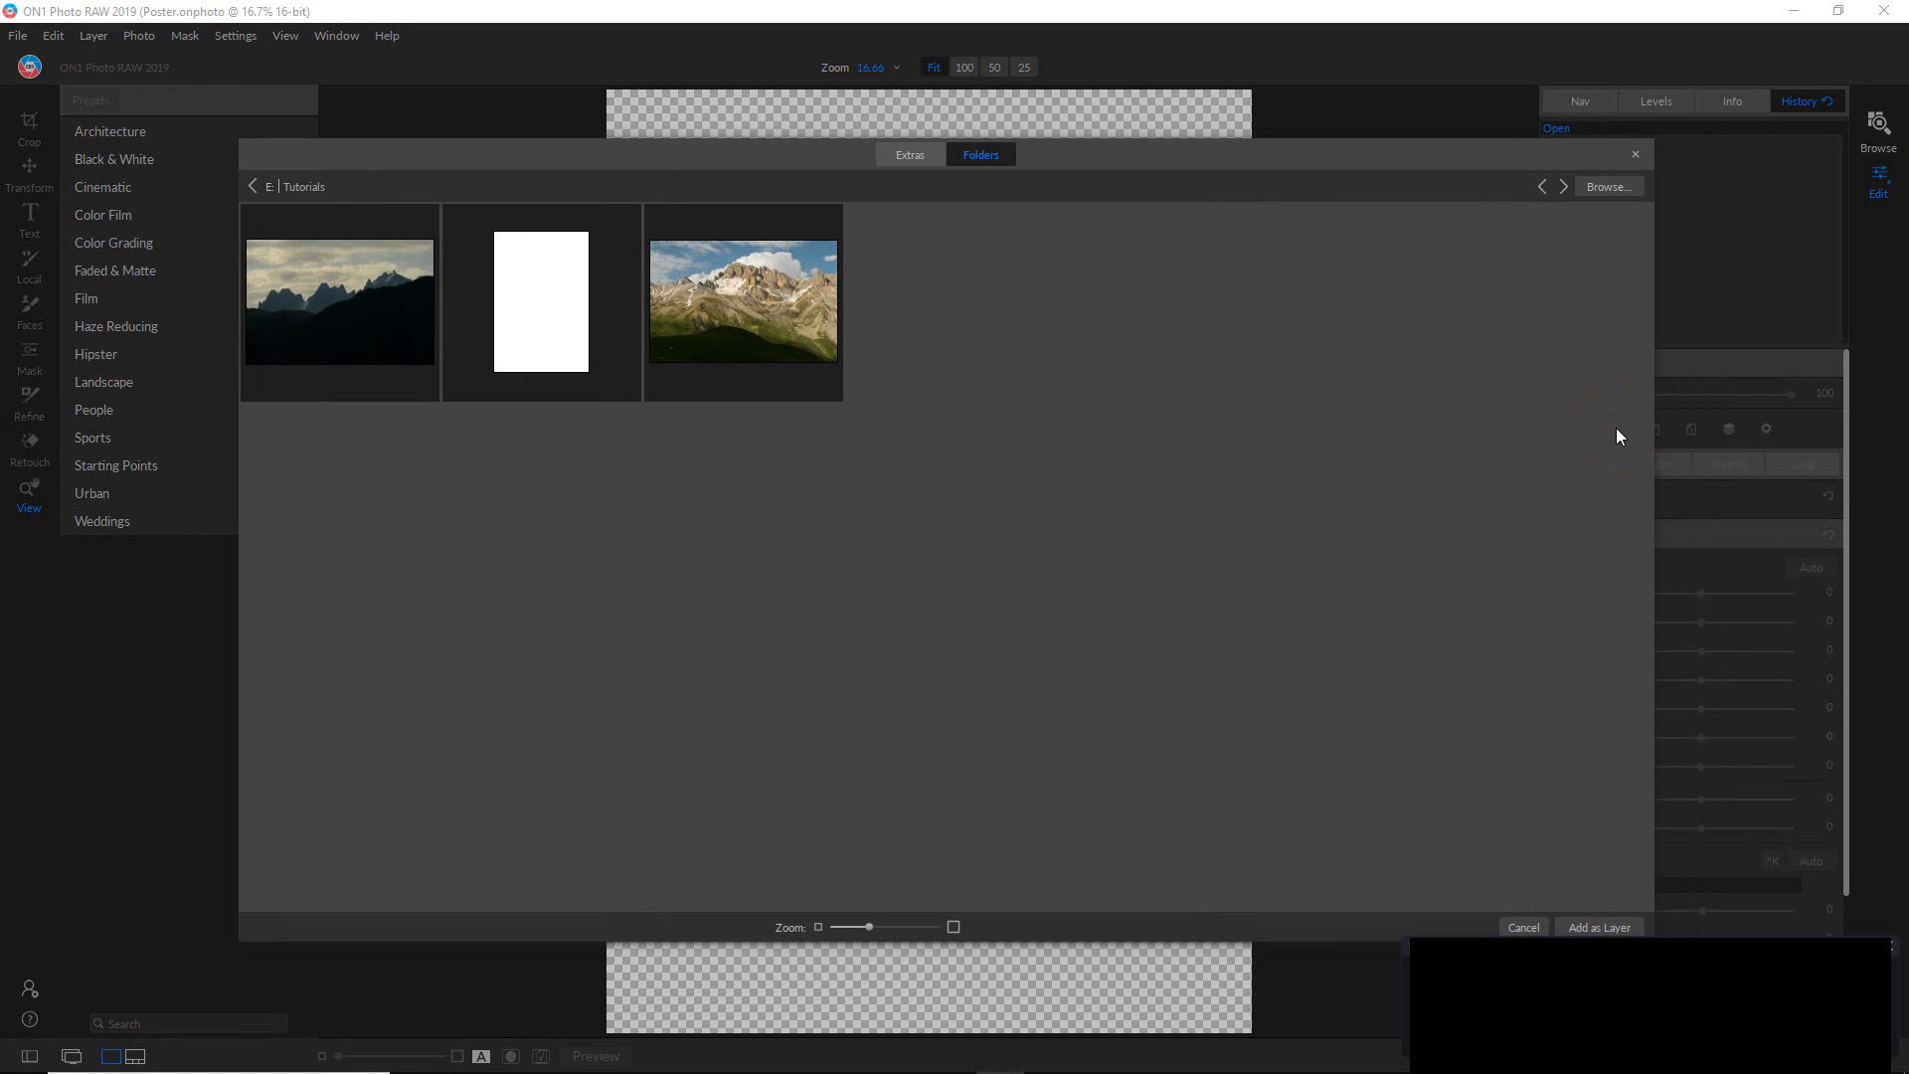
double_click(376, 314)
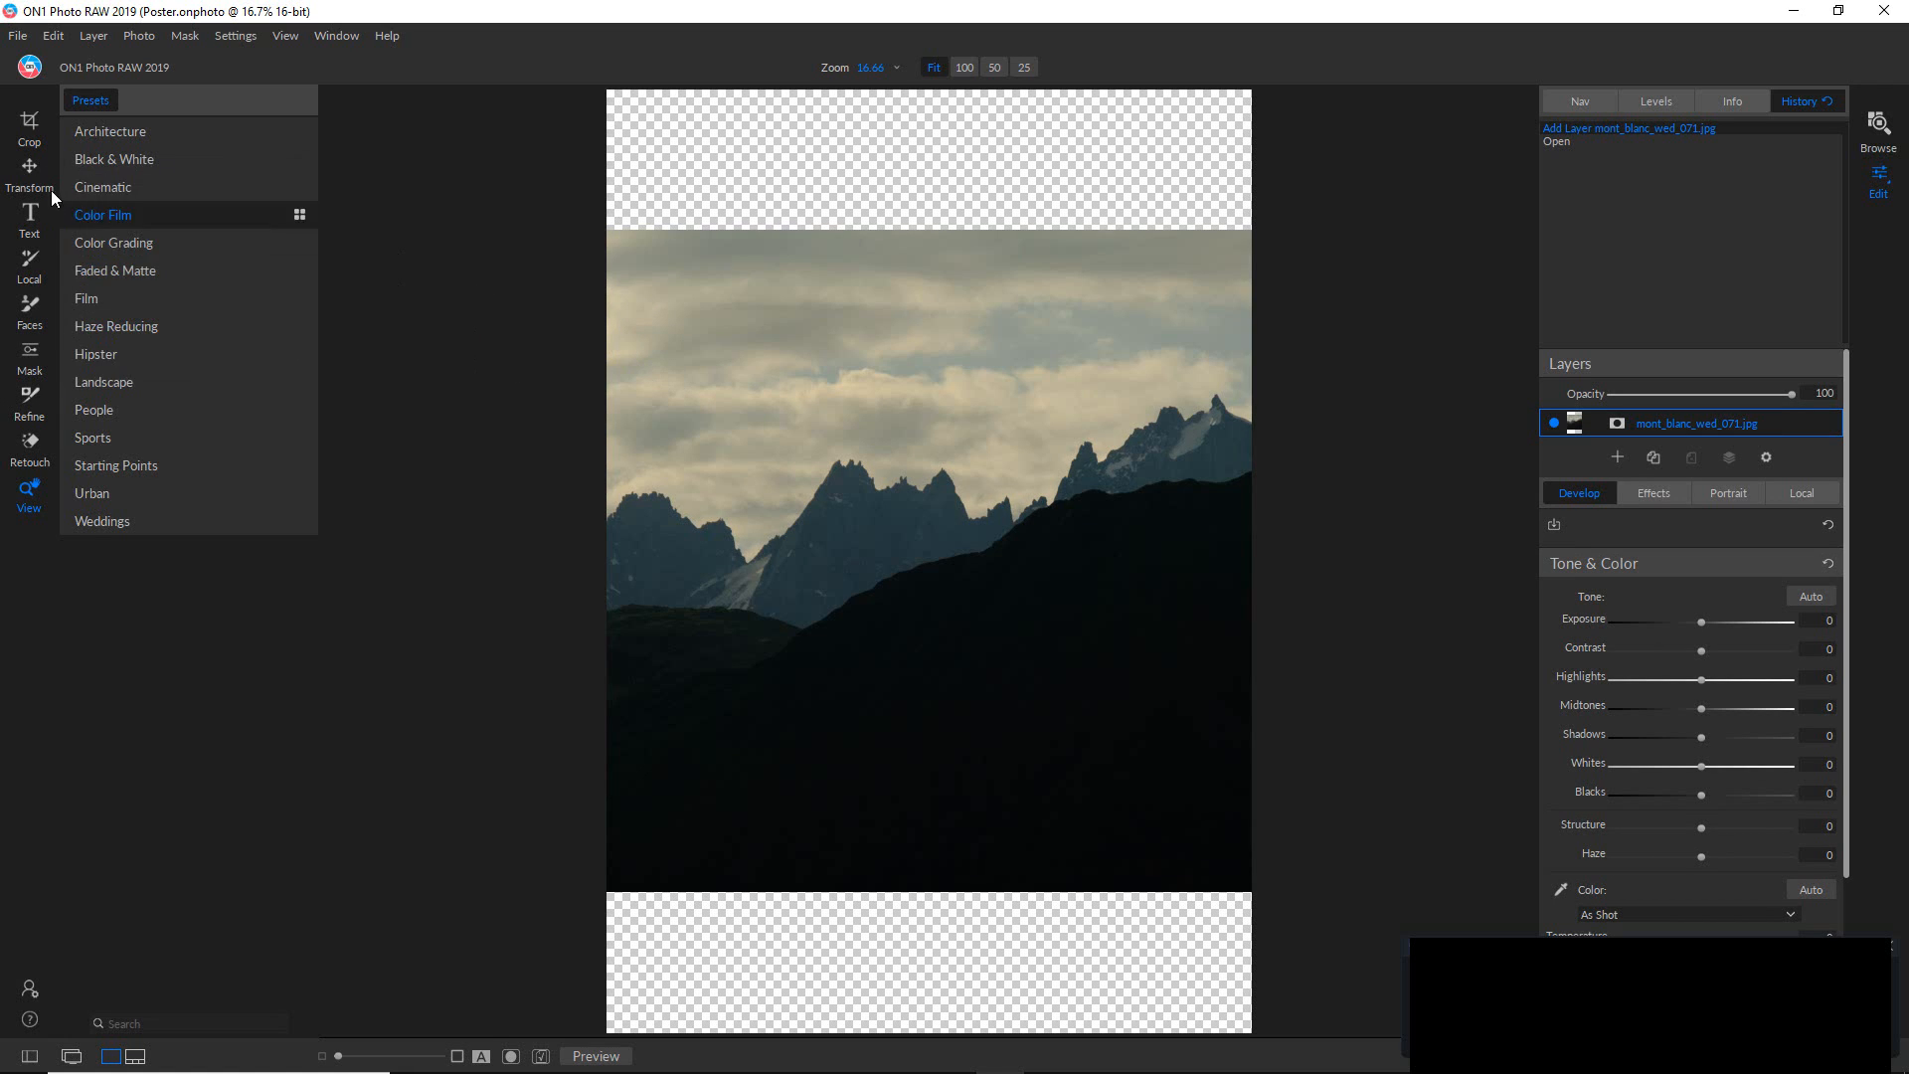
left_click(29, 169)
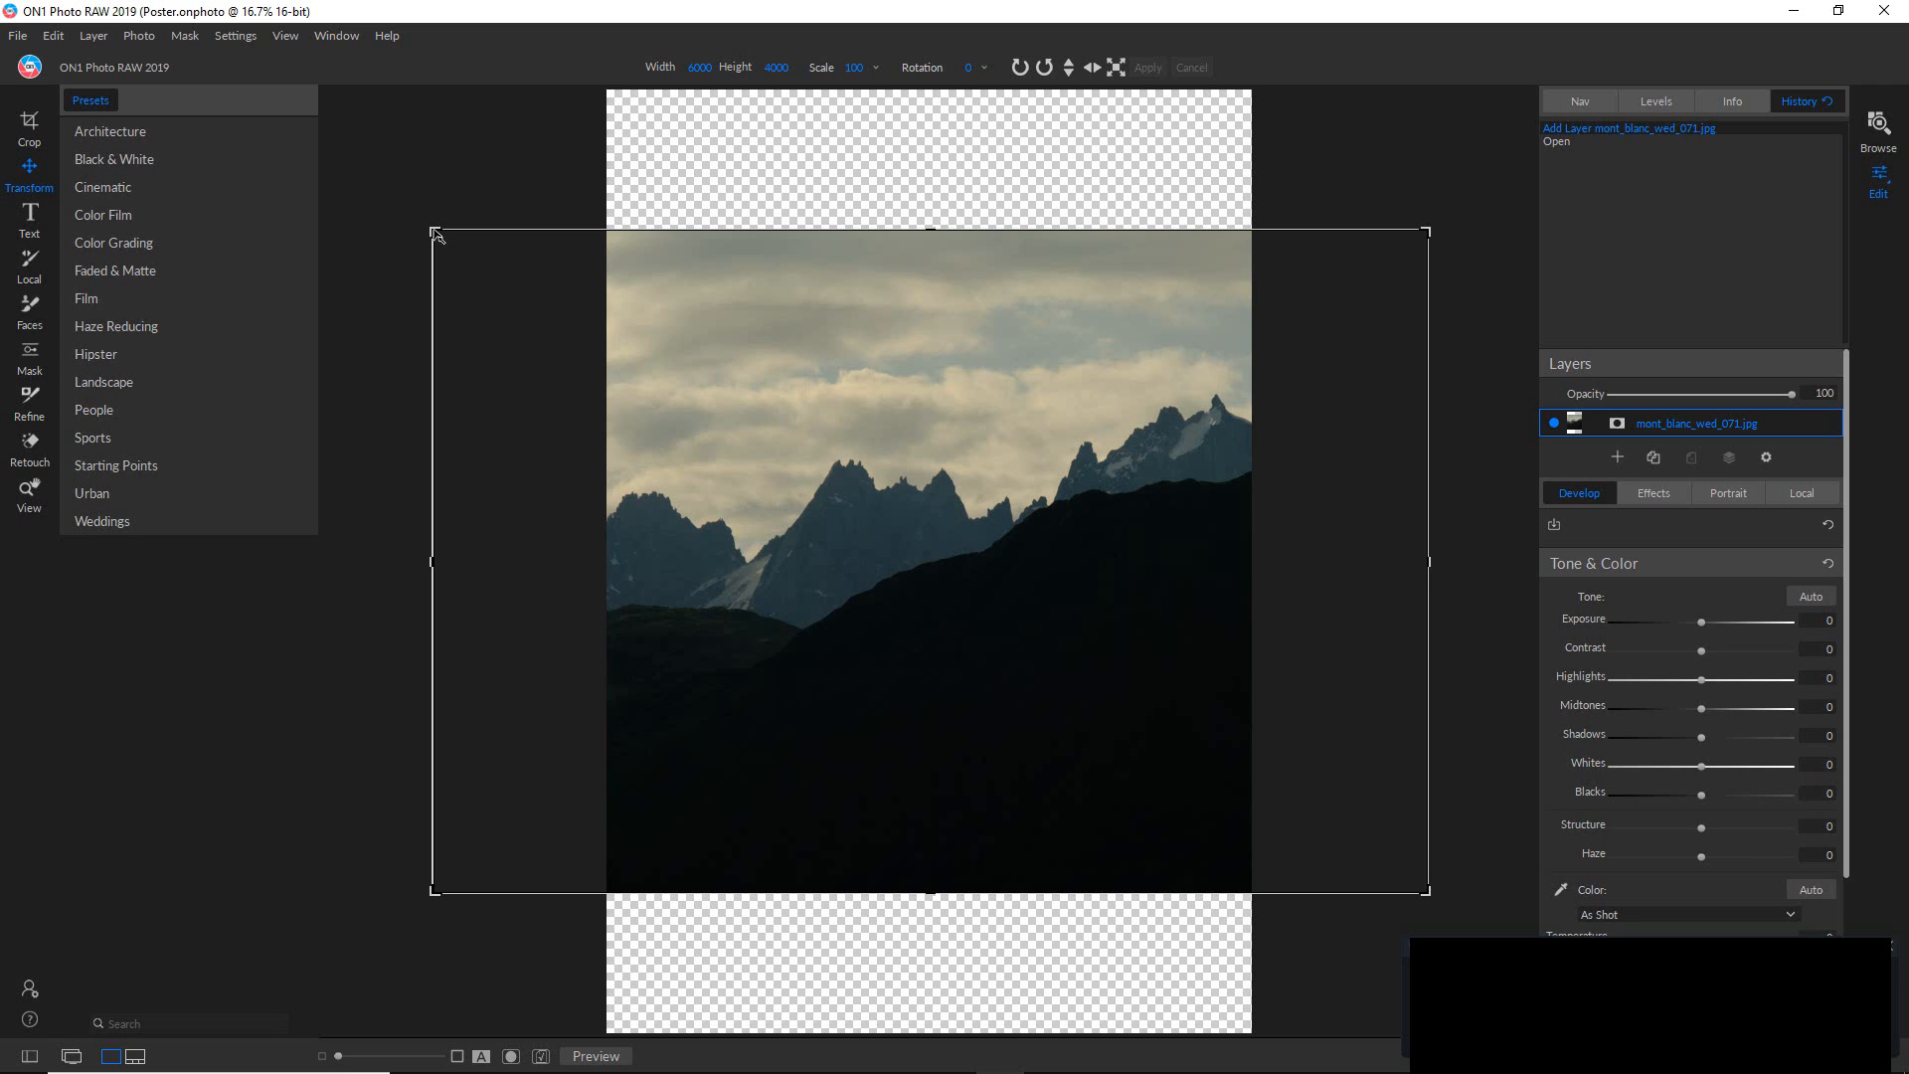
left_click_drag(434, 233, 833, 491)
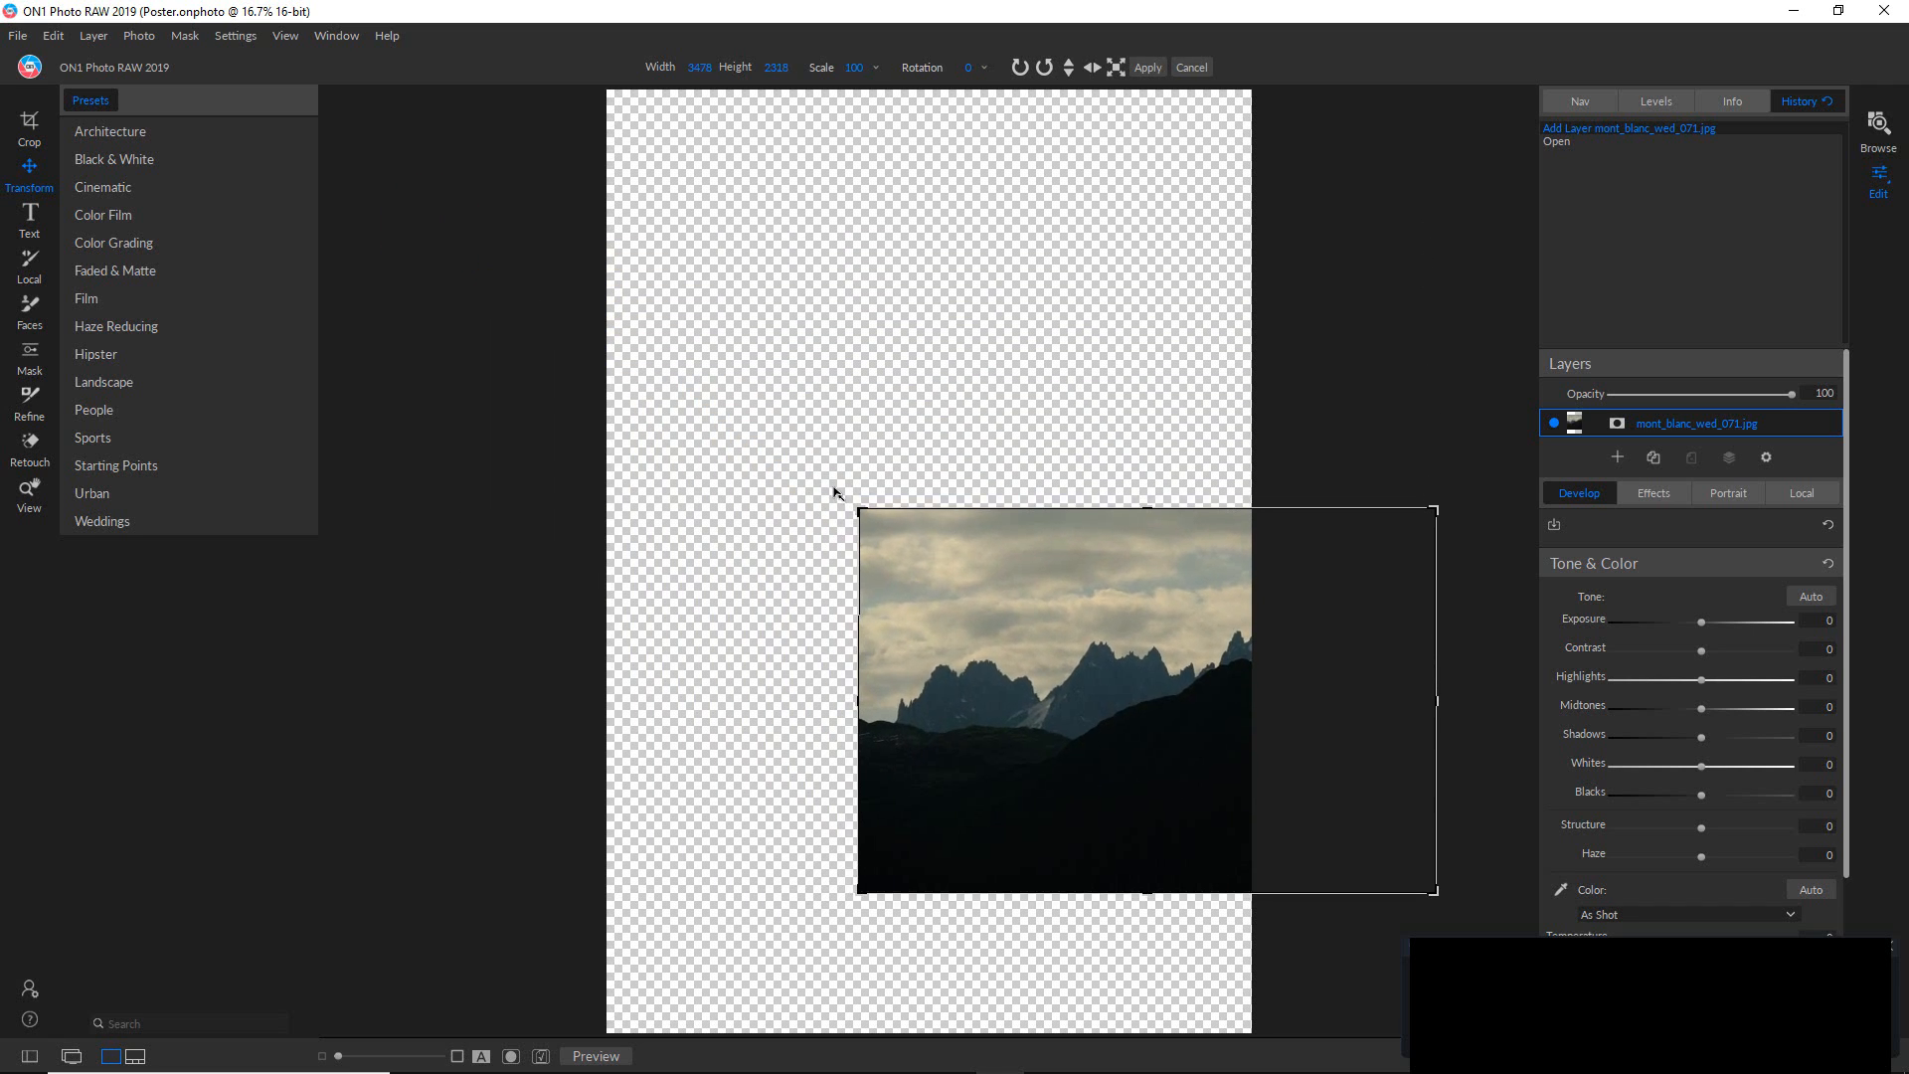
left_click_drag(987, 564, 778, 256)
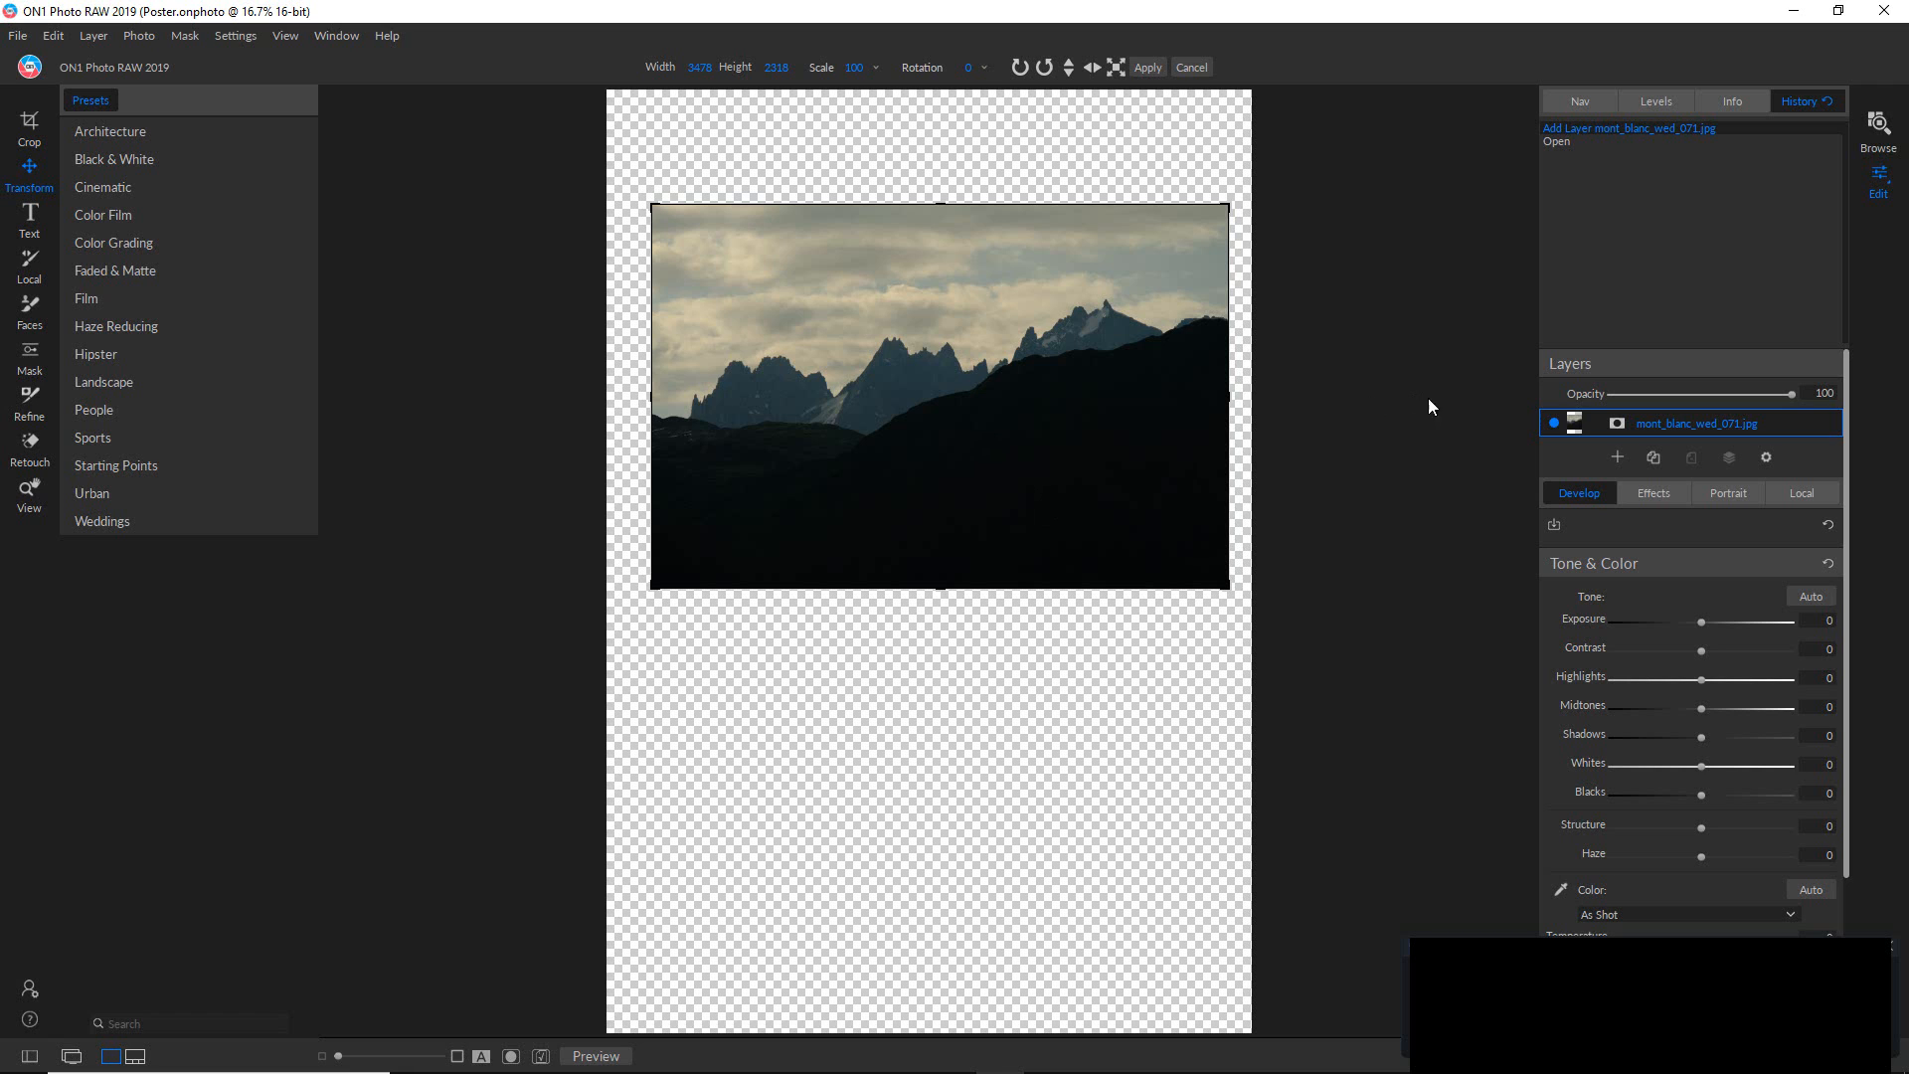
Add col_du_lautaret_0270.raf as a layer, scale it to about 3250 x 2170 pixels, and place it below the first photo.
left_click(1617, 457)
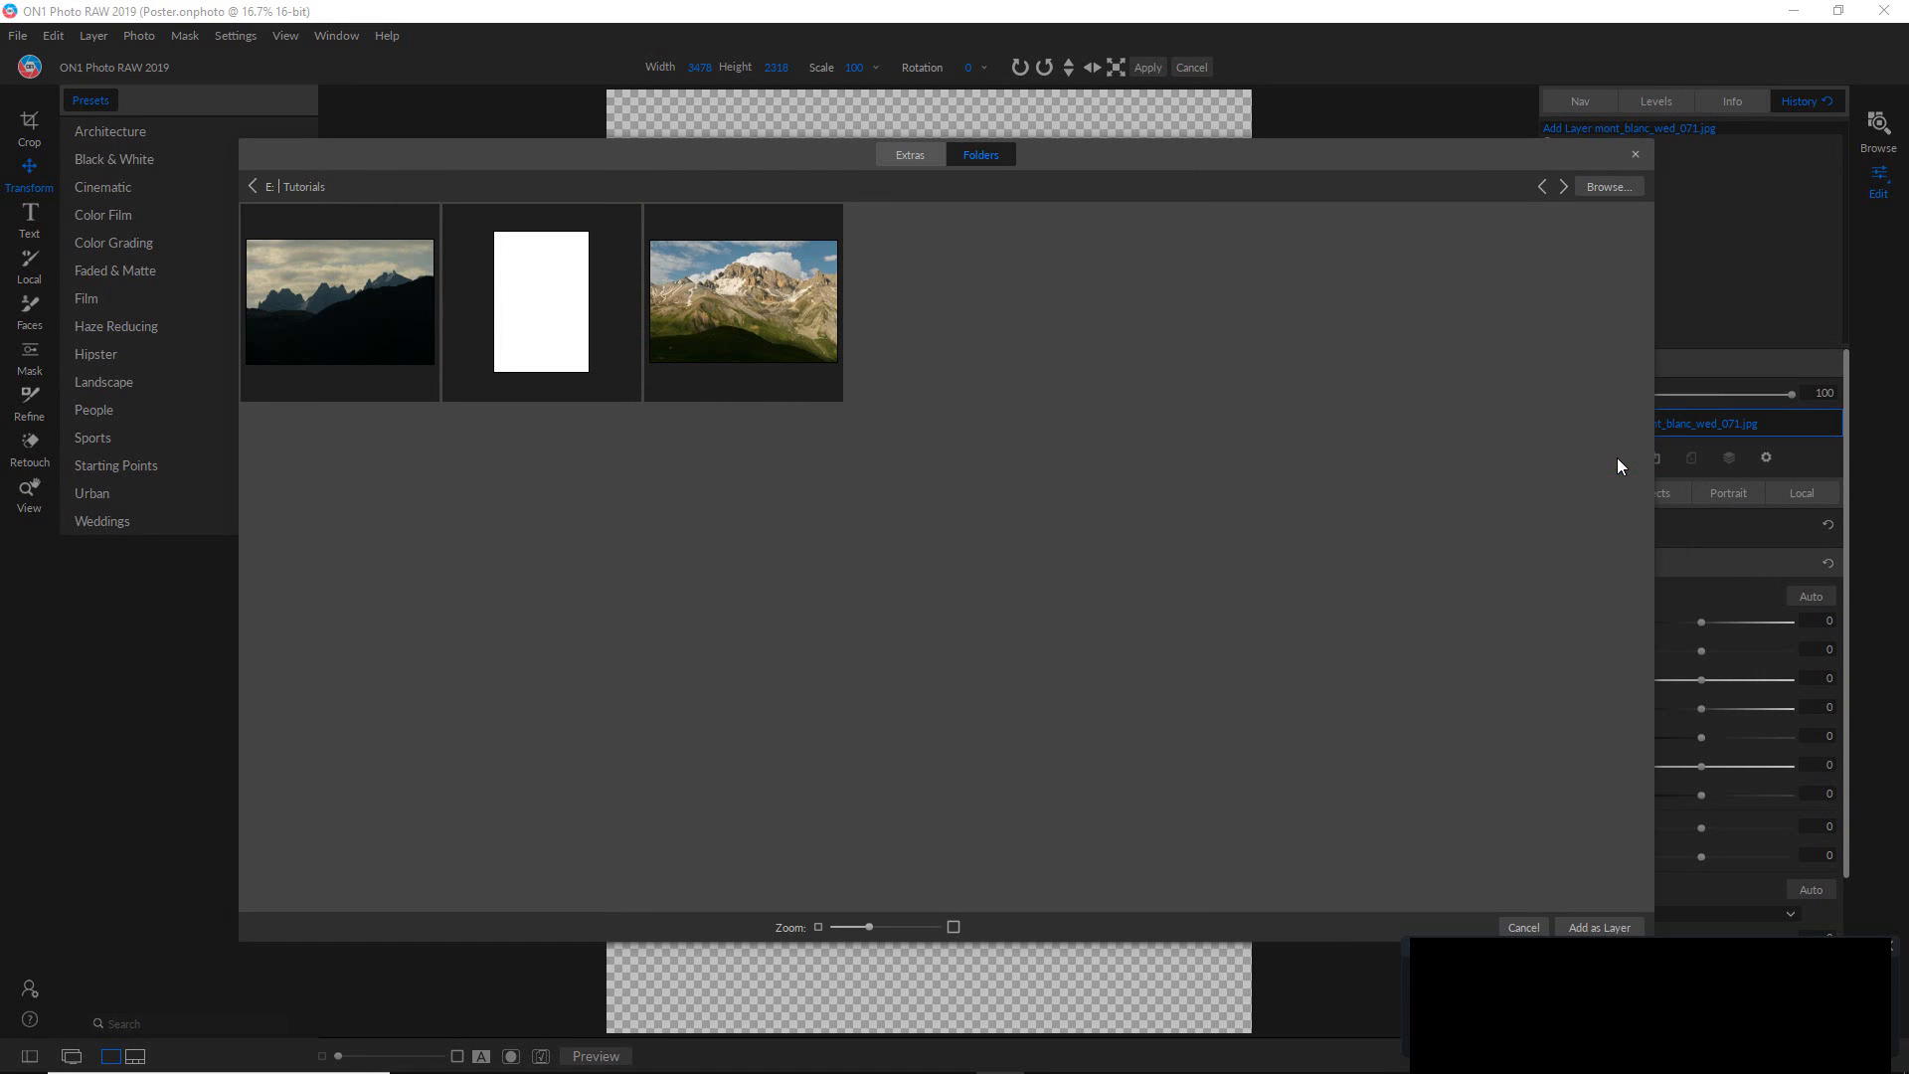
double_click(790, 308)
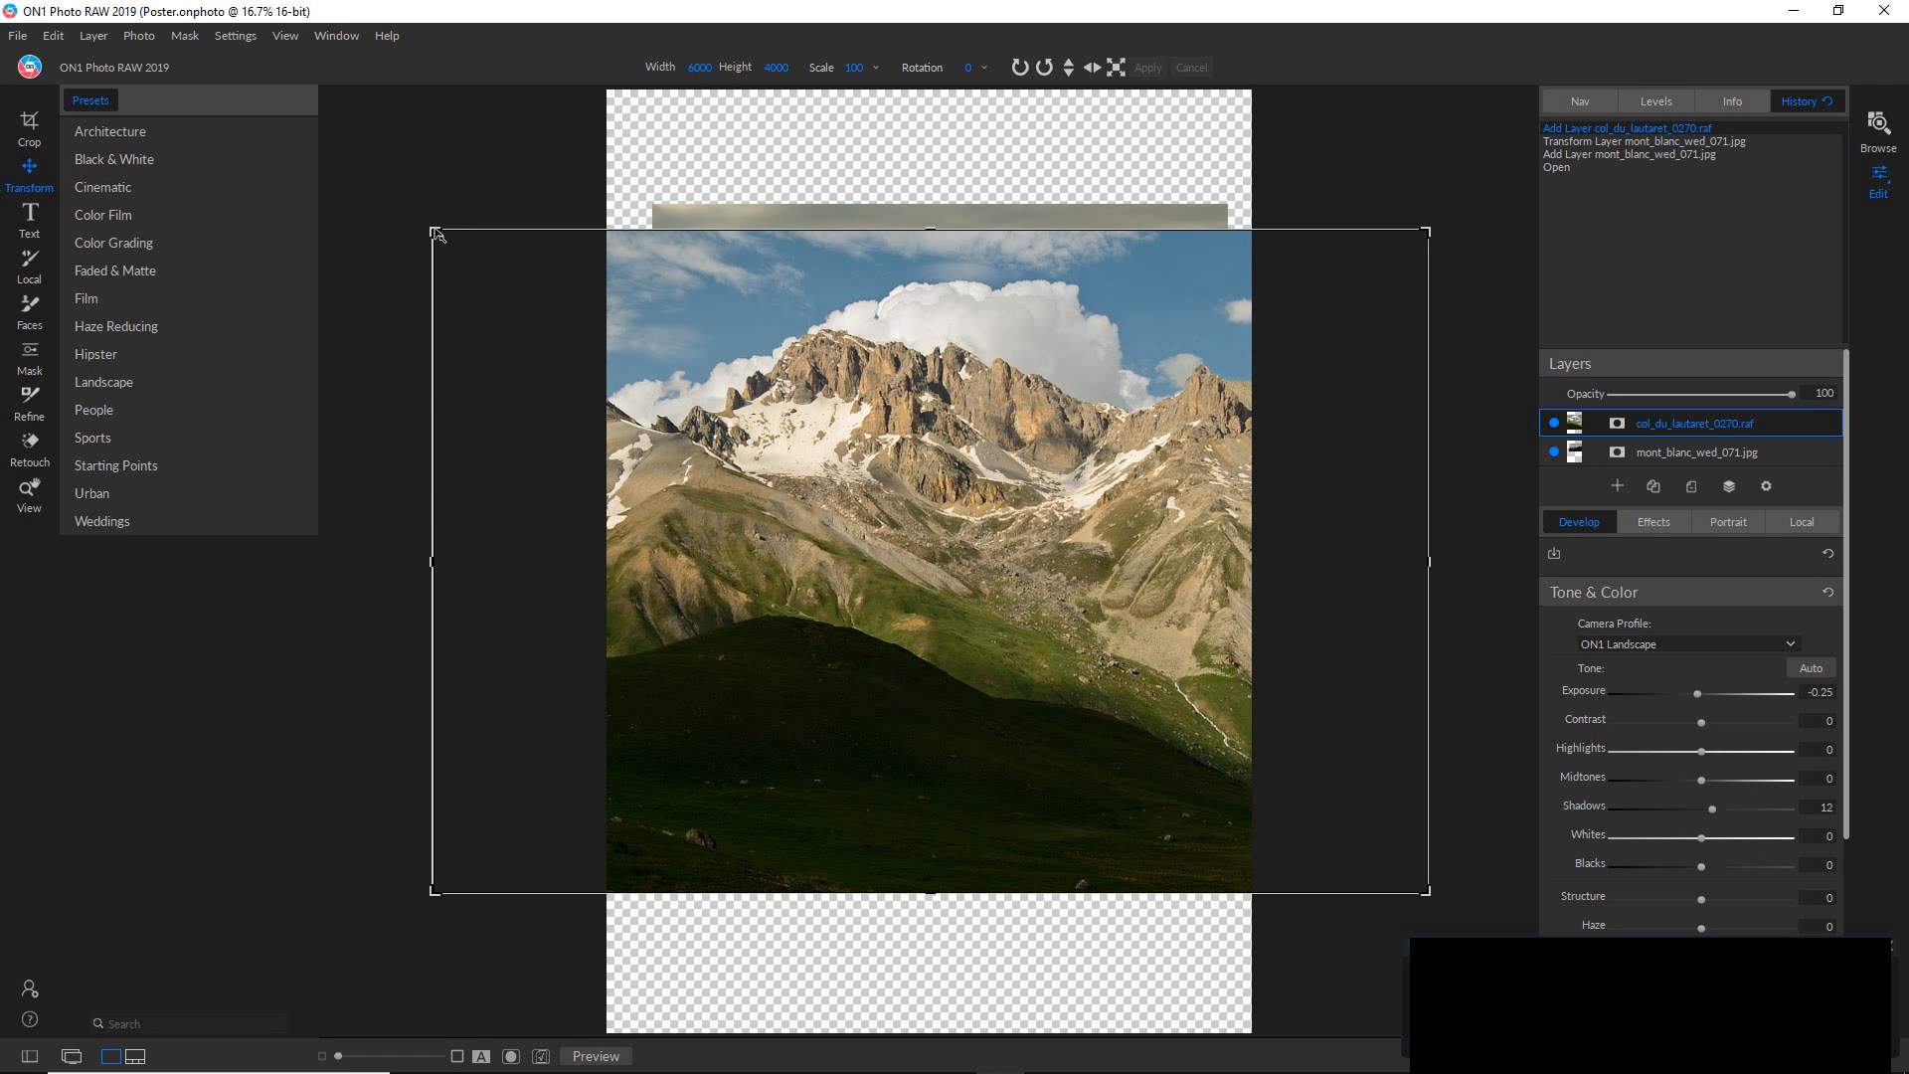
left_click_drag(436, 232, 871, 555)
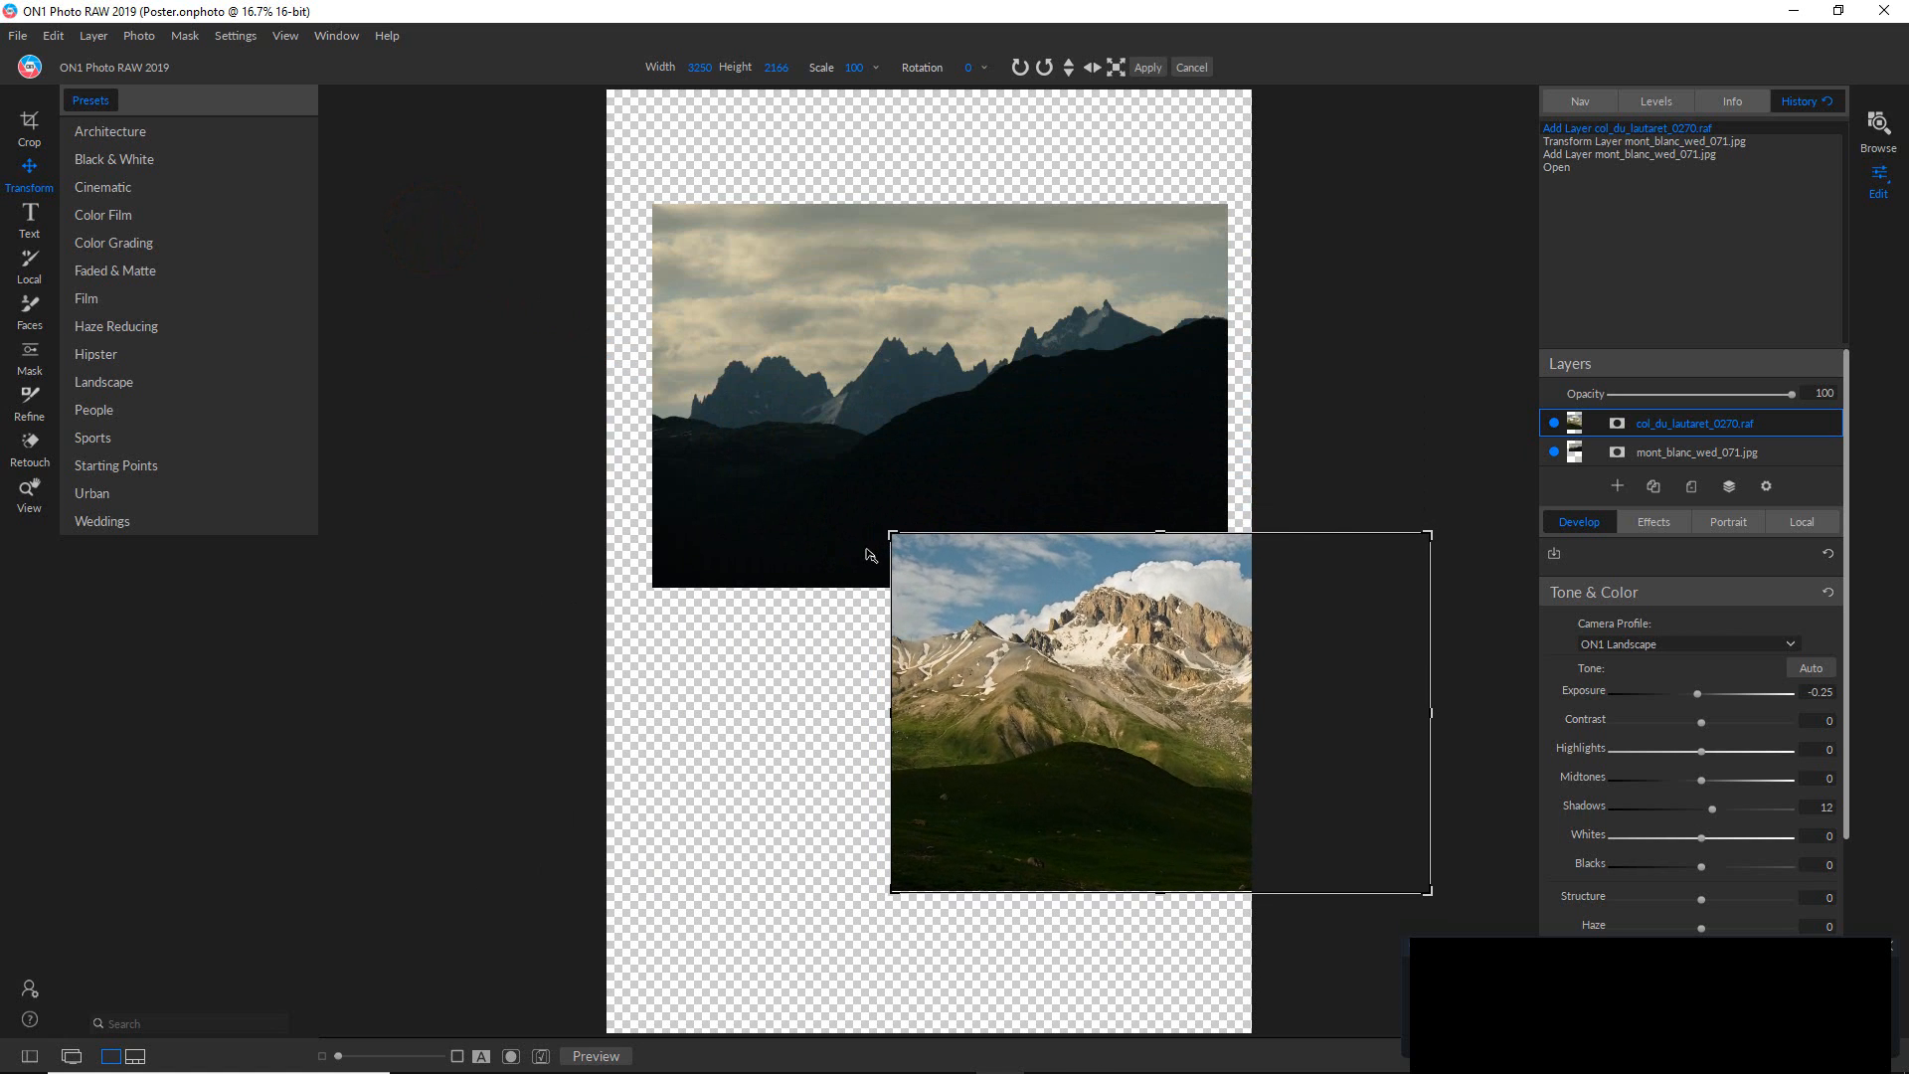
left_click_drag(992, 605, 766, 694)
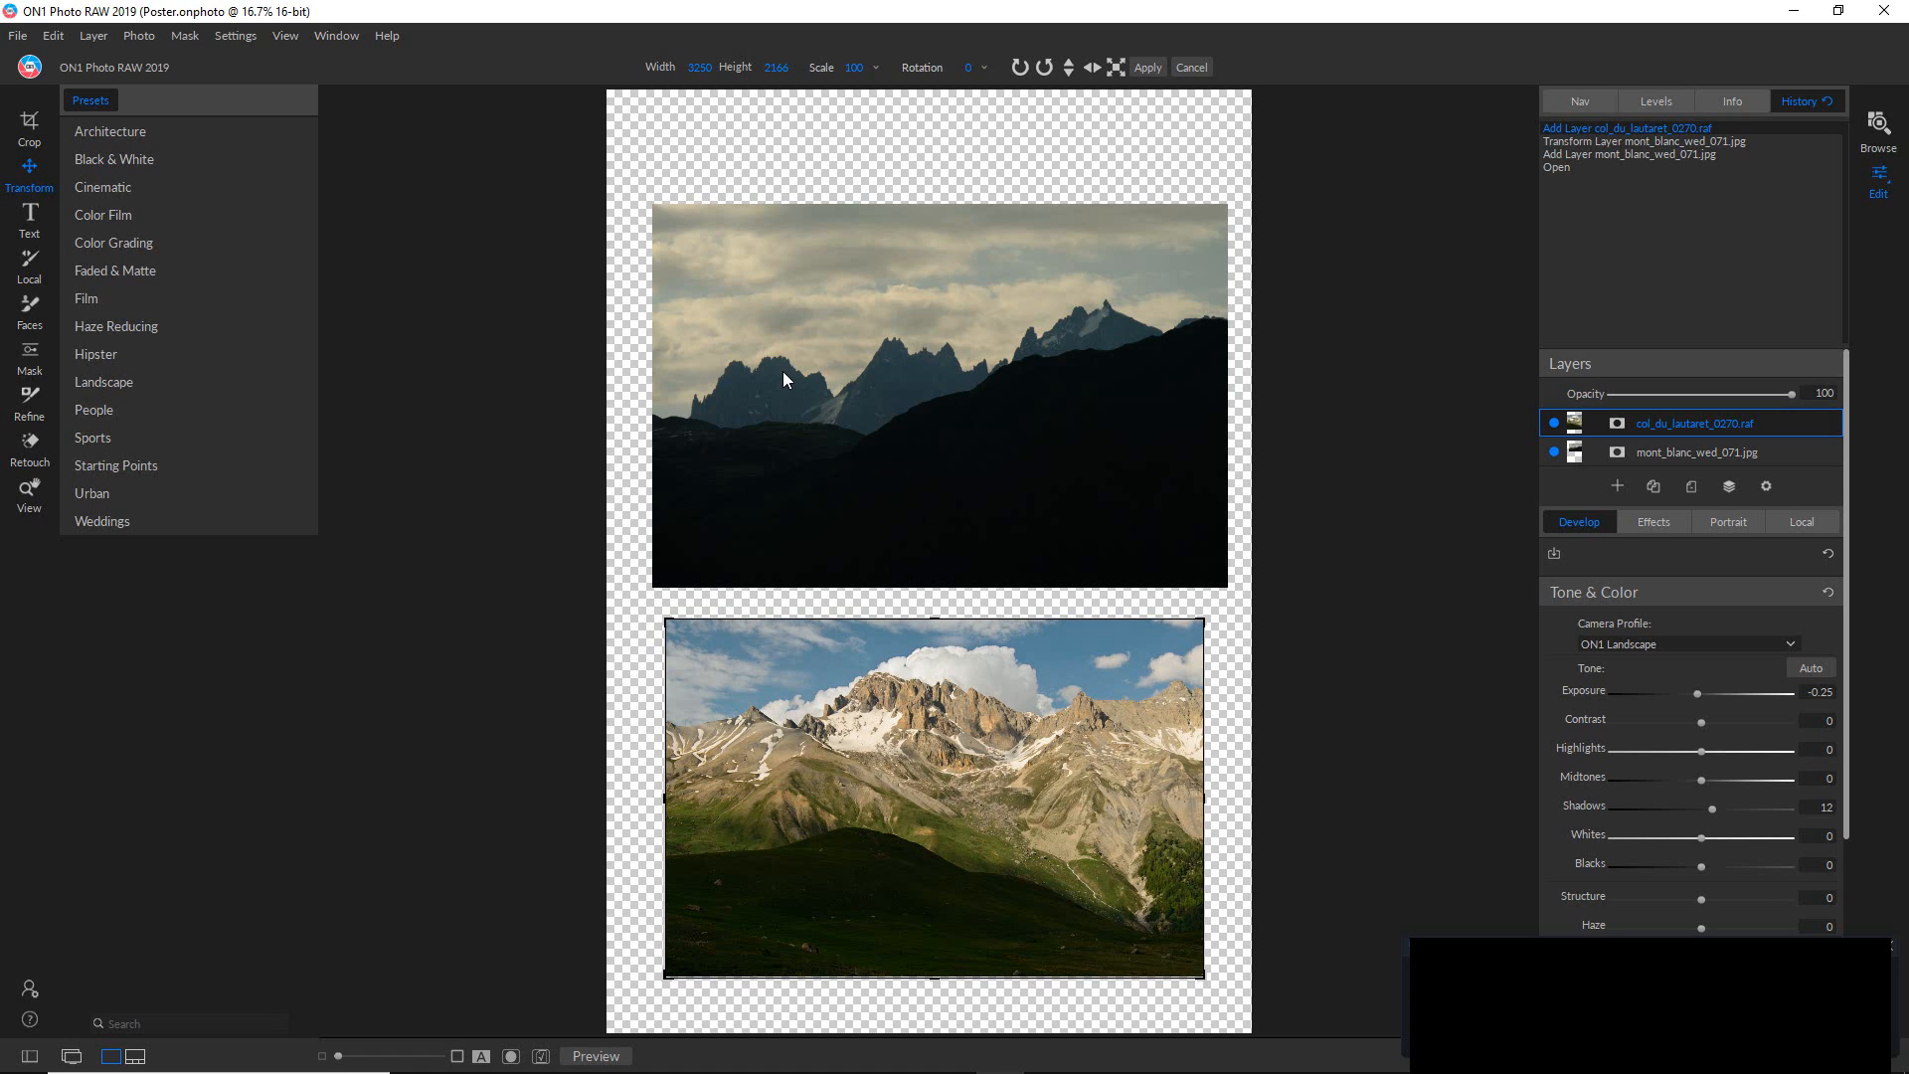
Add a text box with the placeholder "Text" and move it over the upper photo so it overlaps the photo's upper edge.
left_click(31, 218)
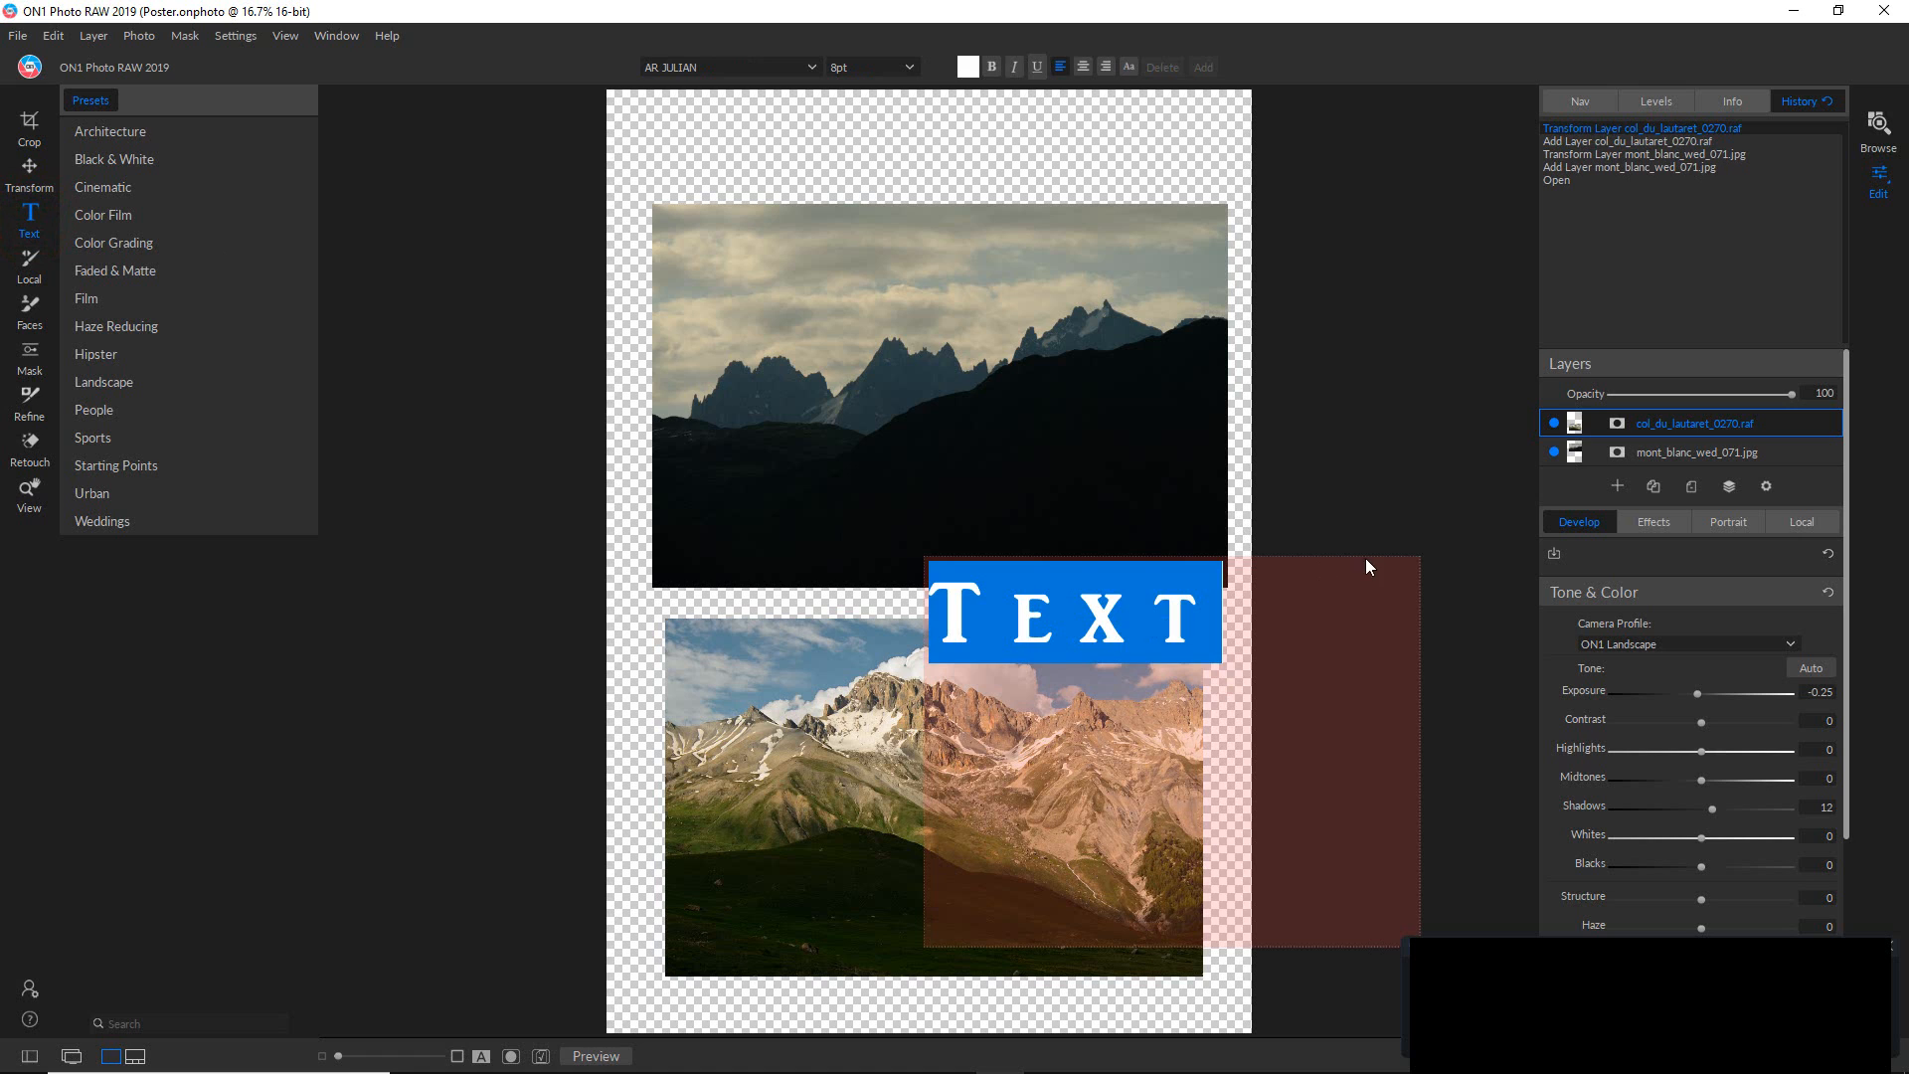
left_click(1384, 525)
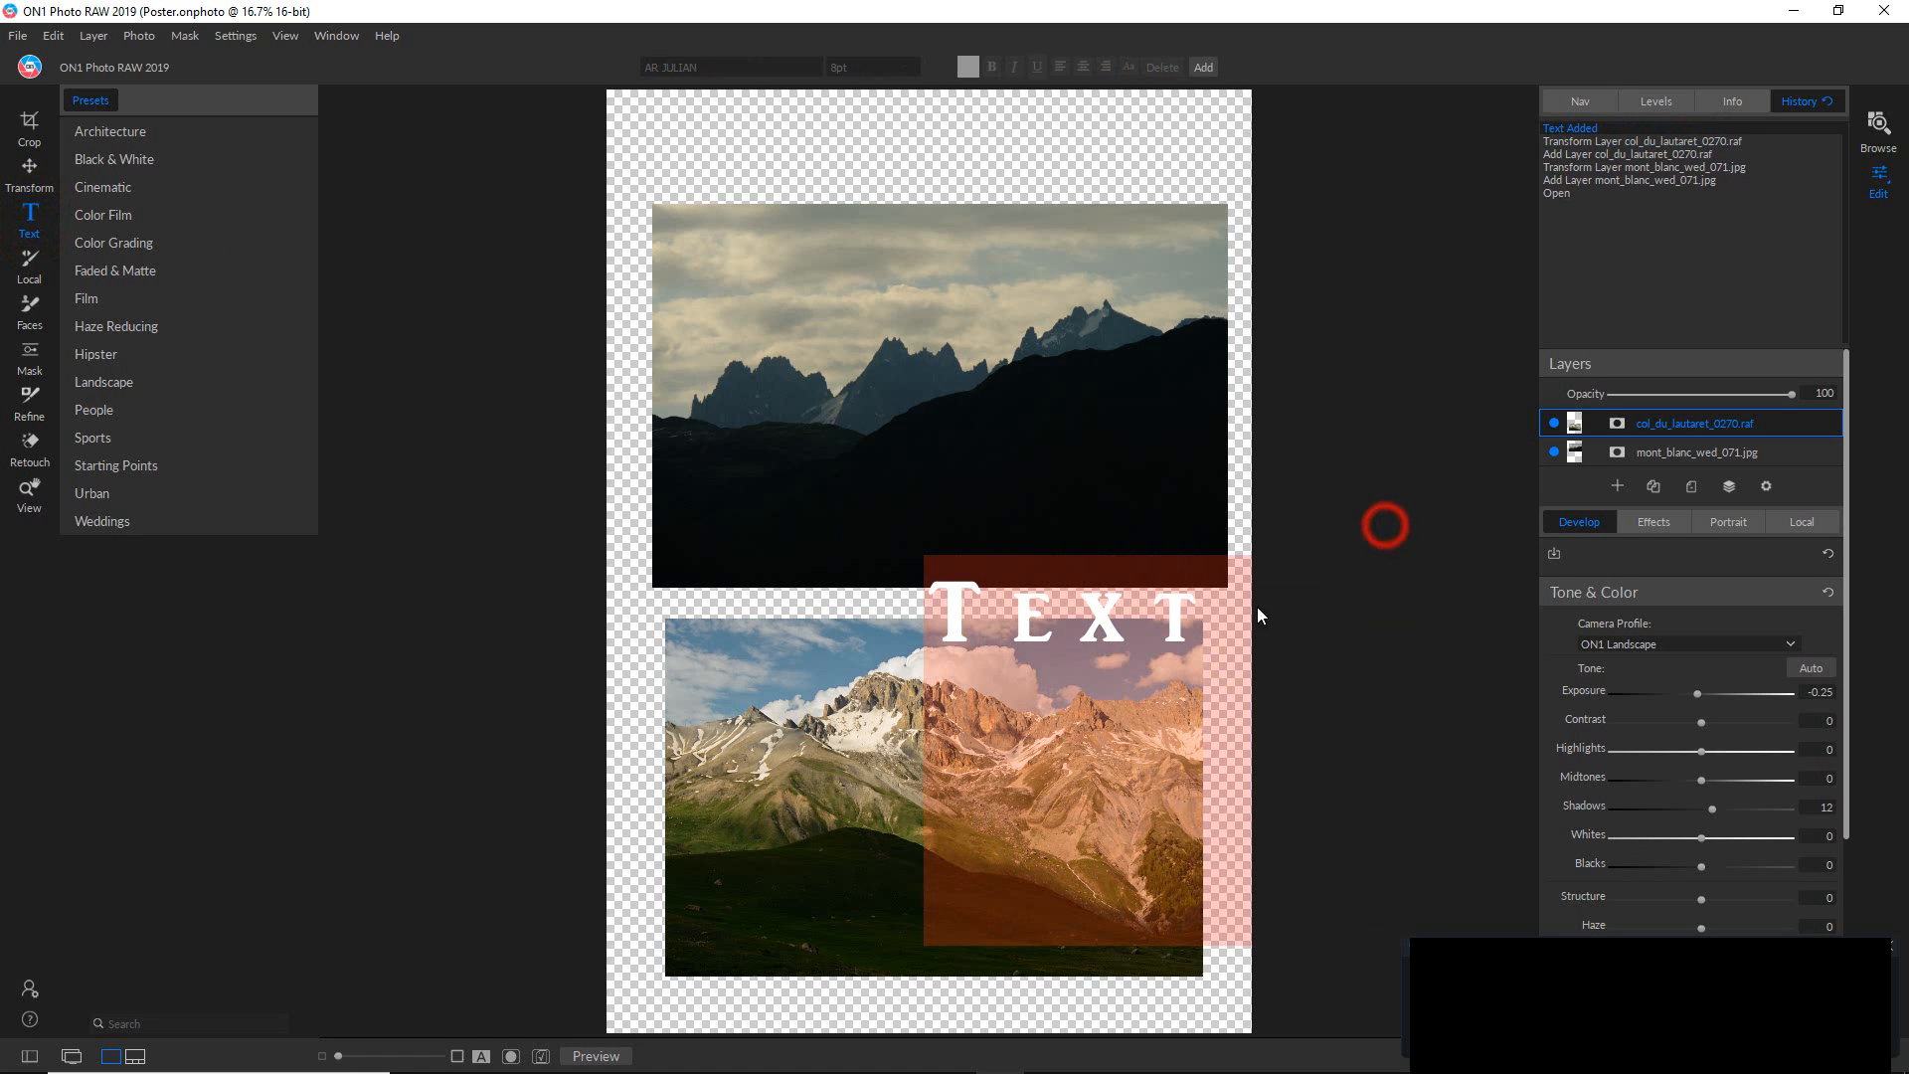
left_click(1172, 614)
left_click(1173, 616)
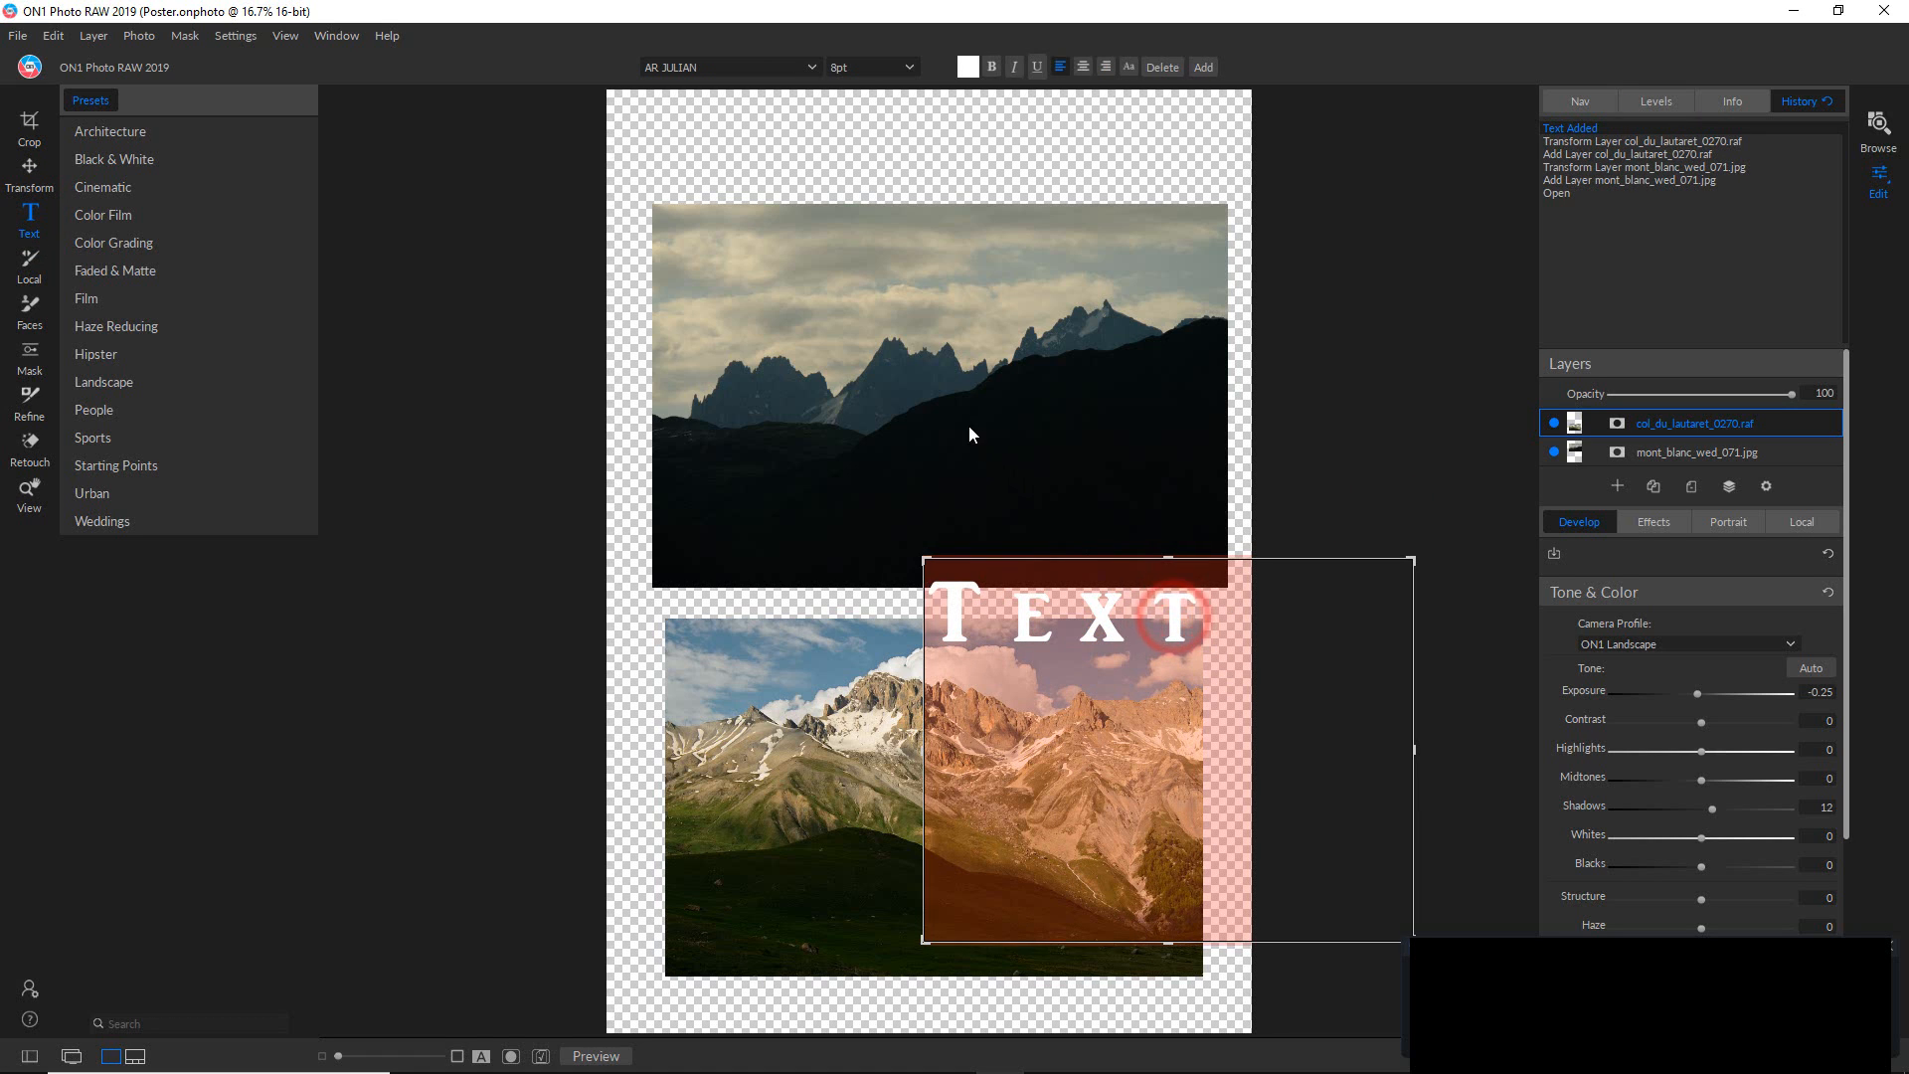
left_click_drag(1172, 617, 961, 410)
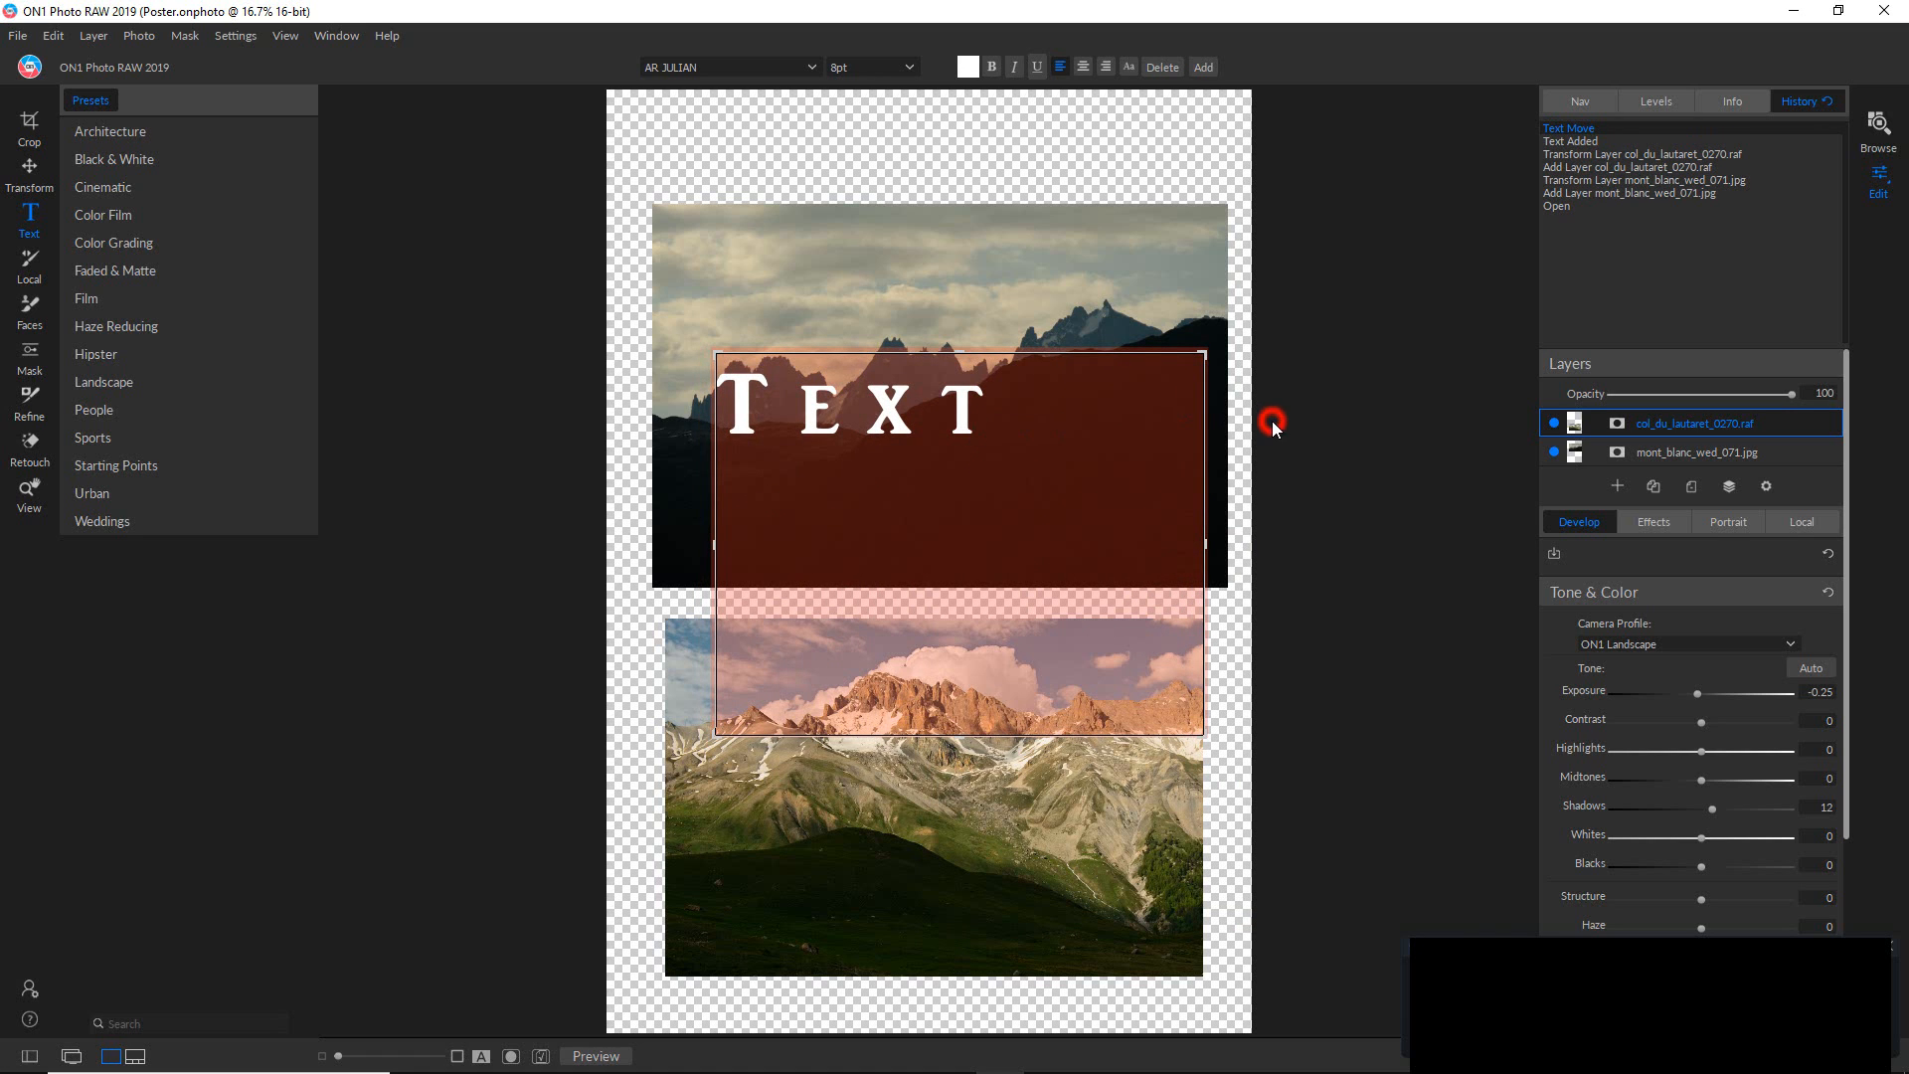
left_click_drag(951, 463, 905, 211)
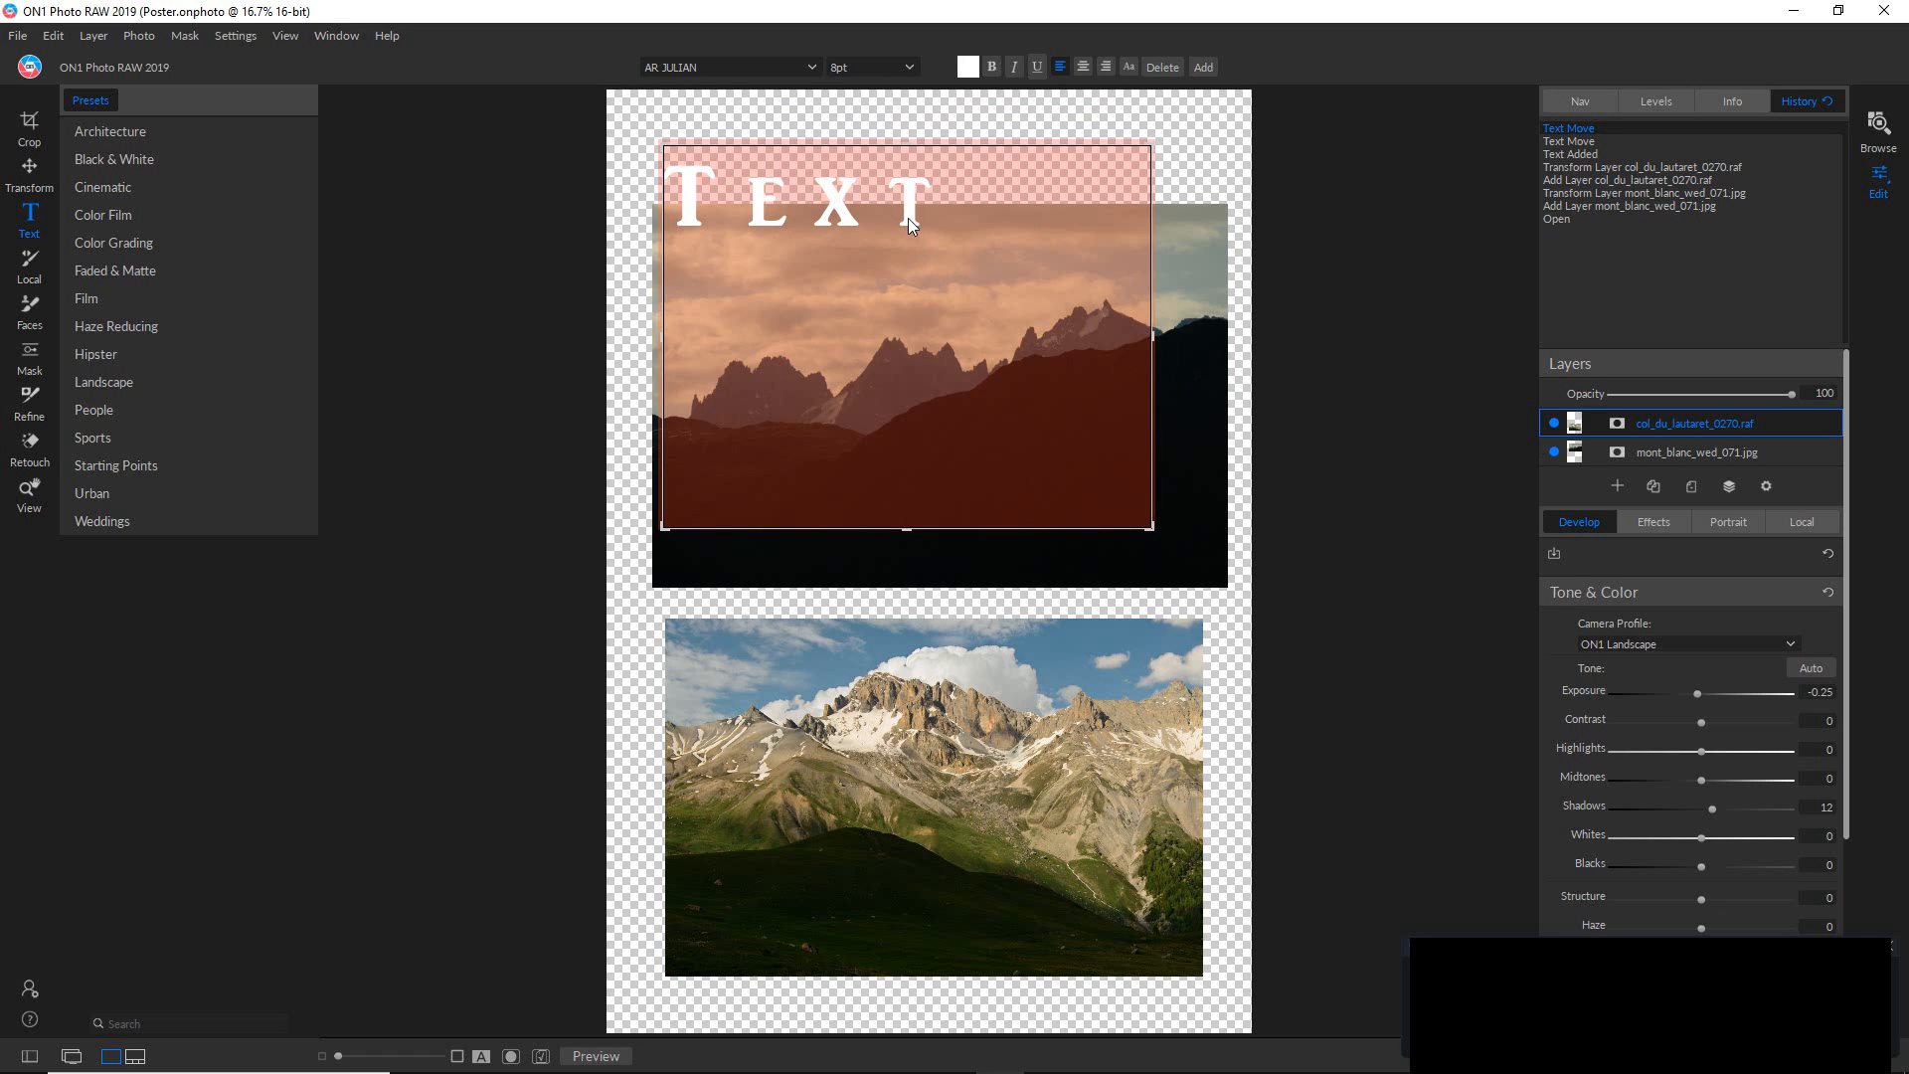
Examine the delete, duplicate, ordering and metadata options for the text box without applying any, and keep the box selected.
right_click(908, 218)
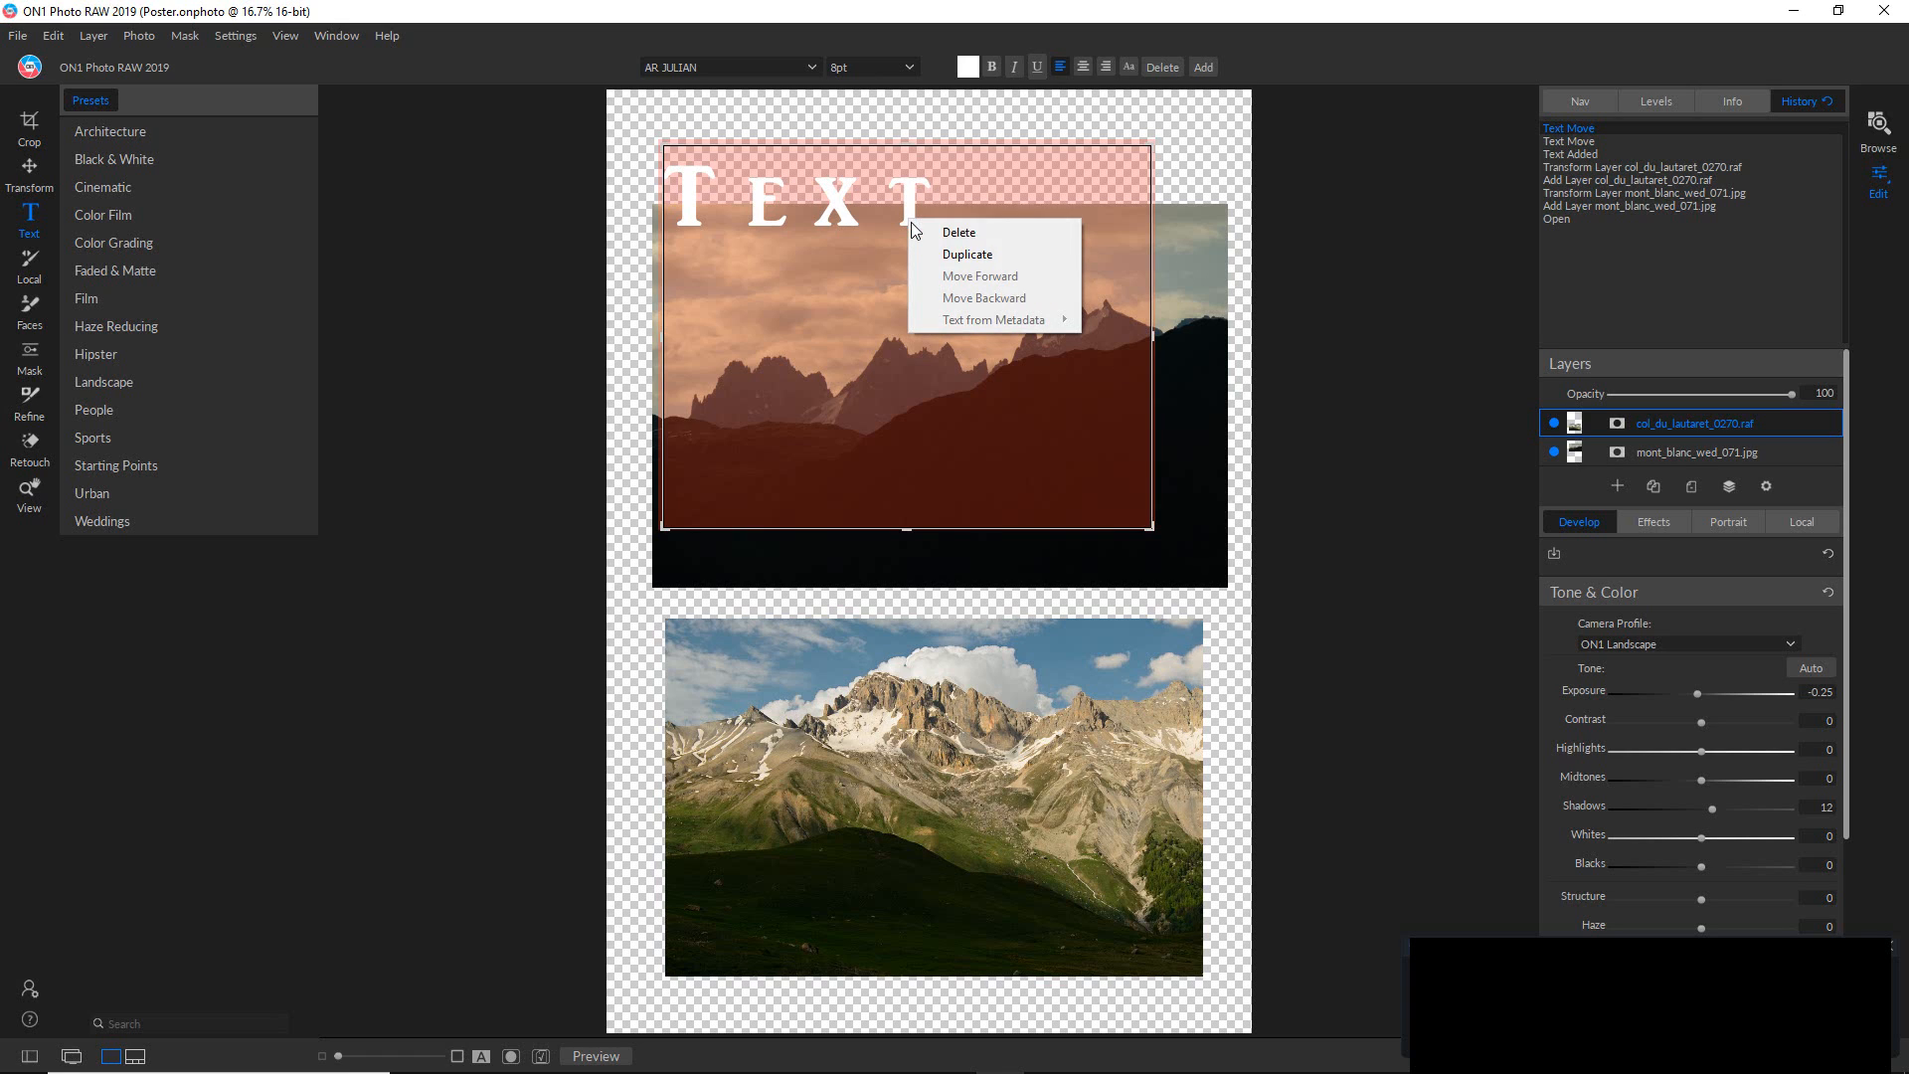
left_click(911, 211)
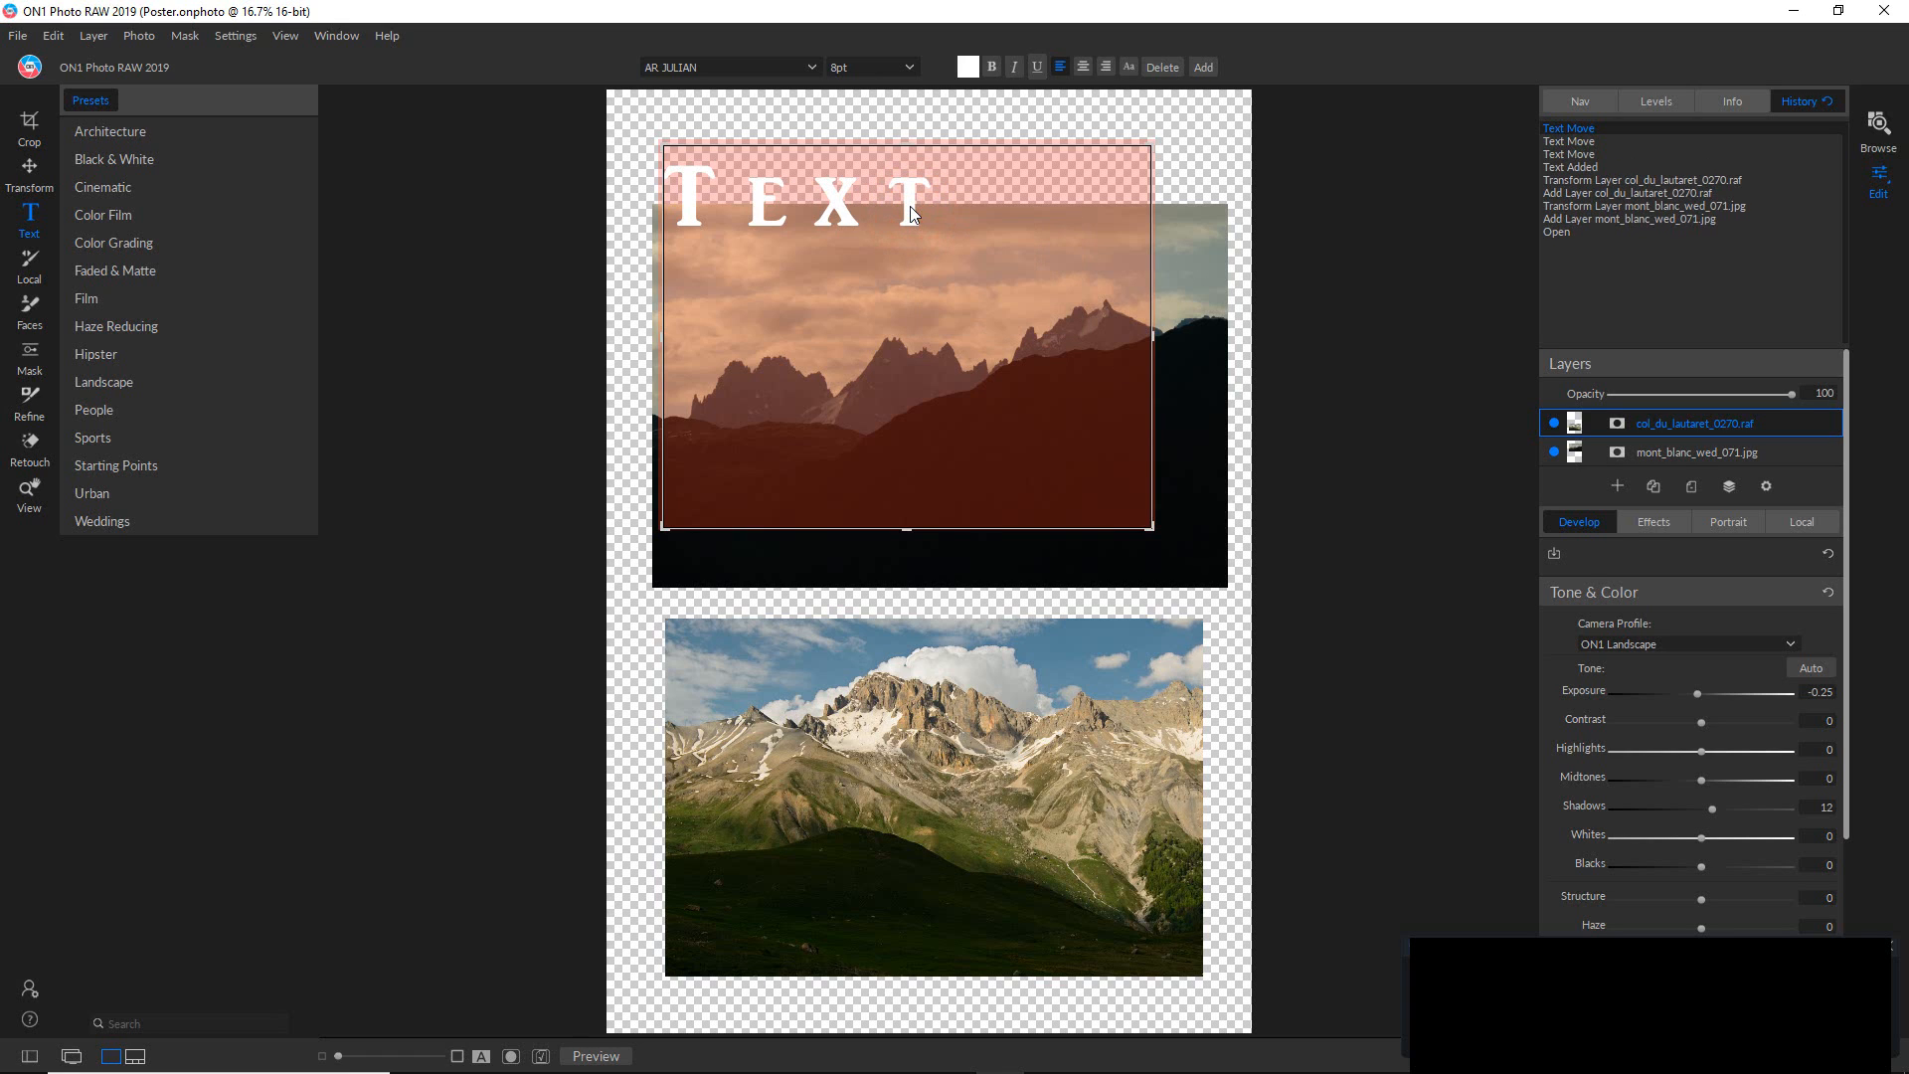
right_click(912, 213)
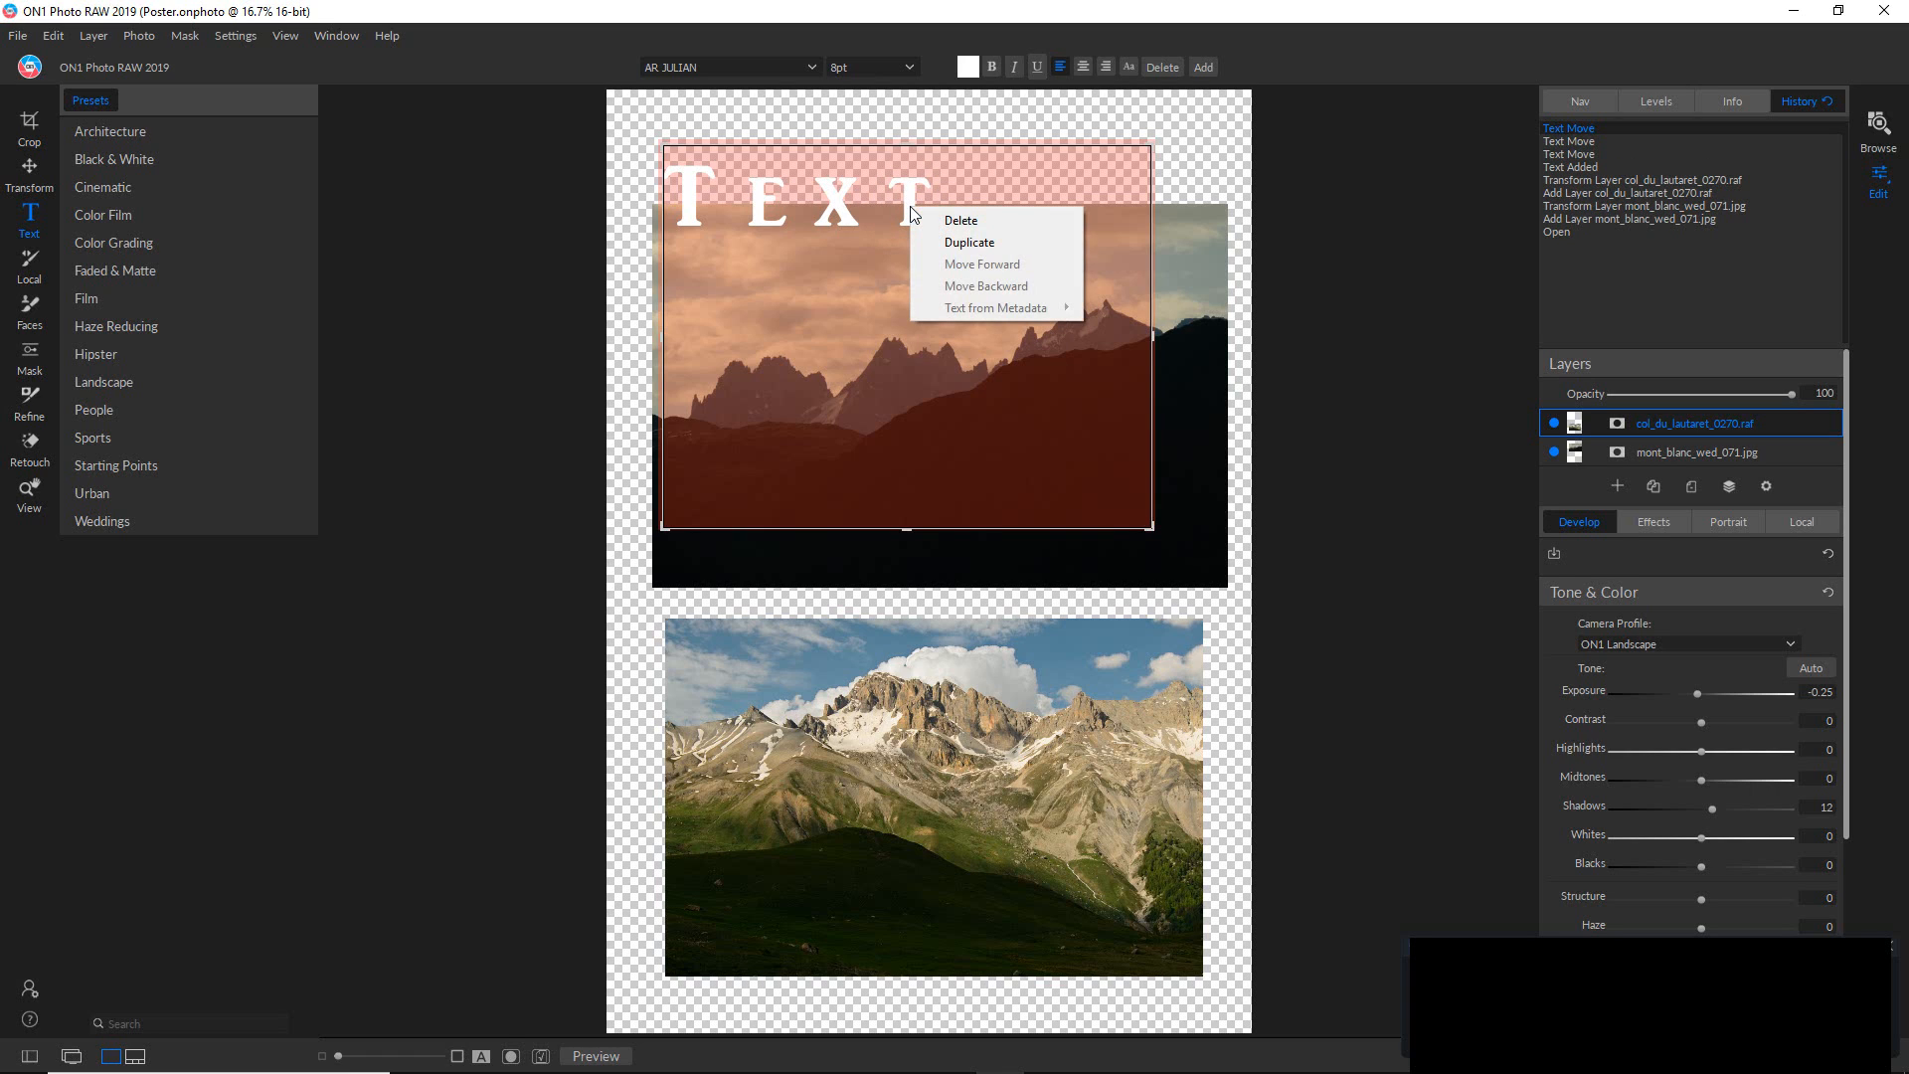
left_click(1206, 167)
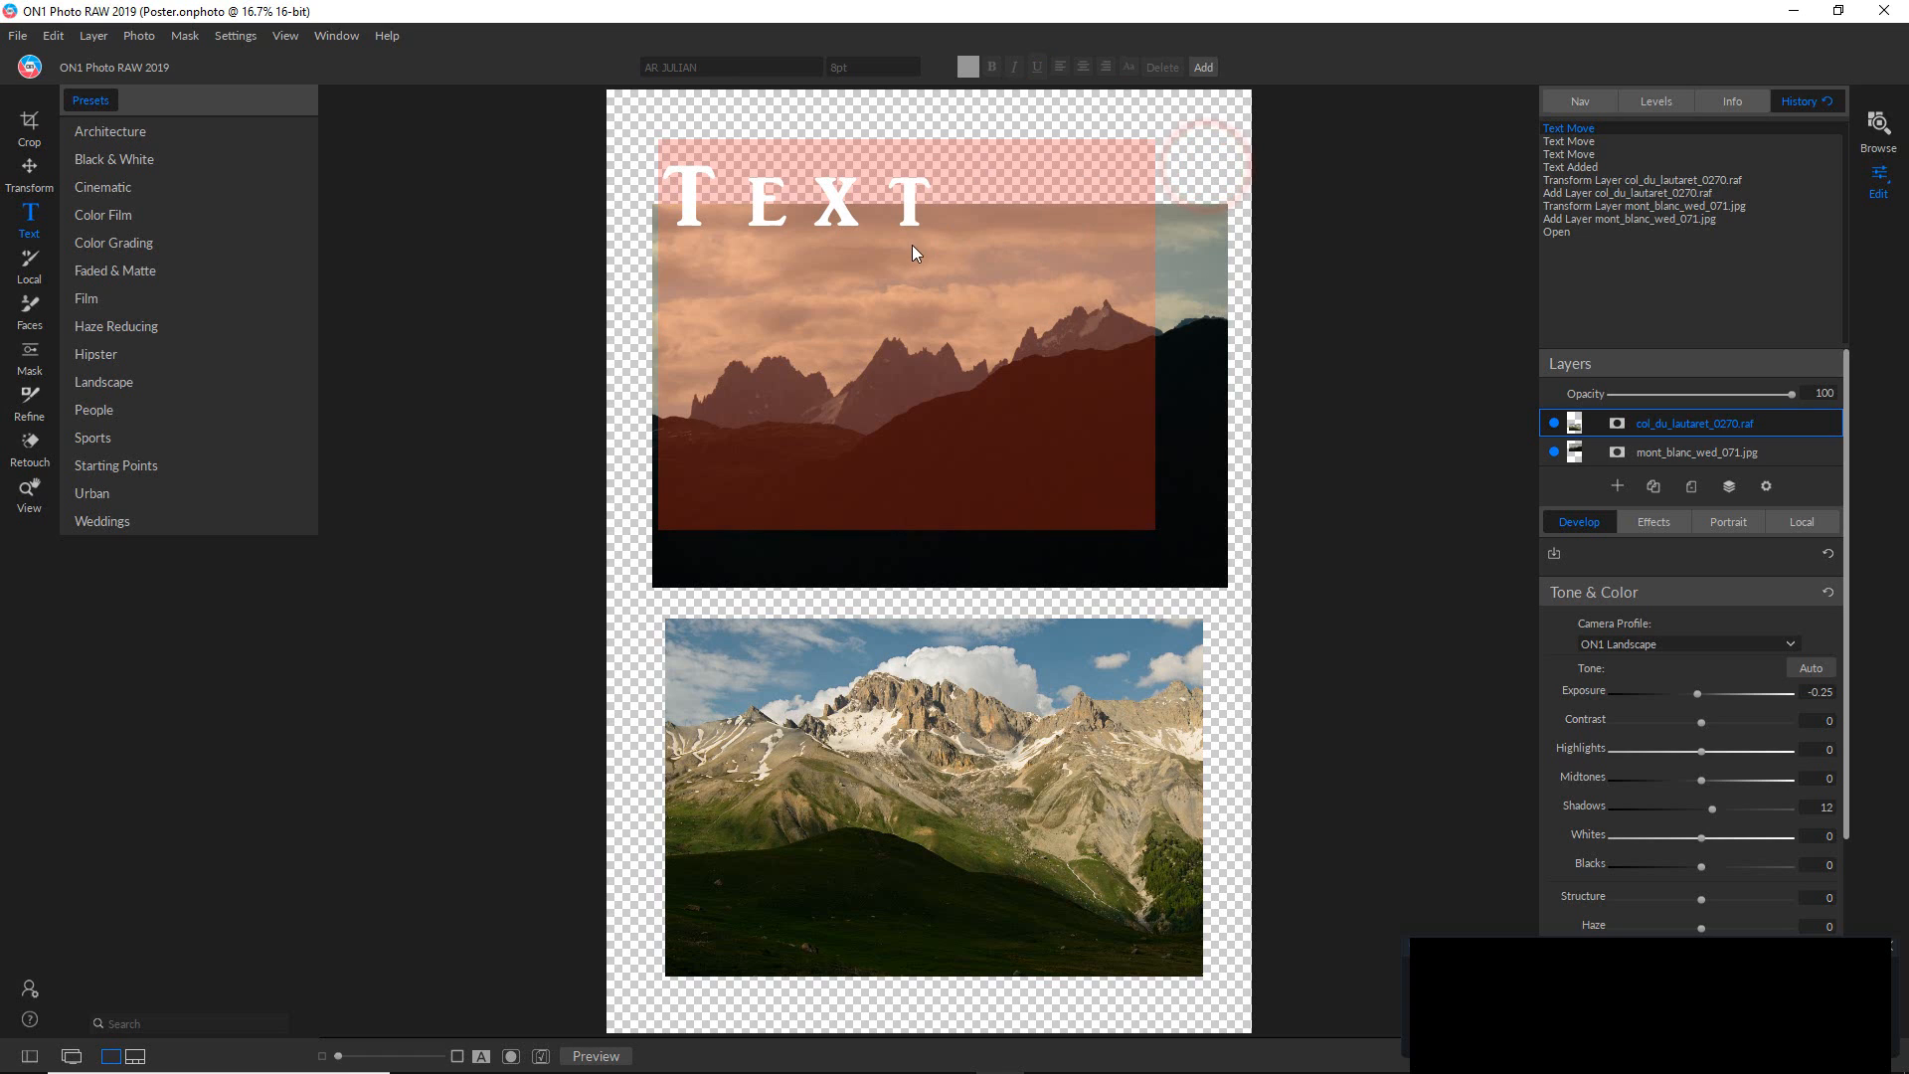
left_click(1102, 450)
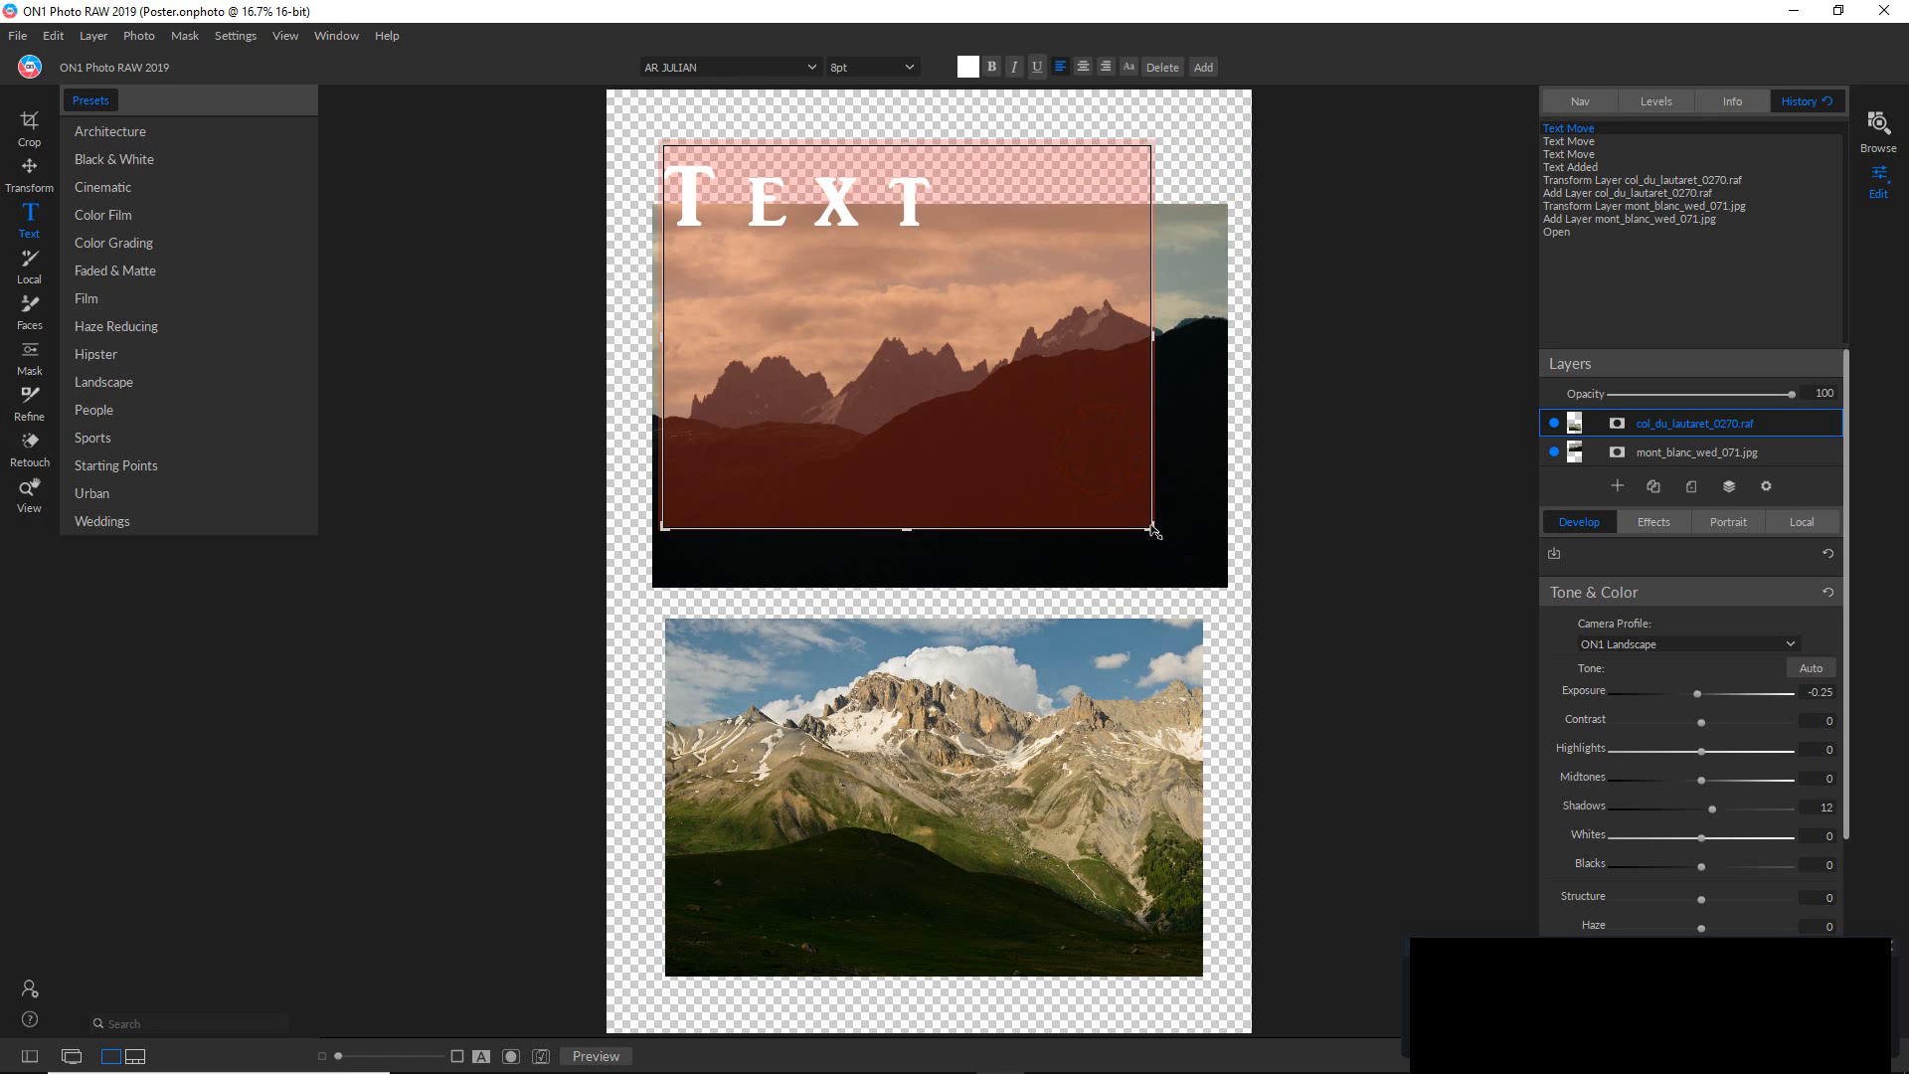
Shrink the text box so it fits closely around the placeholder word and deselect it.
left_click_drag(1150, 528, 979, 284)
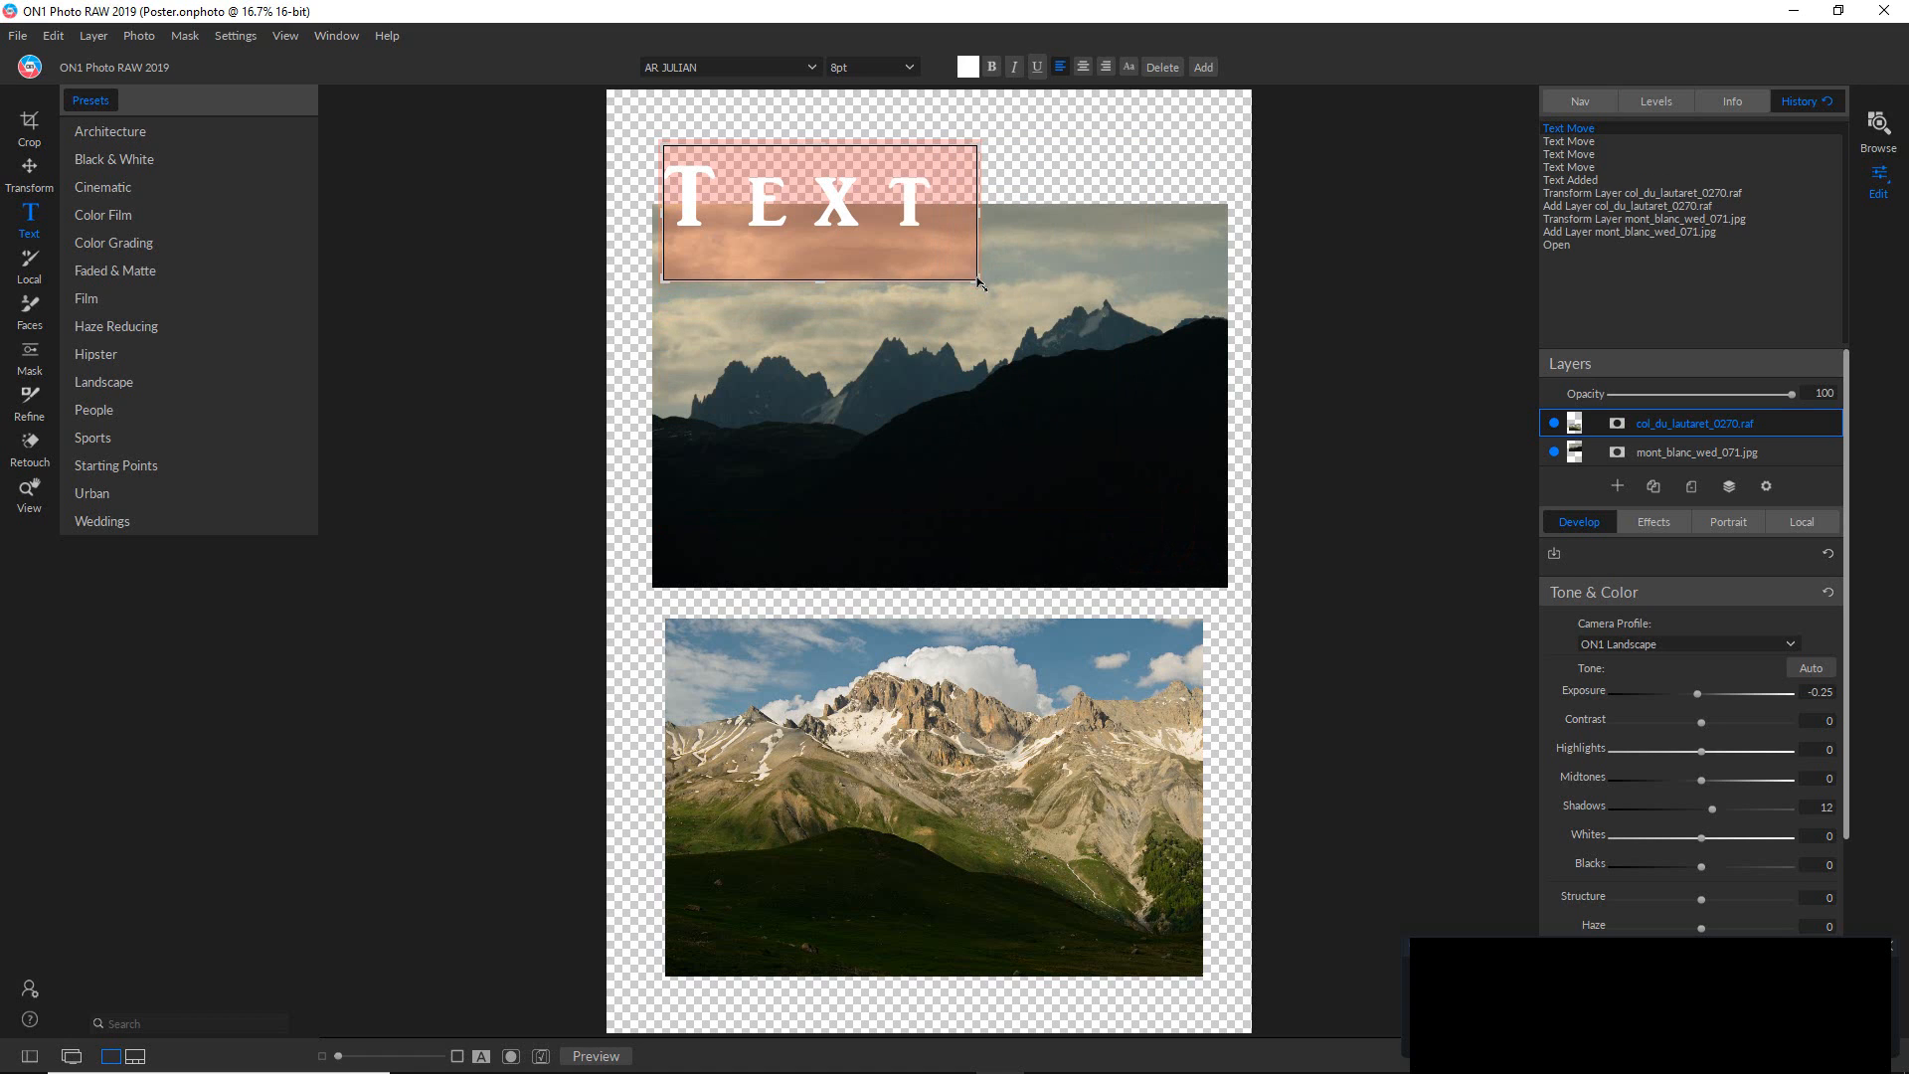
left_click(1130, 191)
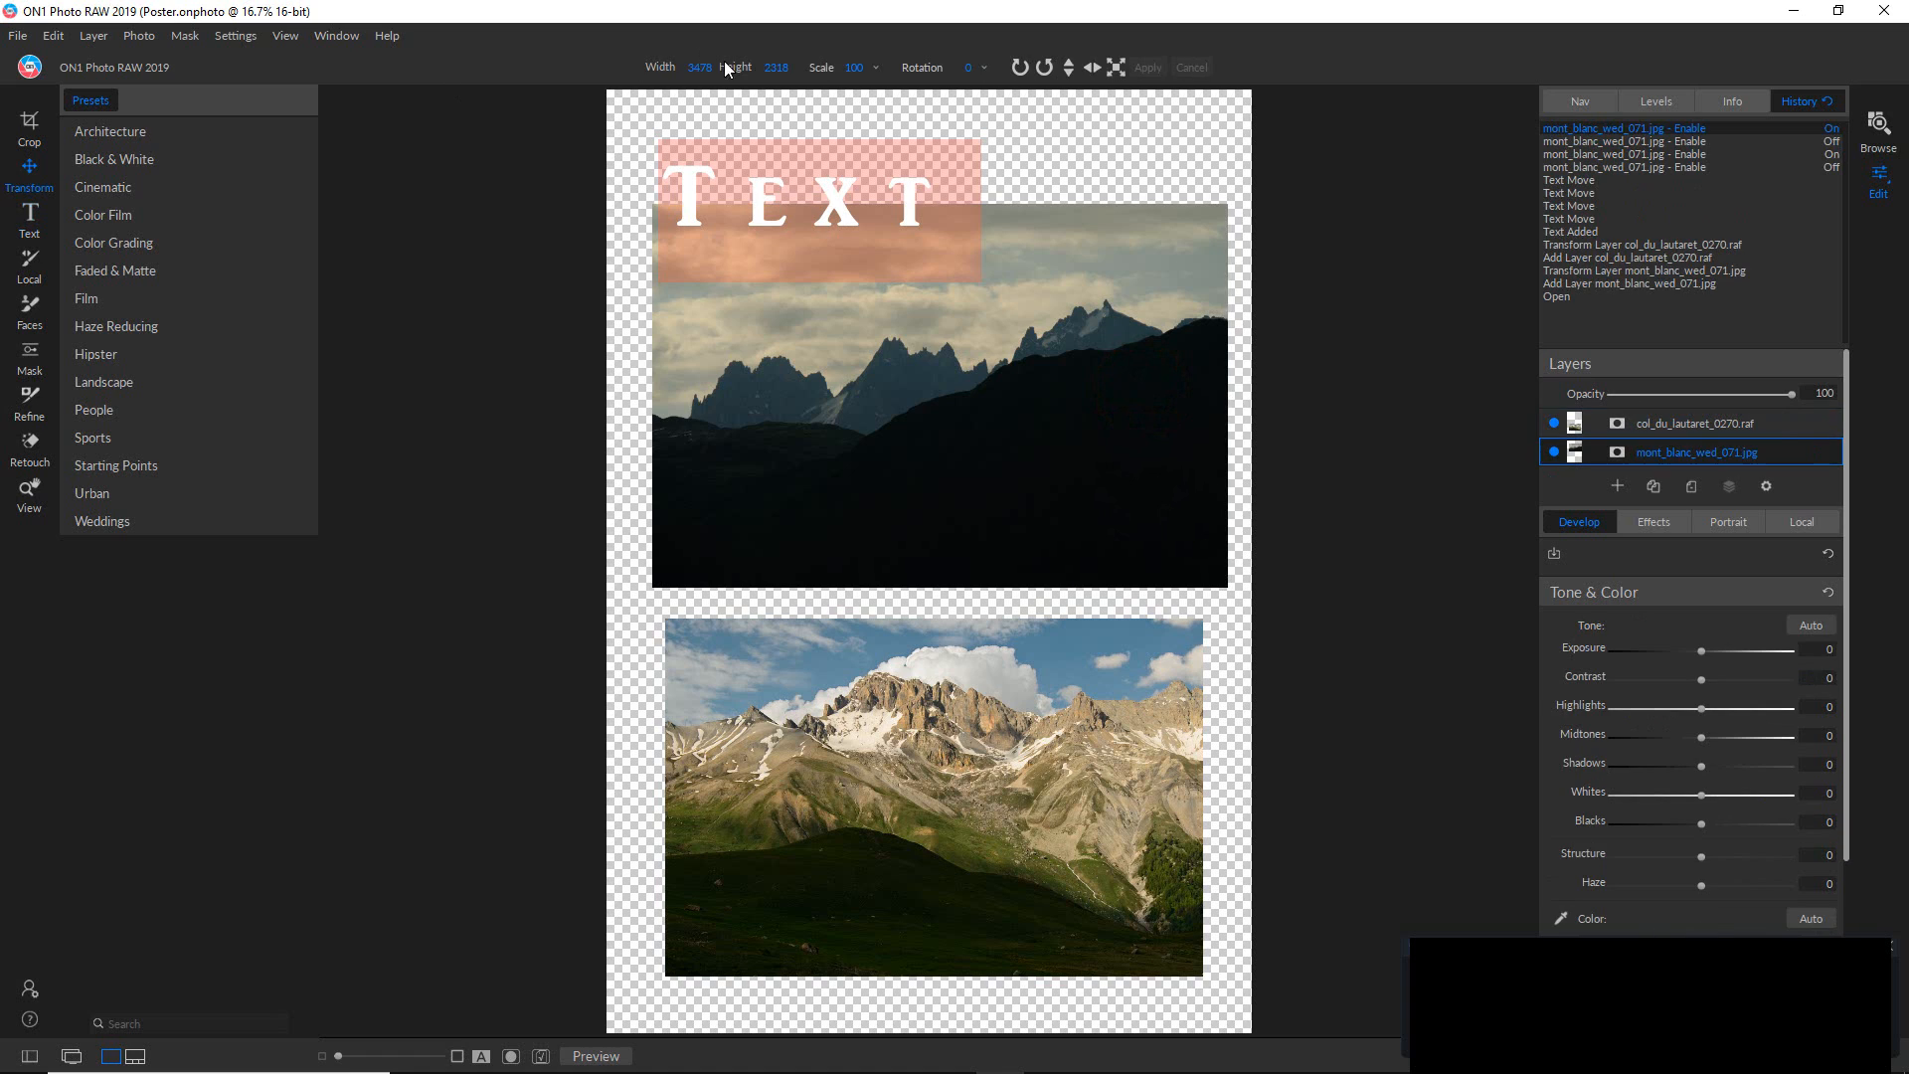
Try to set the width of the mont_blanc_wed_071.jpg layer to 3000 pixels.
left_click(710, 71)
double_click(693, 68)
type("3000")
key("Return")
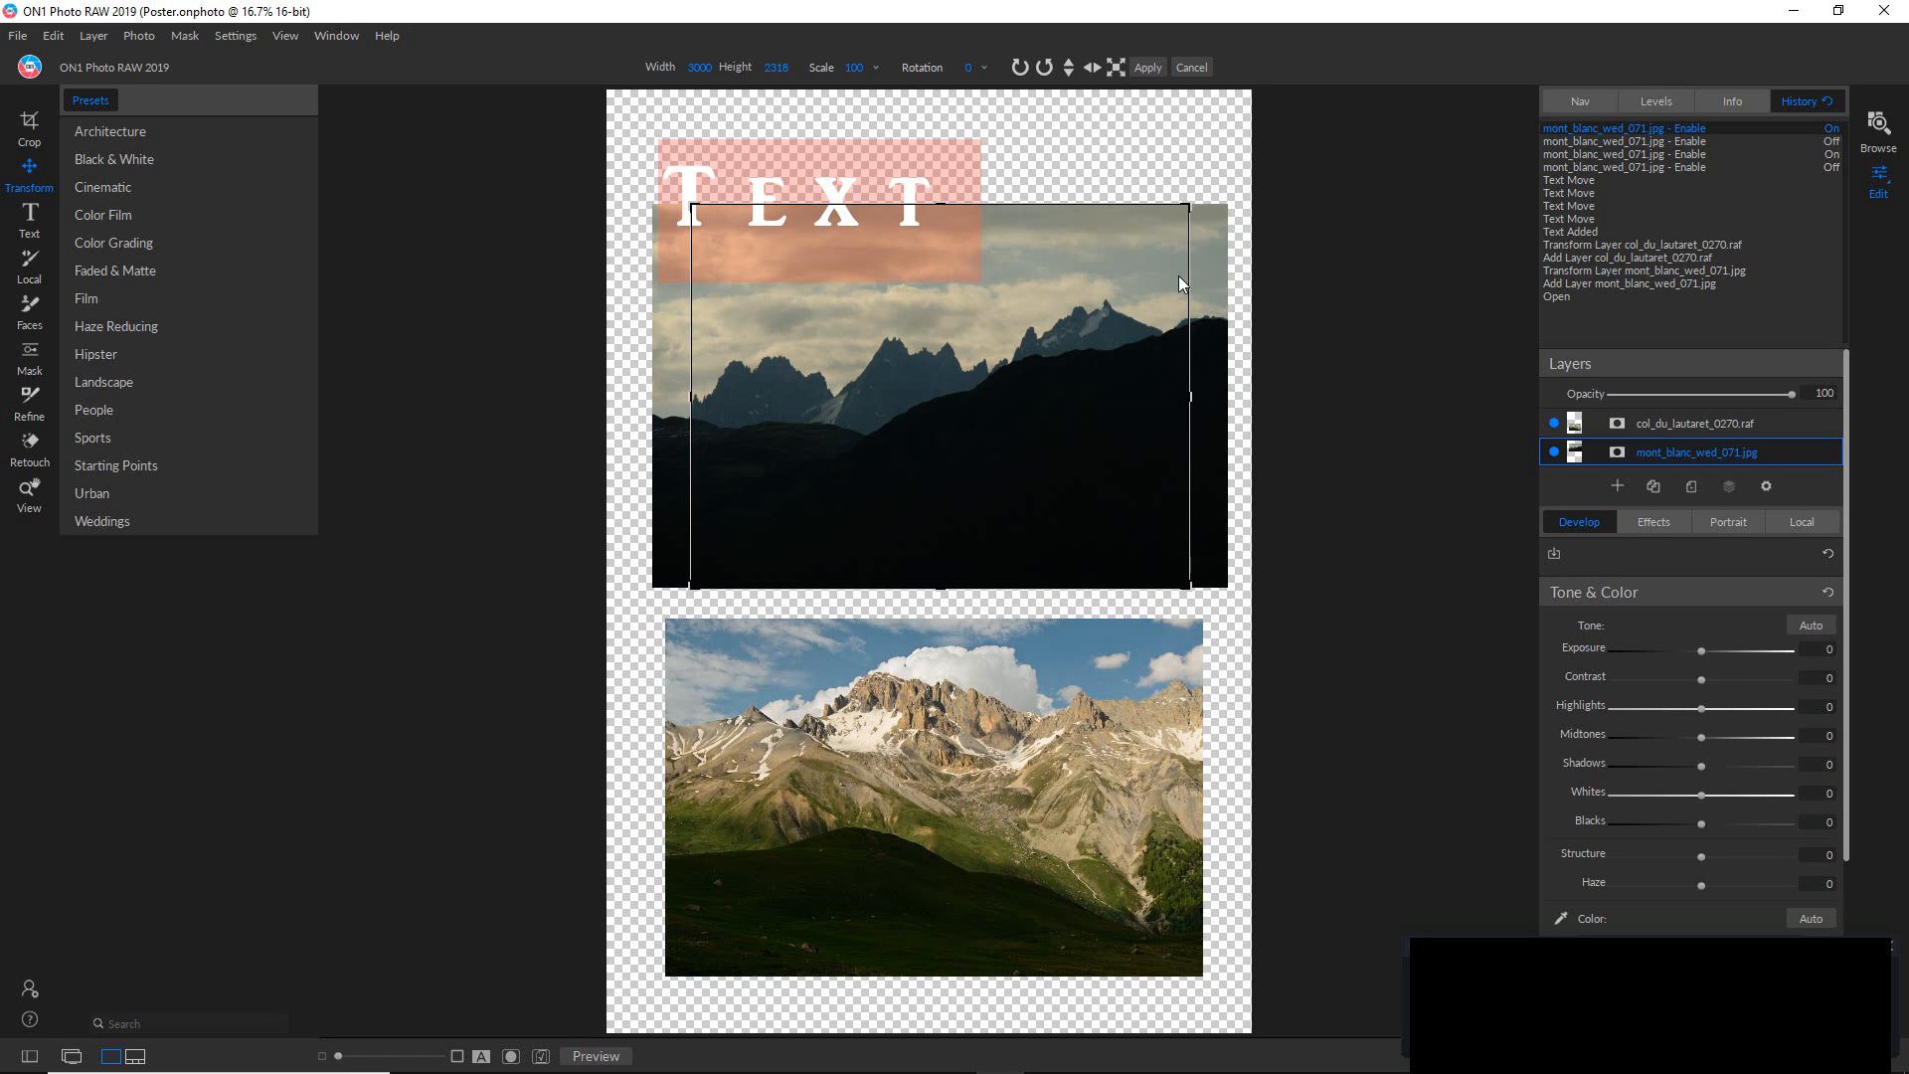
Try to scale the col_du_lautaret_0270.raf layer to 70 percent and to 25 percent.
left_click(1663, 427)
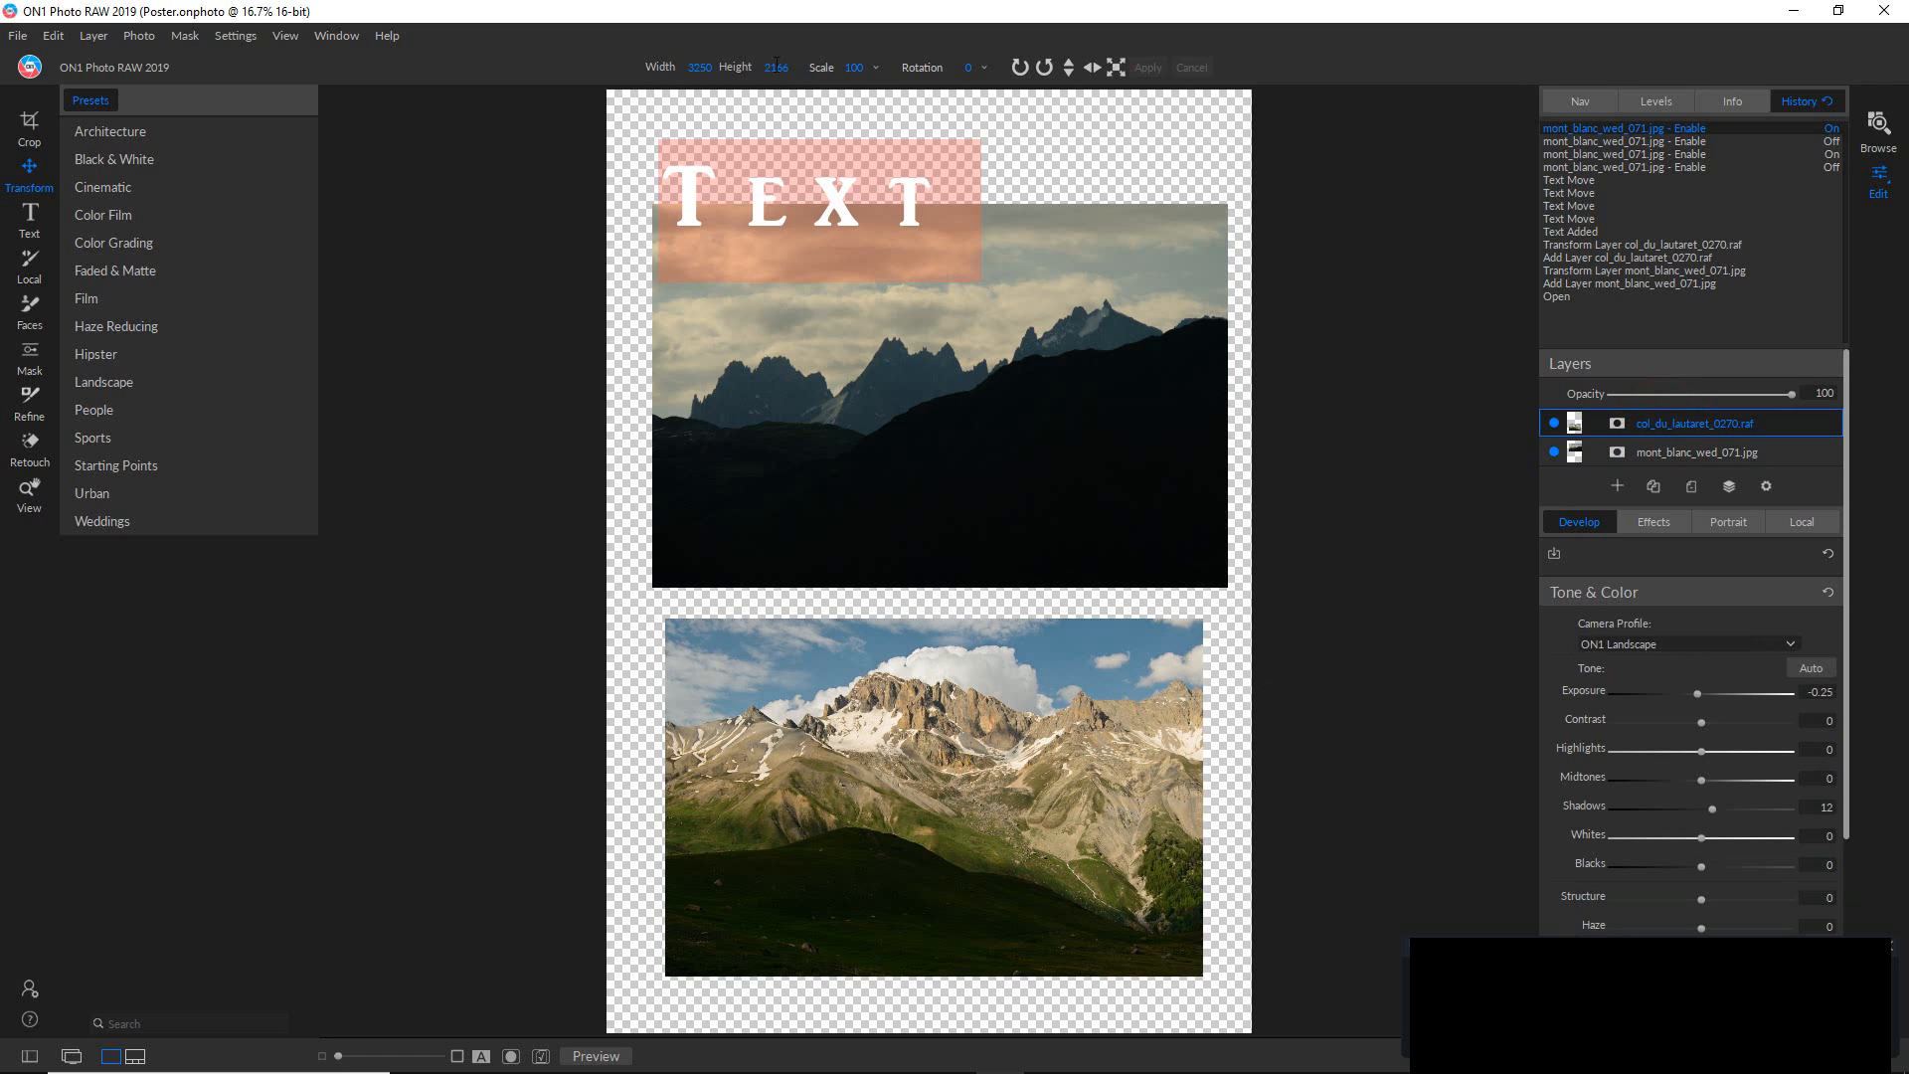
left_click(854, 68)
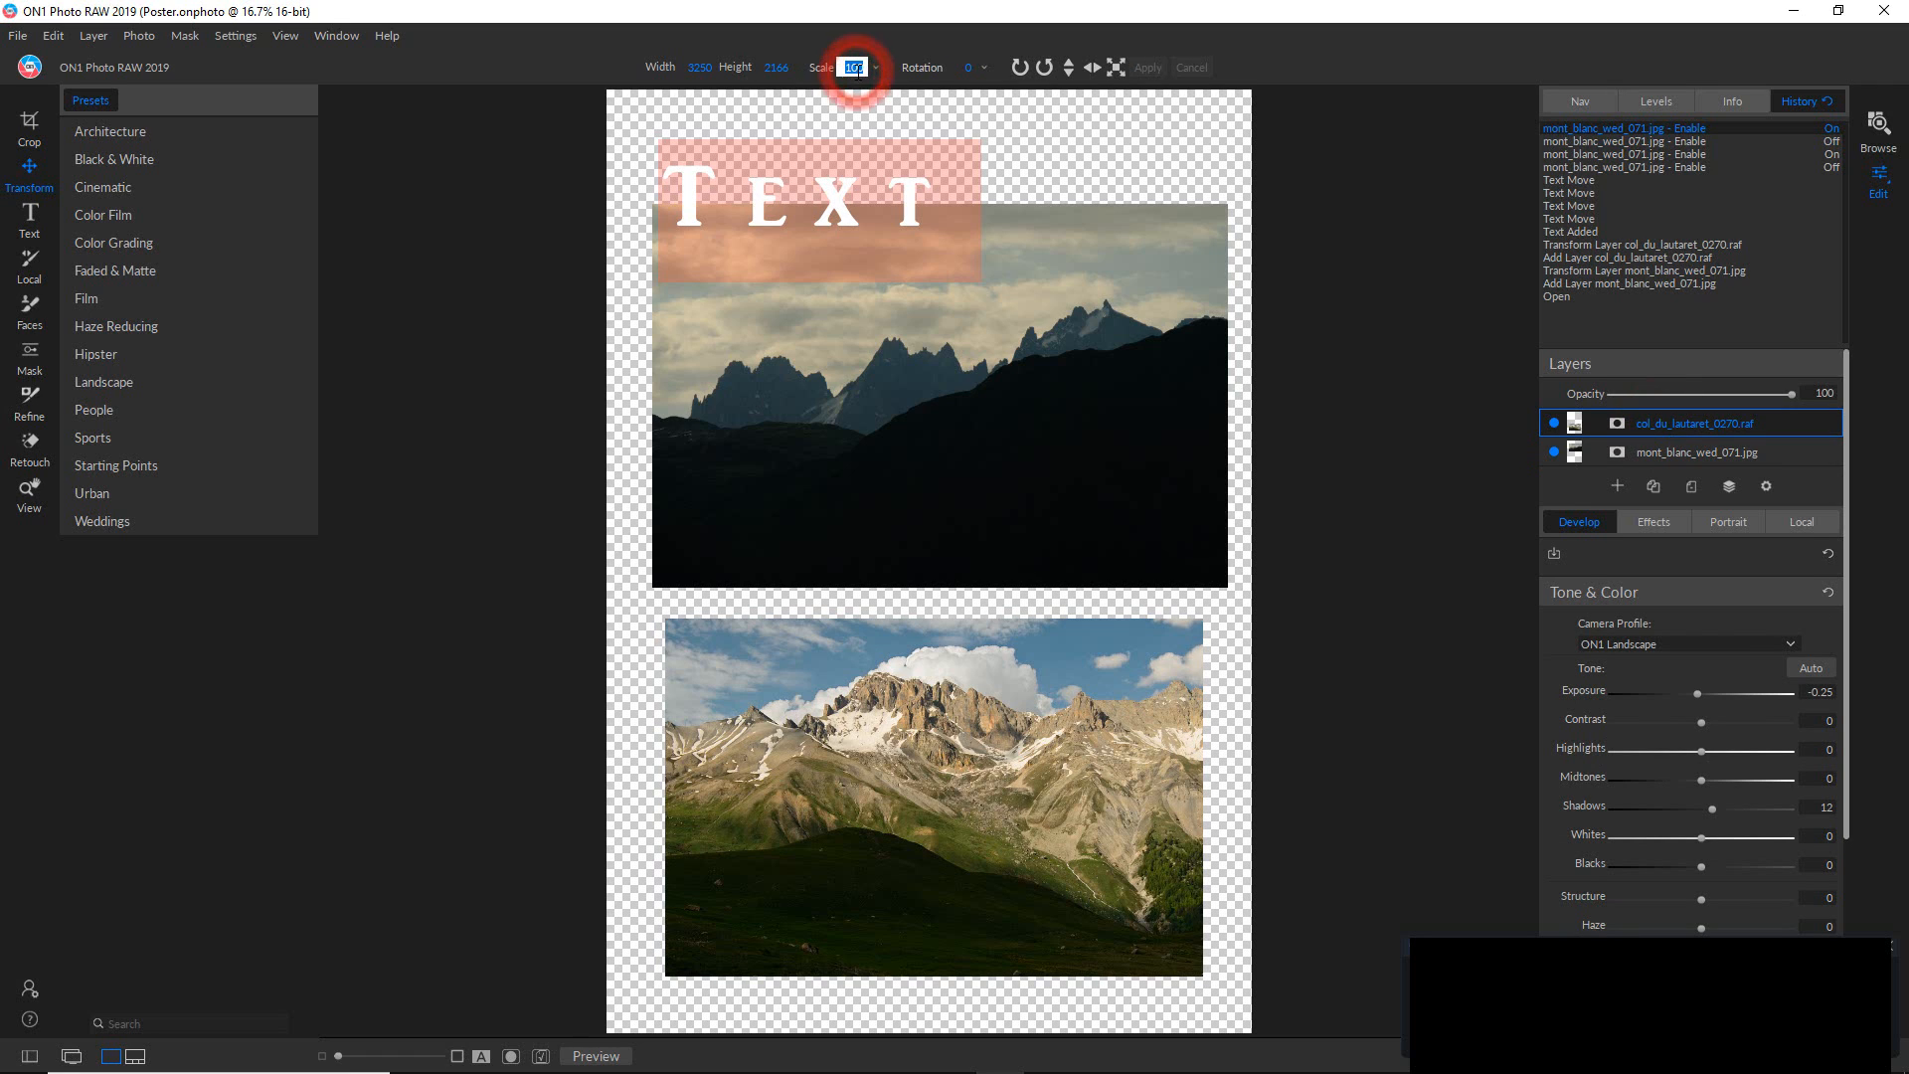
type("7")
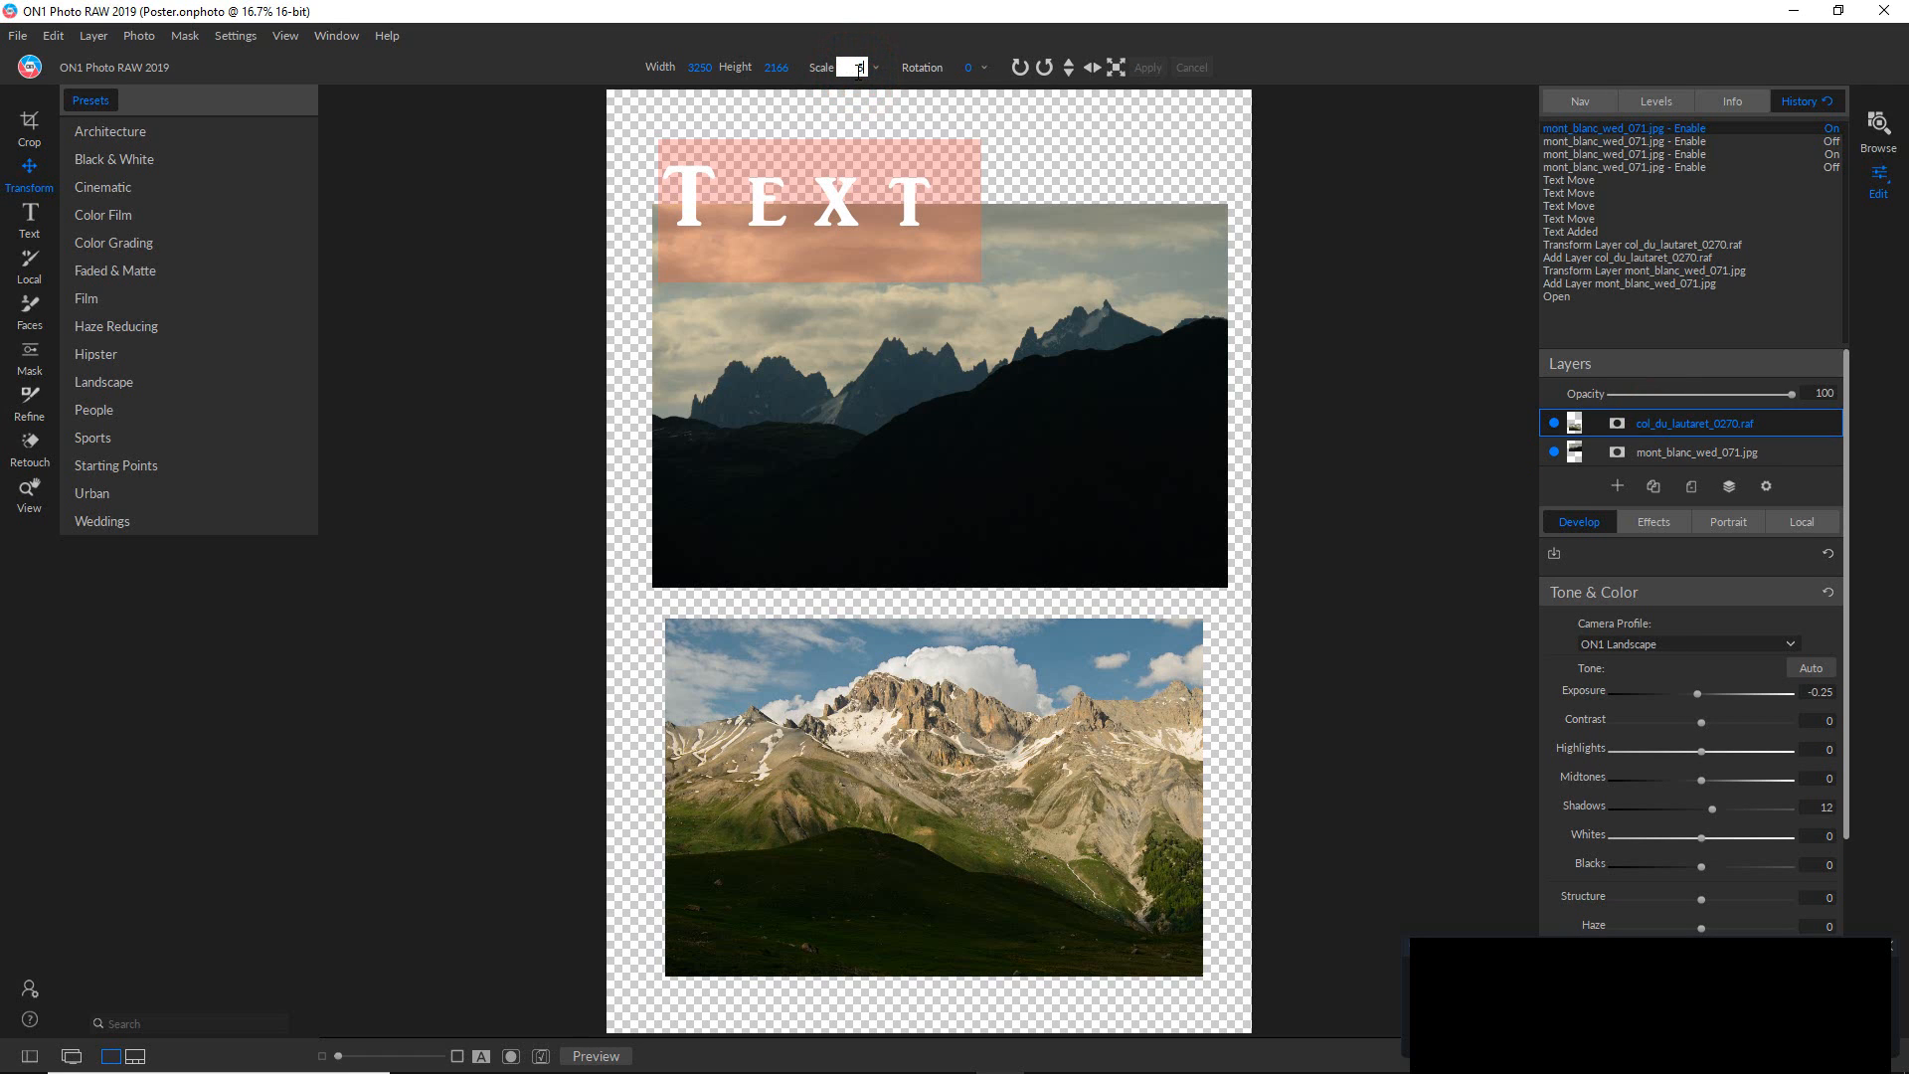
type("0")
key("Return")
double_click(857, 67)
type("25")
key("Tab")
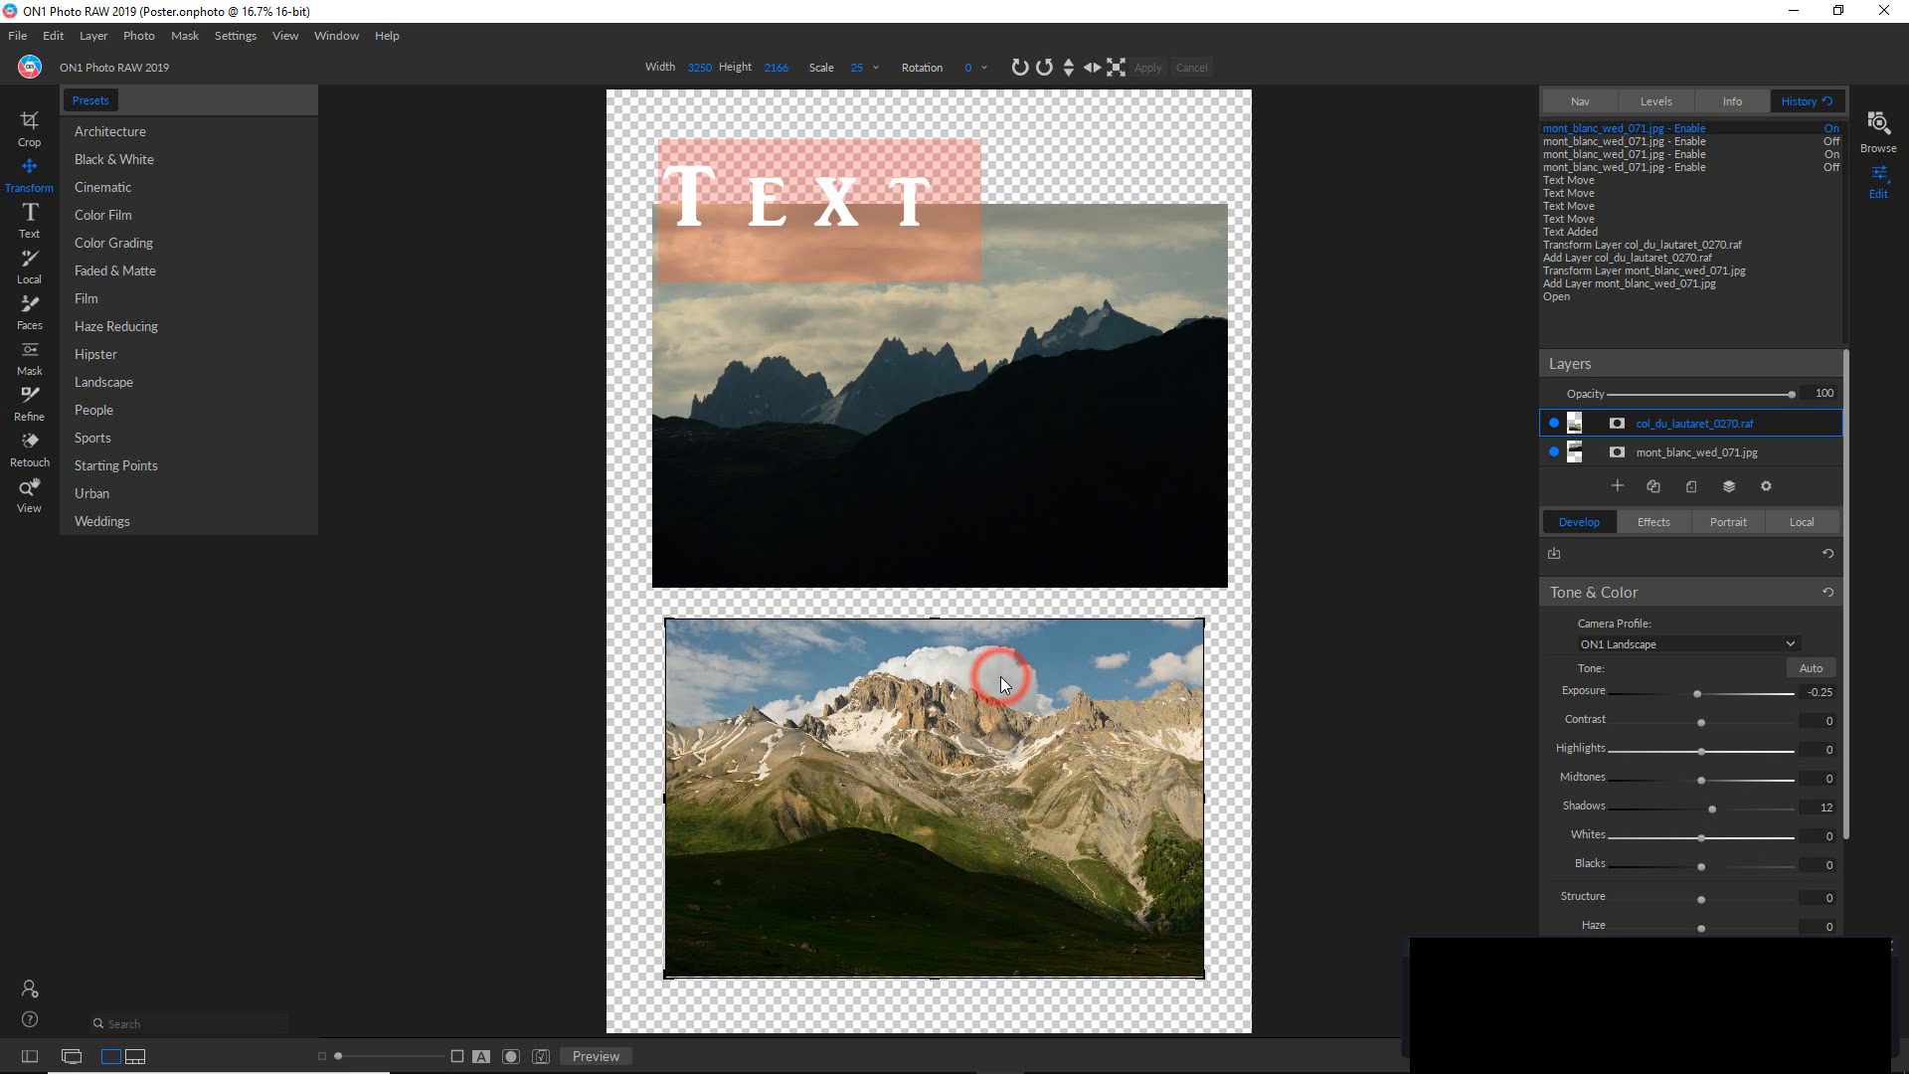
left_click(634, 527)
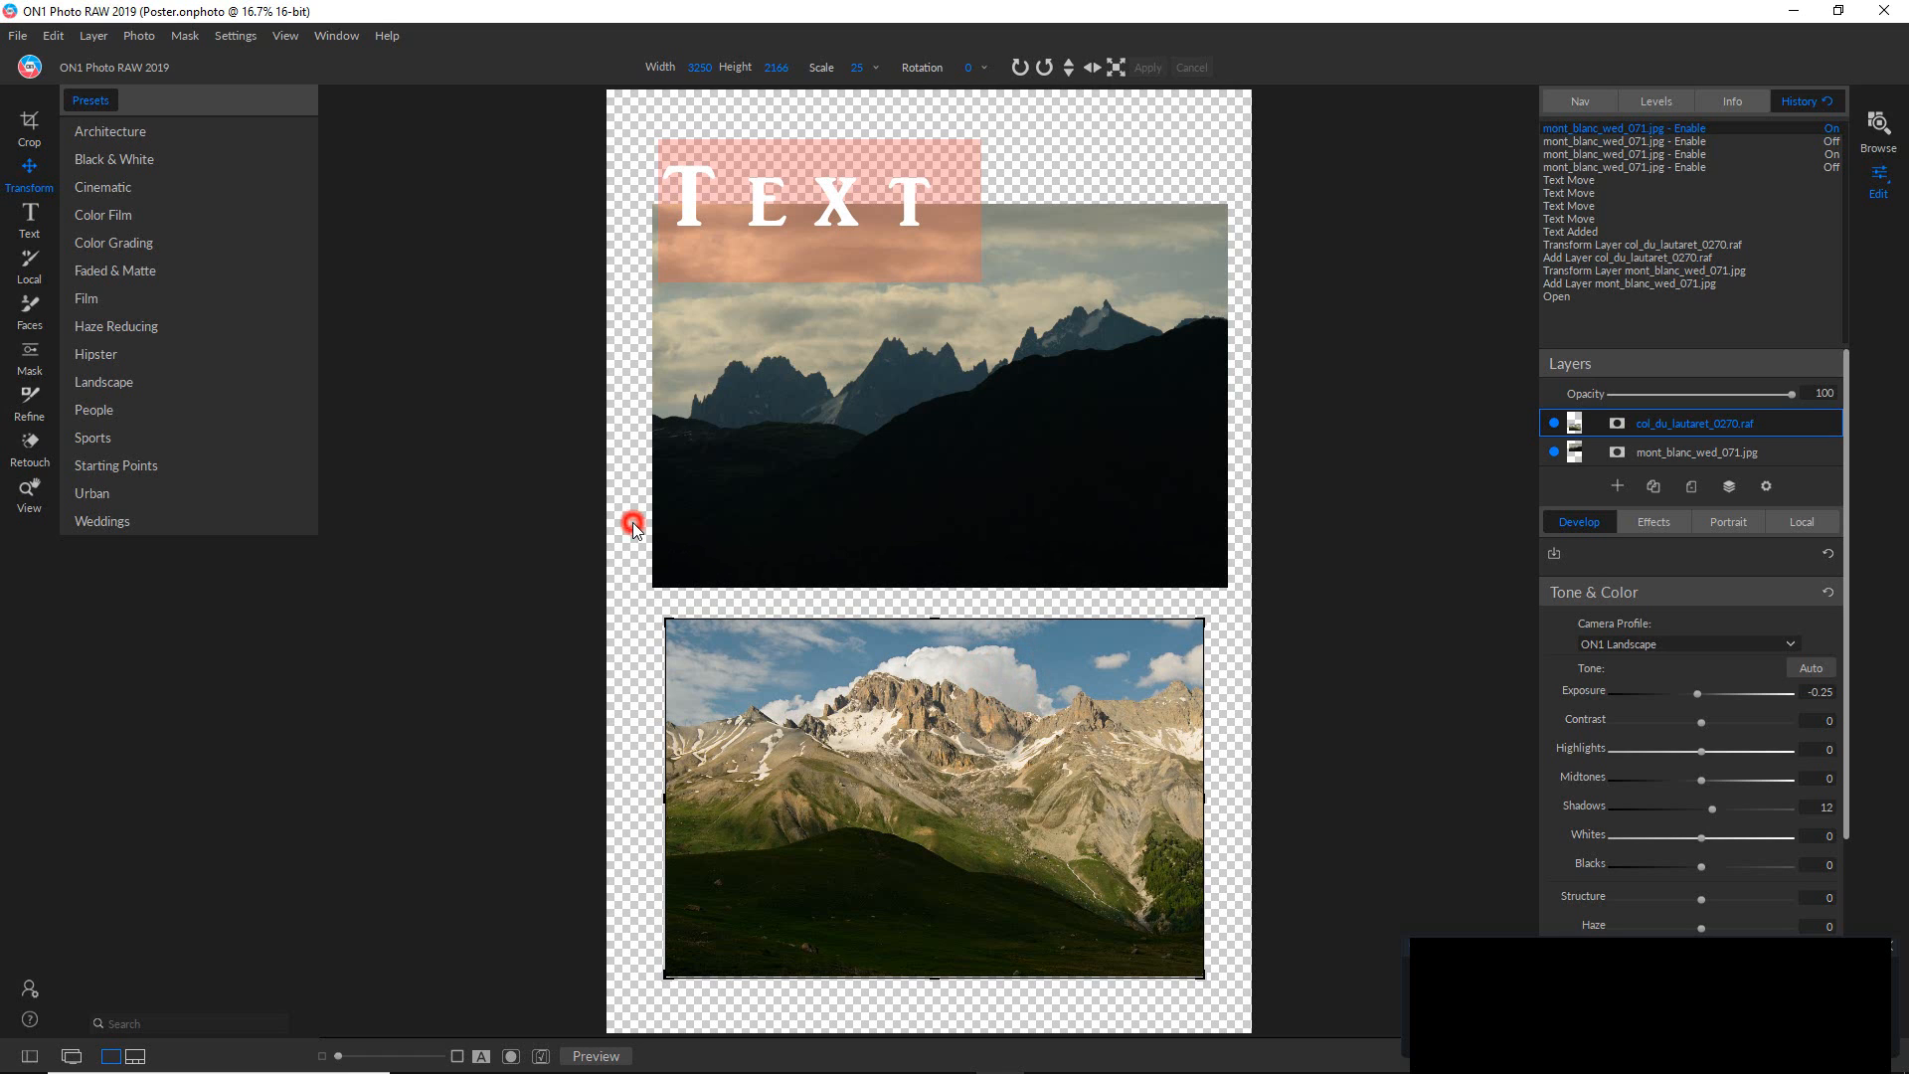